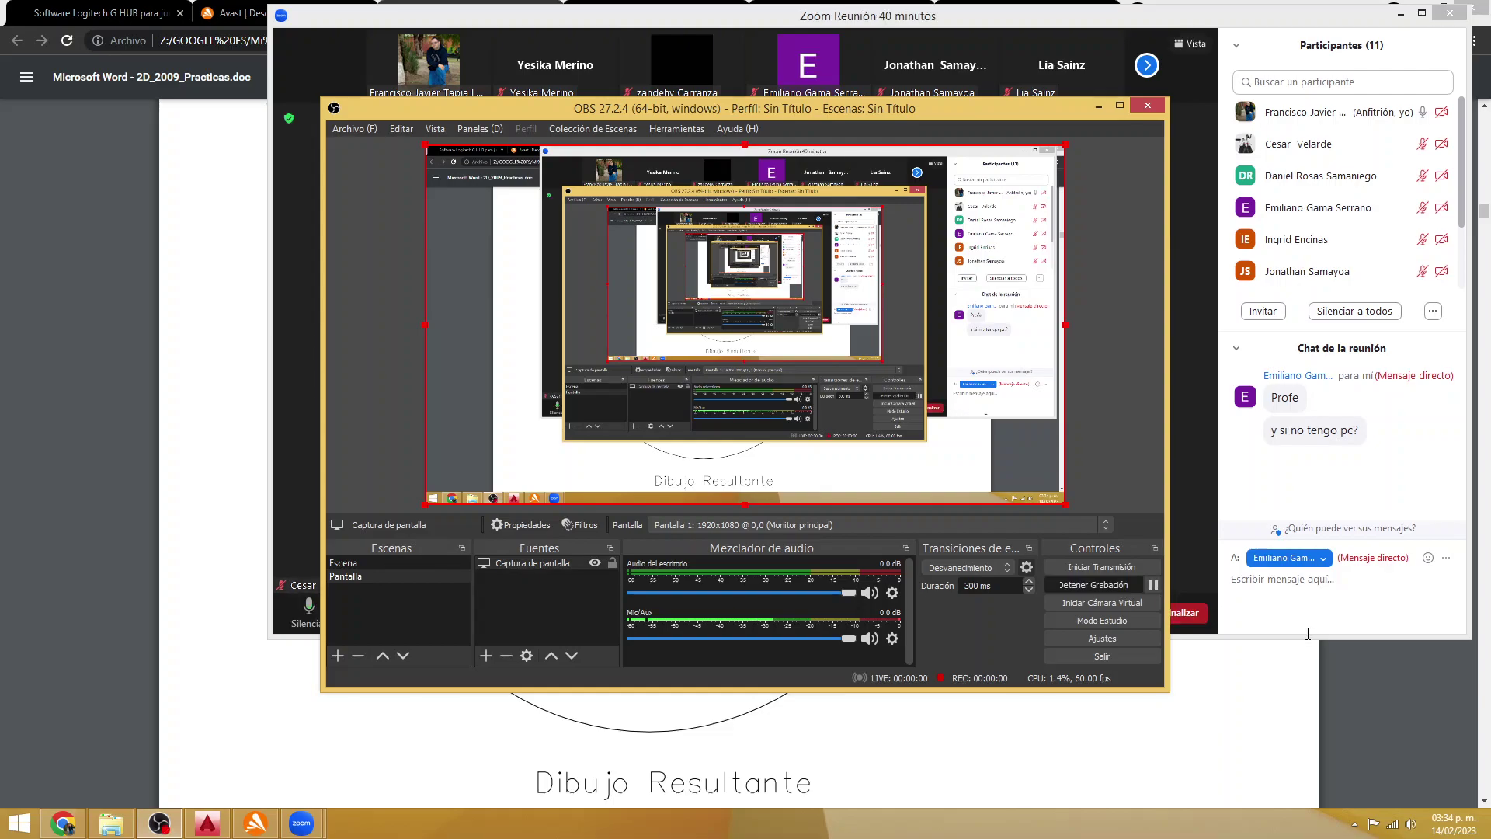
- Share the whole screen in Zoom, minimize OBS and mute the microphone
left_click(728, 610)
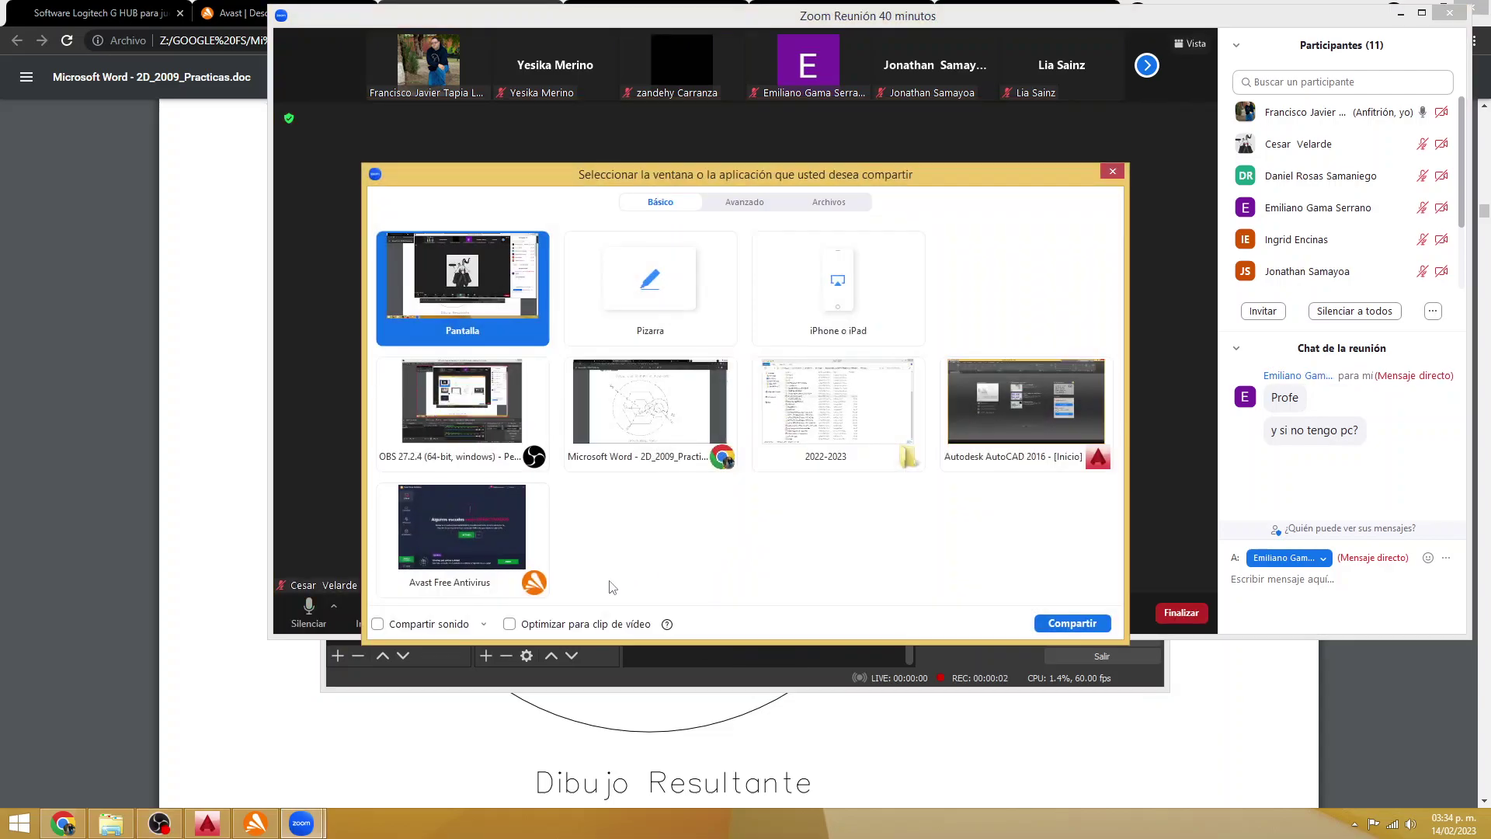
left_click(1075, 624)
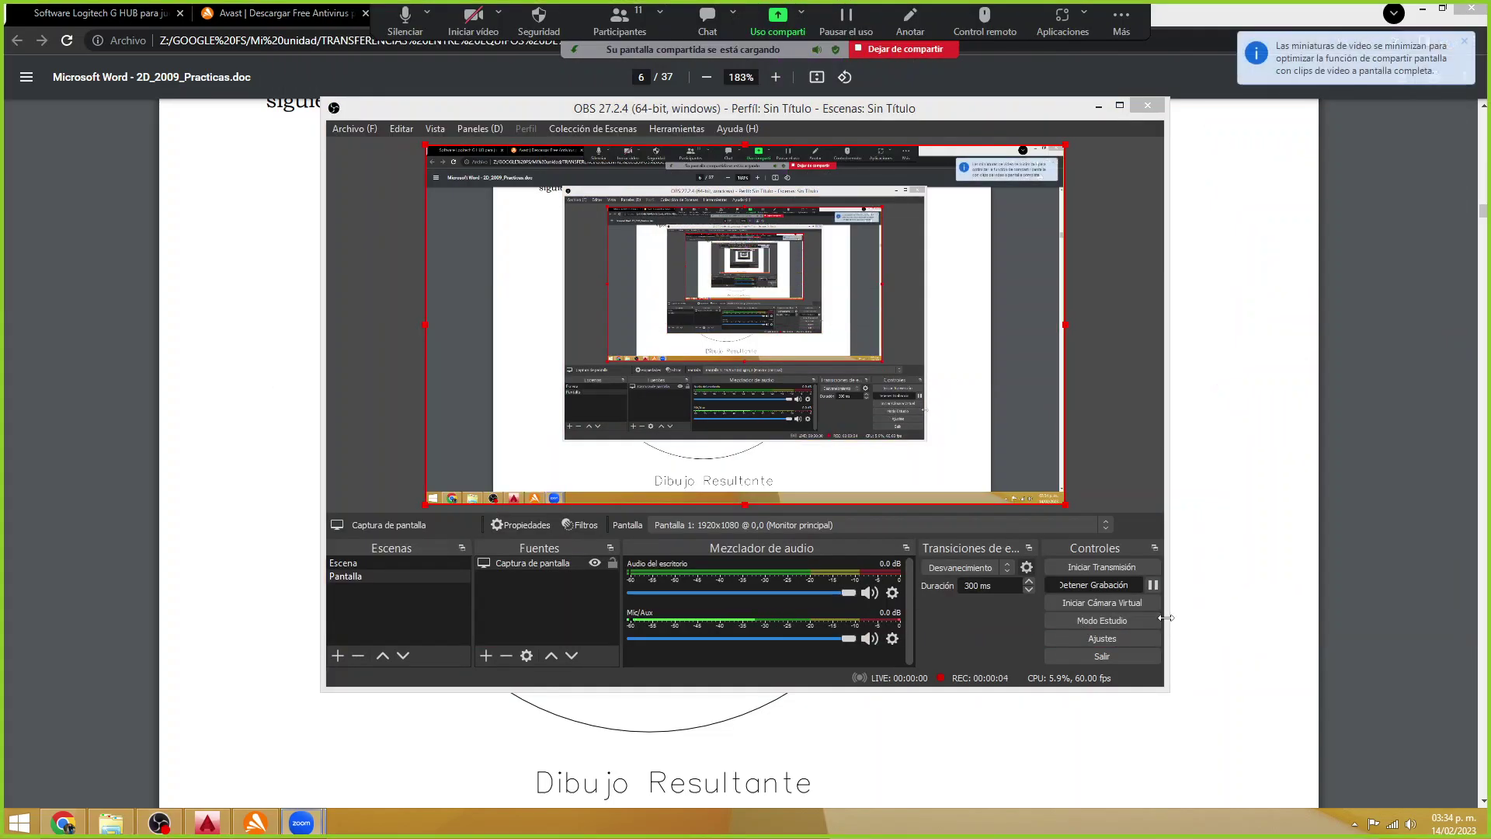
left_click(1097, 107)
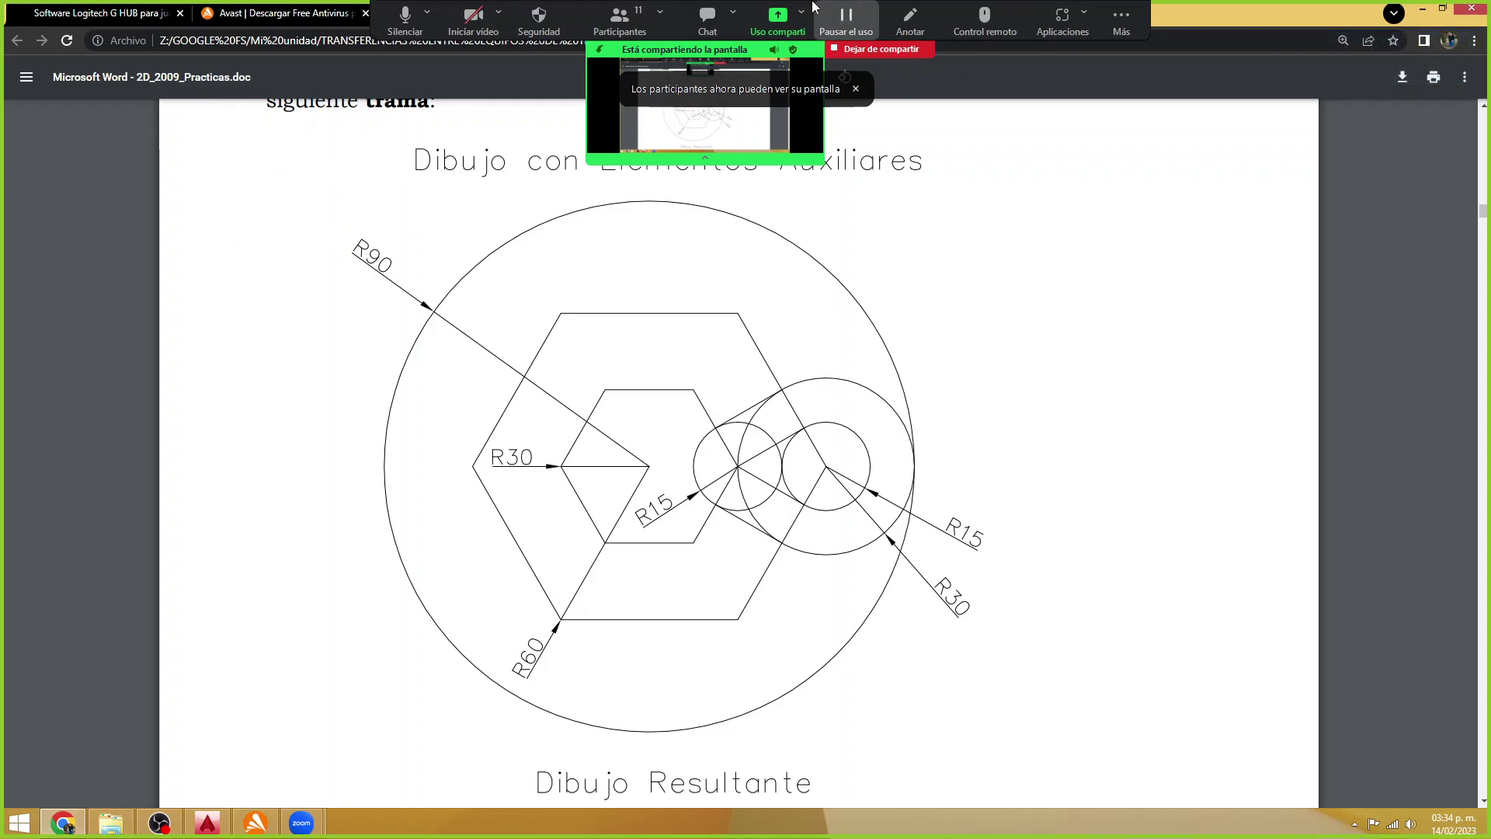
left_click(405, 16)
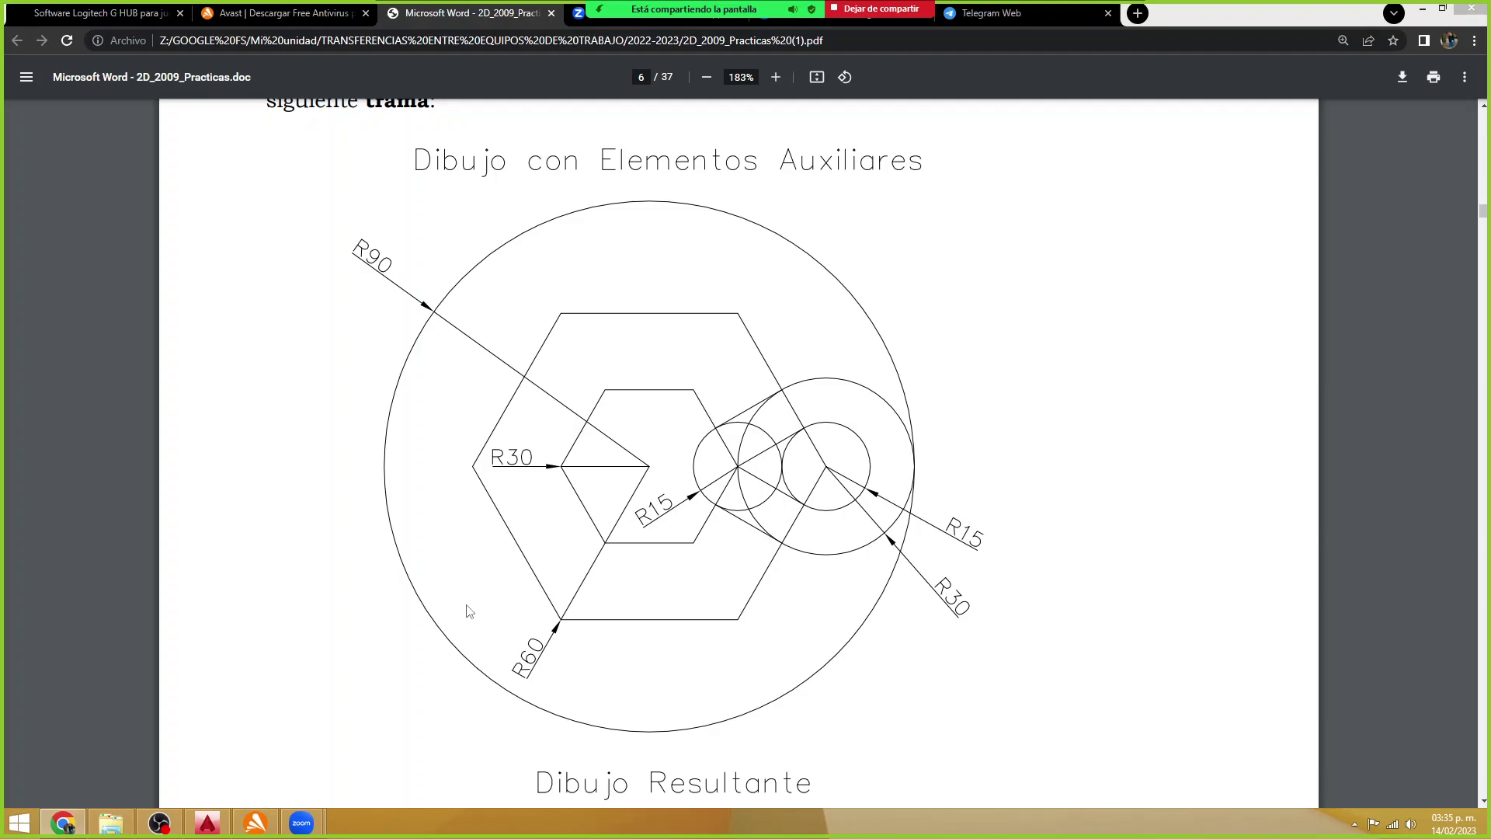
- Review the PDF down to the six-petal Dibujo Resultante flower, then bring up AutoCAD
scroll(593, 632, "down", 4)
scroll(584, 635, "down", 3)
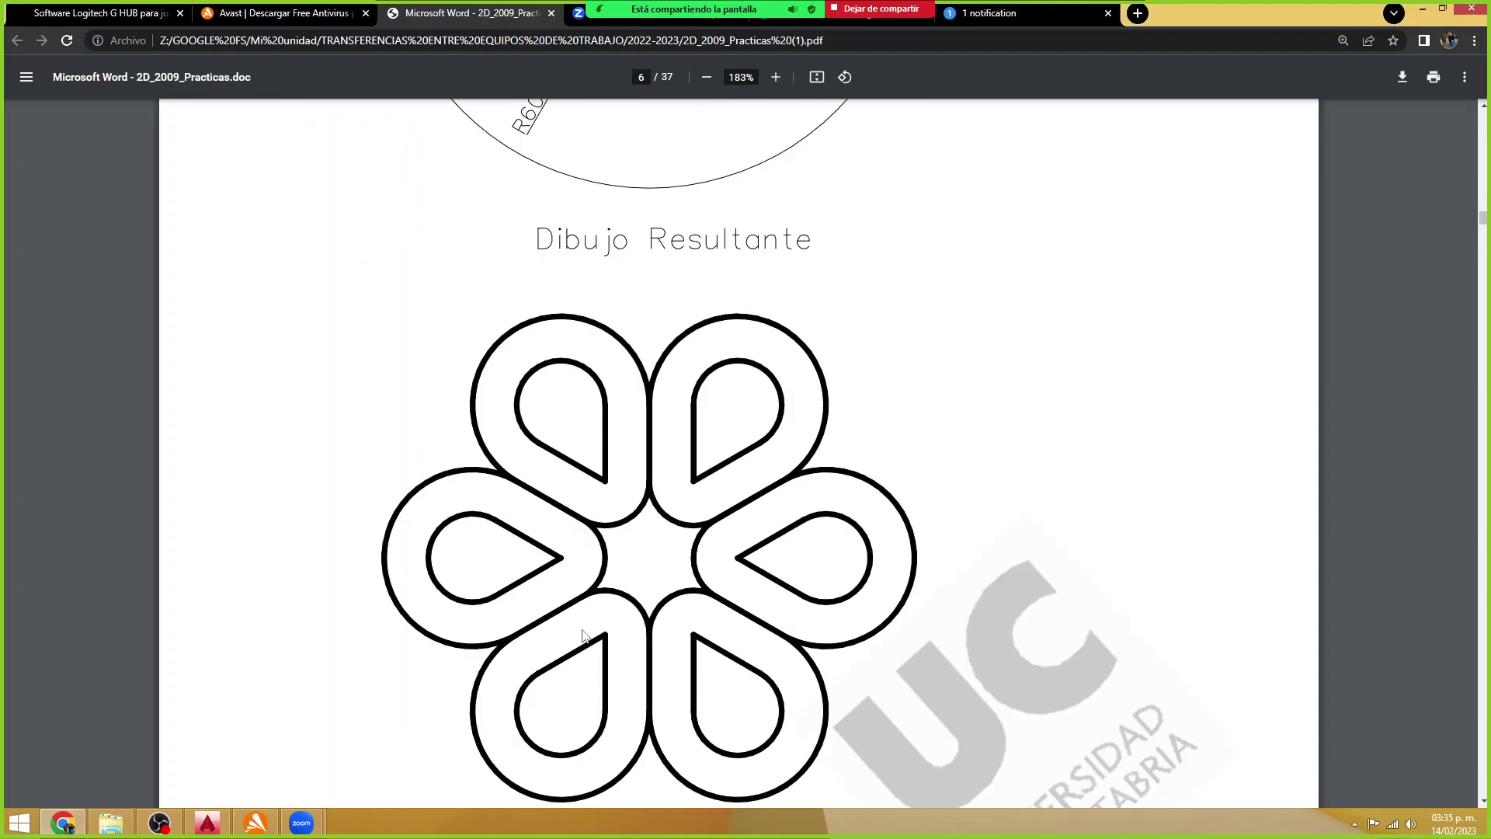
scroll(584, 635, "down", 2)
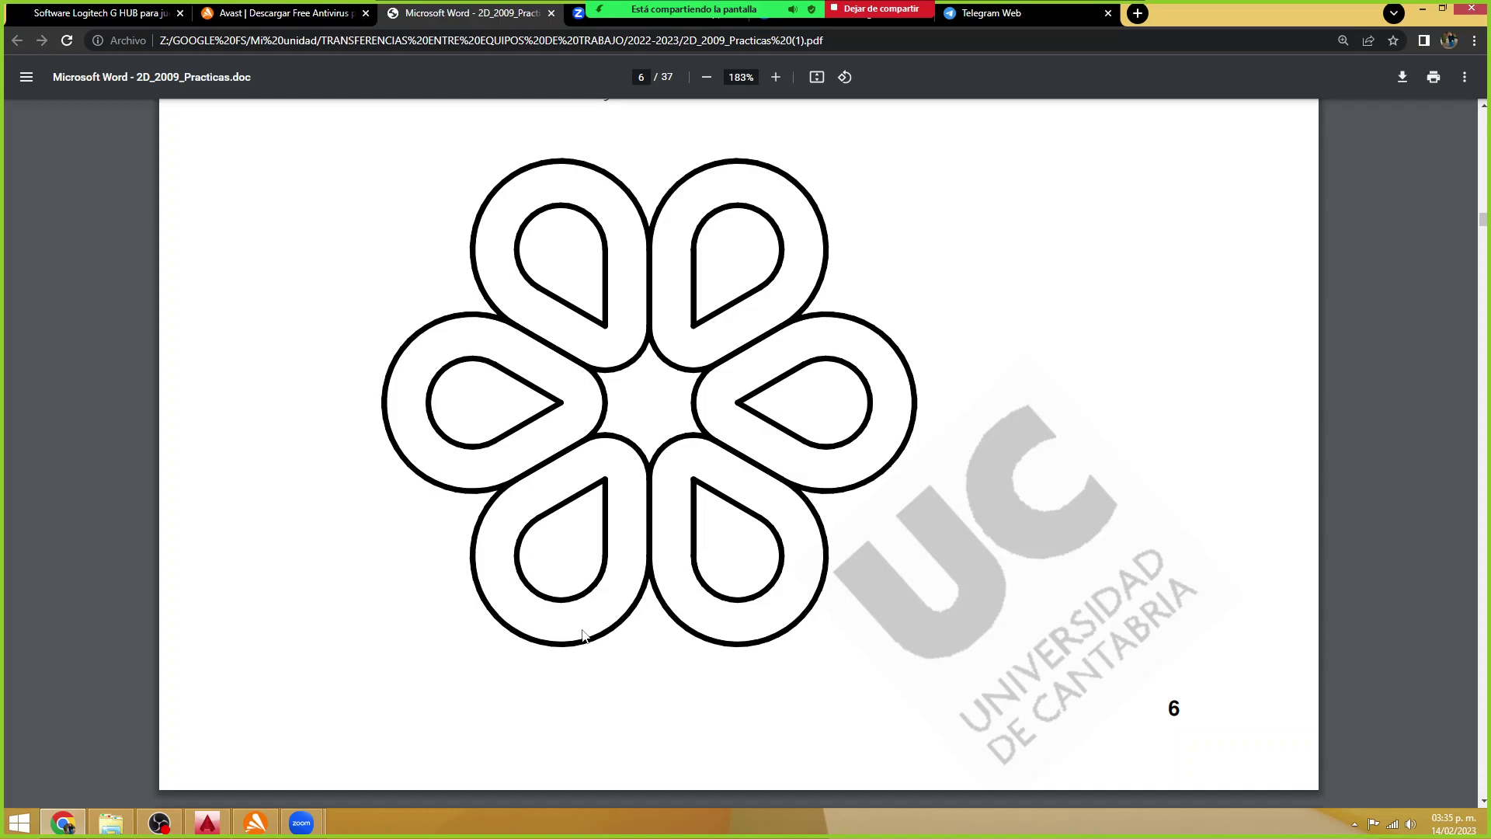
scroll(584, 635, "up", 8)
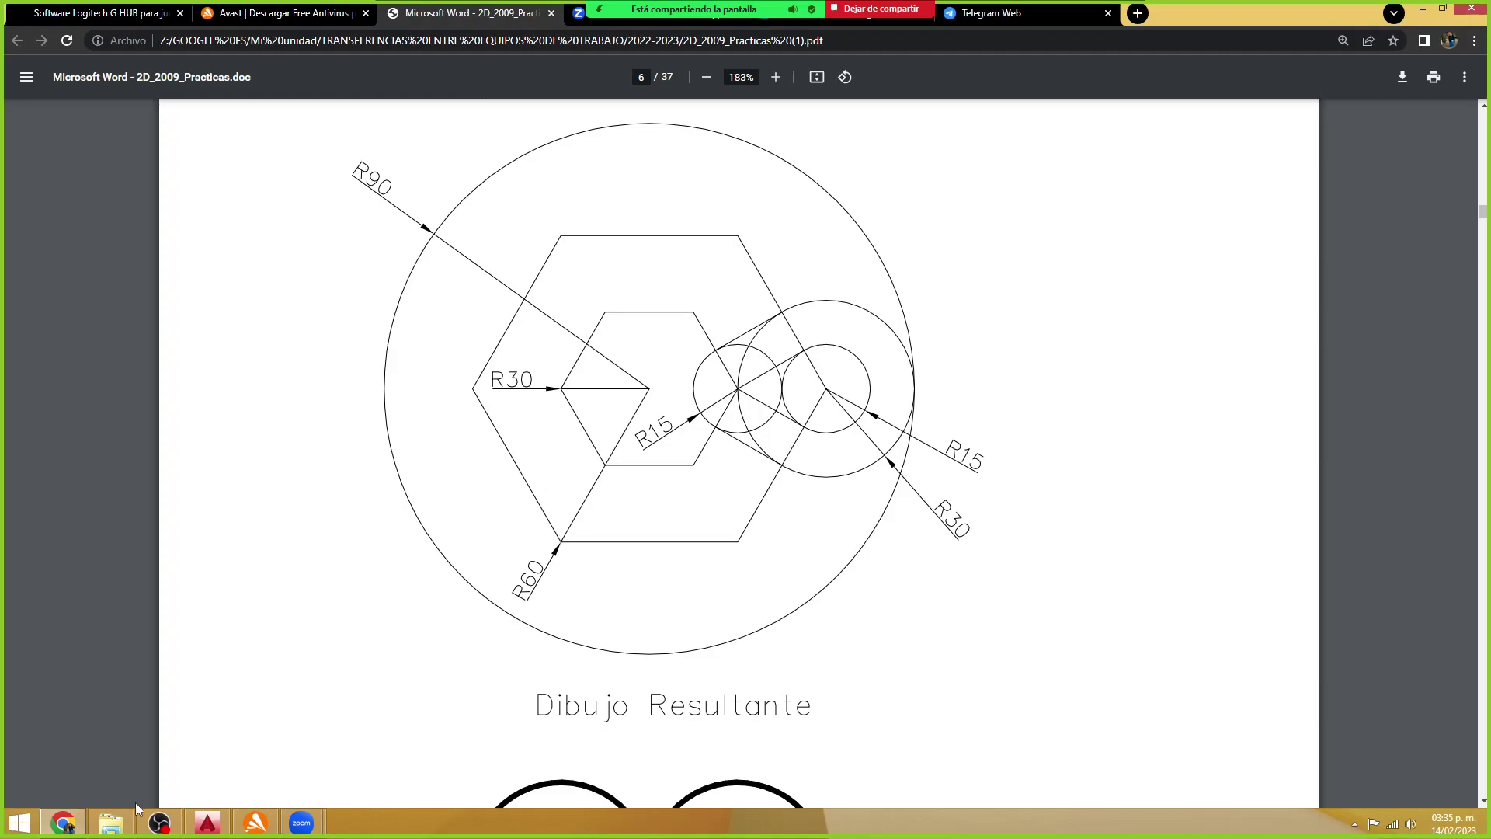
left_click(208, 824)
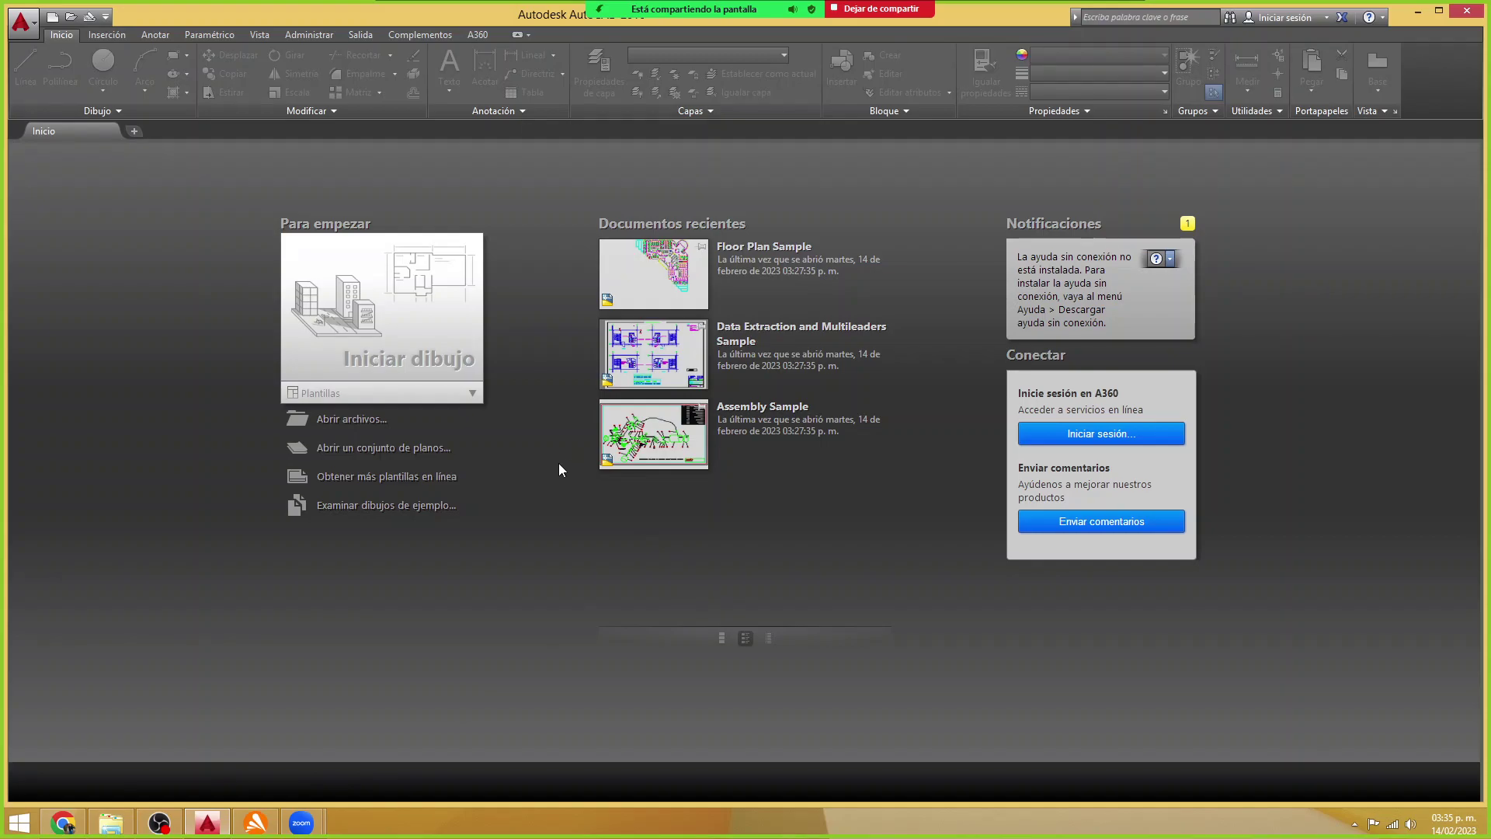
- Start a blank drawing with Dynamic Input shown, a maximized window and the command line docked
left_click(384, 326)
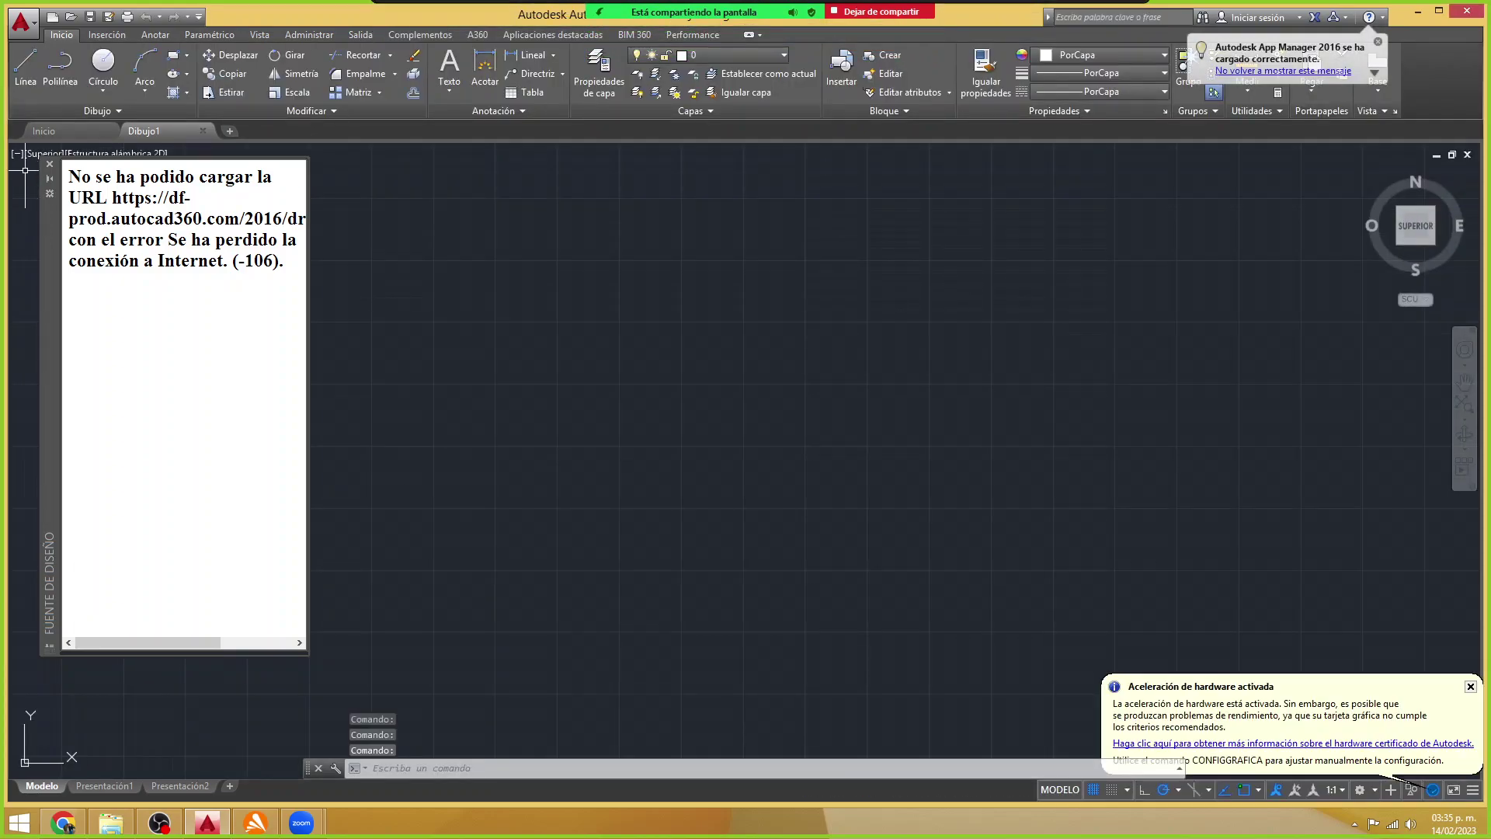
left_click(49, 163)
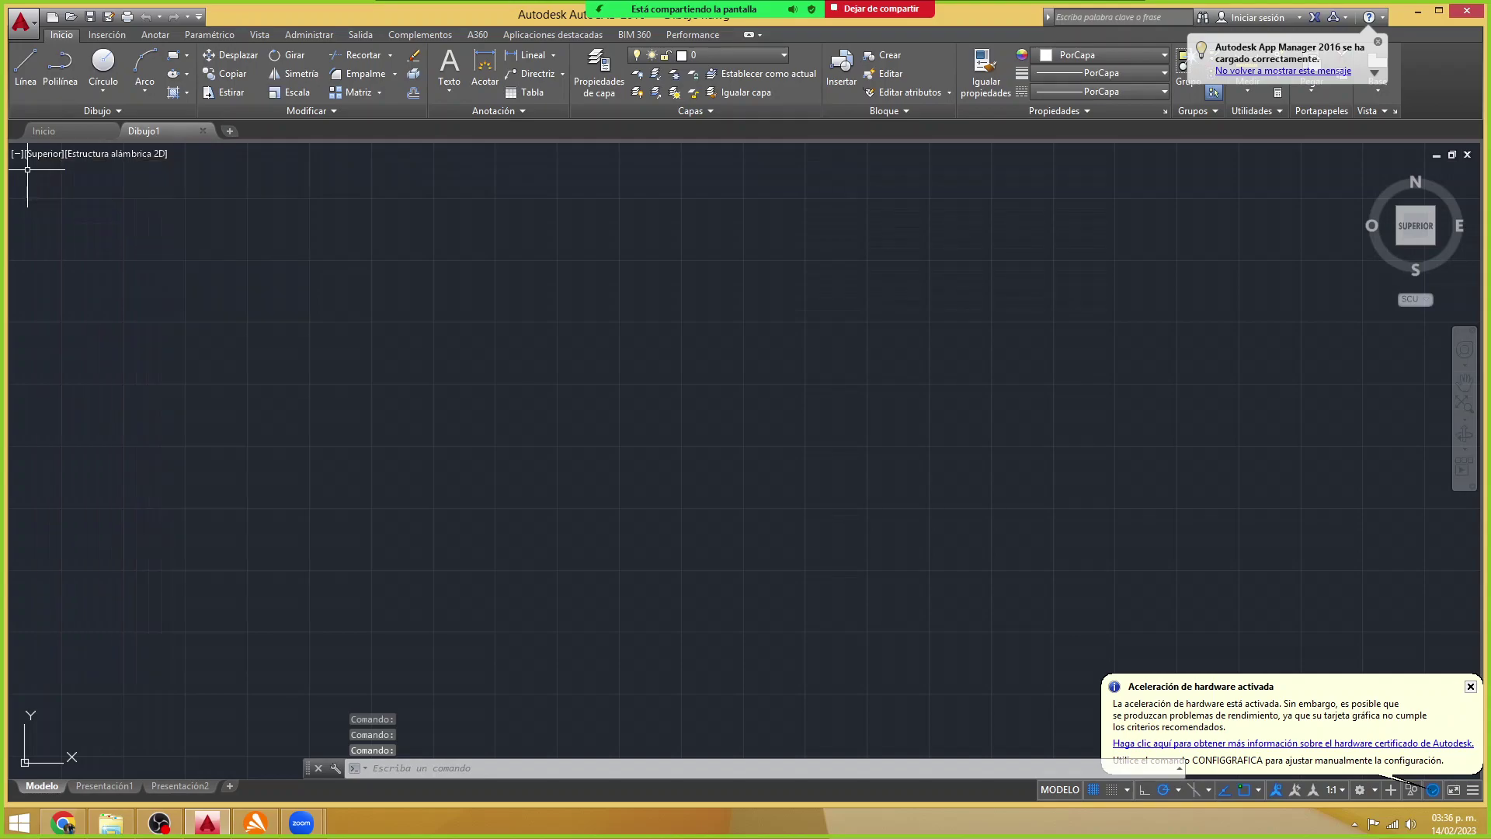
left_click(1472, 792)
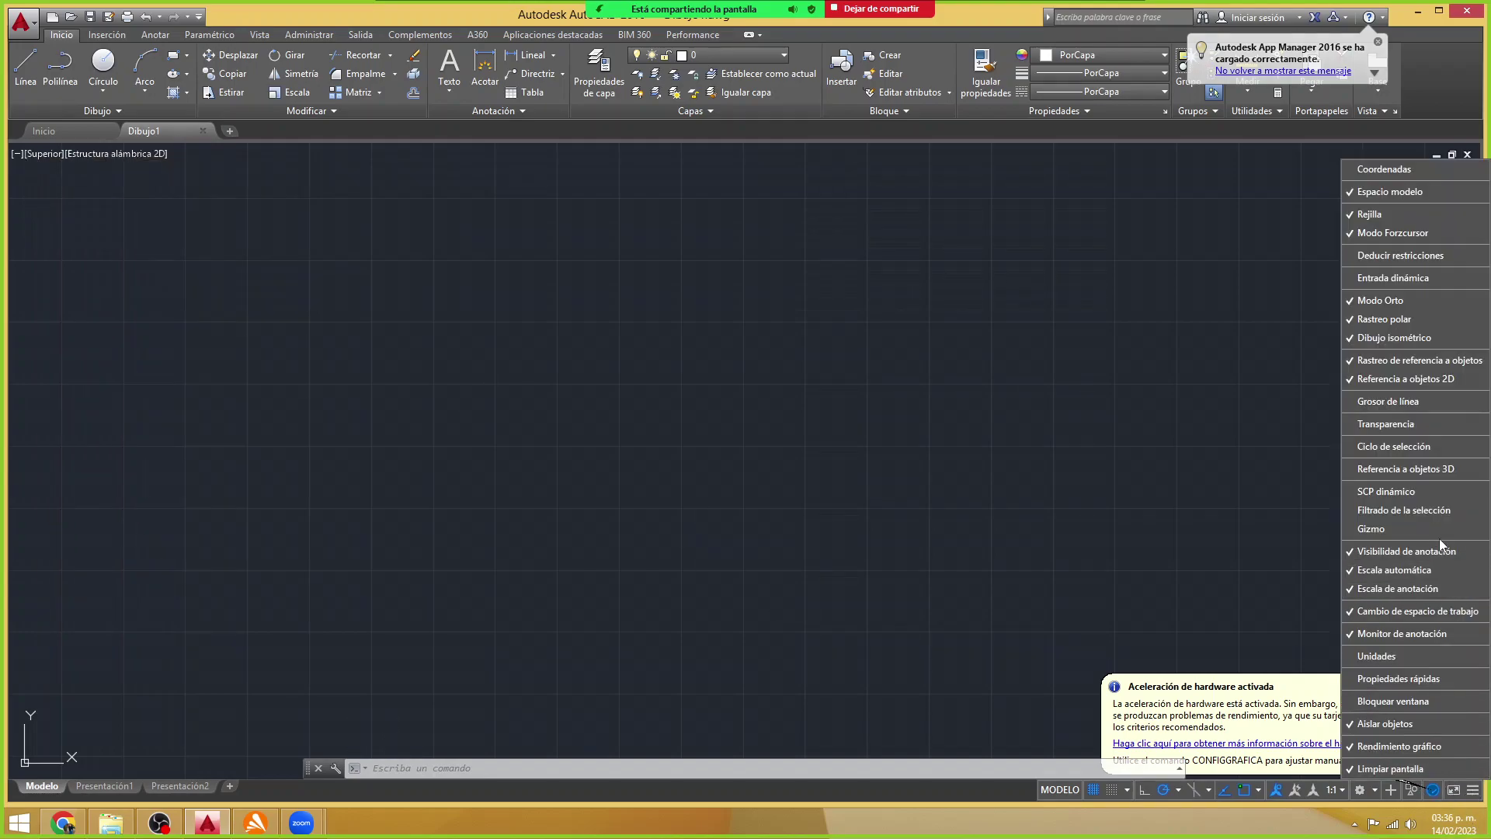
left_click(1424, 278)
left_click(930, 833)
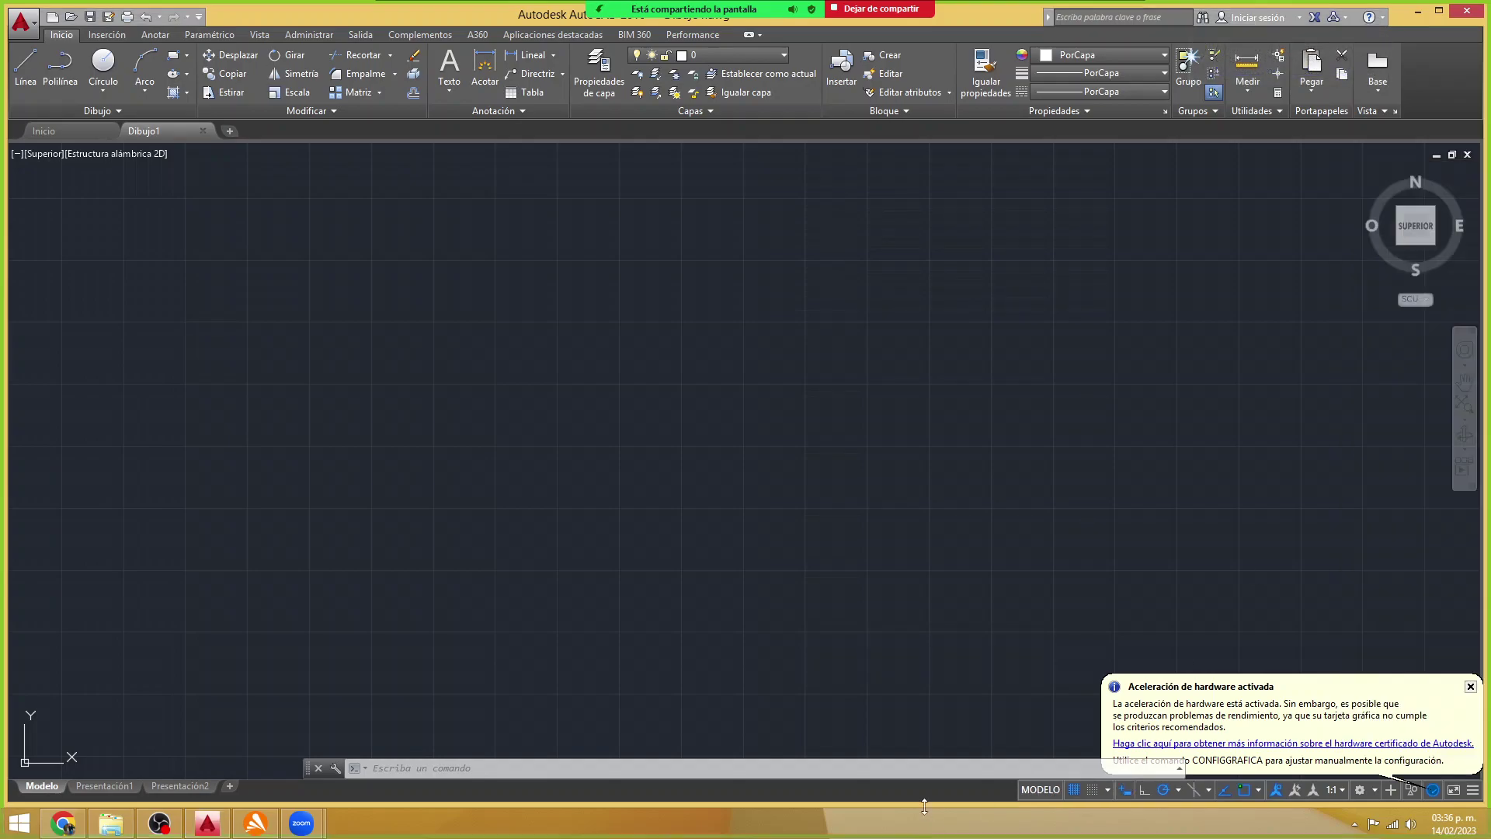
left_click(1438, 11)
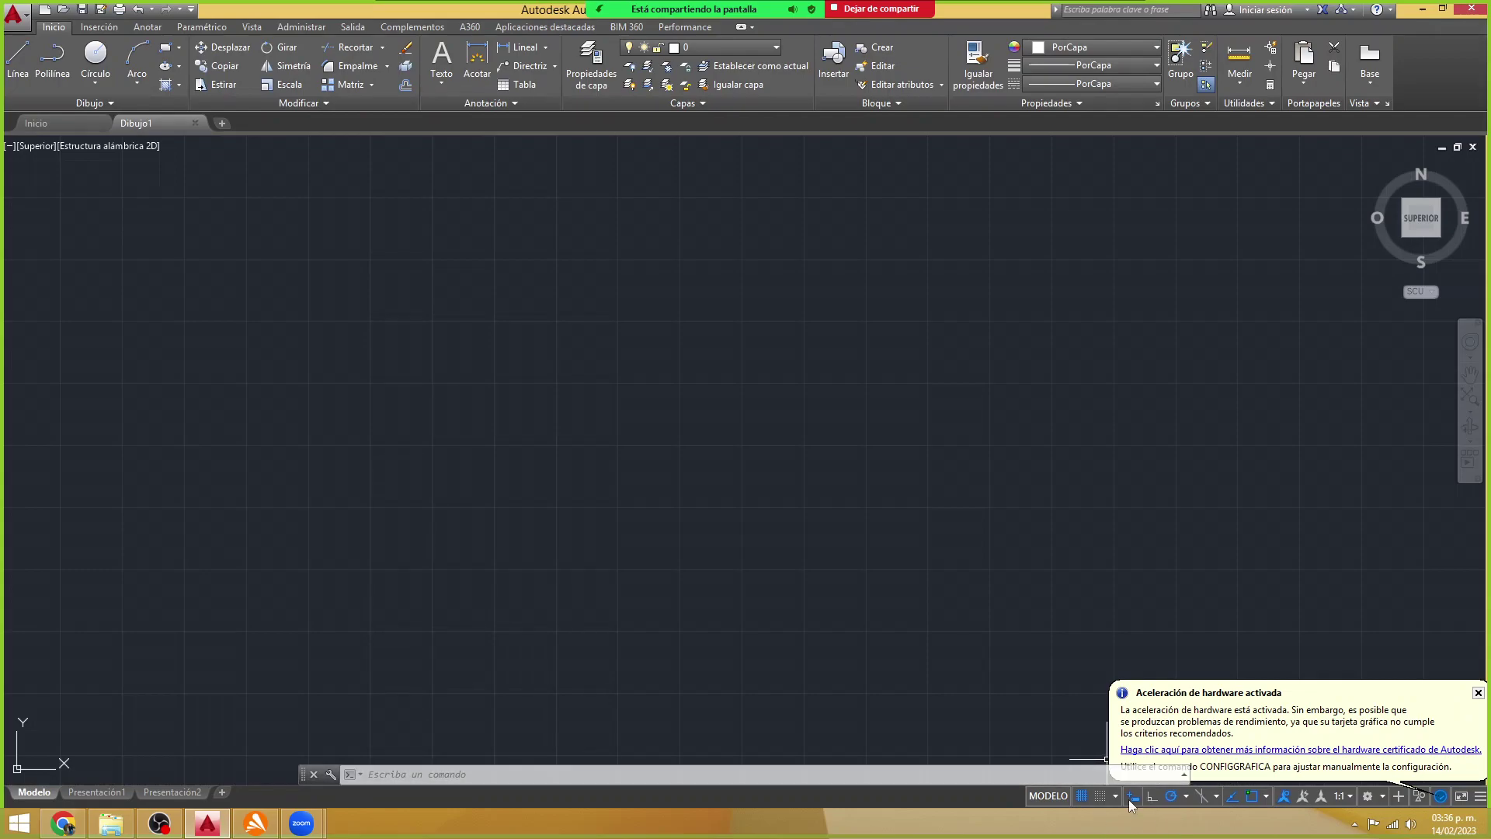
left_click_drag(304, 774, 310, 784)
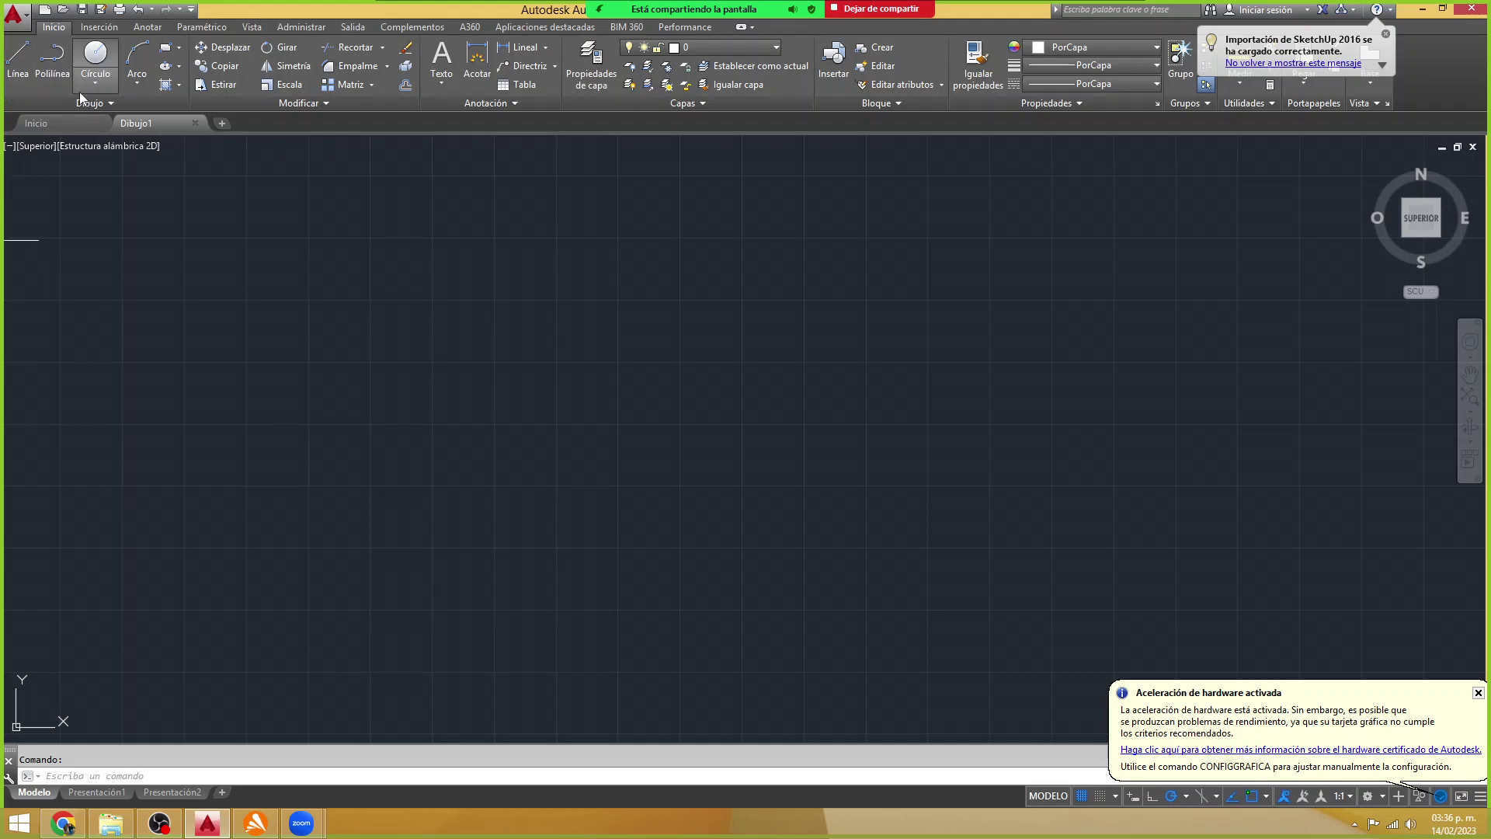
- Draw a 6-sided polygon centred at 0,0, inscribed in a radius-30 circle
left_click(181, 48)
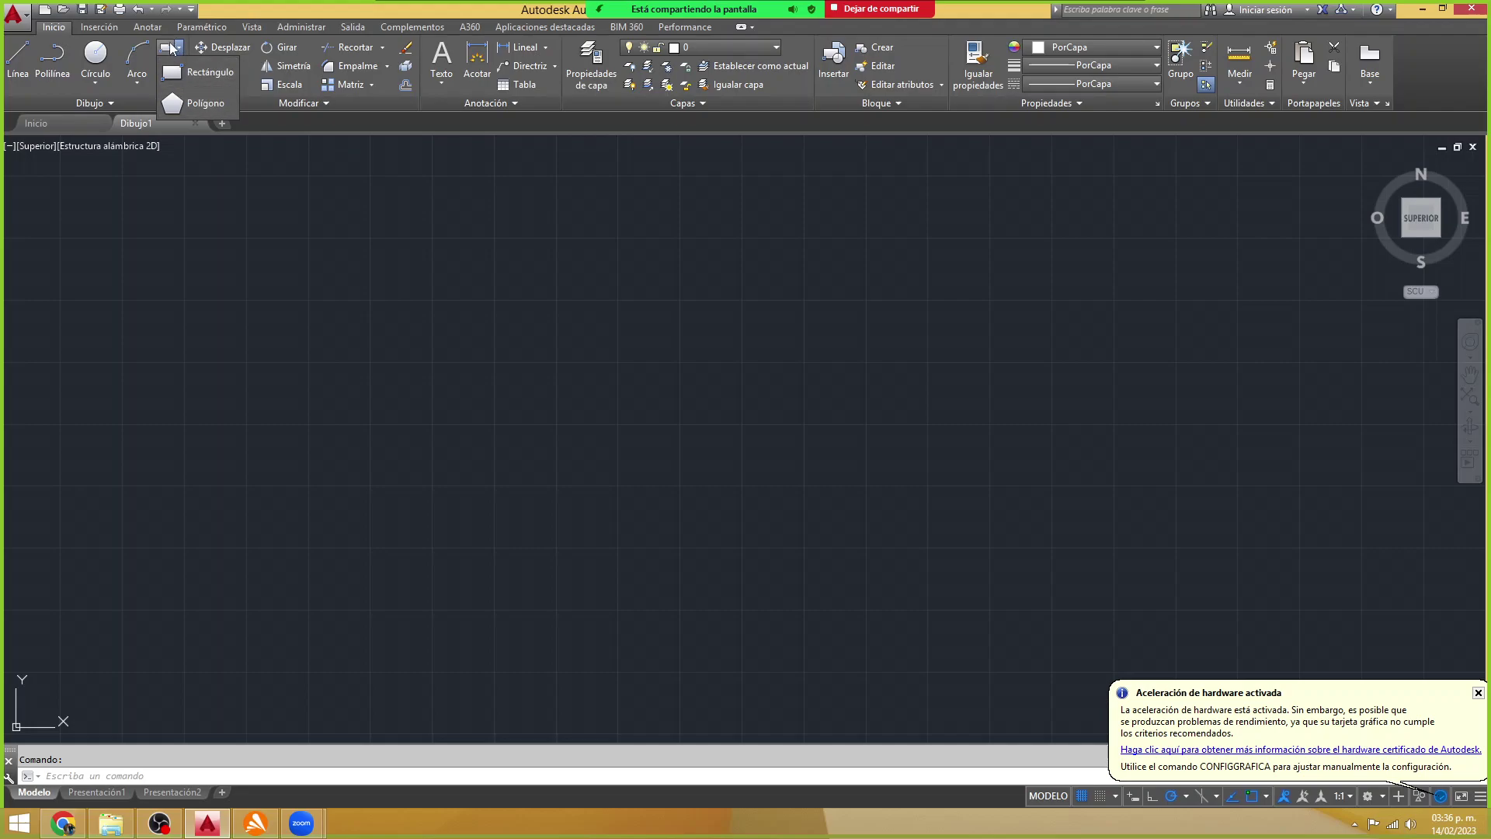
left_click(194, 104)
type("6")
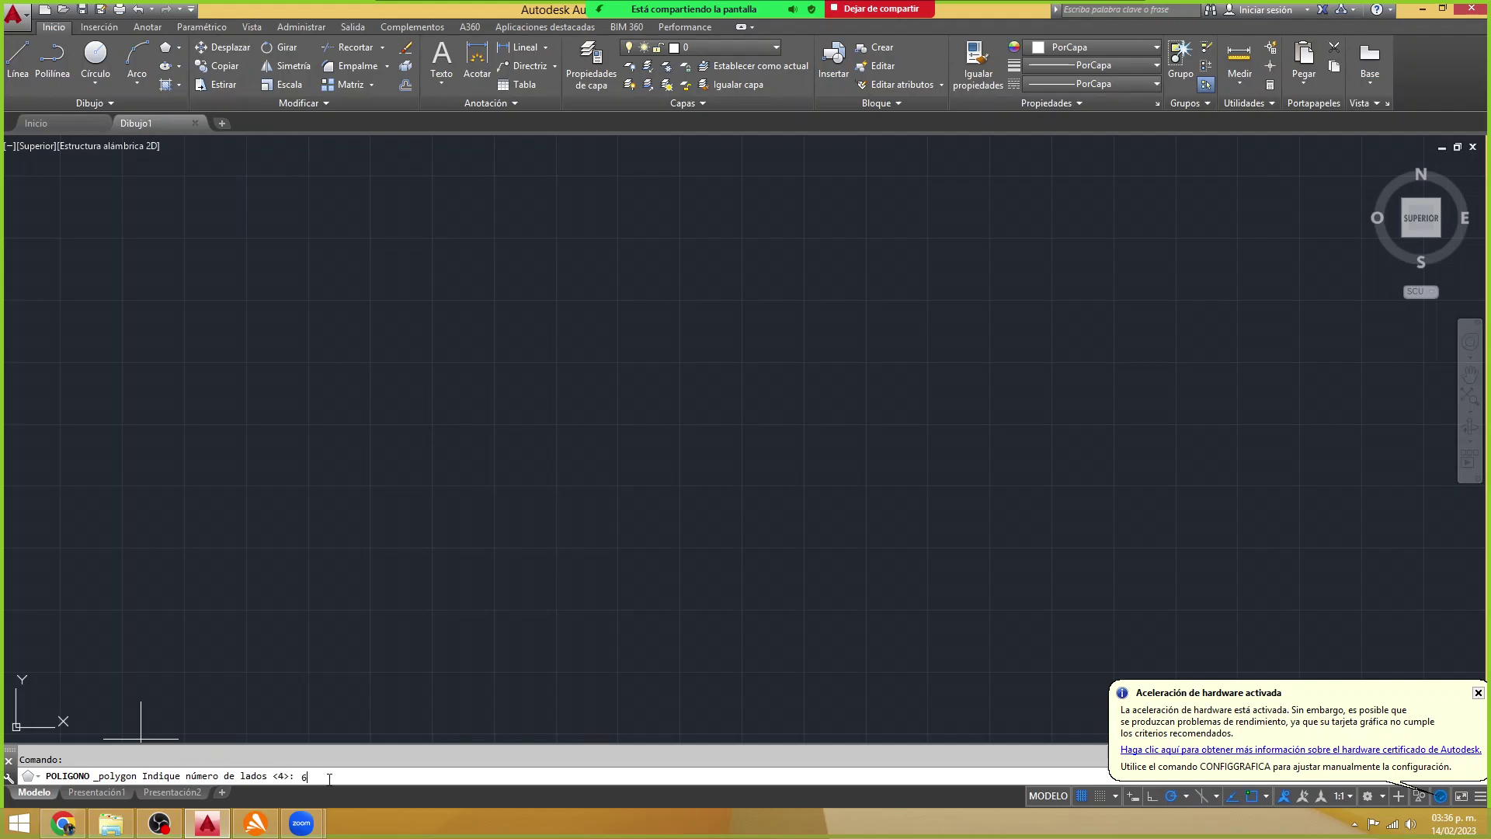
key("Return")
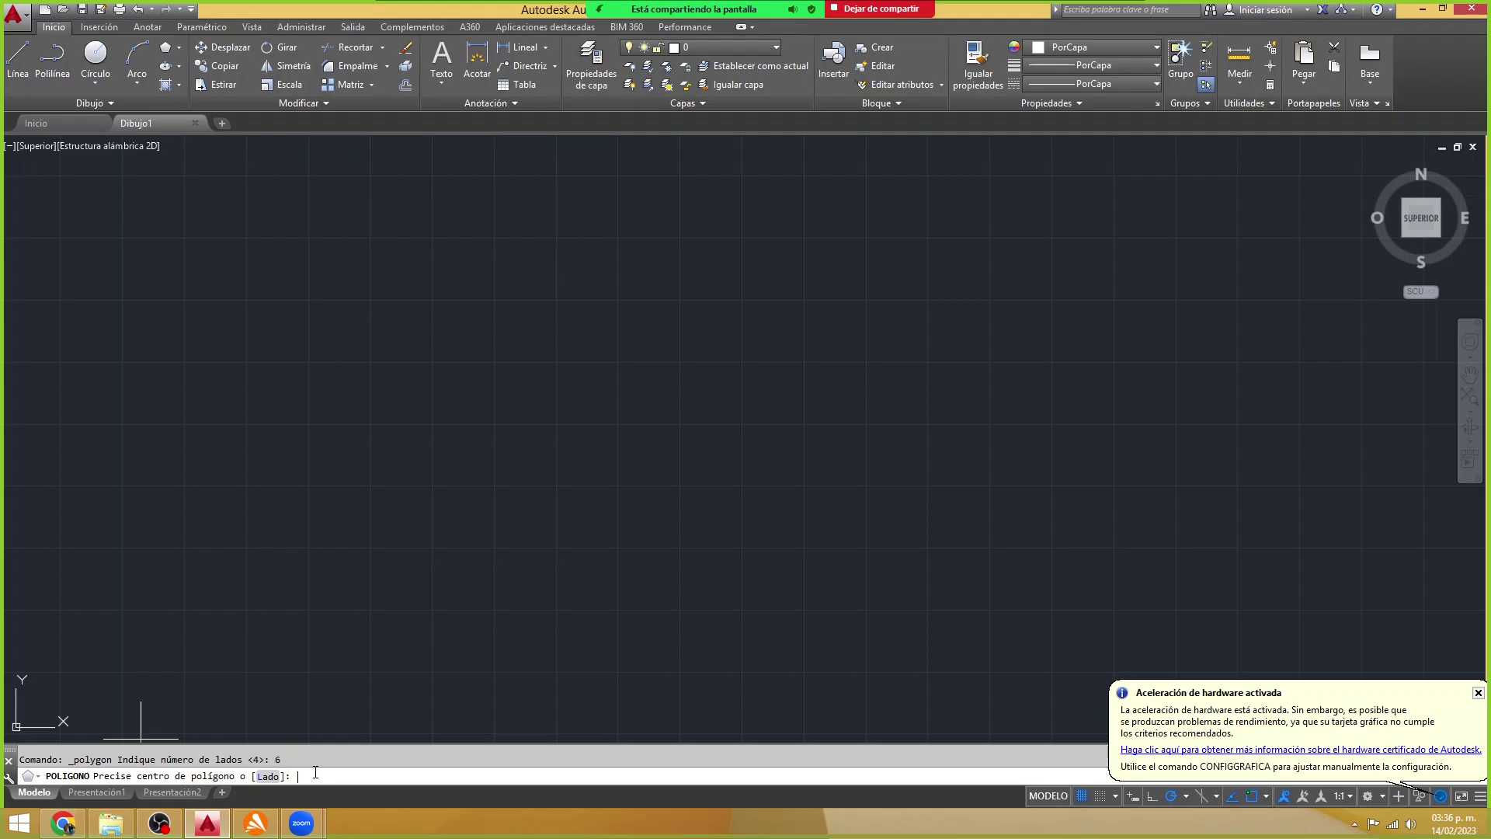
key("Return")
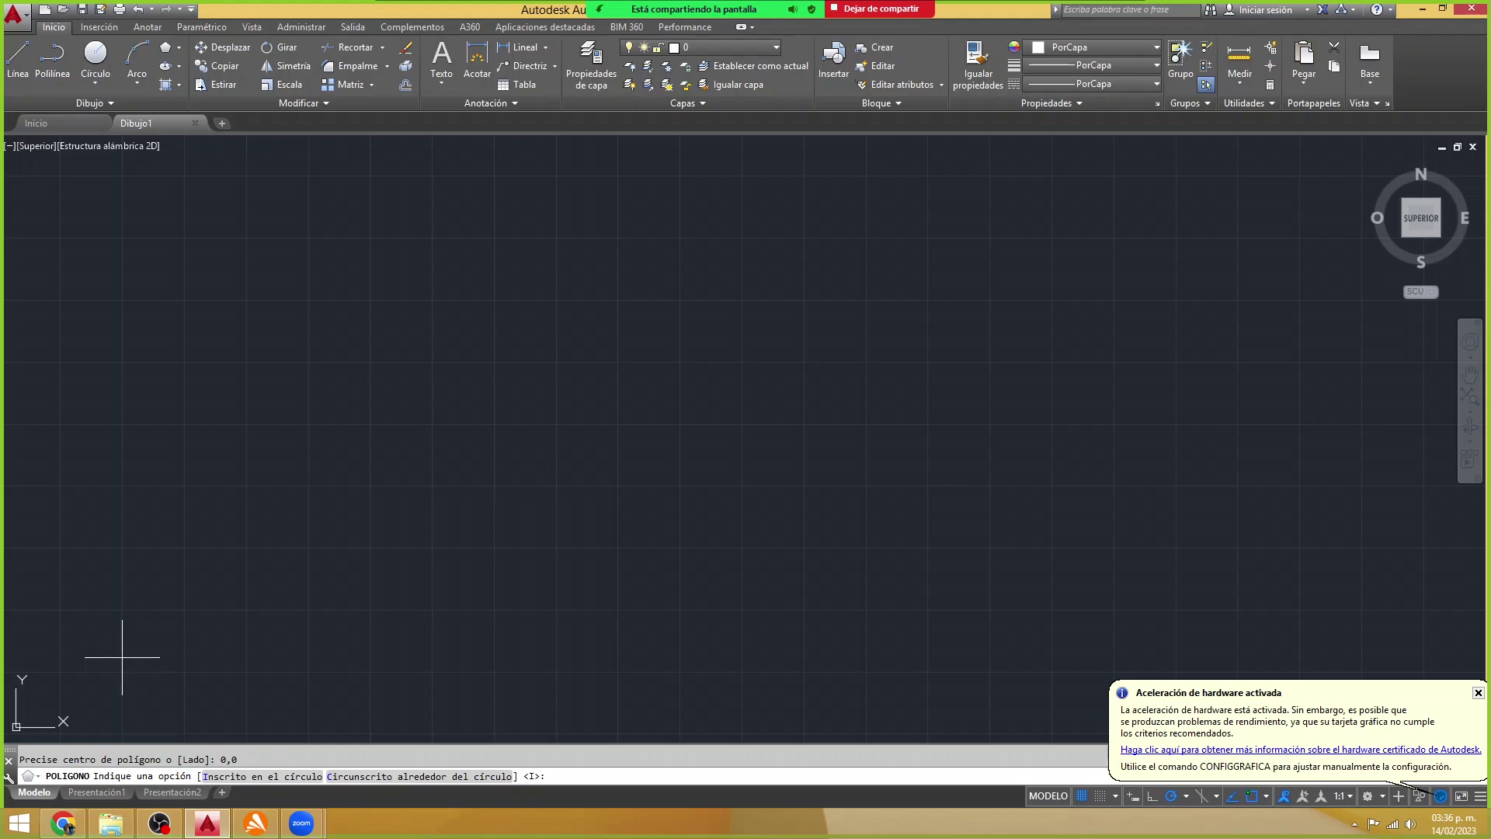
left_click(122, 657)
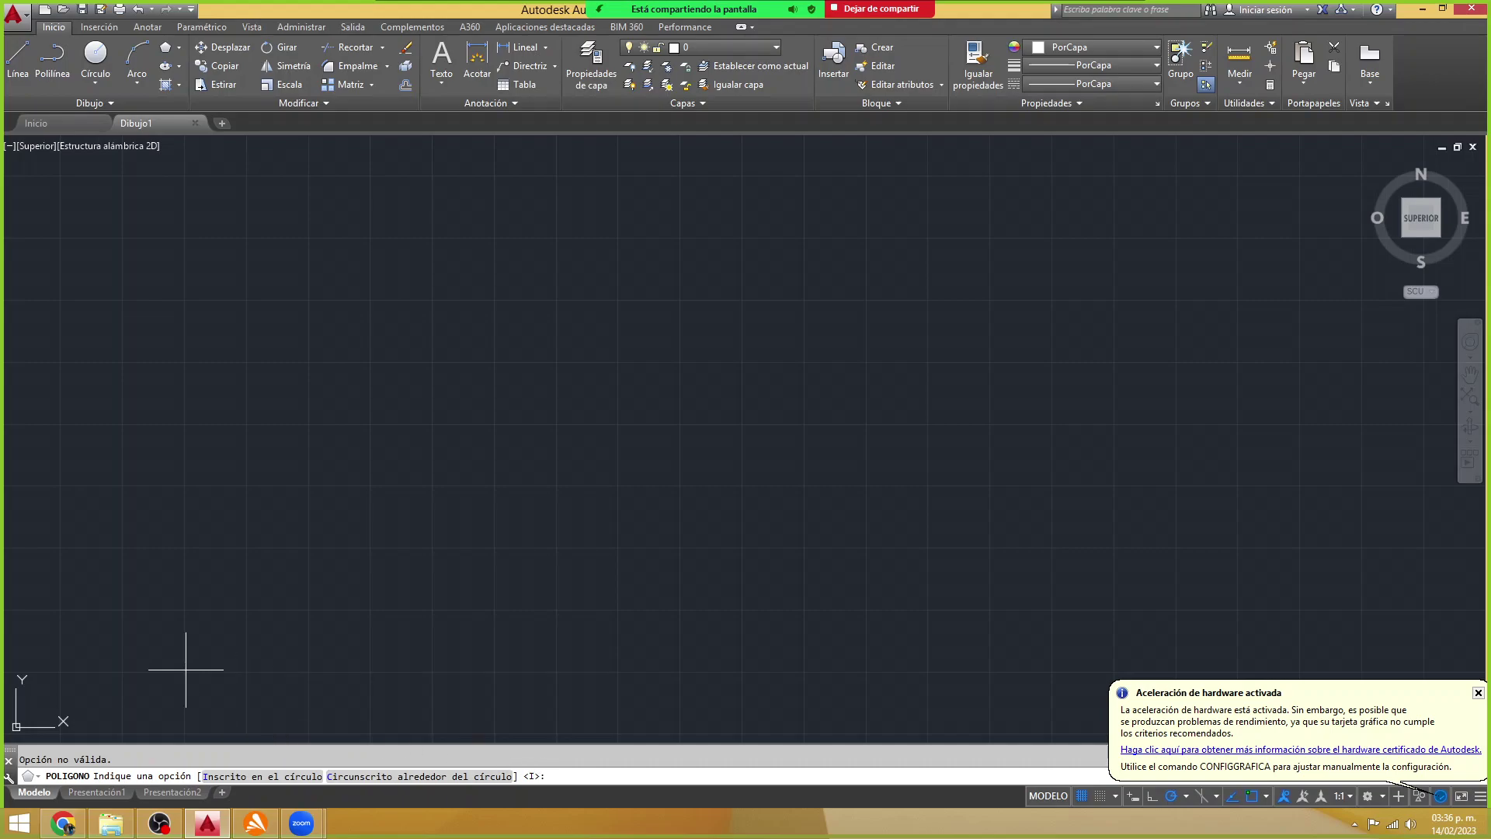
scroll(274, 683, "up", 1)
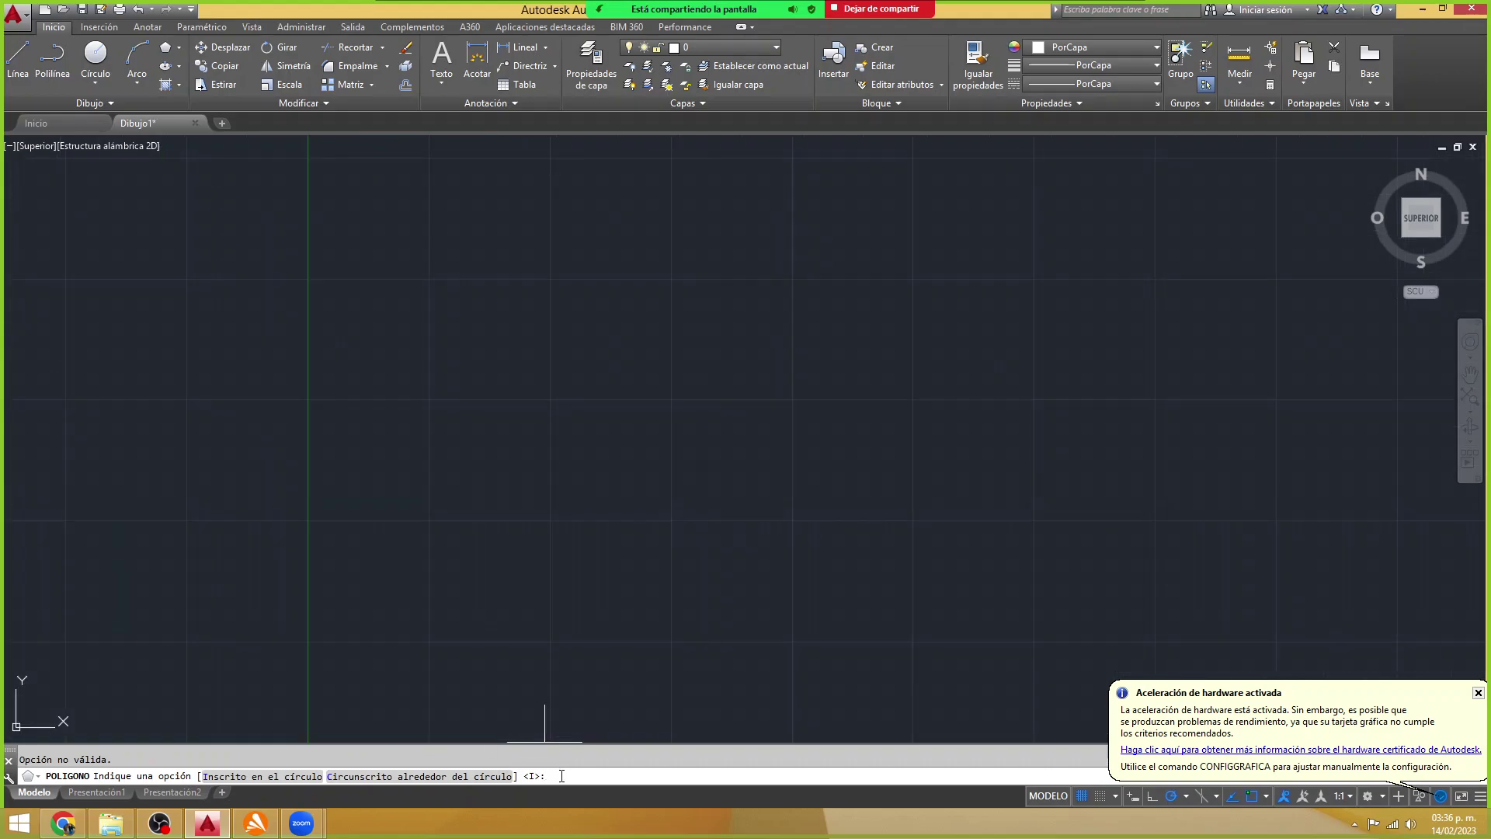
key("Return")
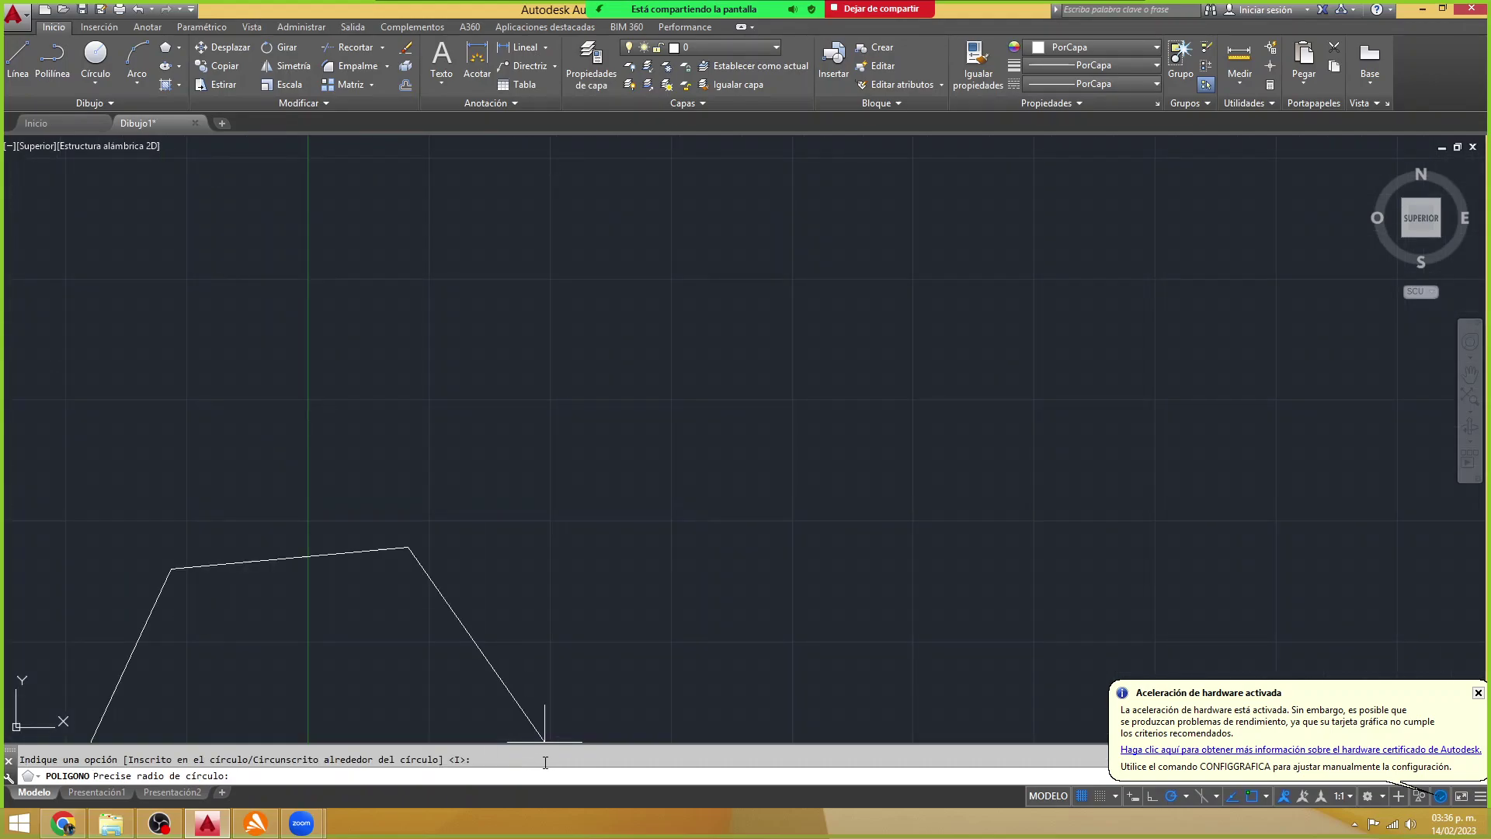
type("r")
key("Return")
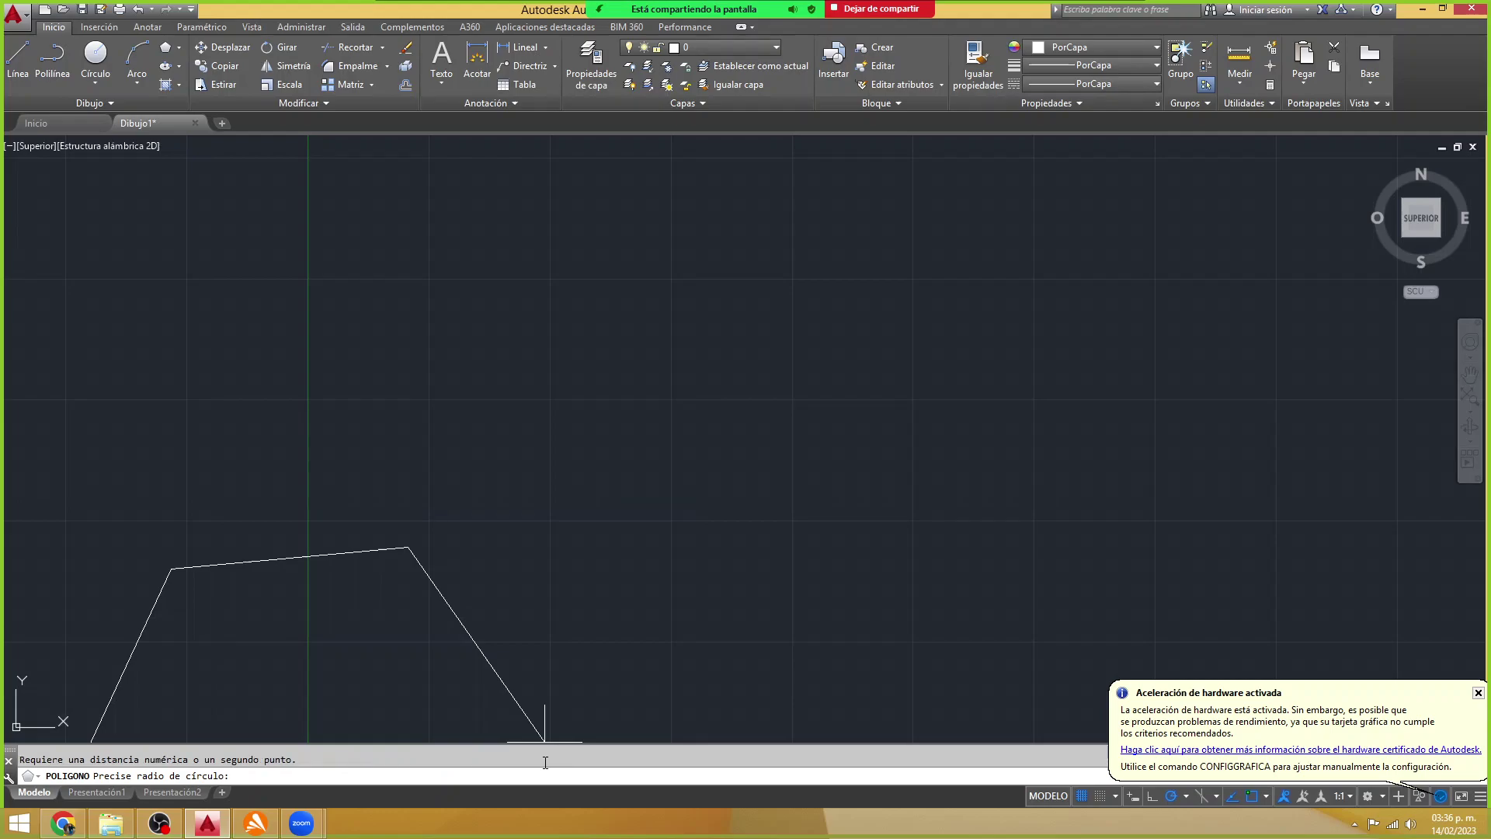
key("alt+Tab")
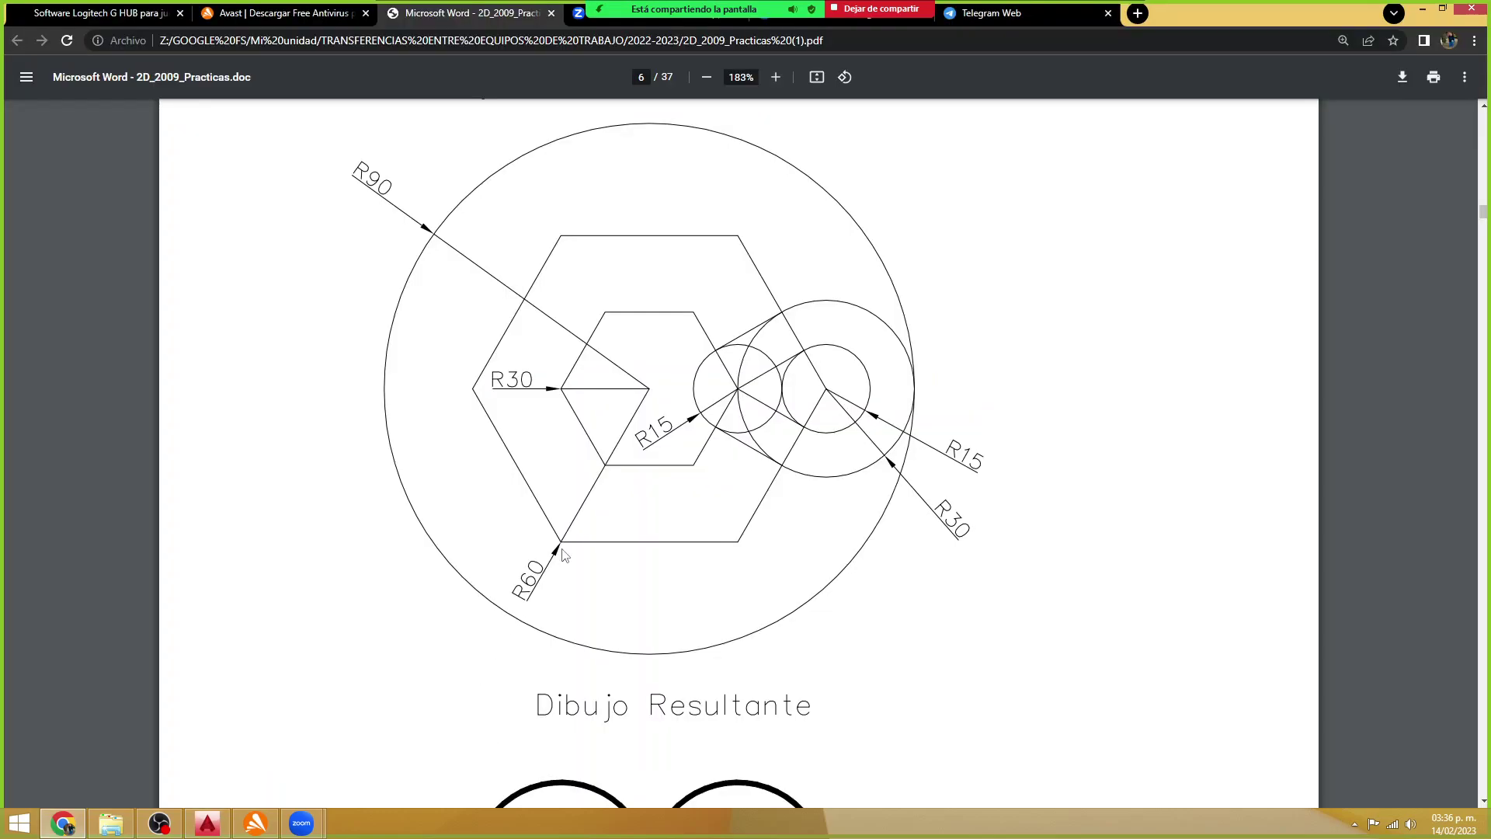
key("alt+Tab")
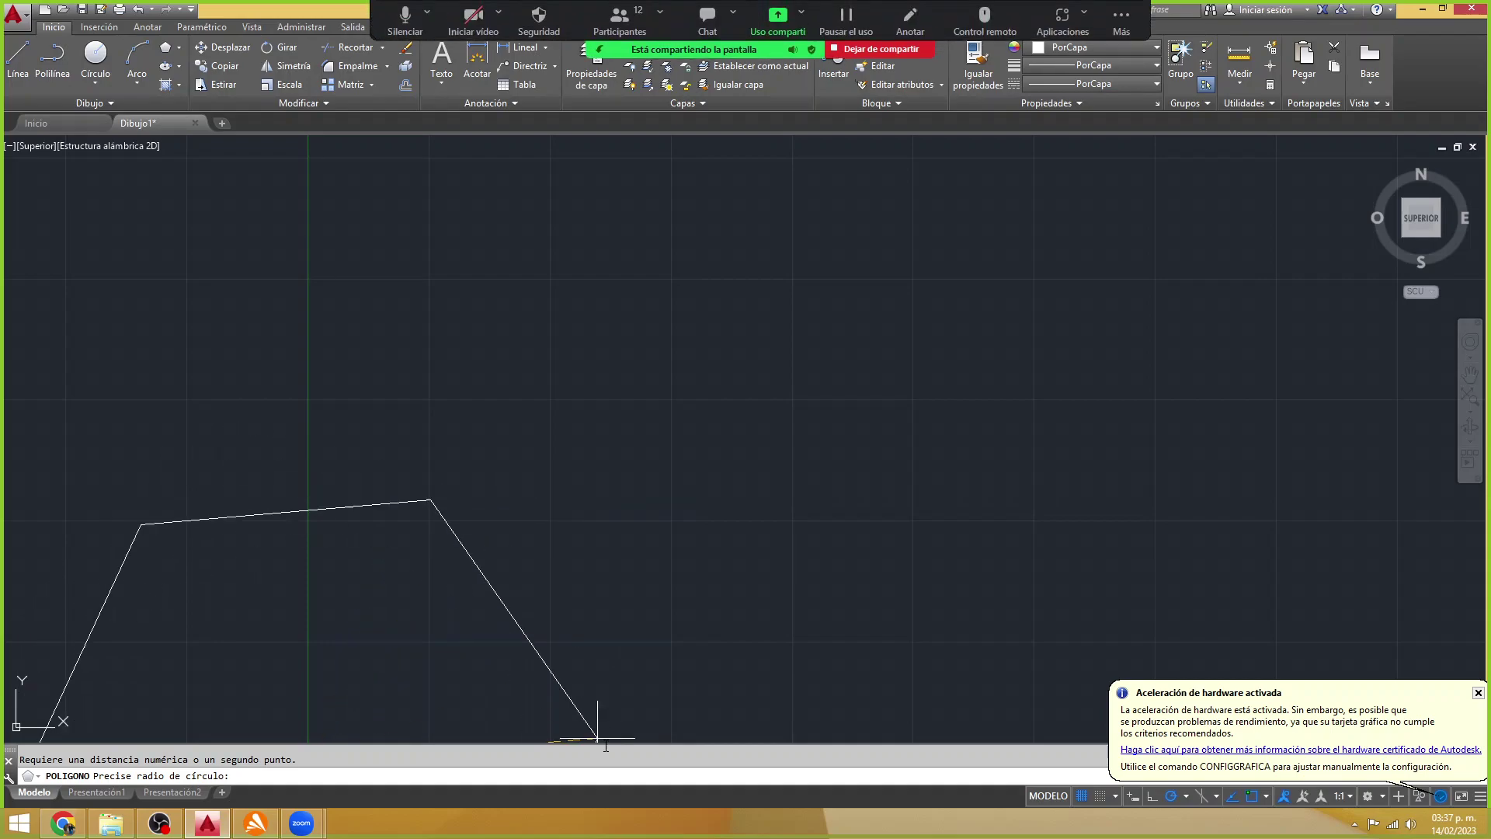
scroll(533, 559, "up", 5)
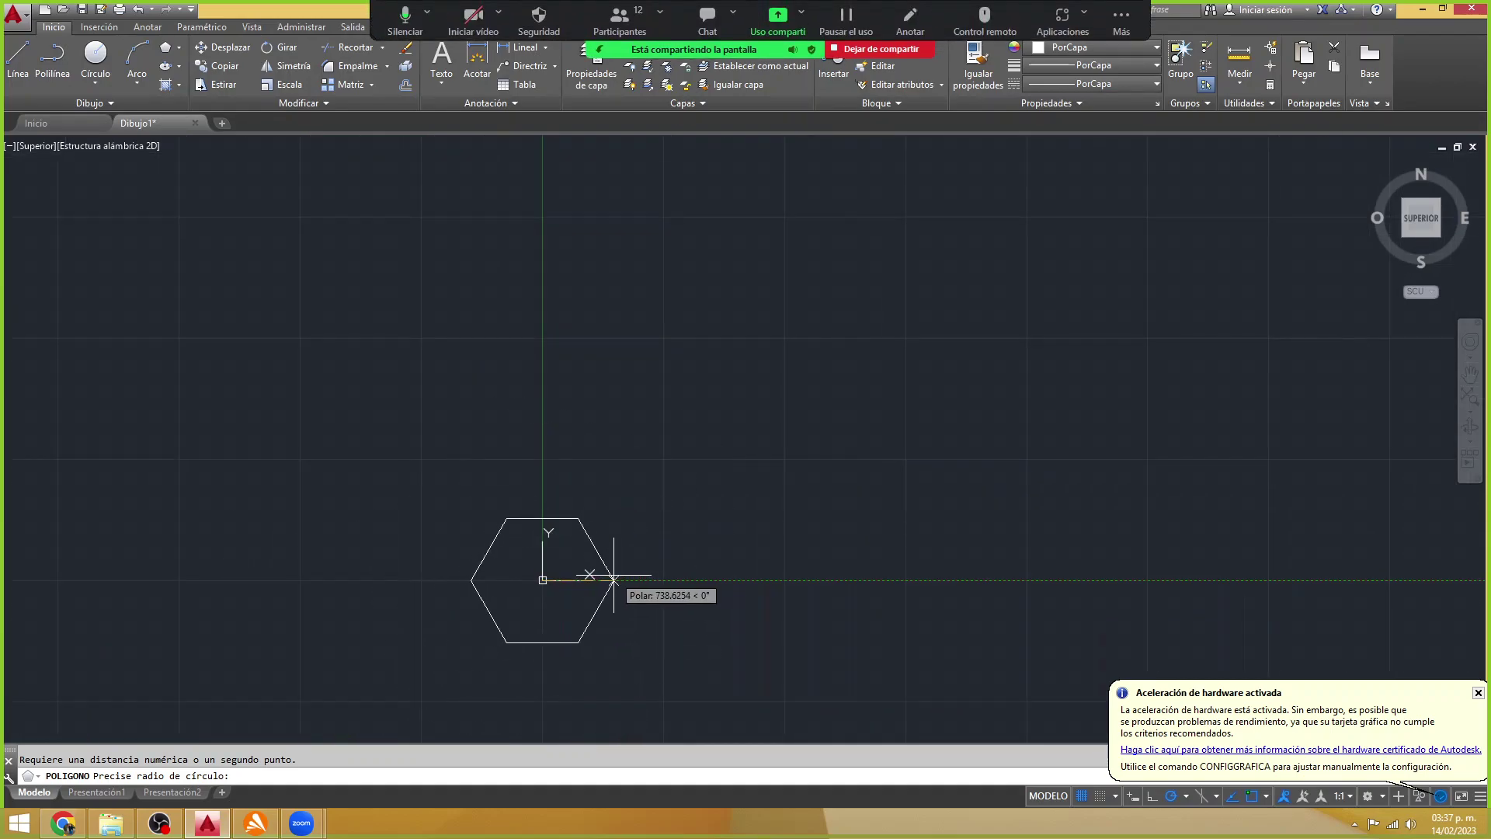
key("alt+Tab")
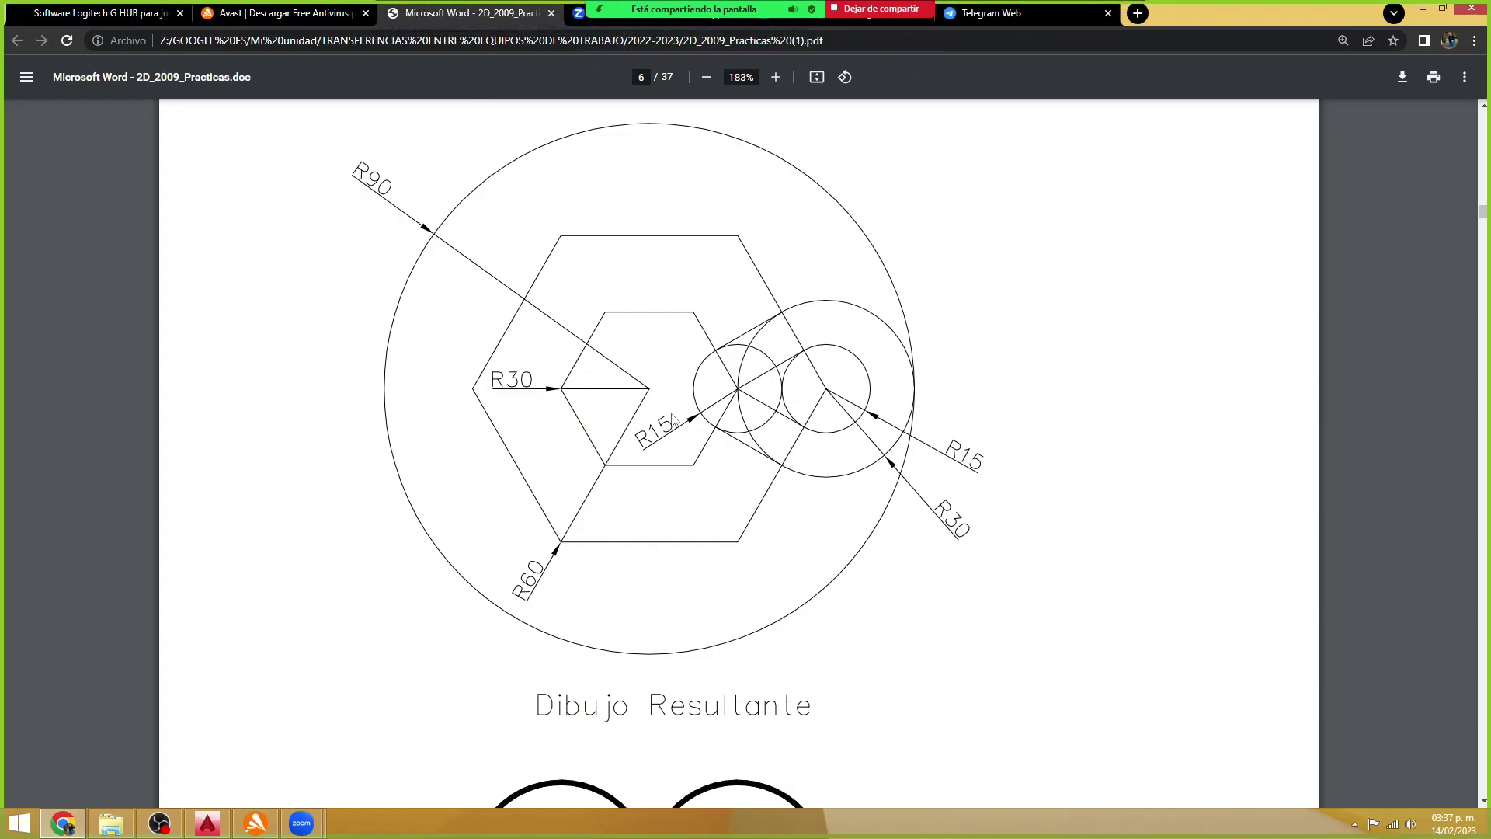
key("alt+Tab")
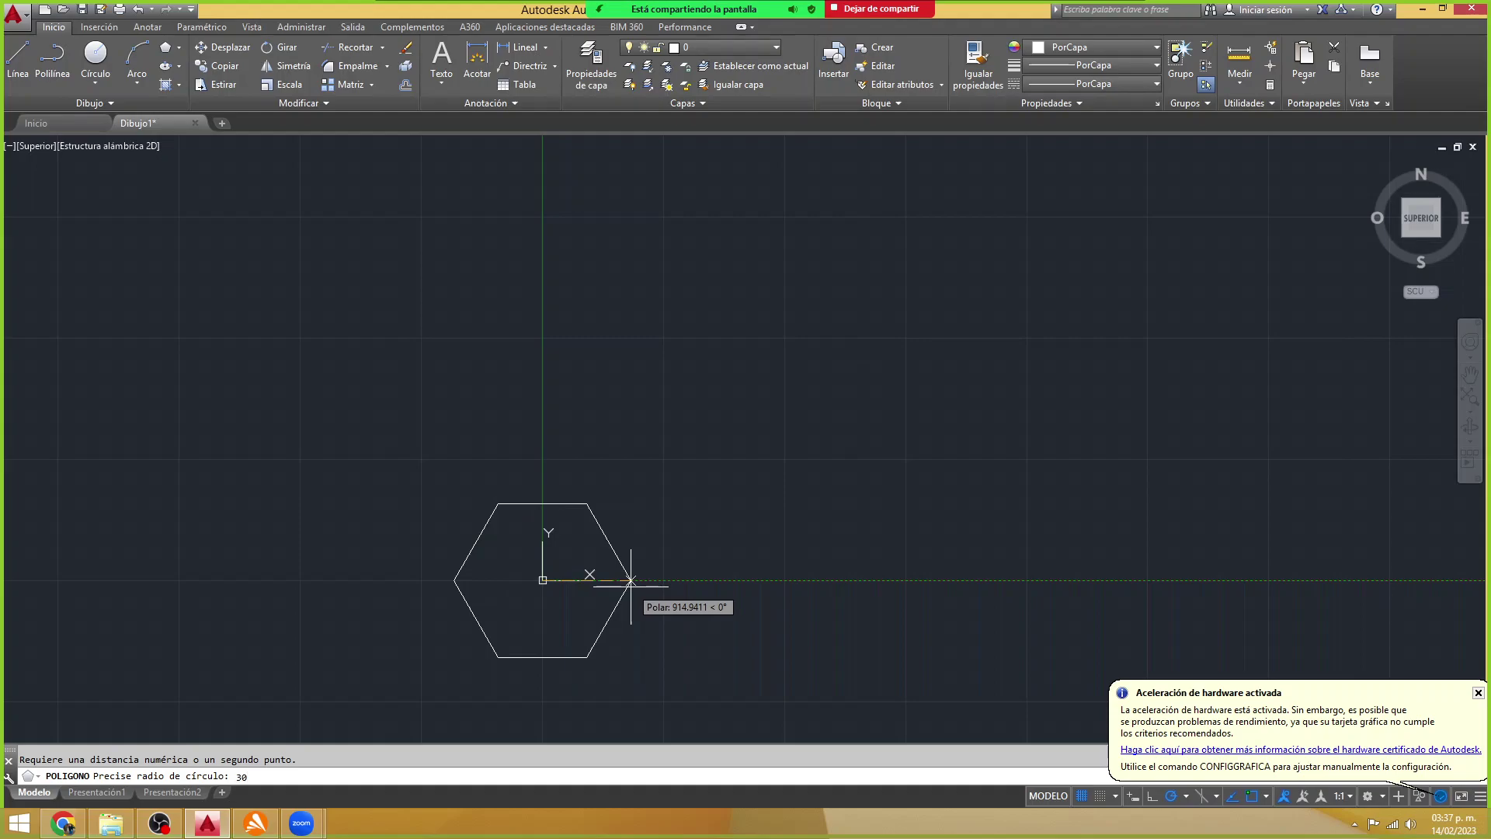
key("Return")
- Zoom and pan the view so the hexagon sits near the centre of the screen
right_click(568, 501)
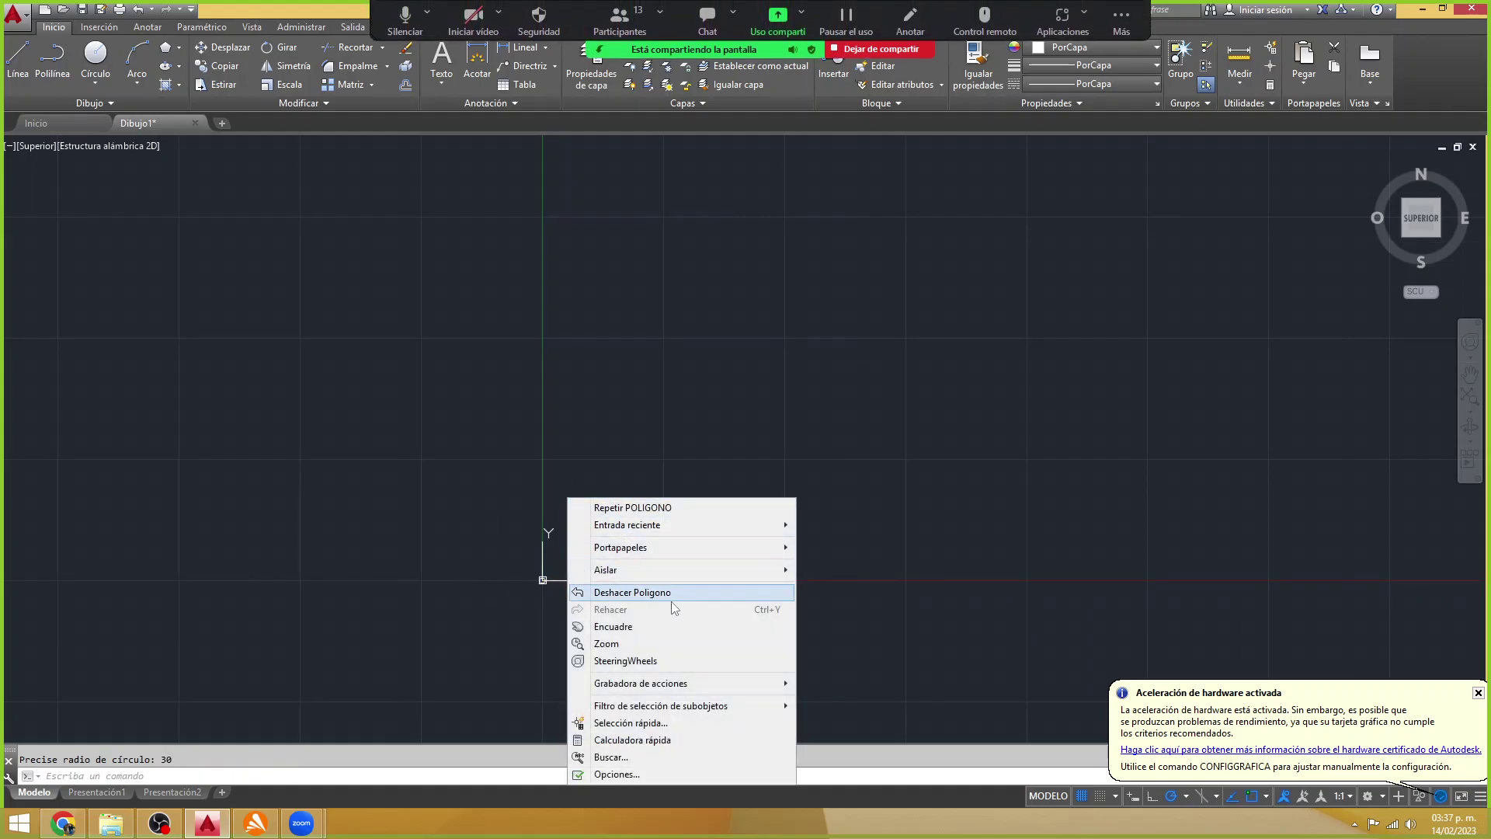
left_click(661, 643)
right_click(632, 535)
left_click(713, 643)
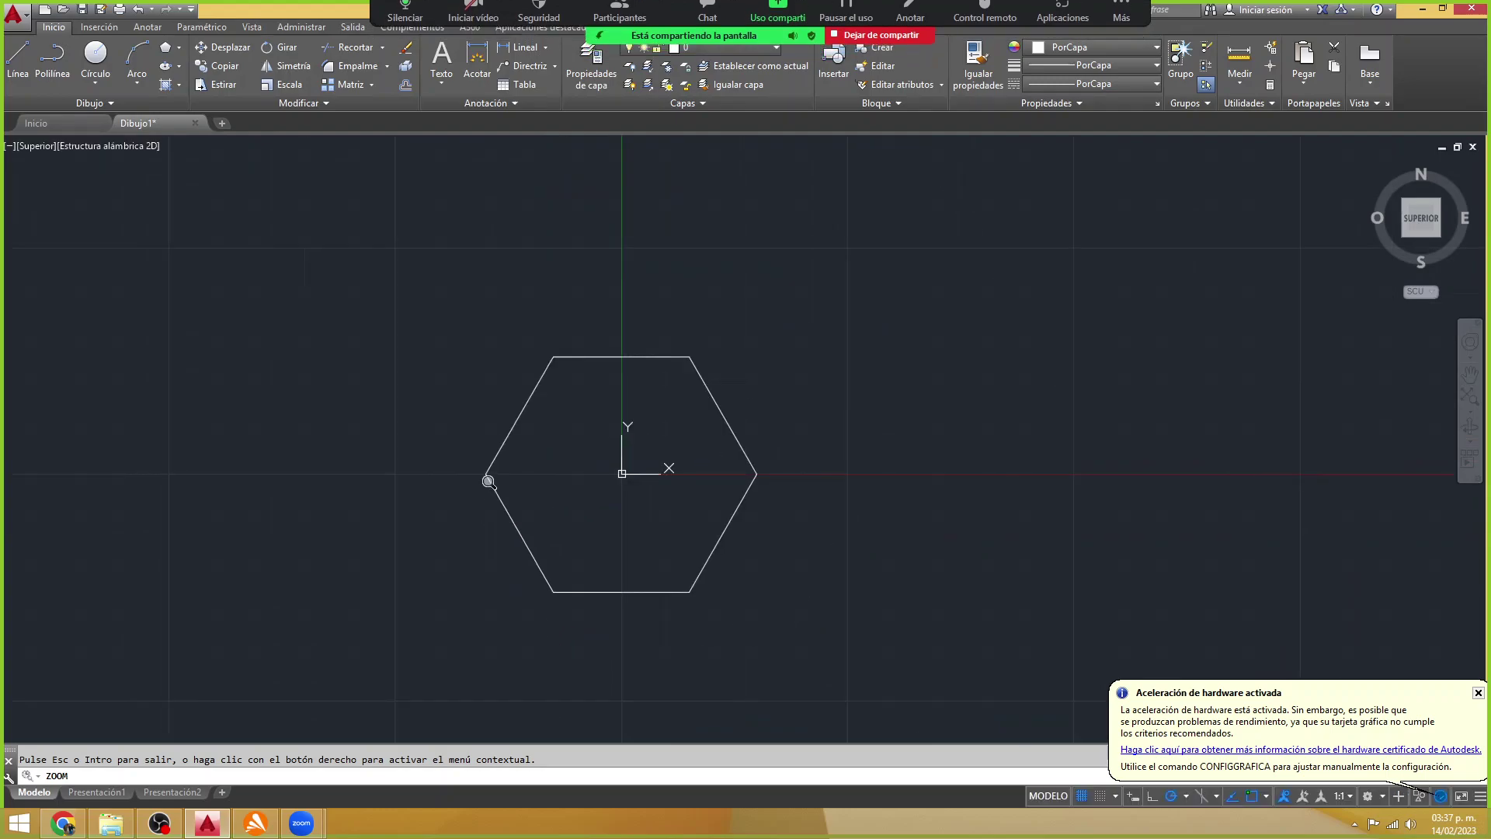
middle_click_drag(489, 476, 572, 476)
scroll(569, 488, "down", 2)
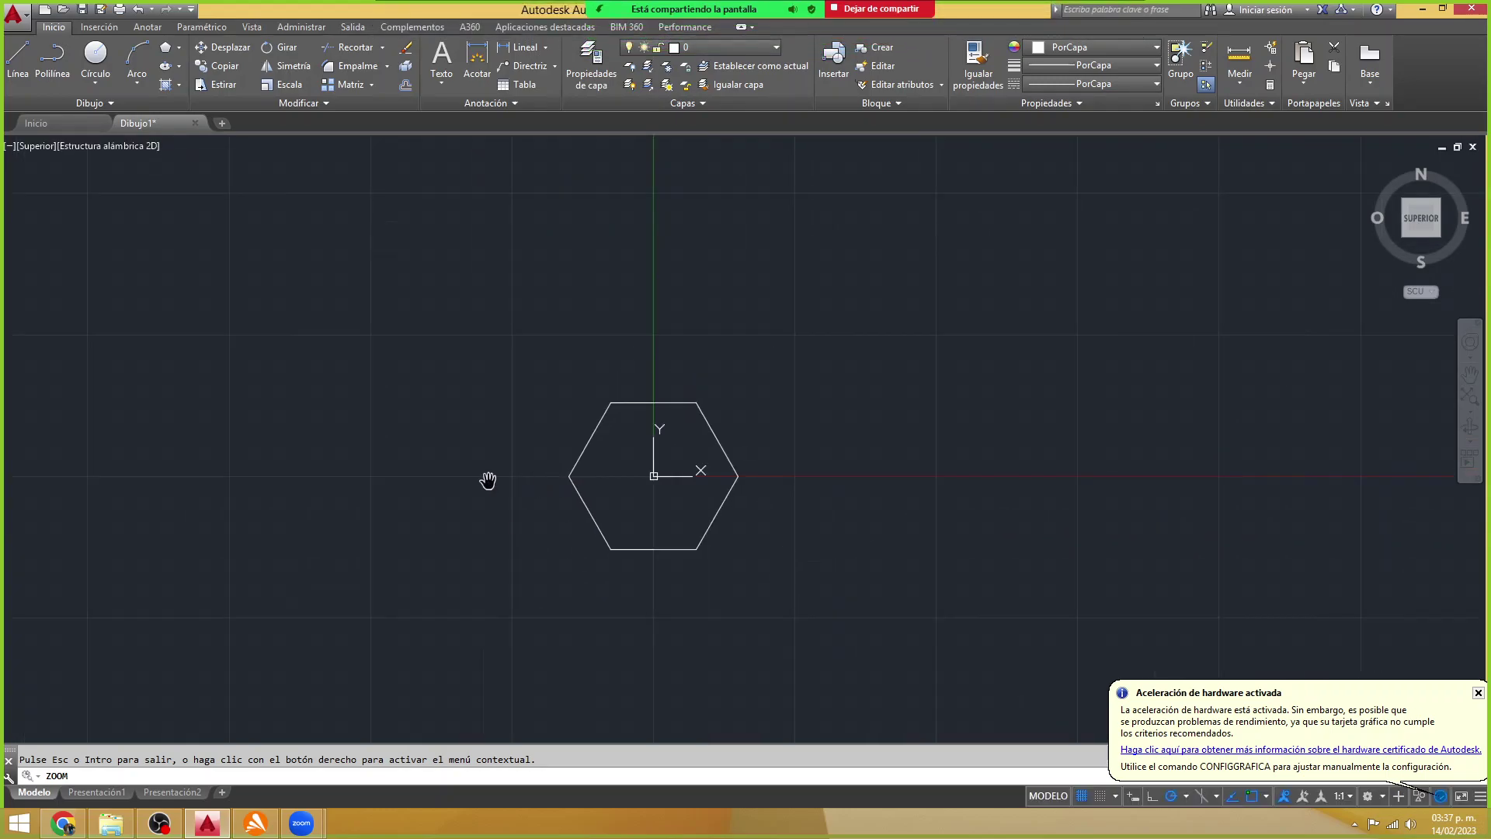
mouse_move(489, 482)
left_mouse_down()
mouse_move(539, 469)
mouse_move(526, 433)
left_mouse_up()
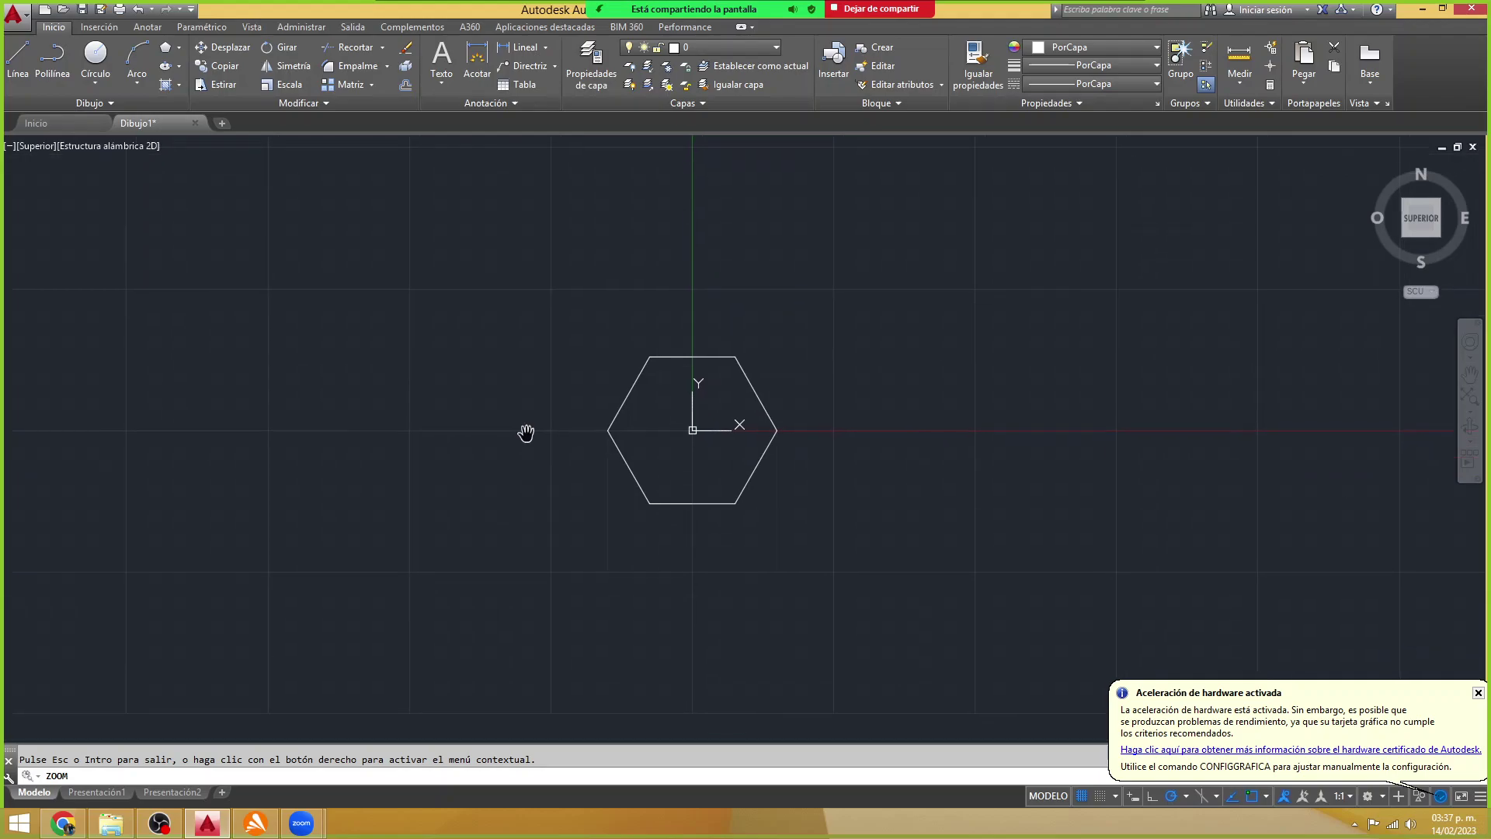
- Draw a second 6-sided inscribed polygon centred at 0,0 with radius 60
key("Escape")
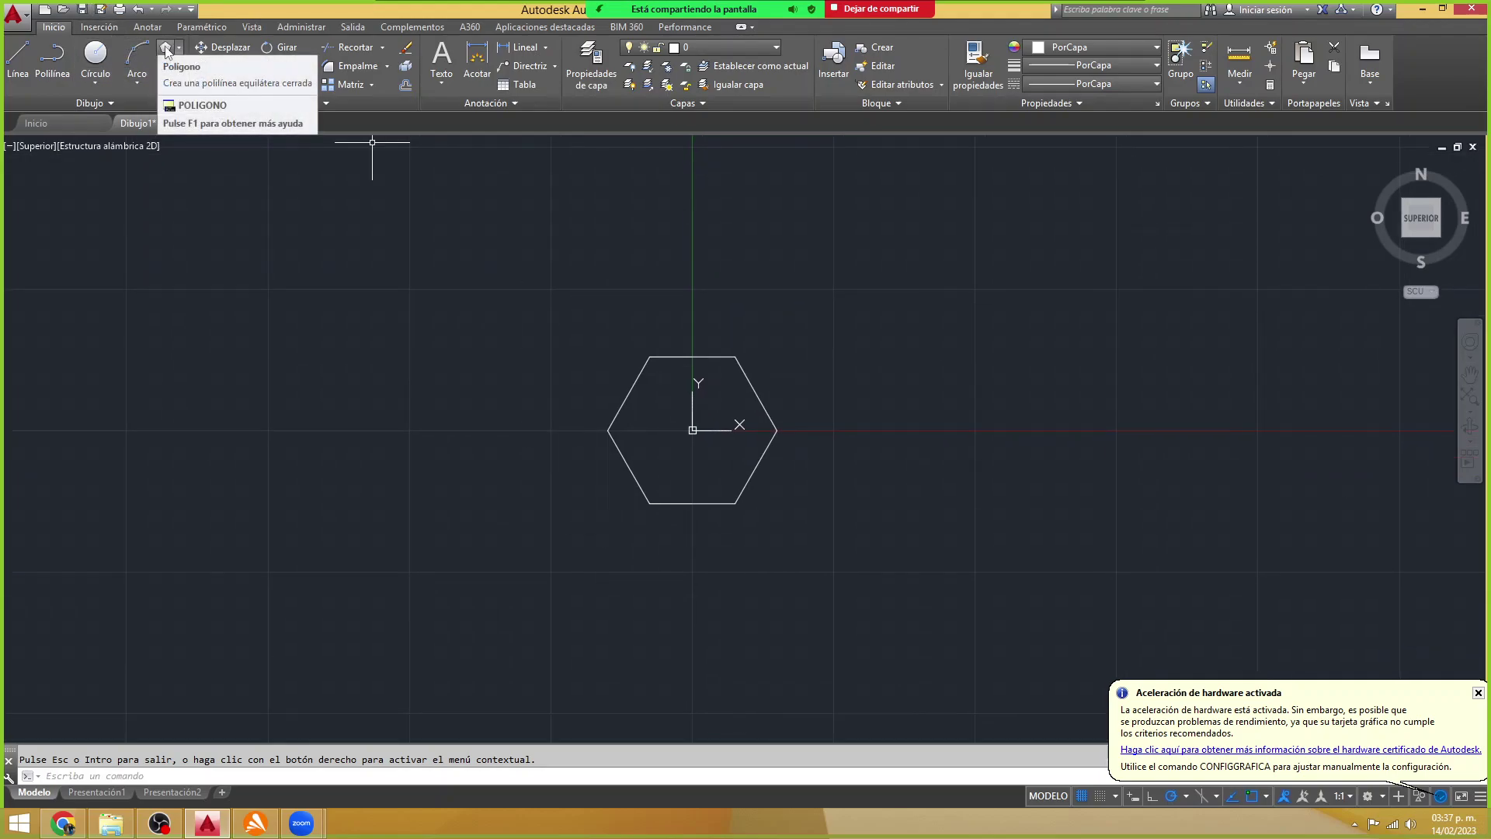
left_click(166, 52)
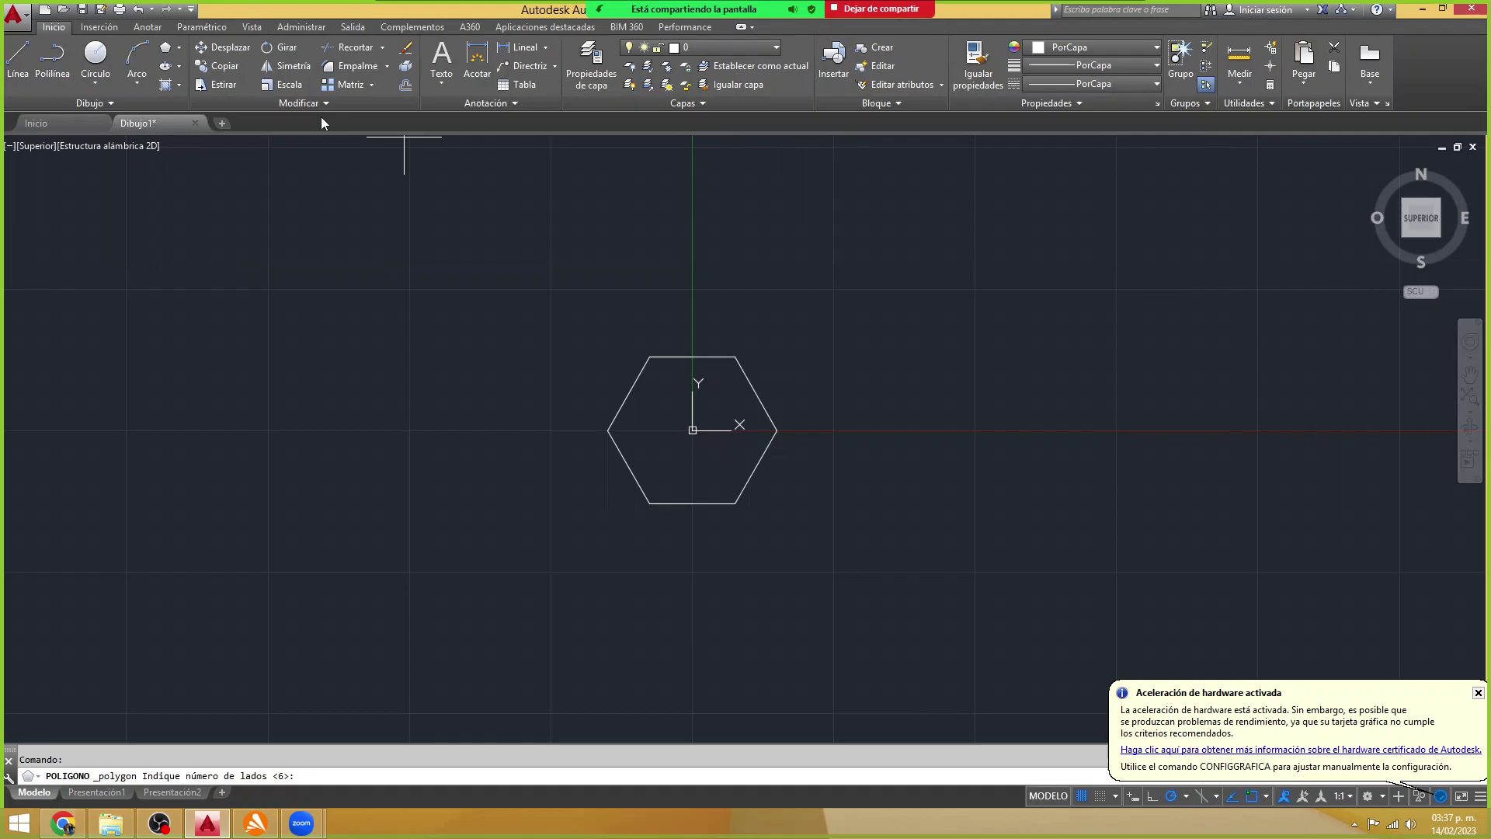
key("Return")
type("0")
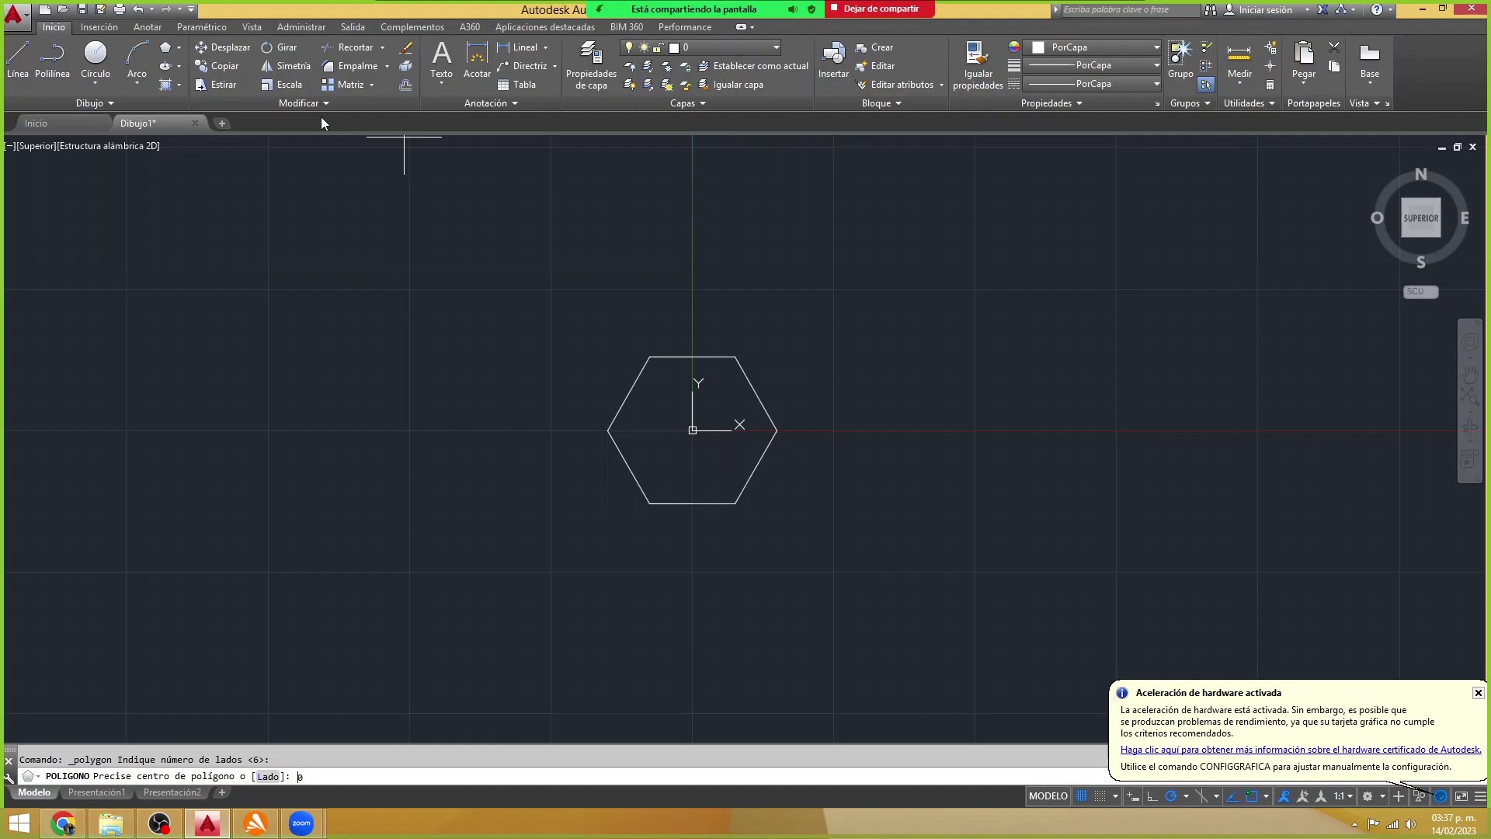
key("Return")
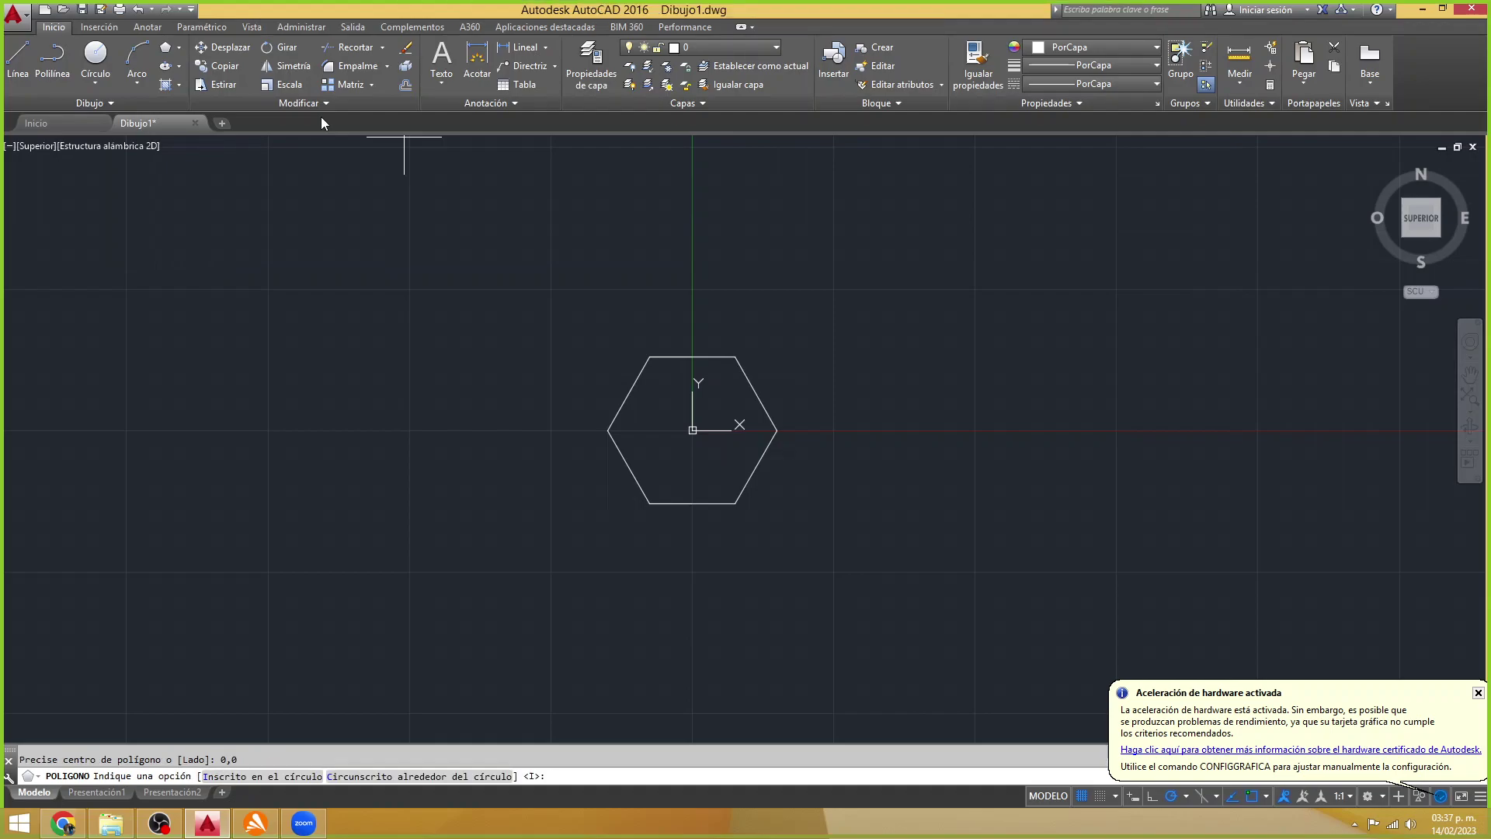
key("Return")
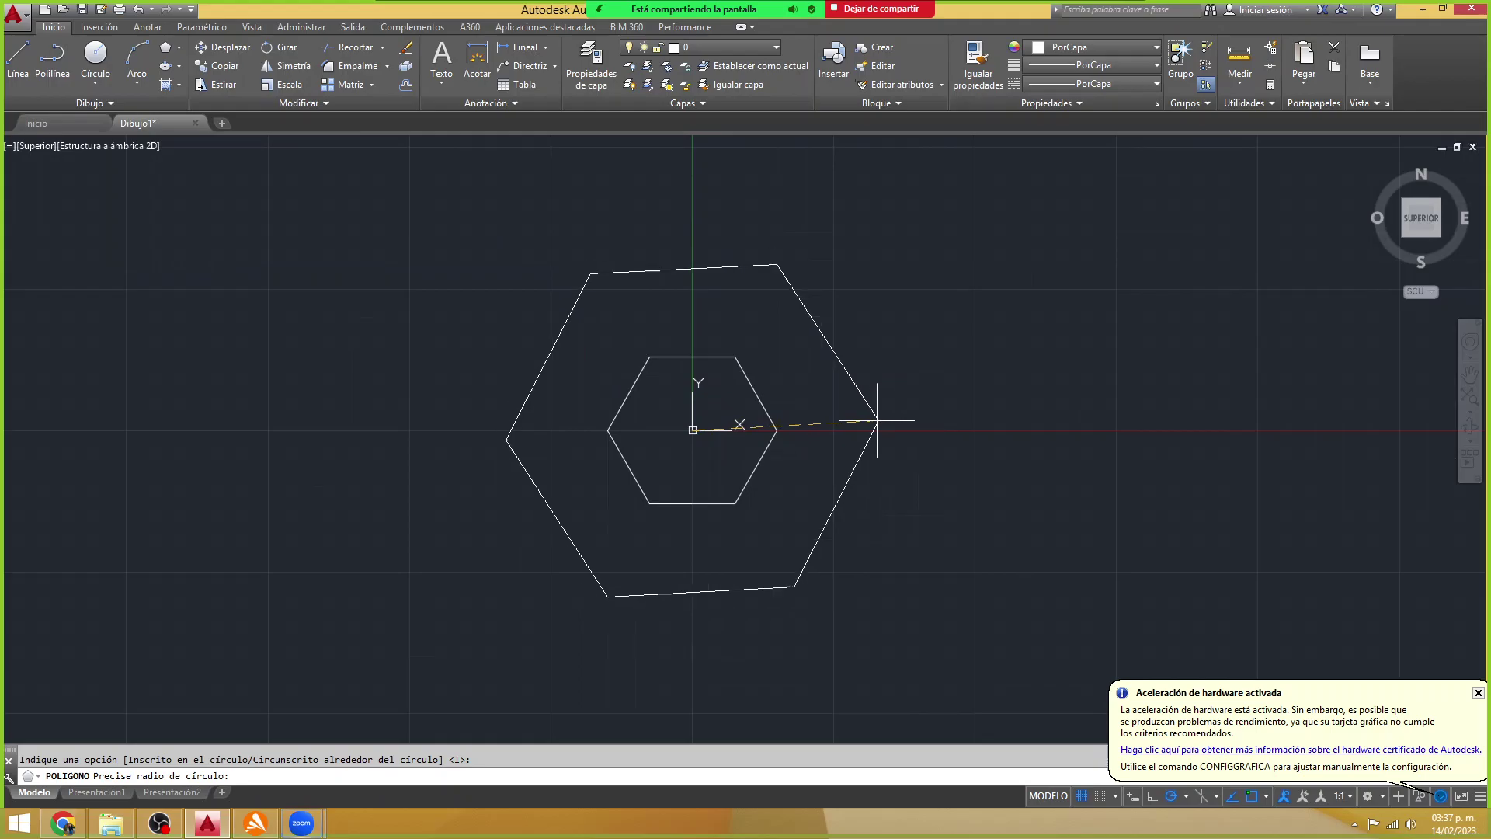
key("alt+Tab")
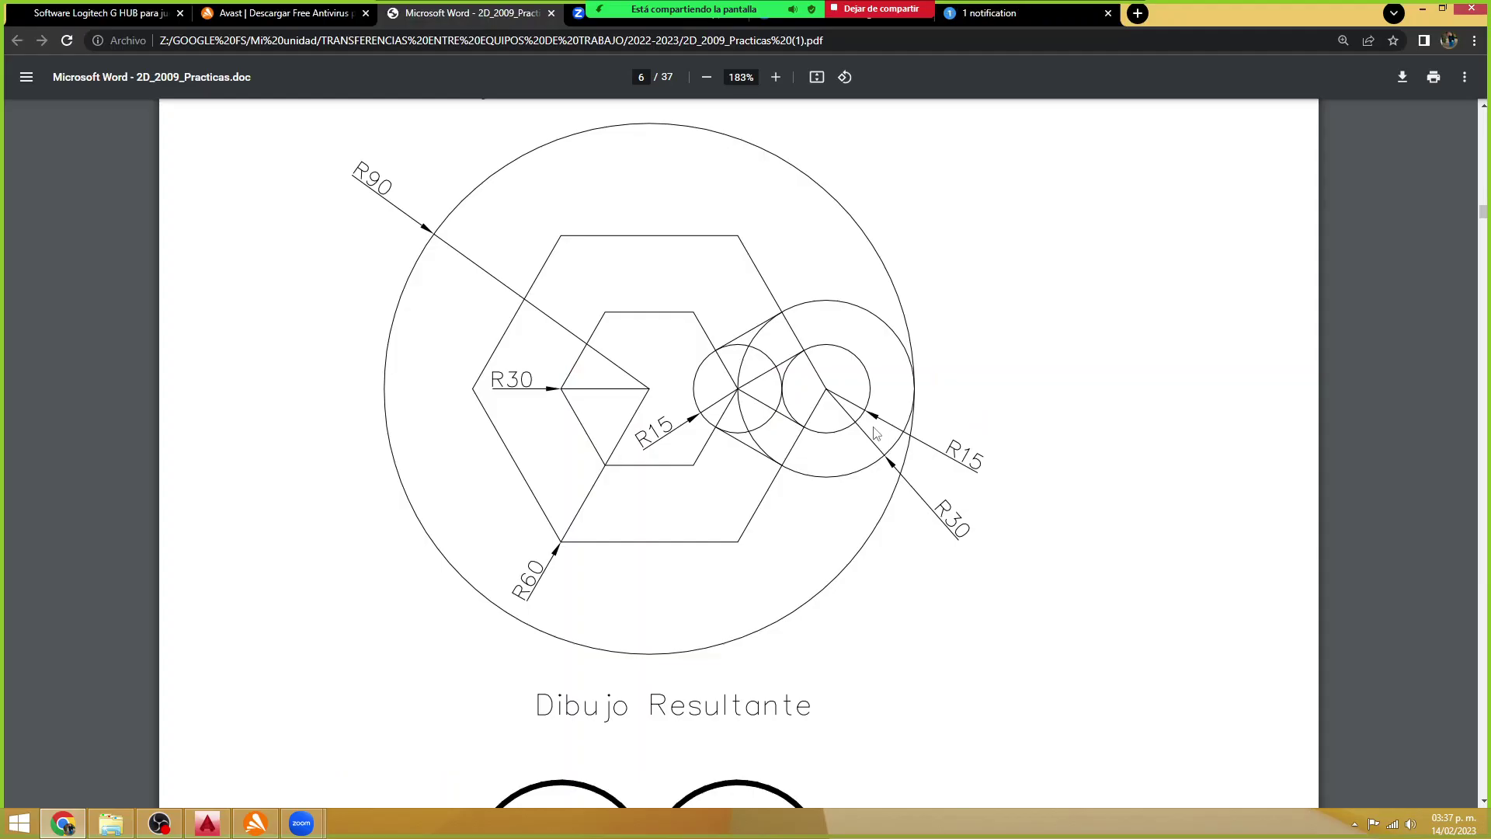
key("alt+Tab")
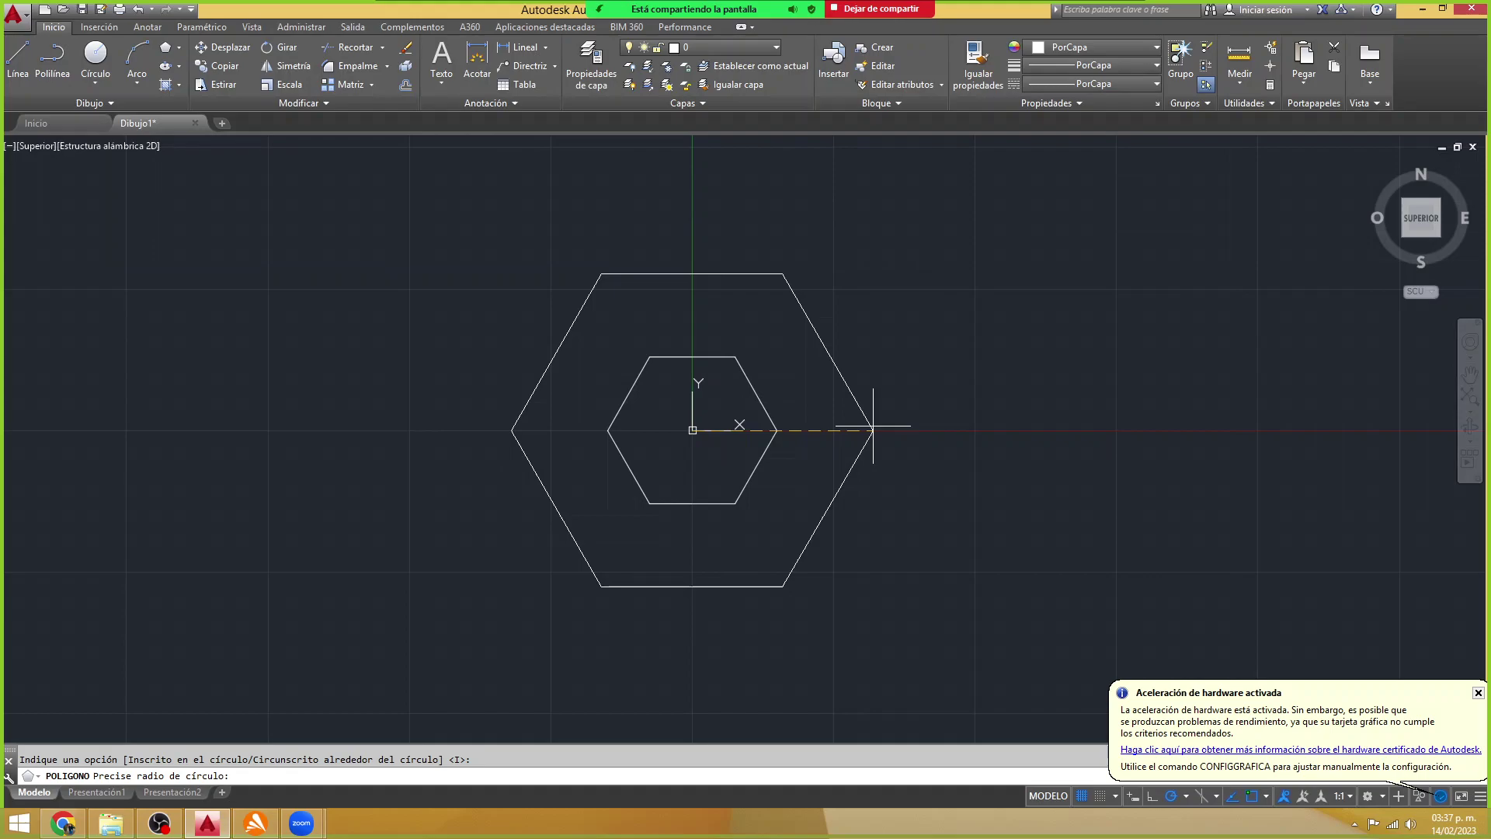
key("Return")
type("60")
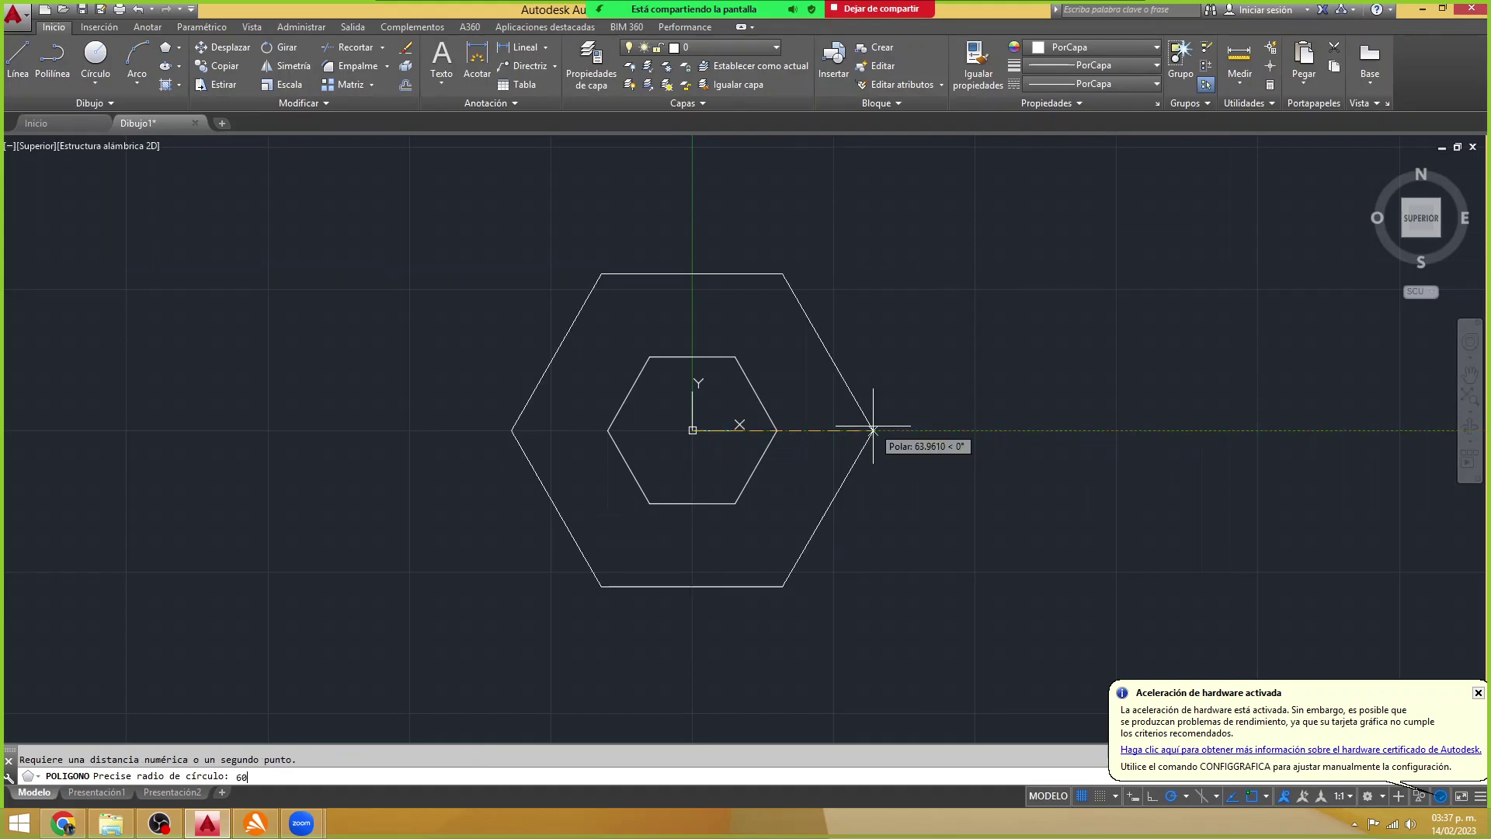
key("Return")
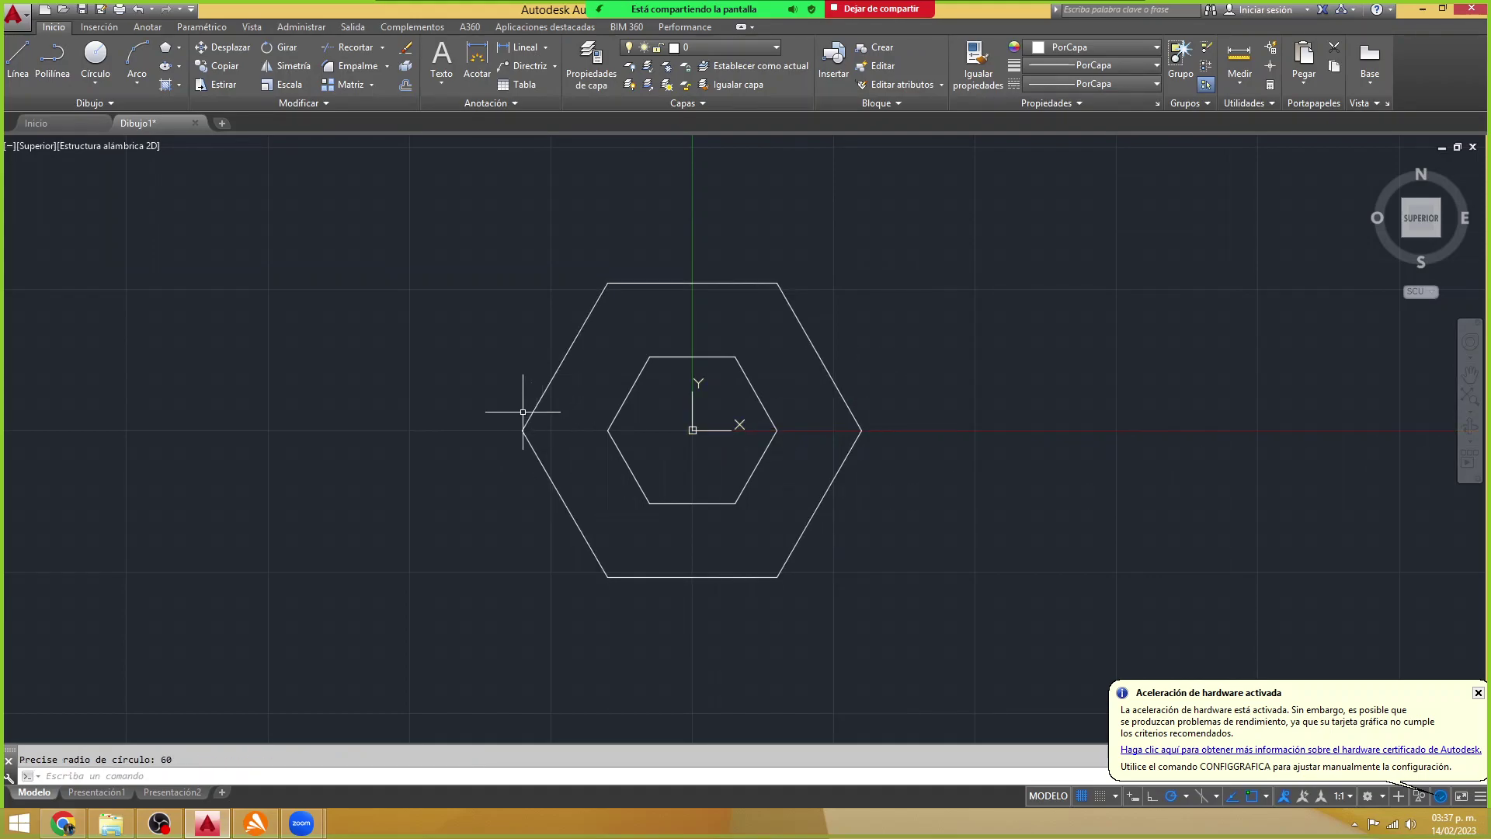
- Compare the two hexagons with the reference PDF and return to AutoCAD
scroll(522, 412, "down", 2)
scroll(522, 412, "up", 2)
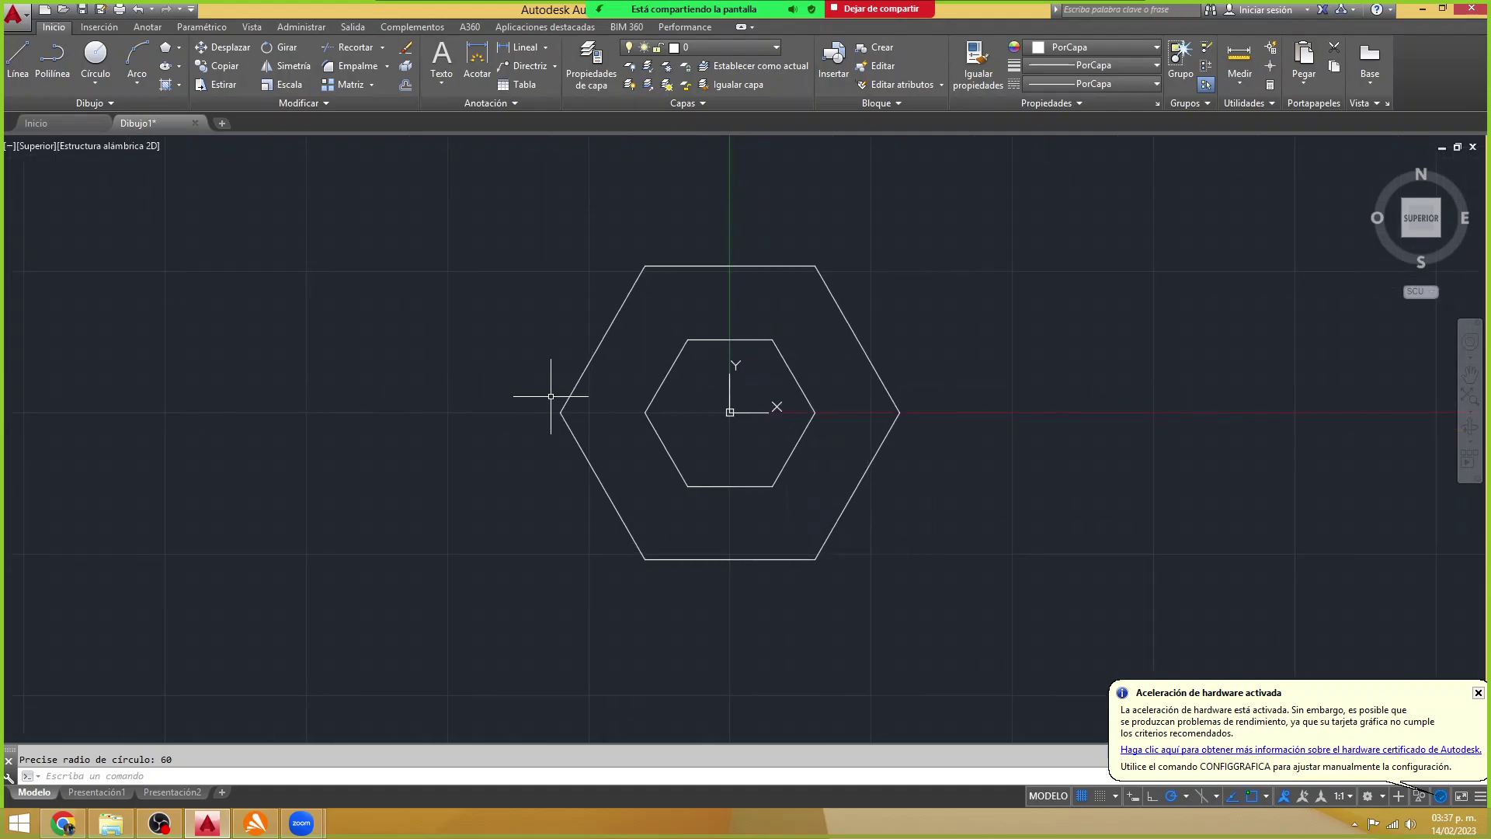
key("alt+Tab")
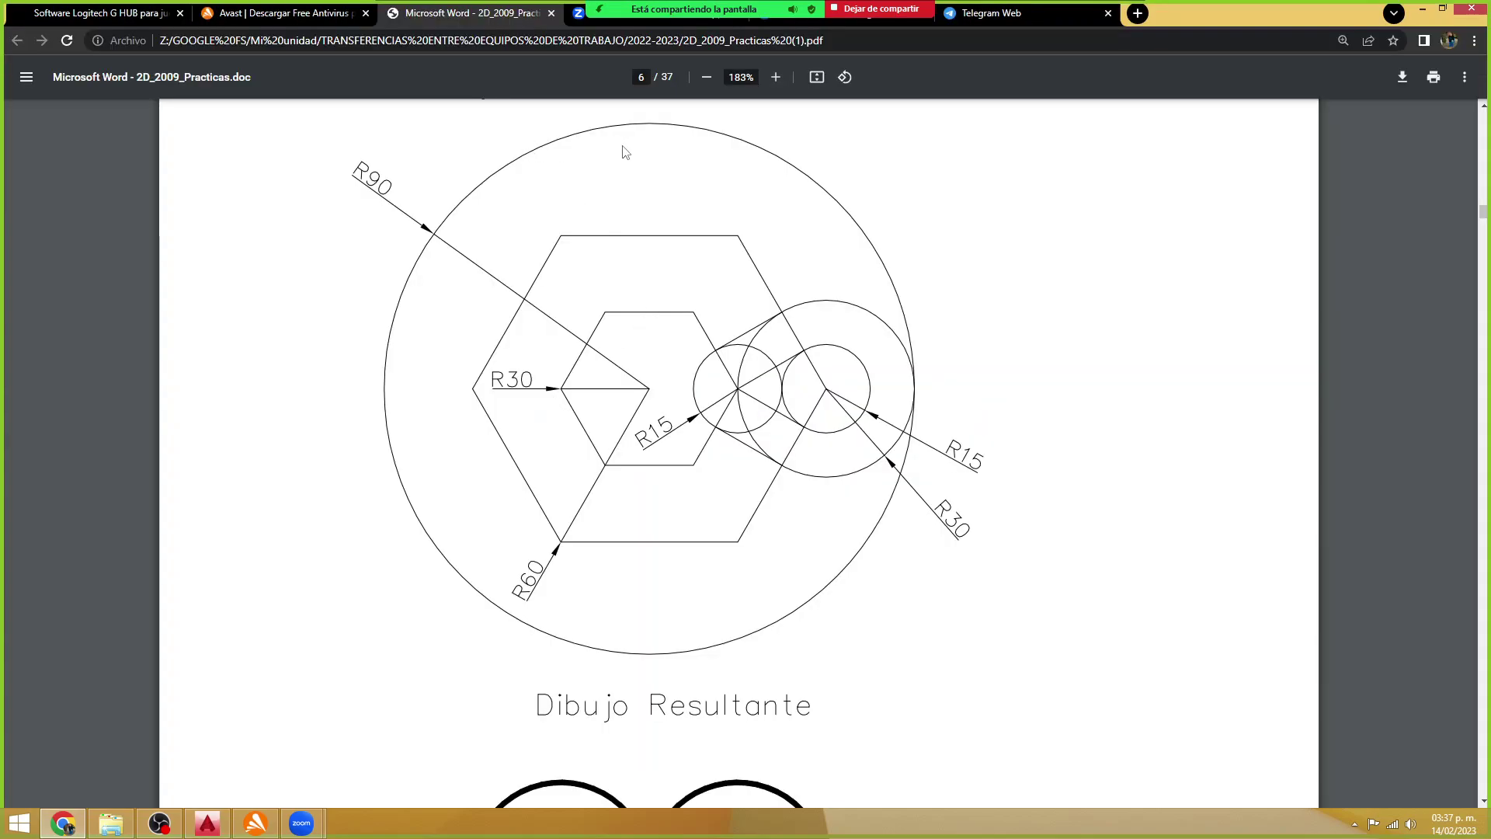
left_click(207, 822)
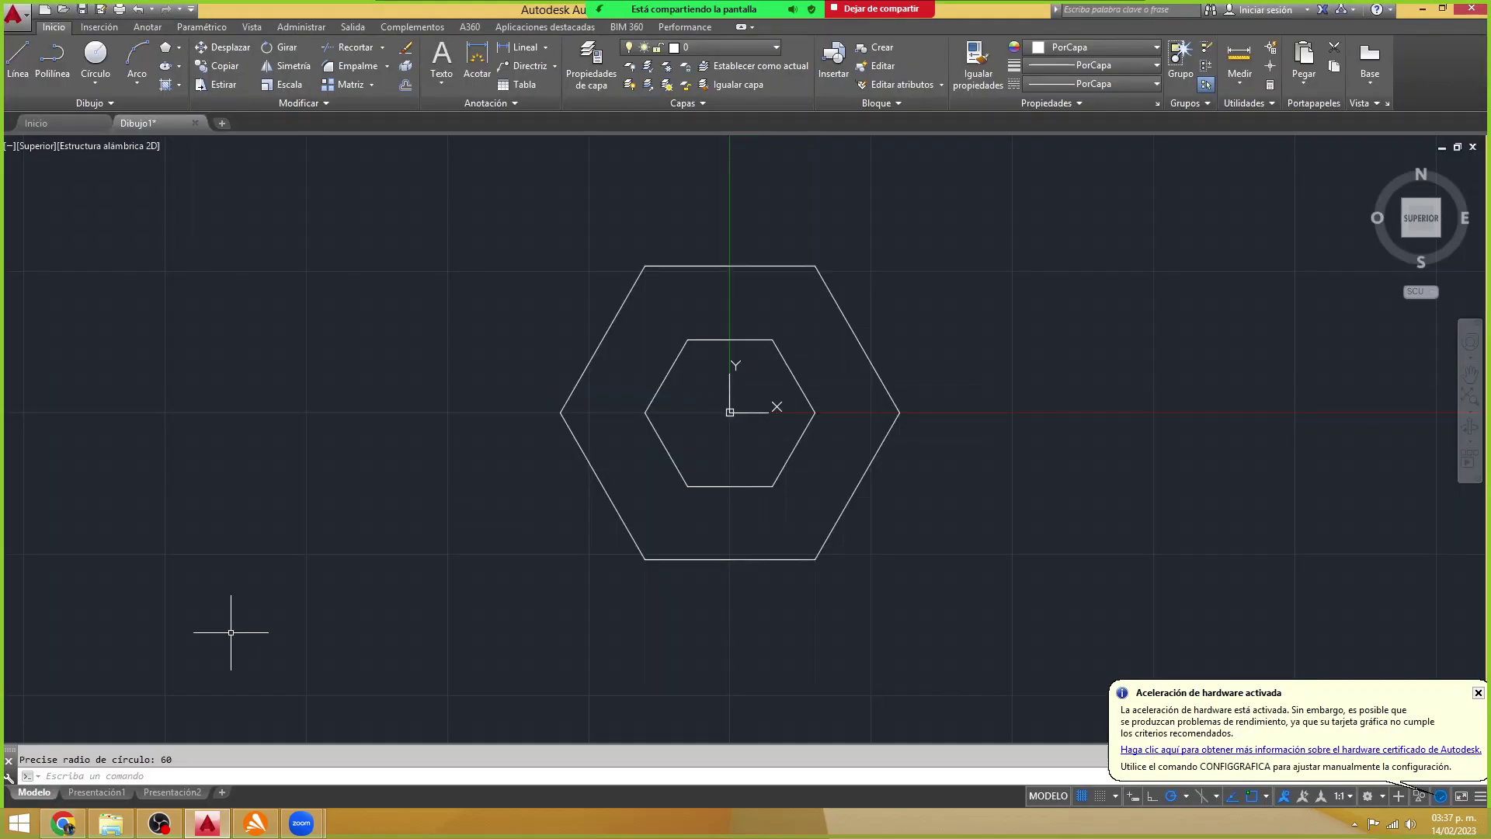
left_click(95, 54)
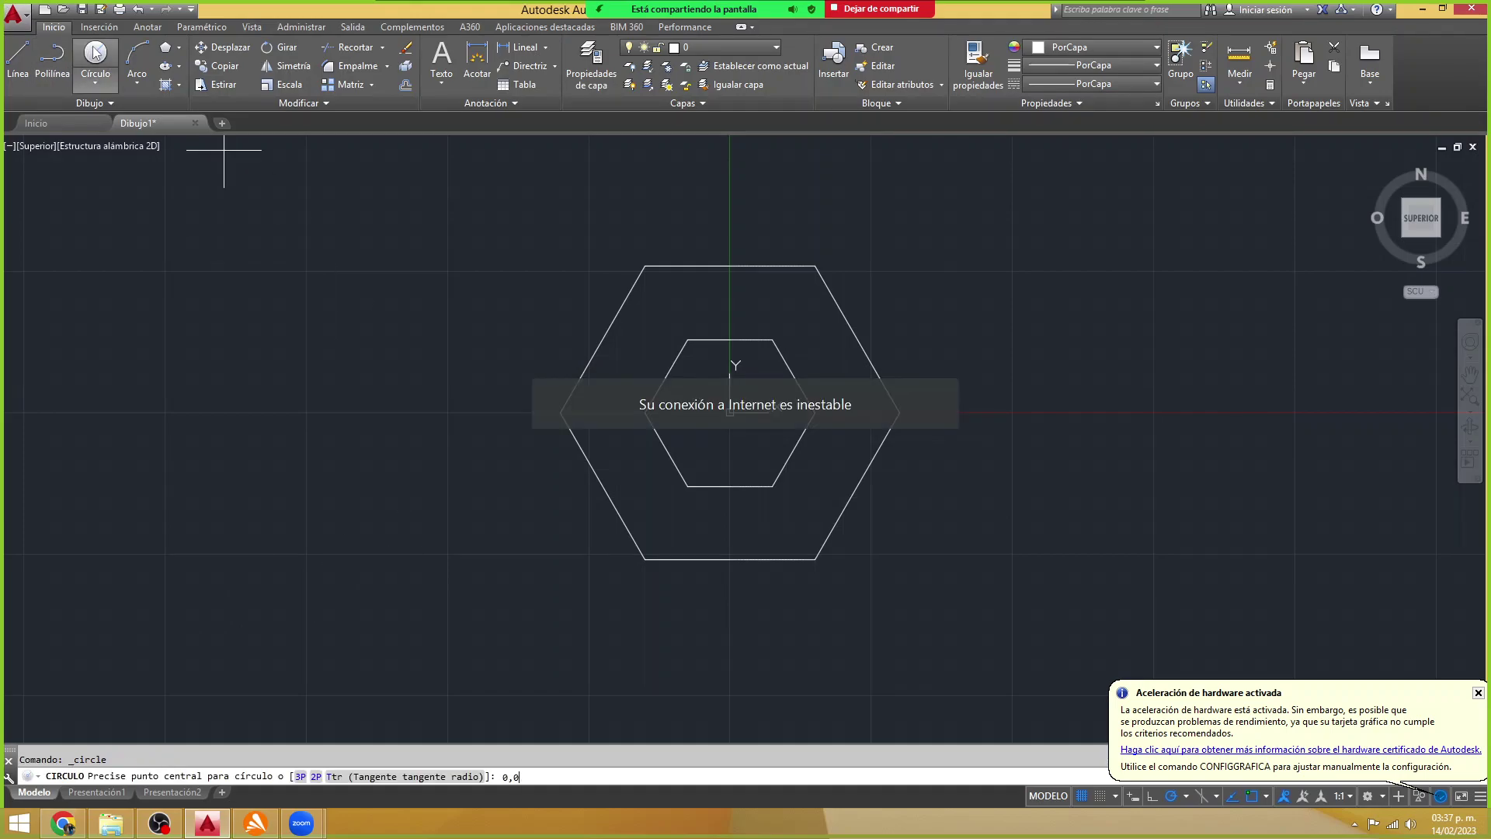
type("3")
key("Return")
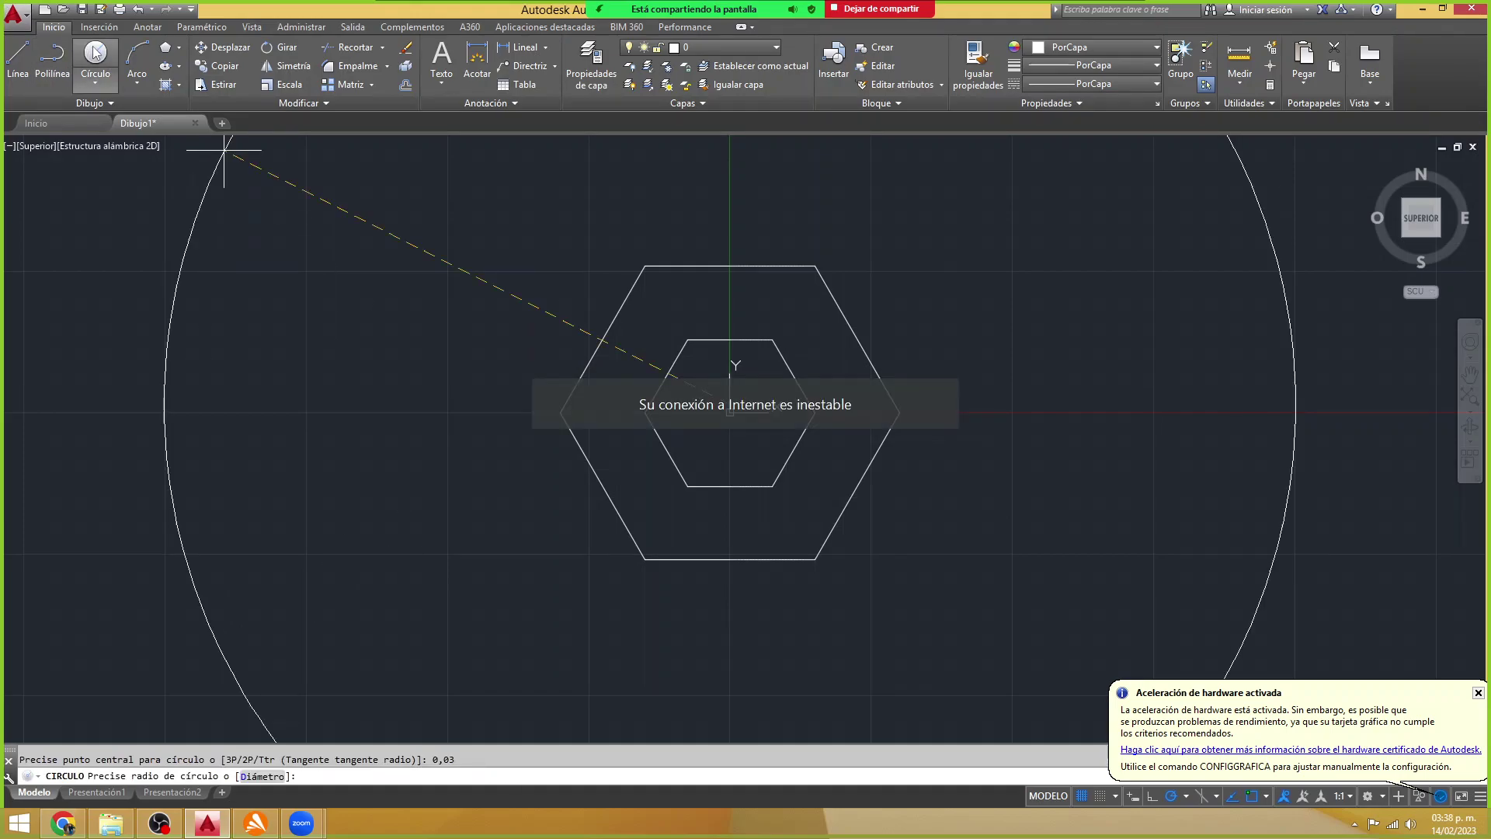
key("Return")
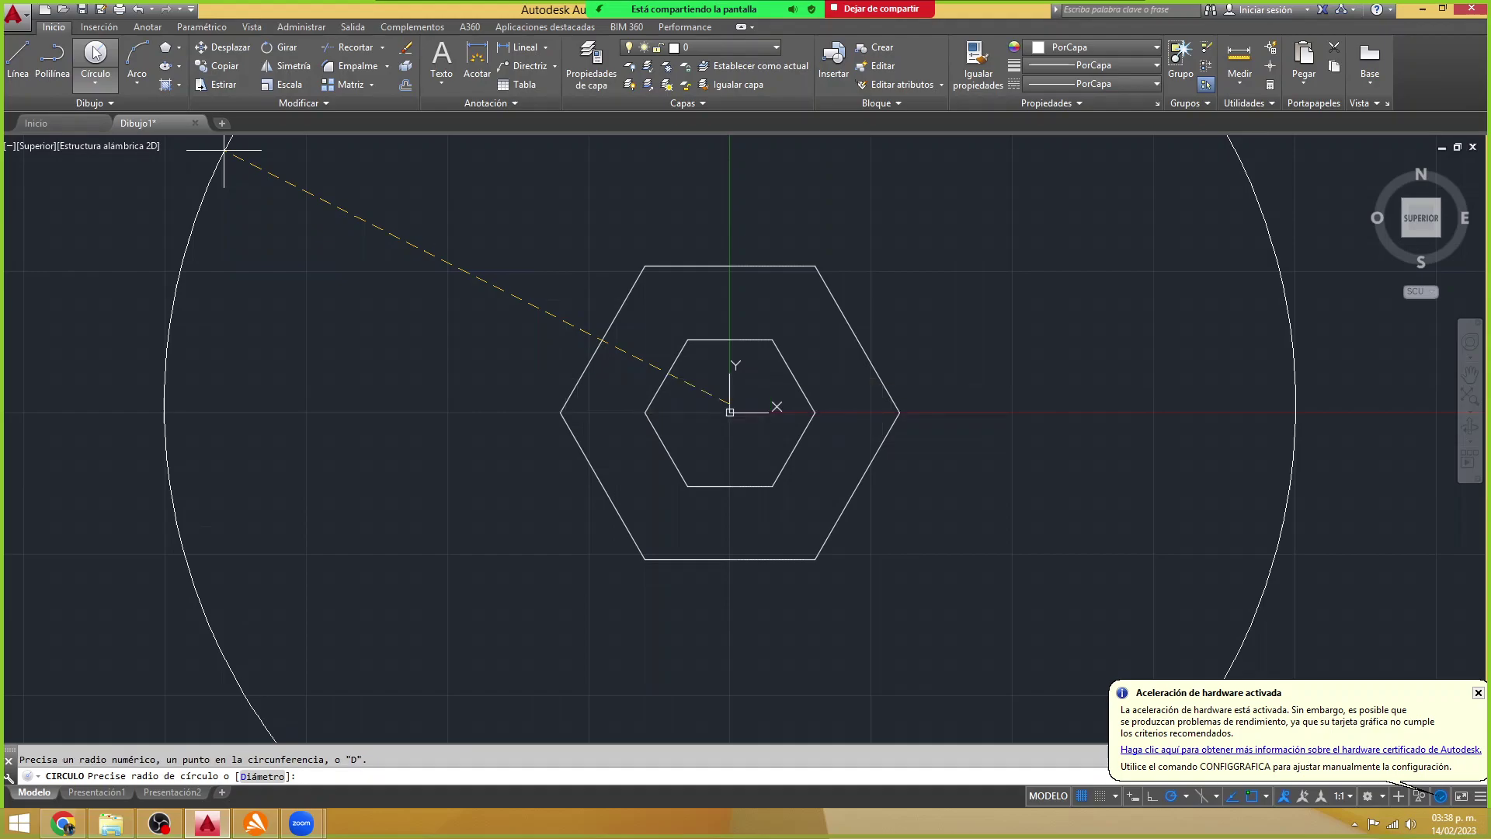
key("Escape")
key("Return")
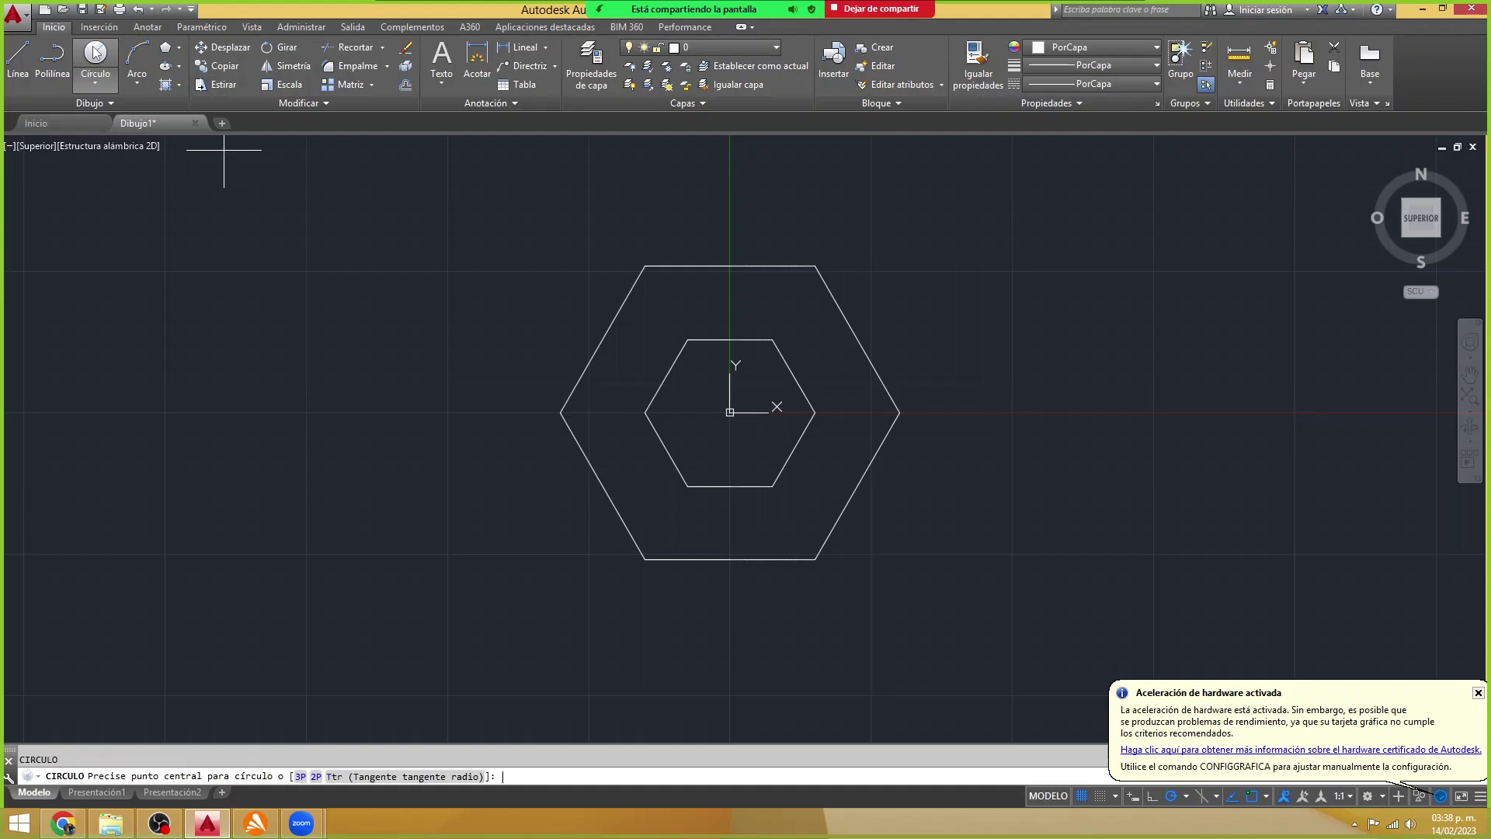
key("Return")
type("60")
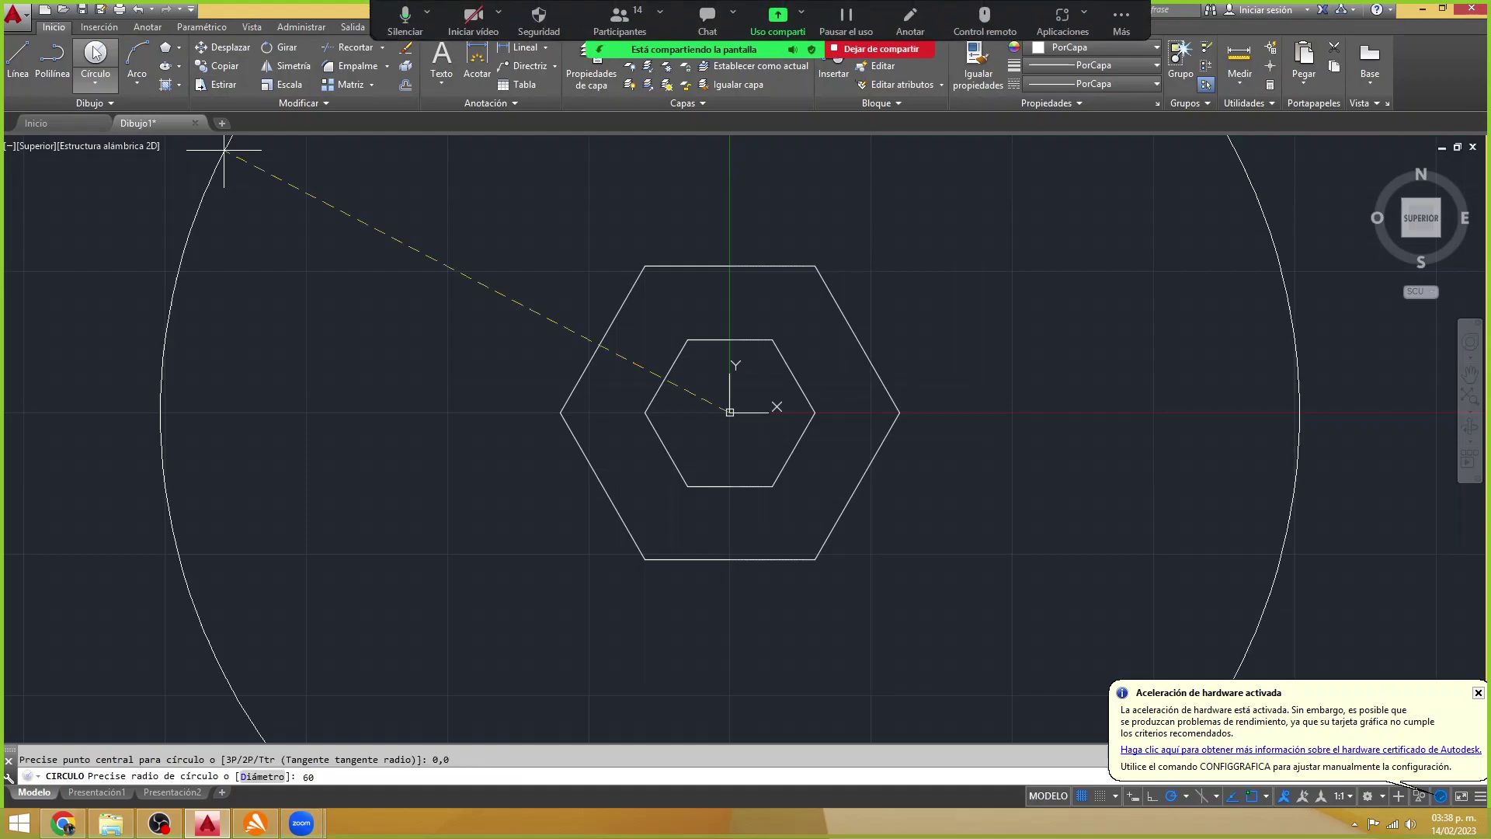
key("Return")
type("0")
key("Return")
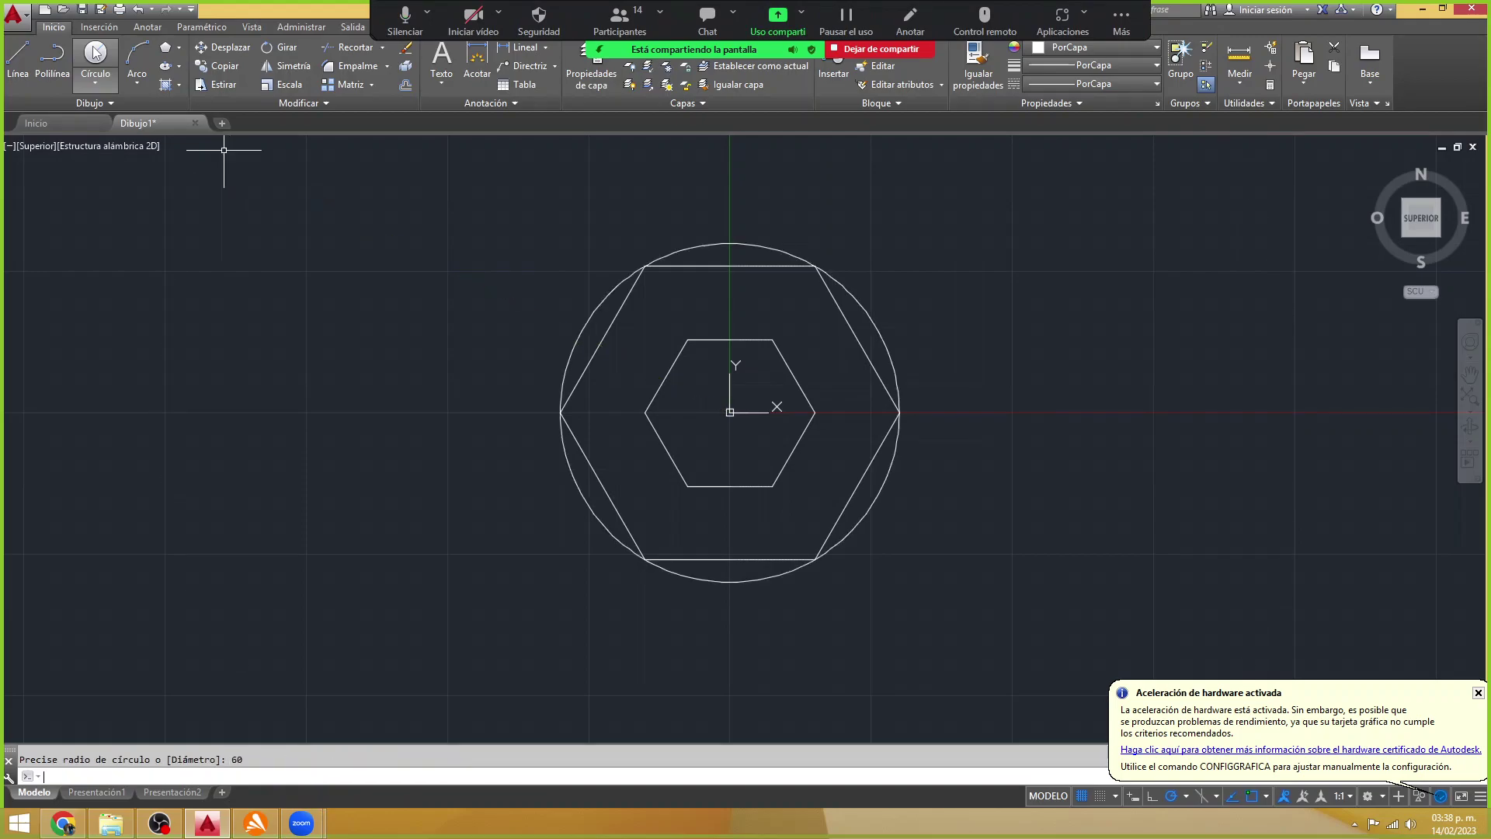
key("ctrl+z")
key("alt+Tab")
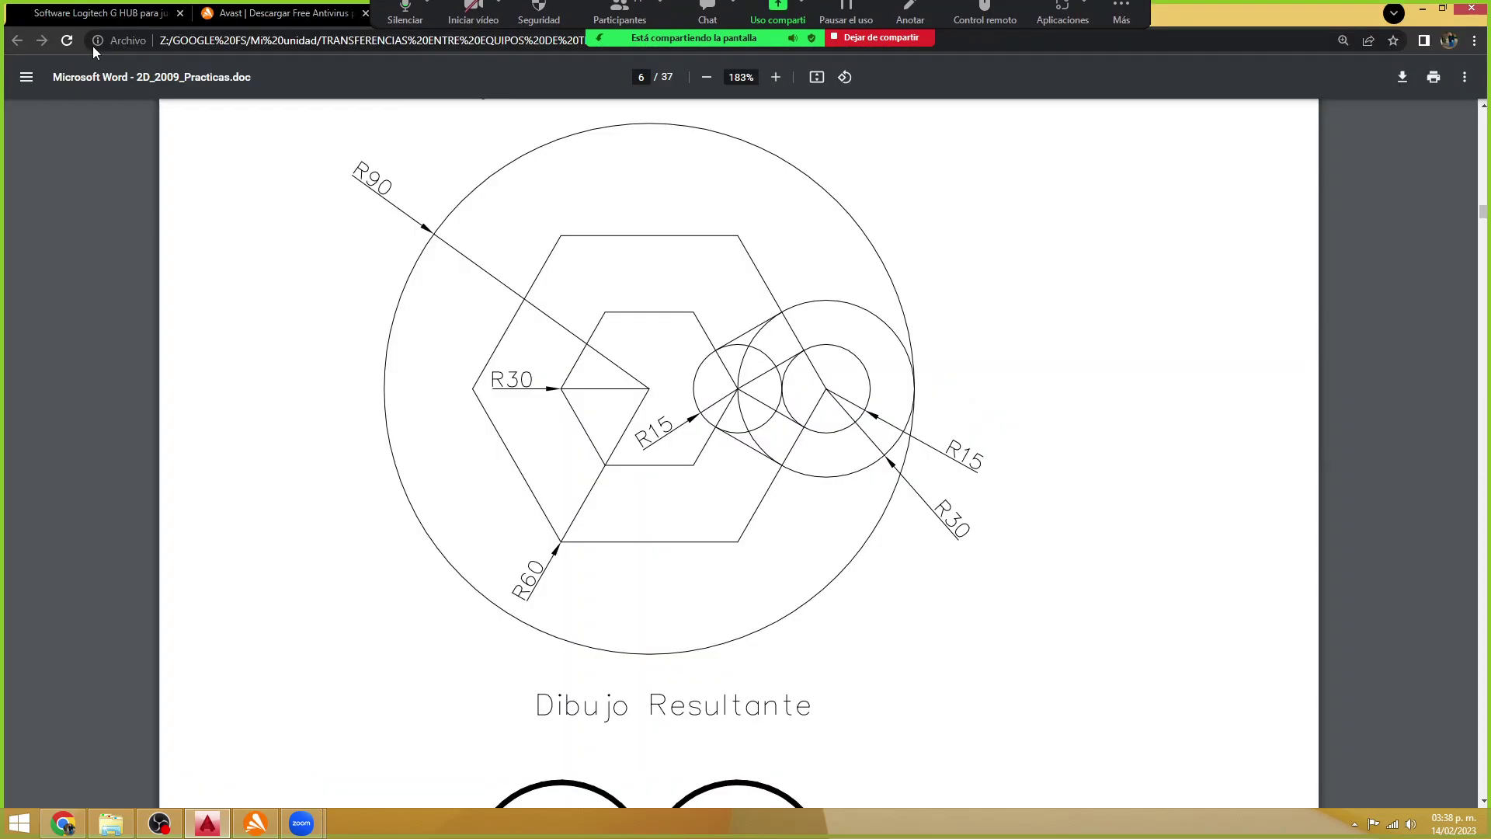
- Draw a radius-90 circle centred at 0,0 and compare it with the reference PDF
key("alt+Tab")
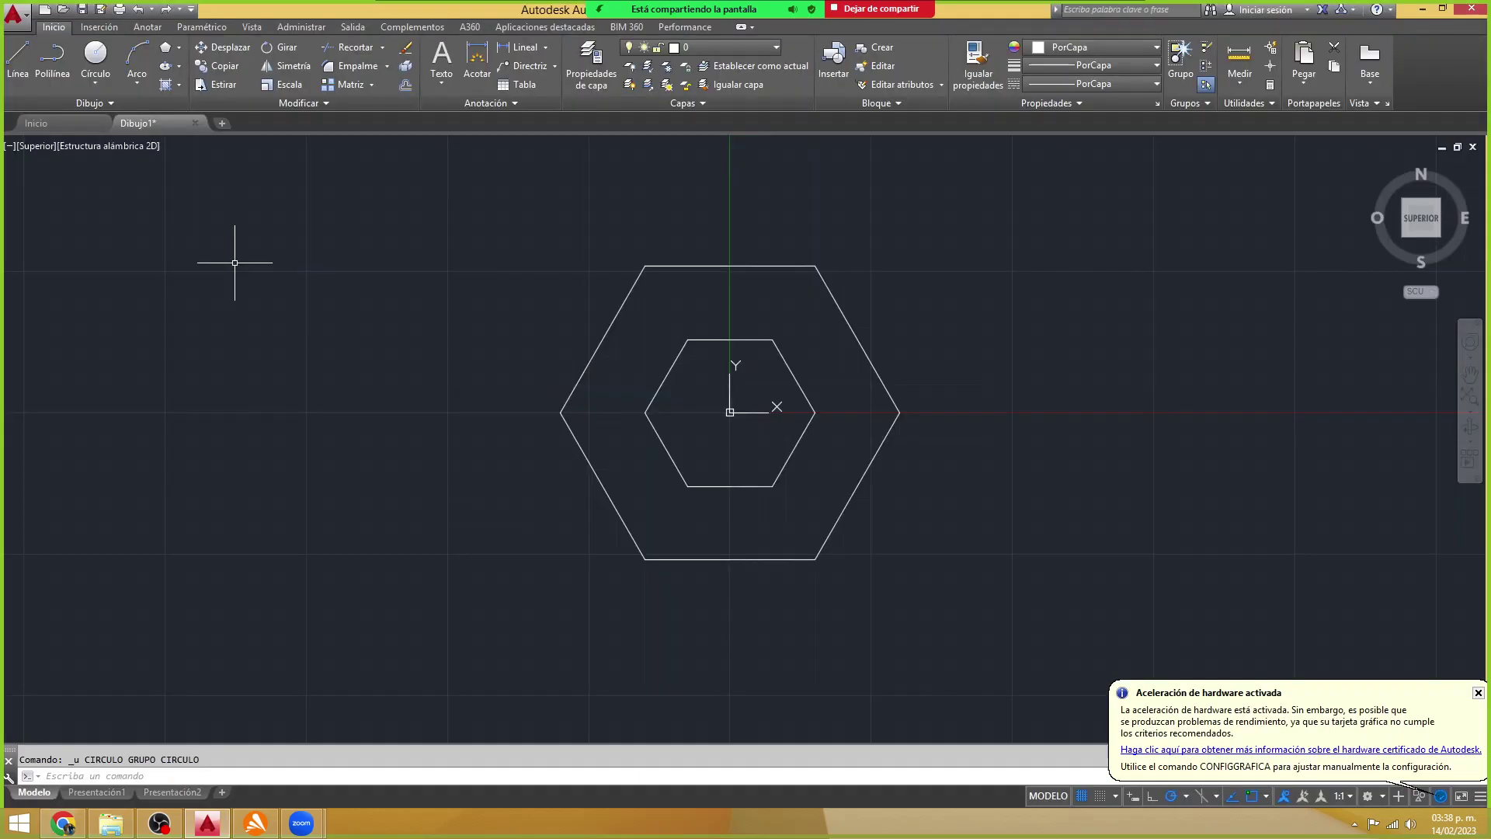
left_click(93, 51)
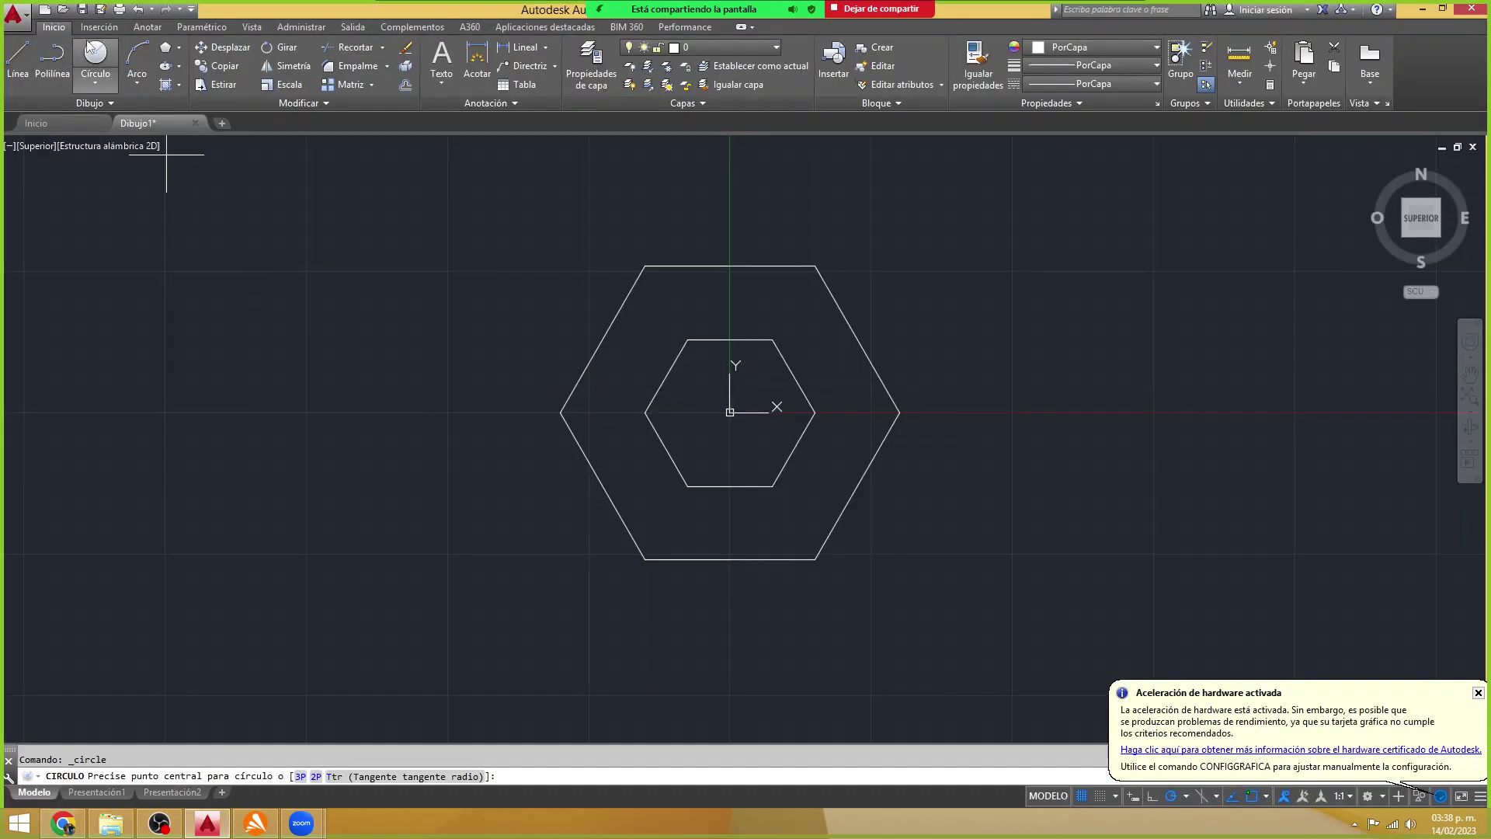
key("Return")
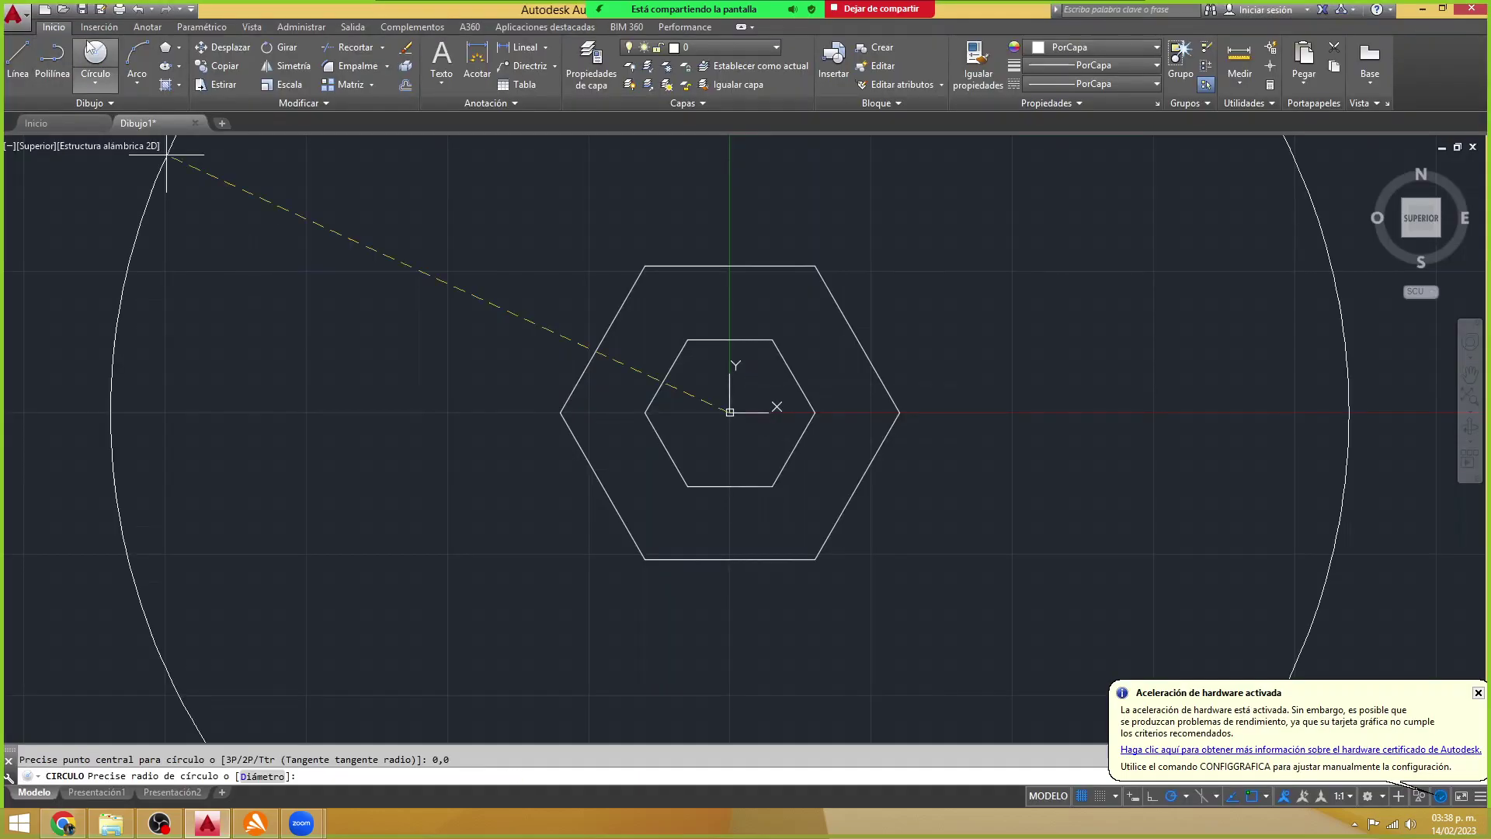
type("90")
key("Return")
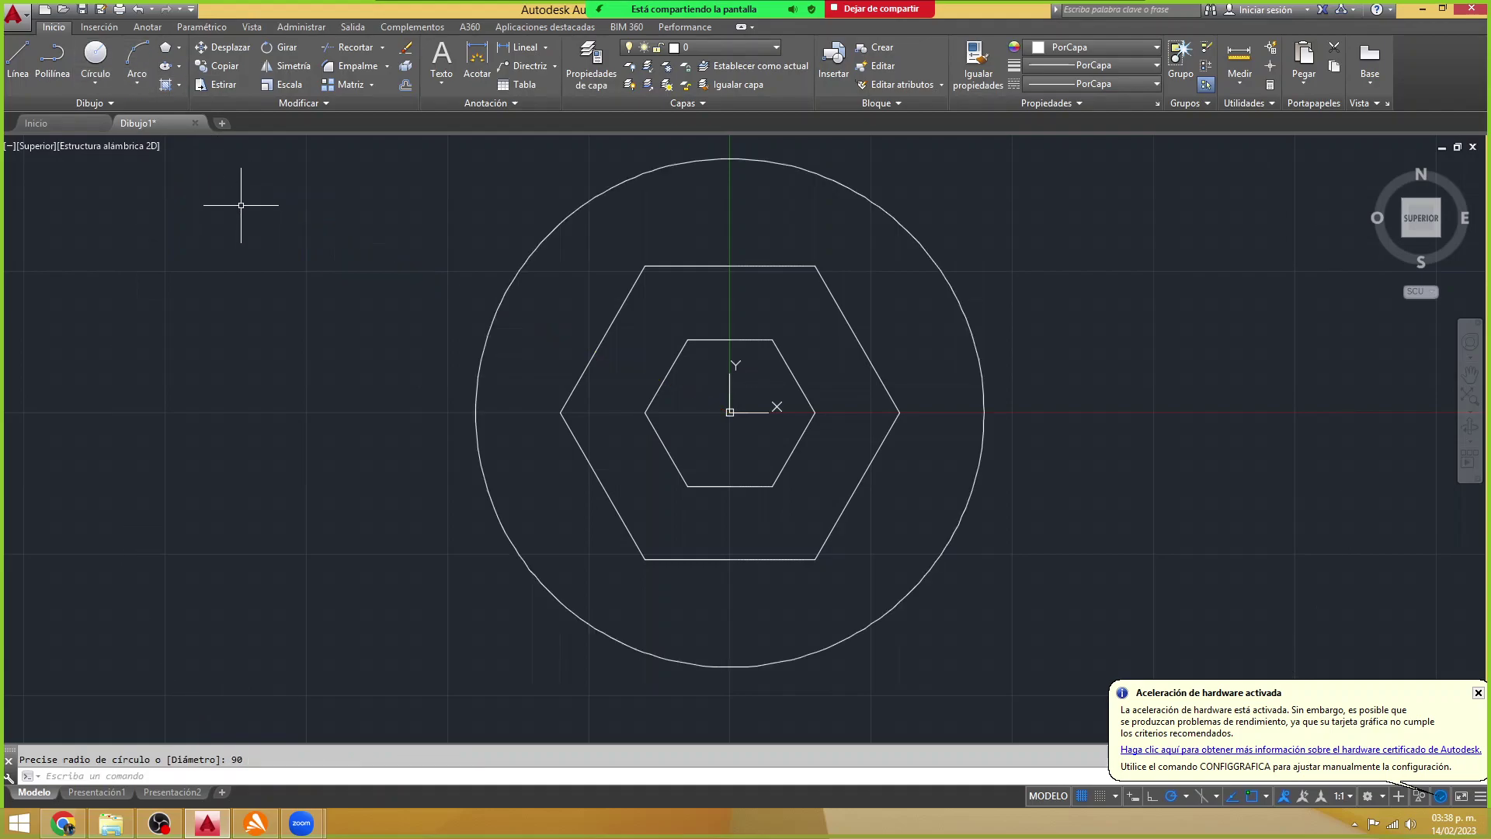
key("alt+Tab")
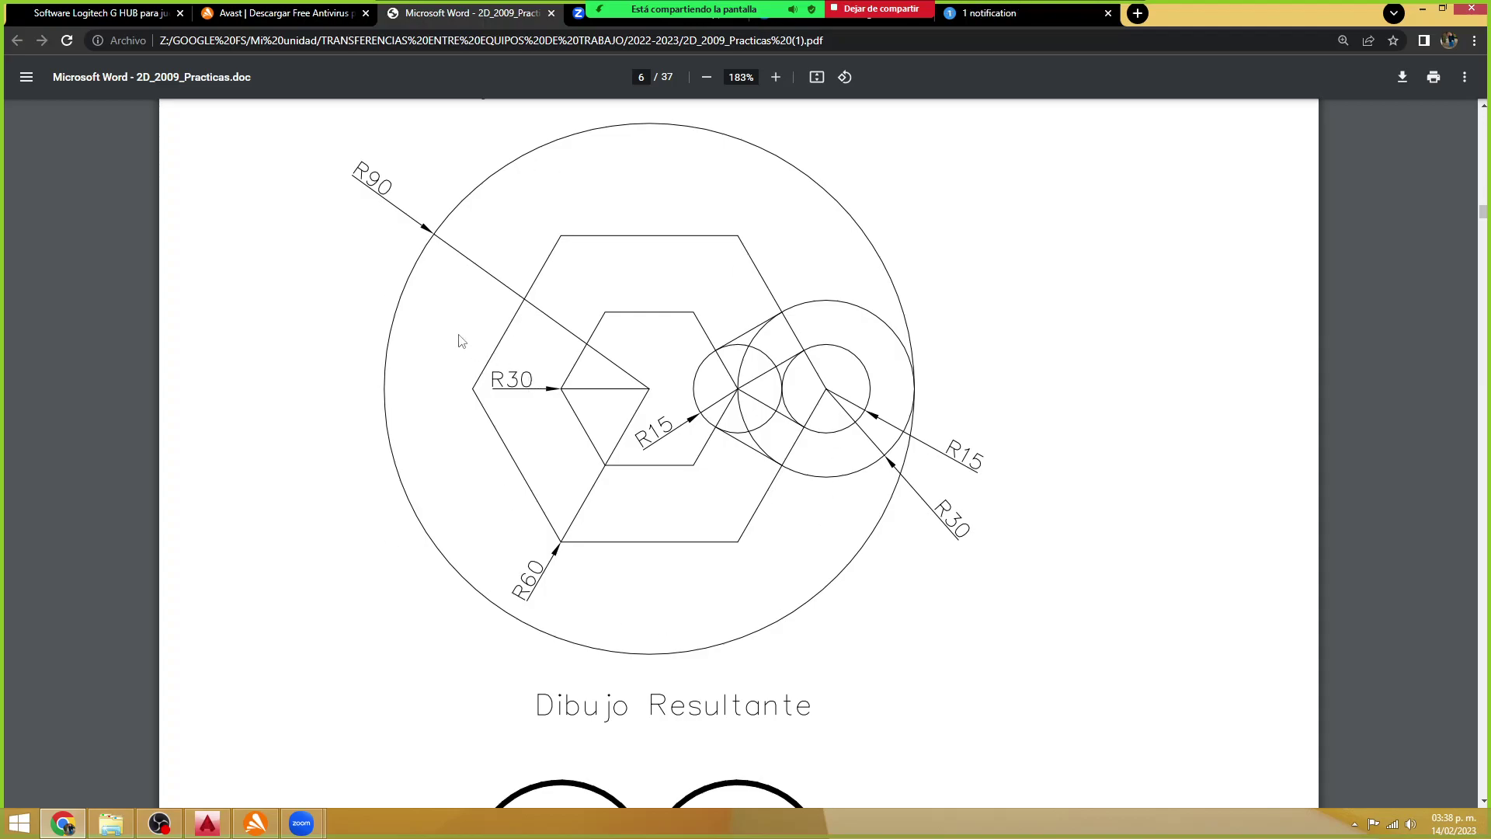
key("alt+Tab")
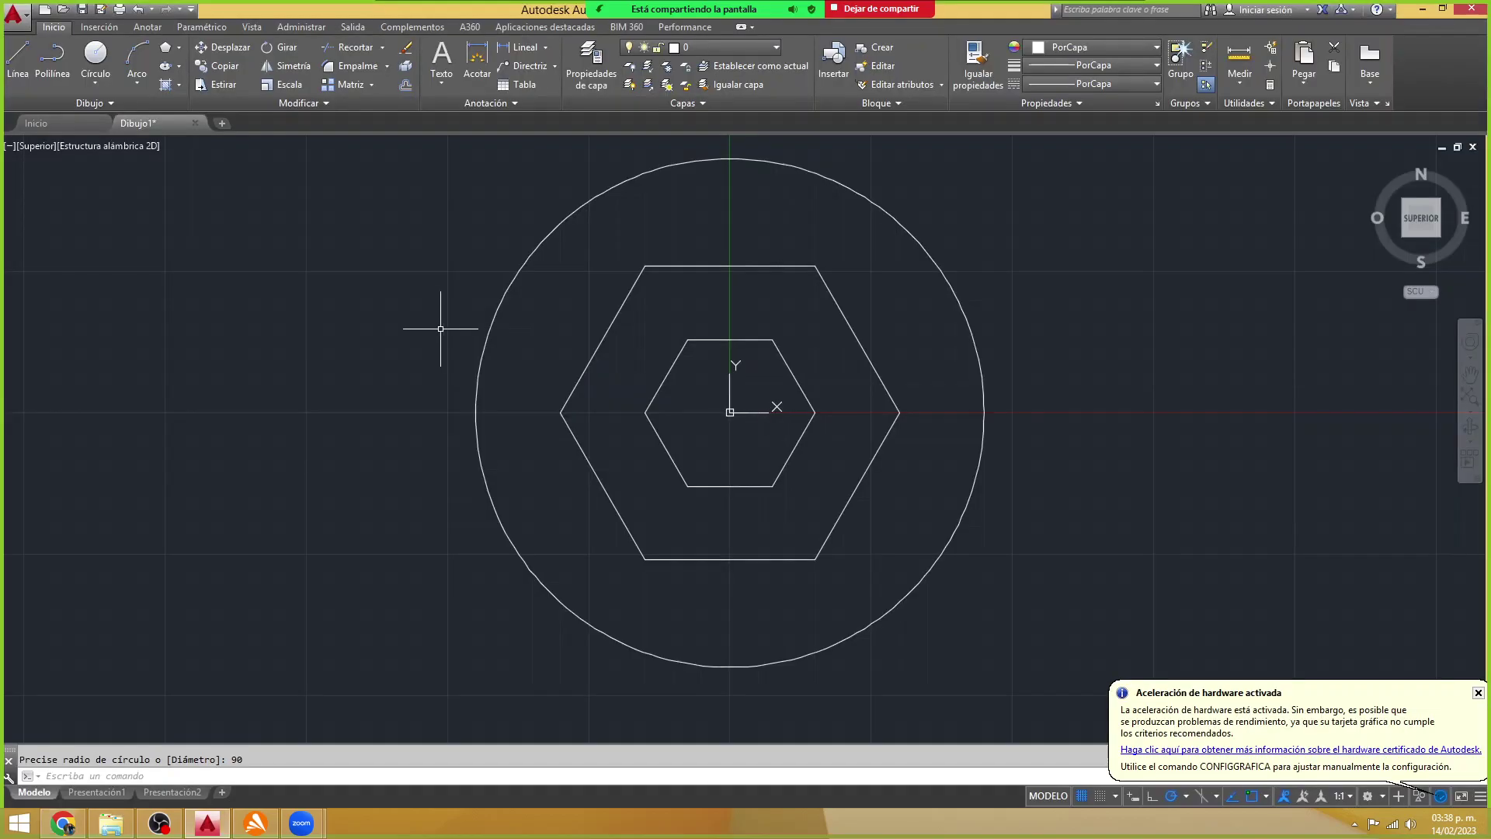
key("alt+Tab")
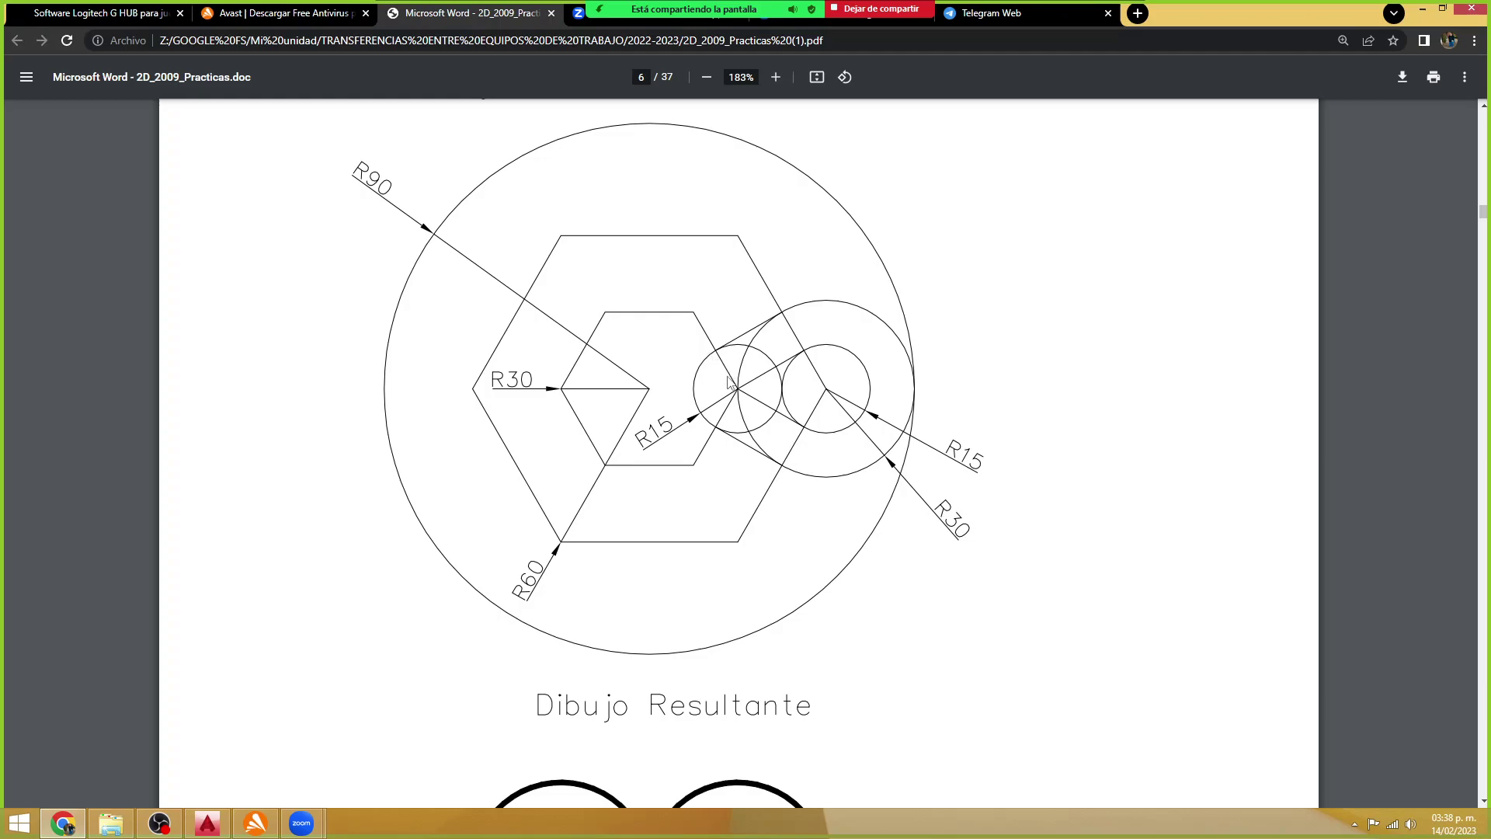
key("alt+Tab")
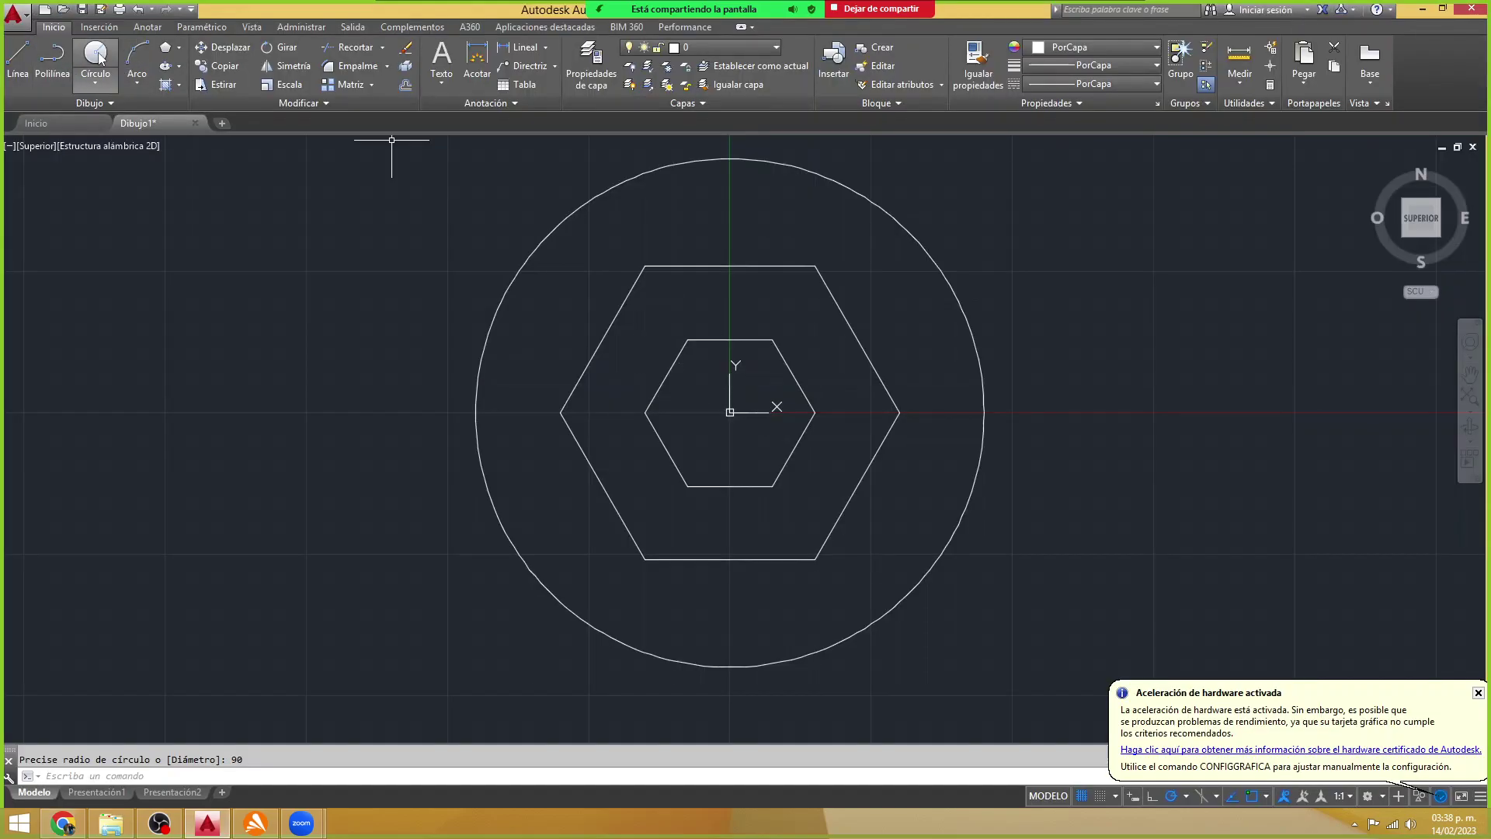
- Draw a radius-15 circle centred on the inner hexagon's right vertex
left_click(100, 58)
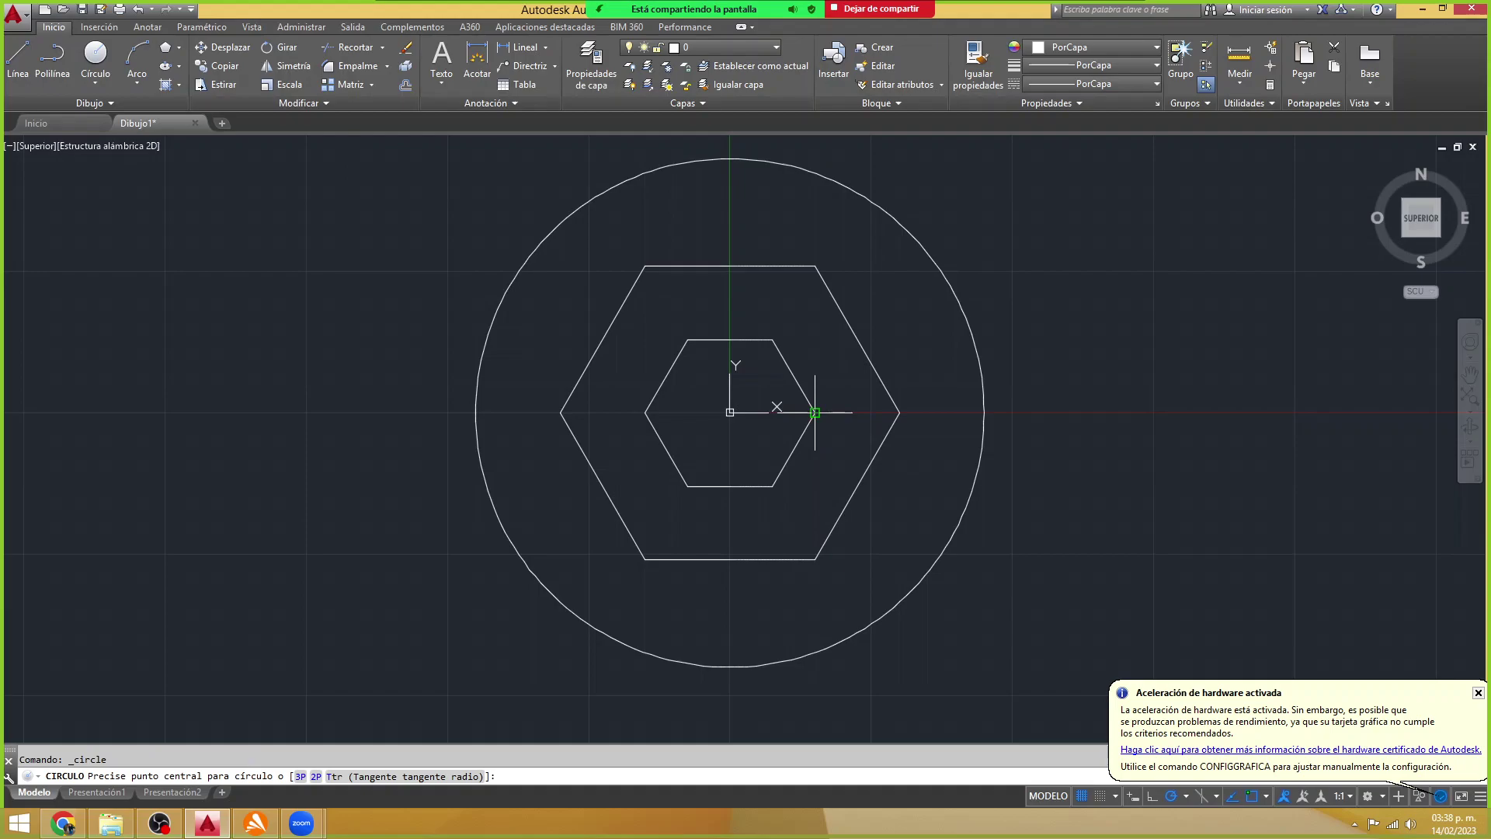
scroll(814, 412, "up", 4)
scroll(823, 424, "up", 4)
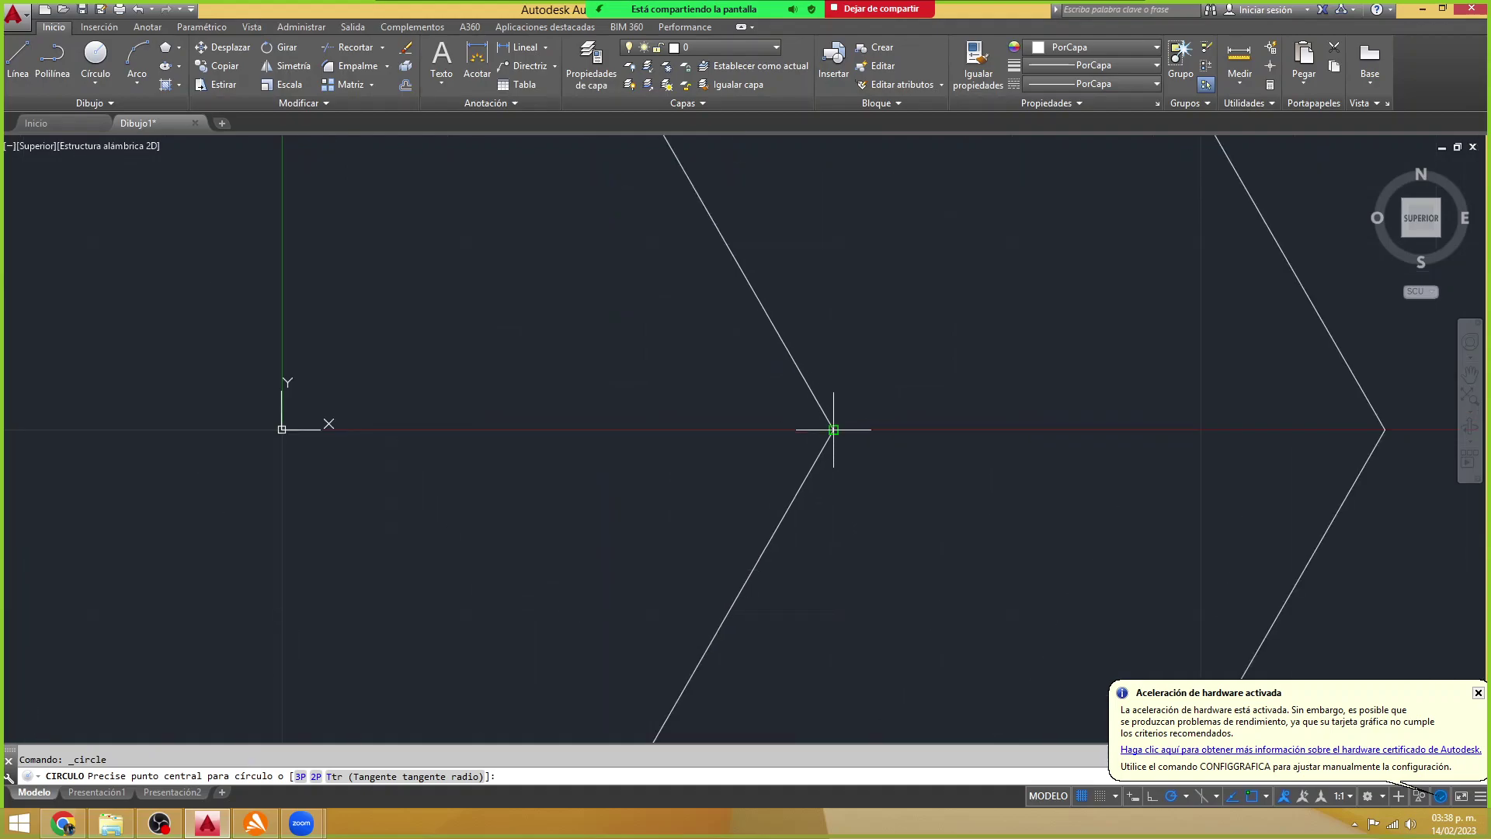
left_click(833, 429)
type("15")
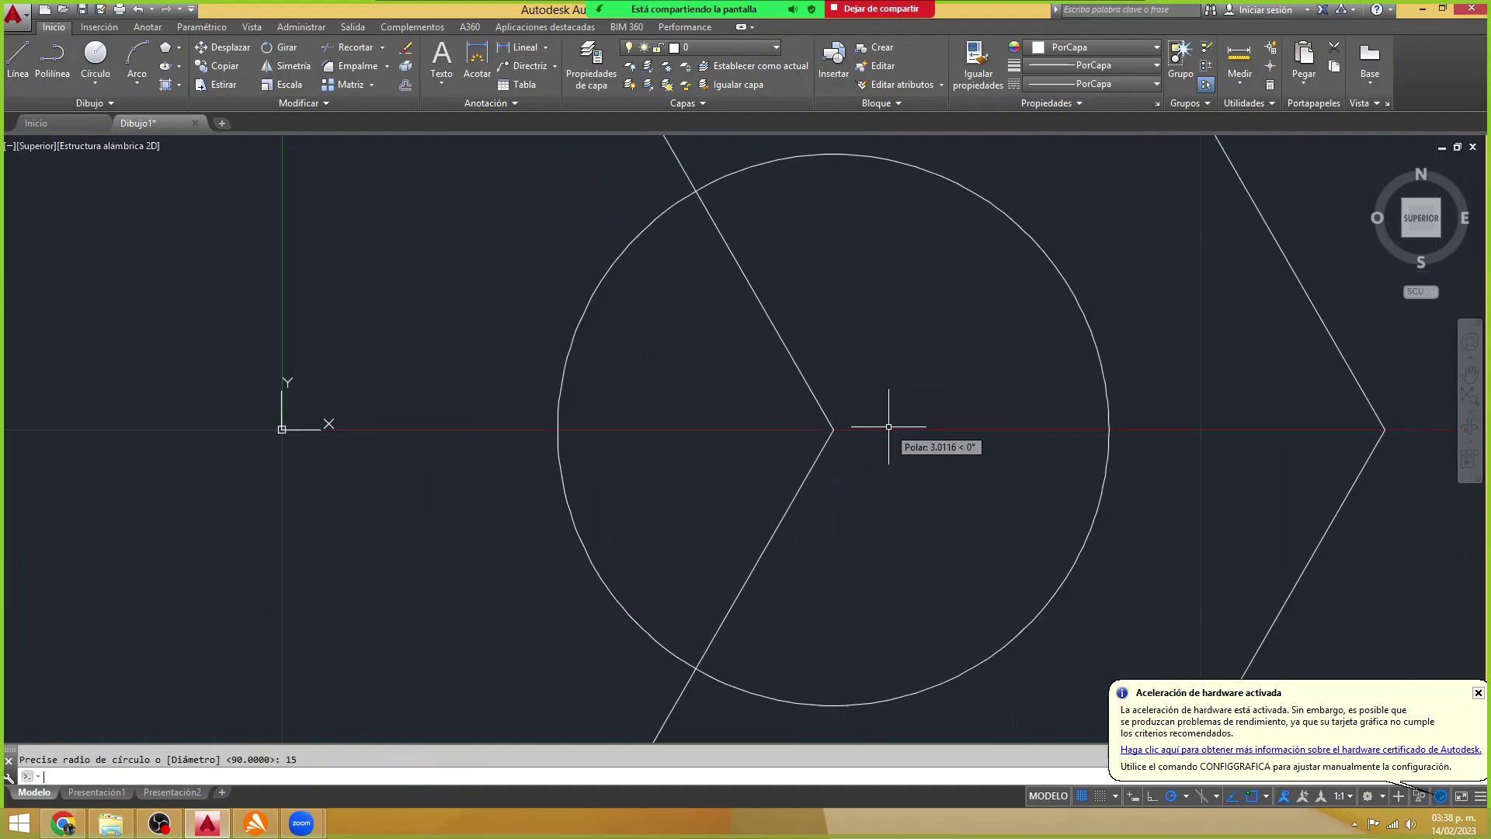
key("Return")
key("alt+Tab")
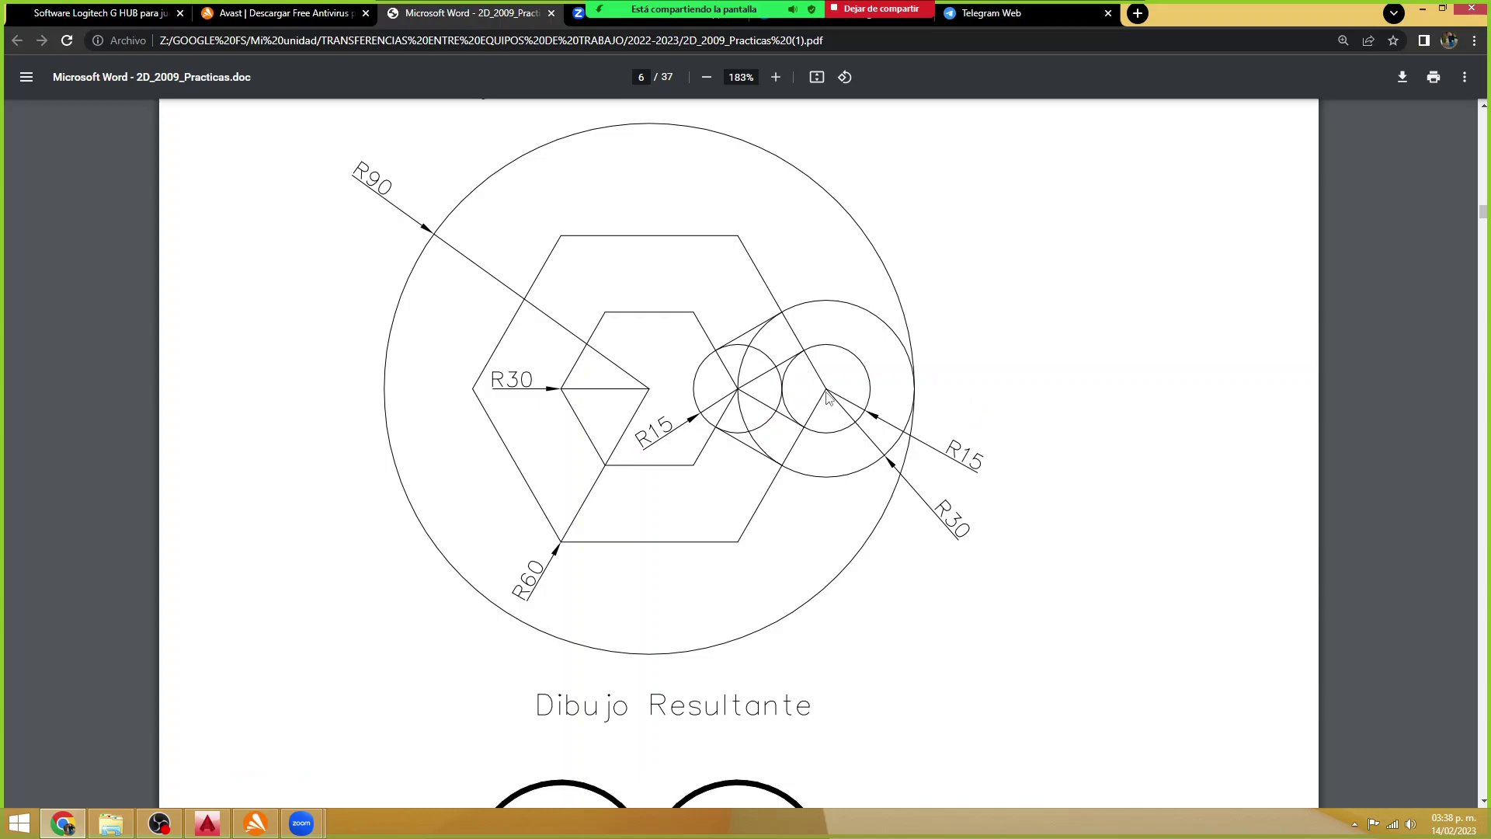
key("alt+Tab")
- Undo, then draw a circle centred on the outer hexagon's right vertex
key("ctrl+z")
left_click(95, 54)
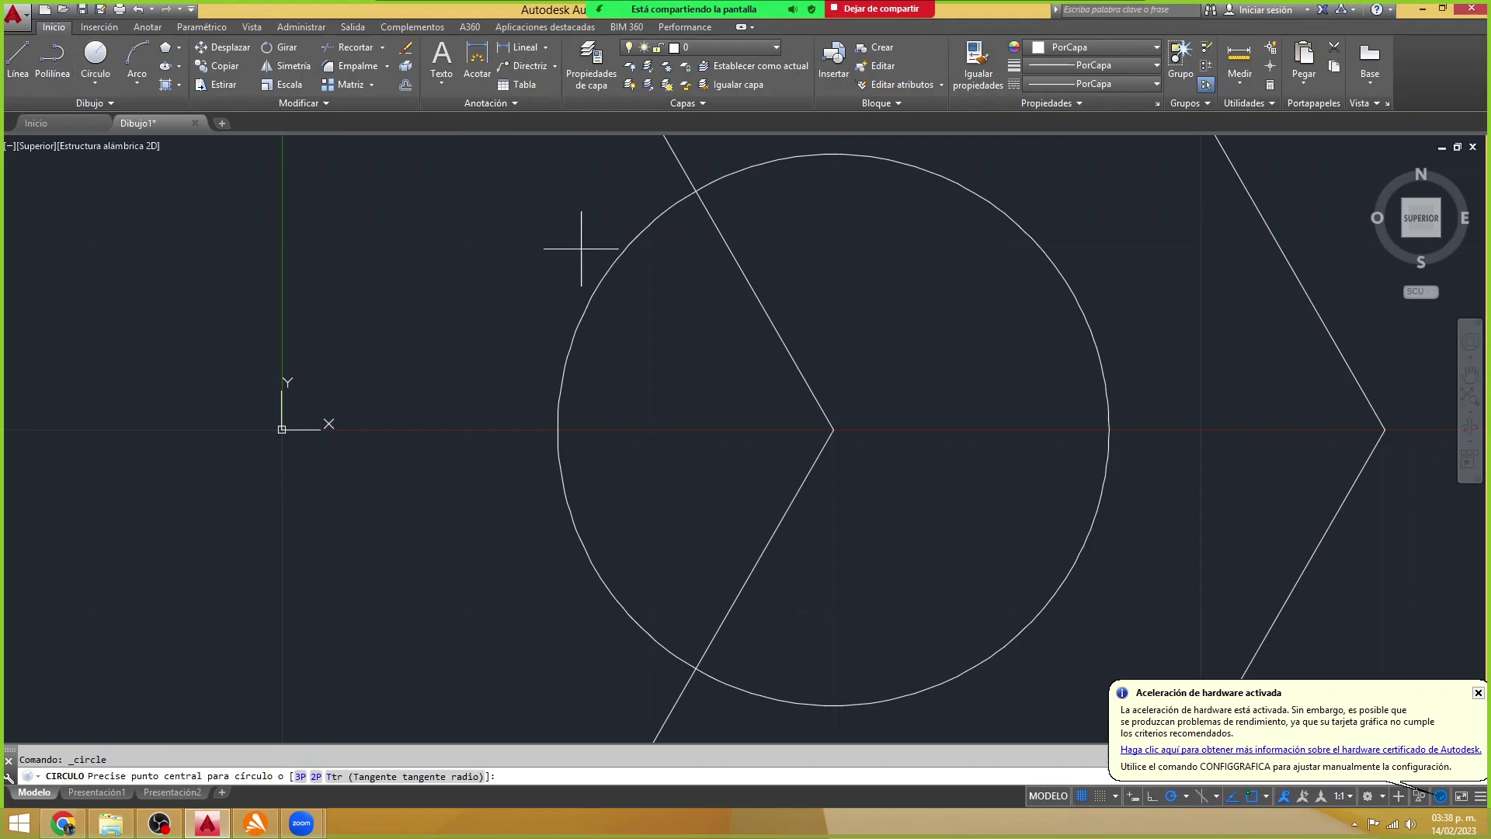
scroll(1005, 372, "down", 4)
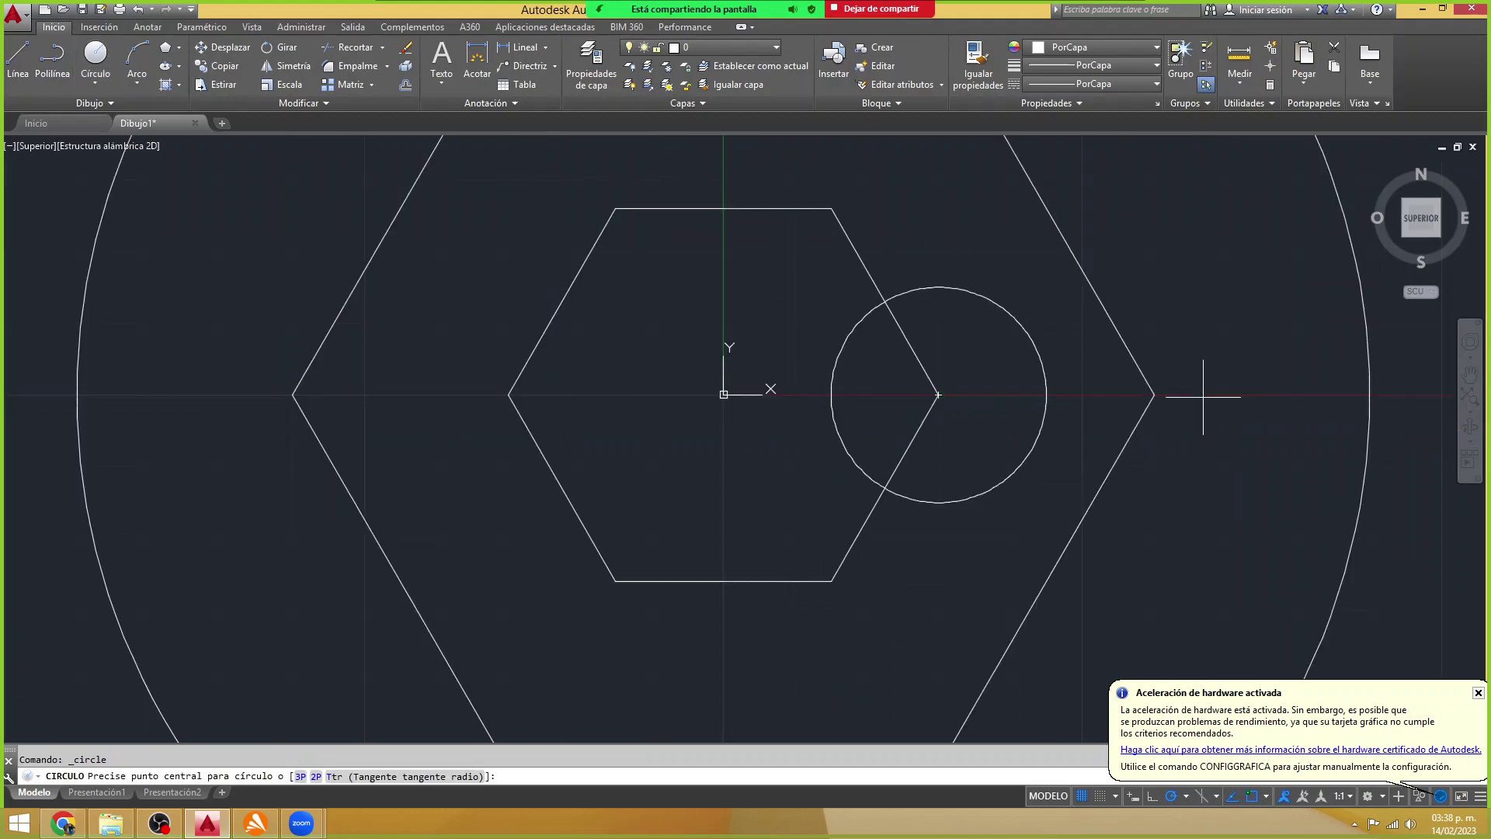
left_click(1154, 395)
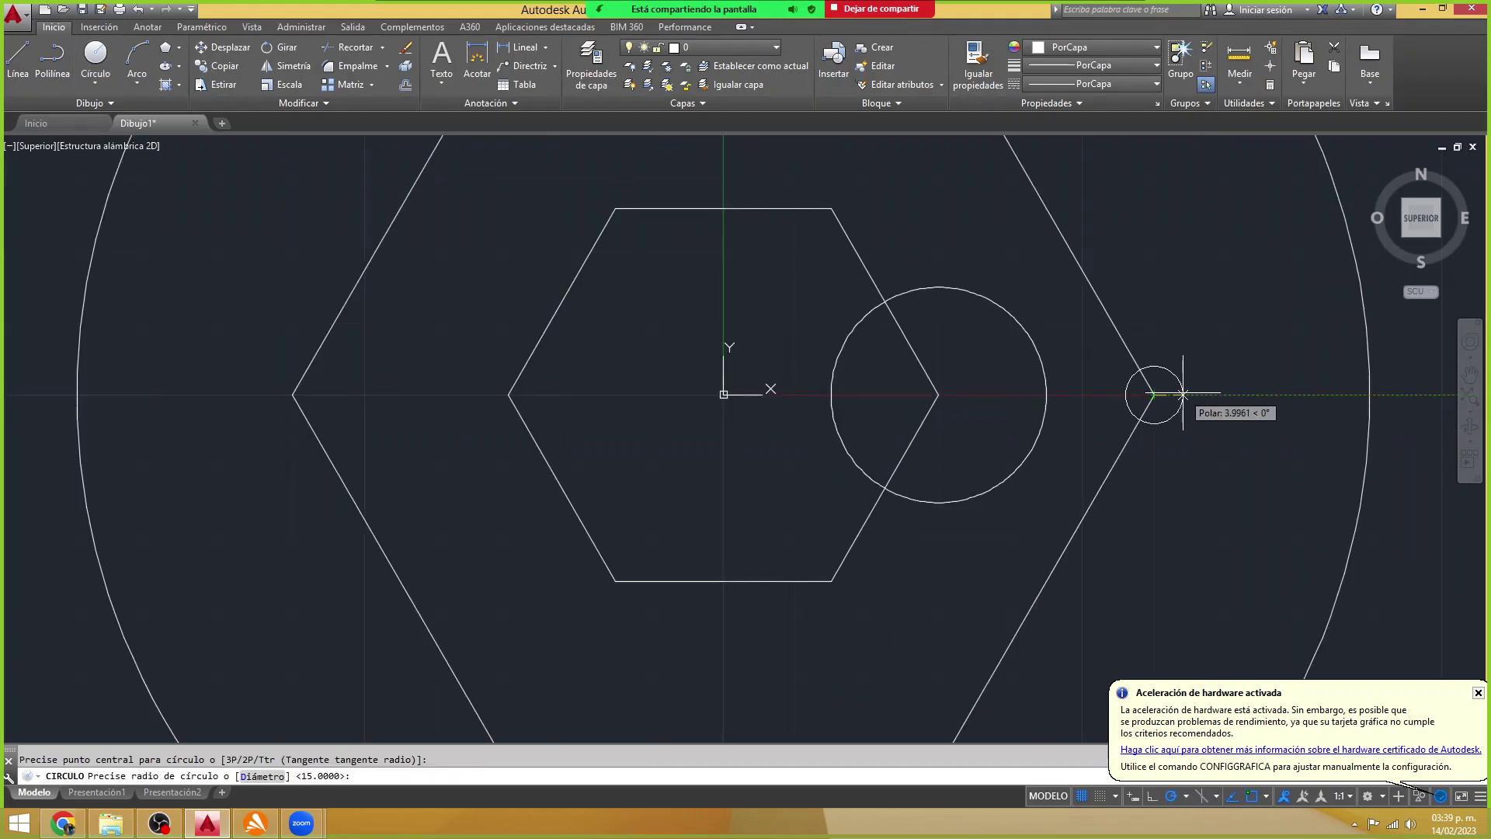
type("30")
key("Return")
key("alt+Tab")
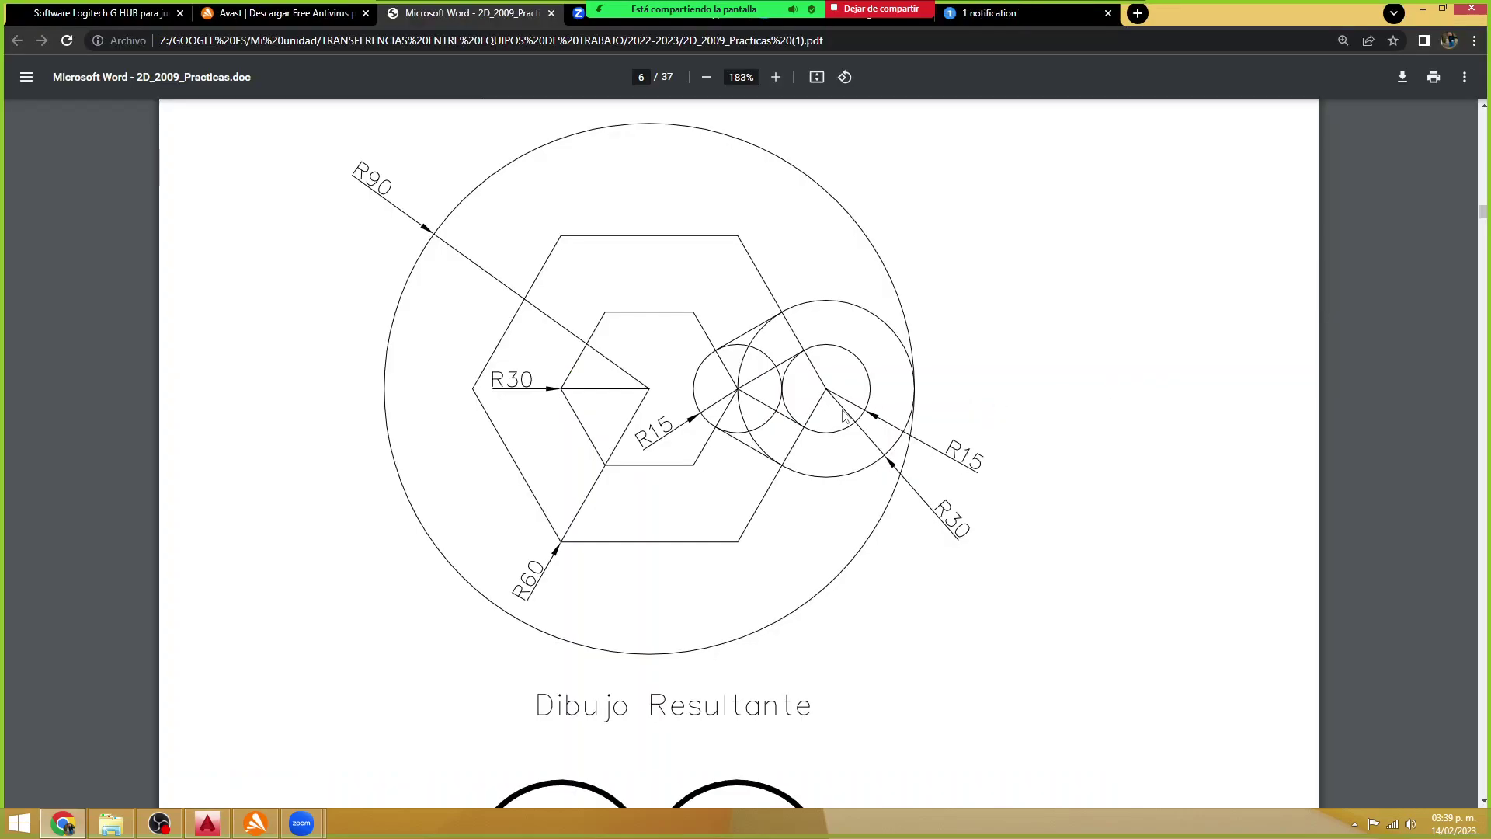
key("alt+Tab")
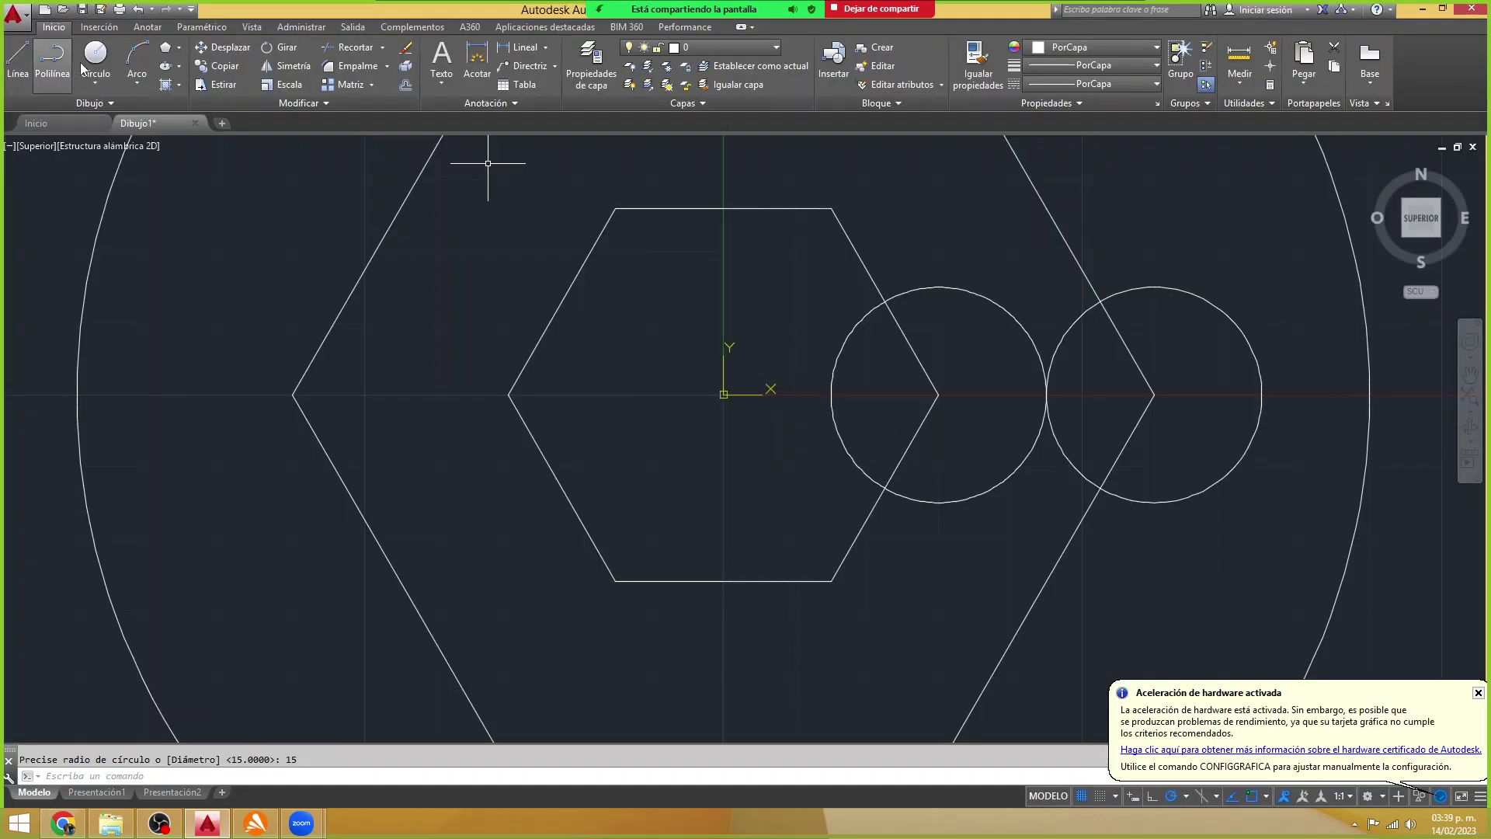
- Draw a radius-30 circle on the outer hexagon's right vertex and compare with the PDF
left_click(89, 61)
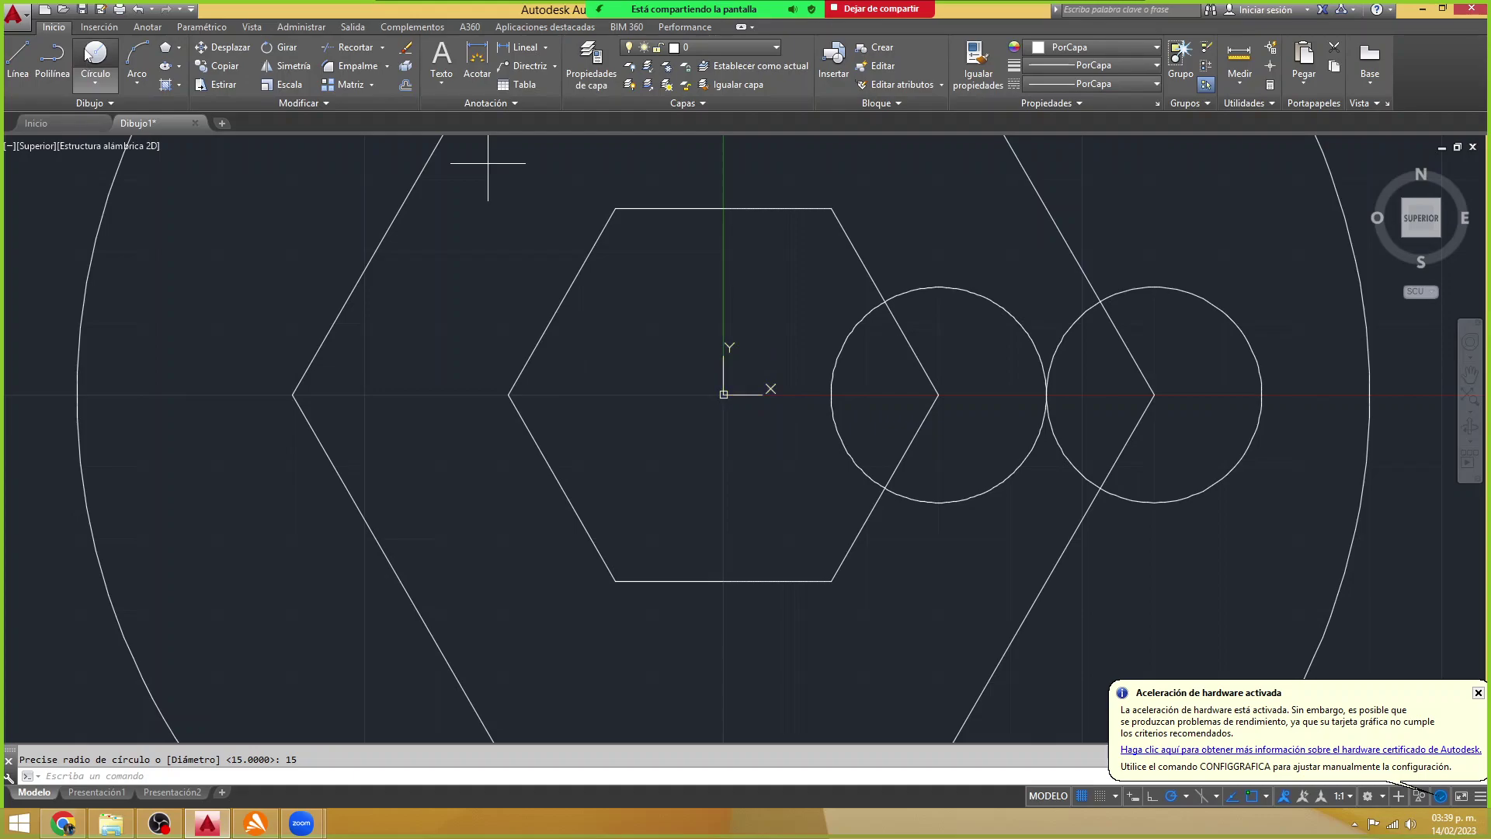
left_click(1154, 395)
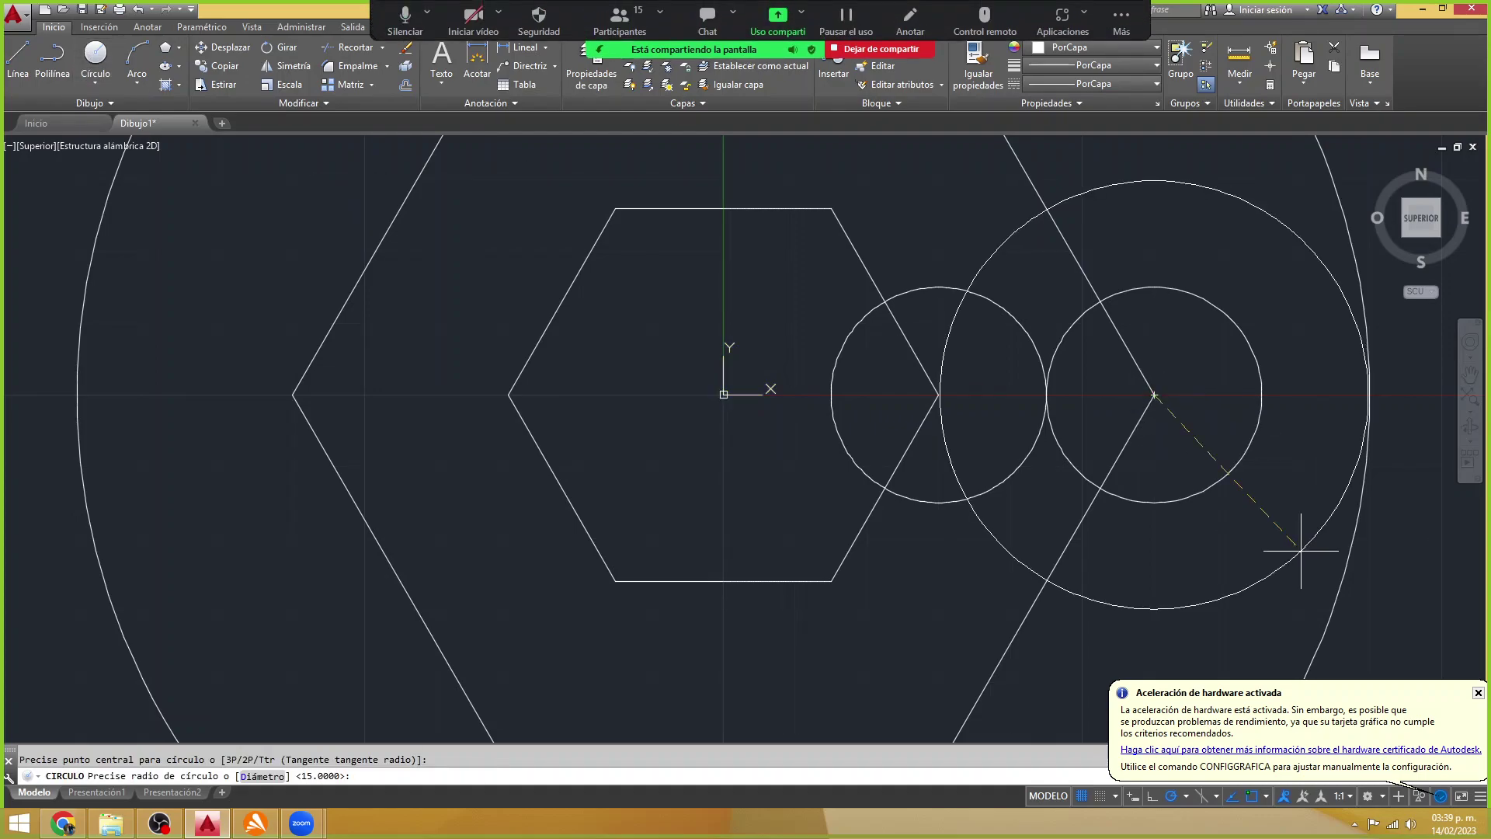
type("30")
key("Return")
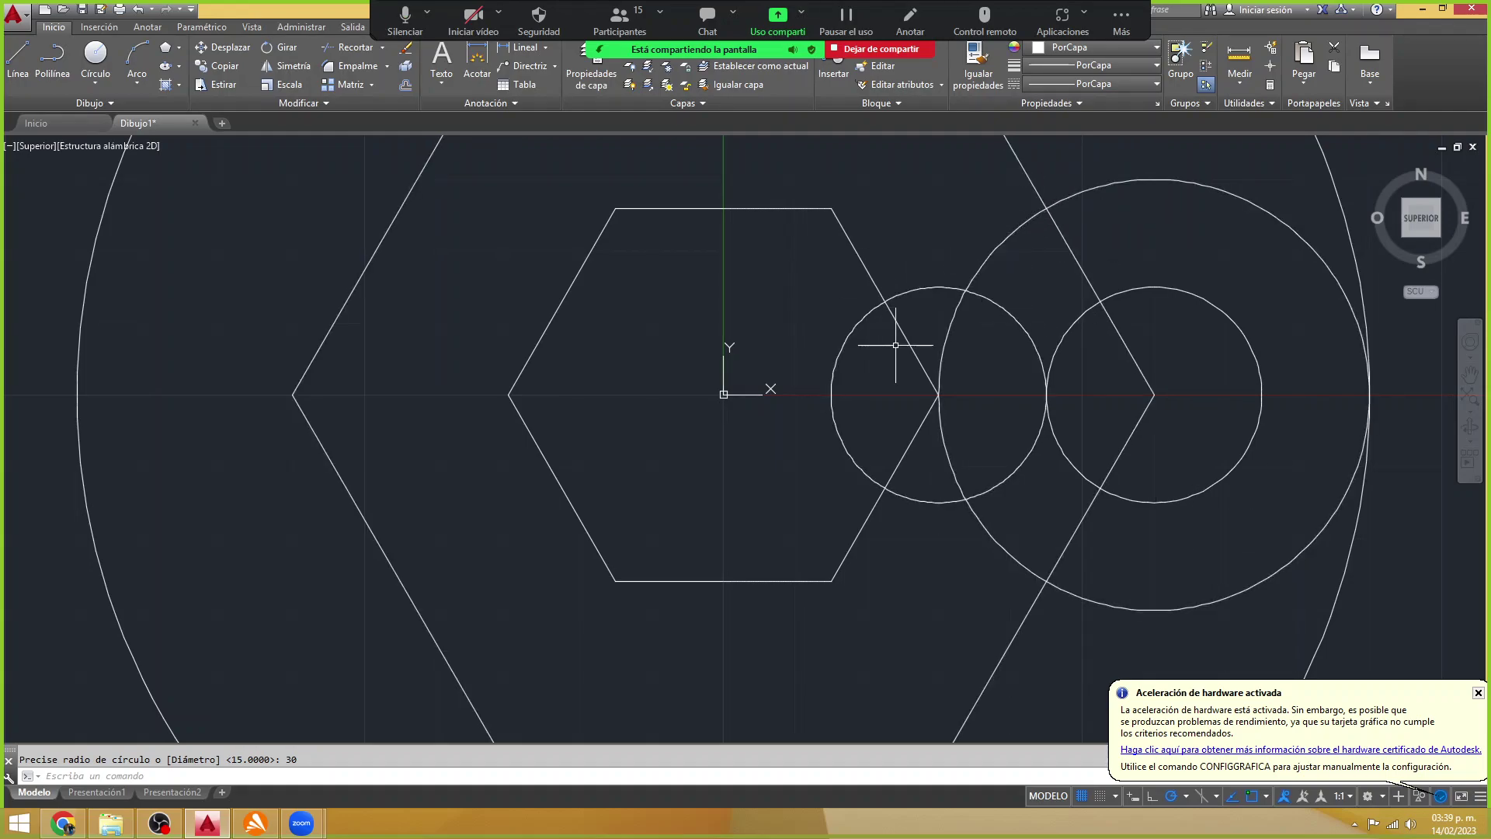
key("alt+Tab")
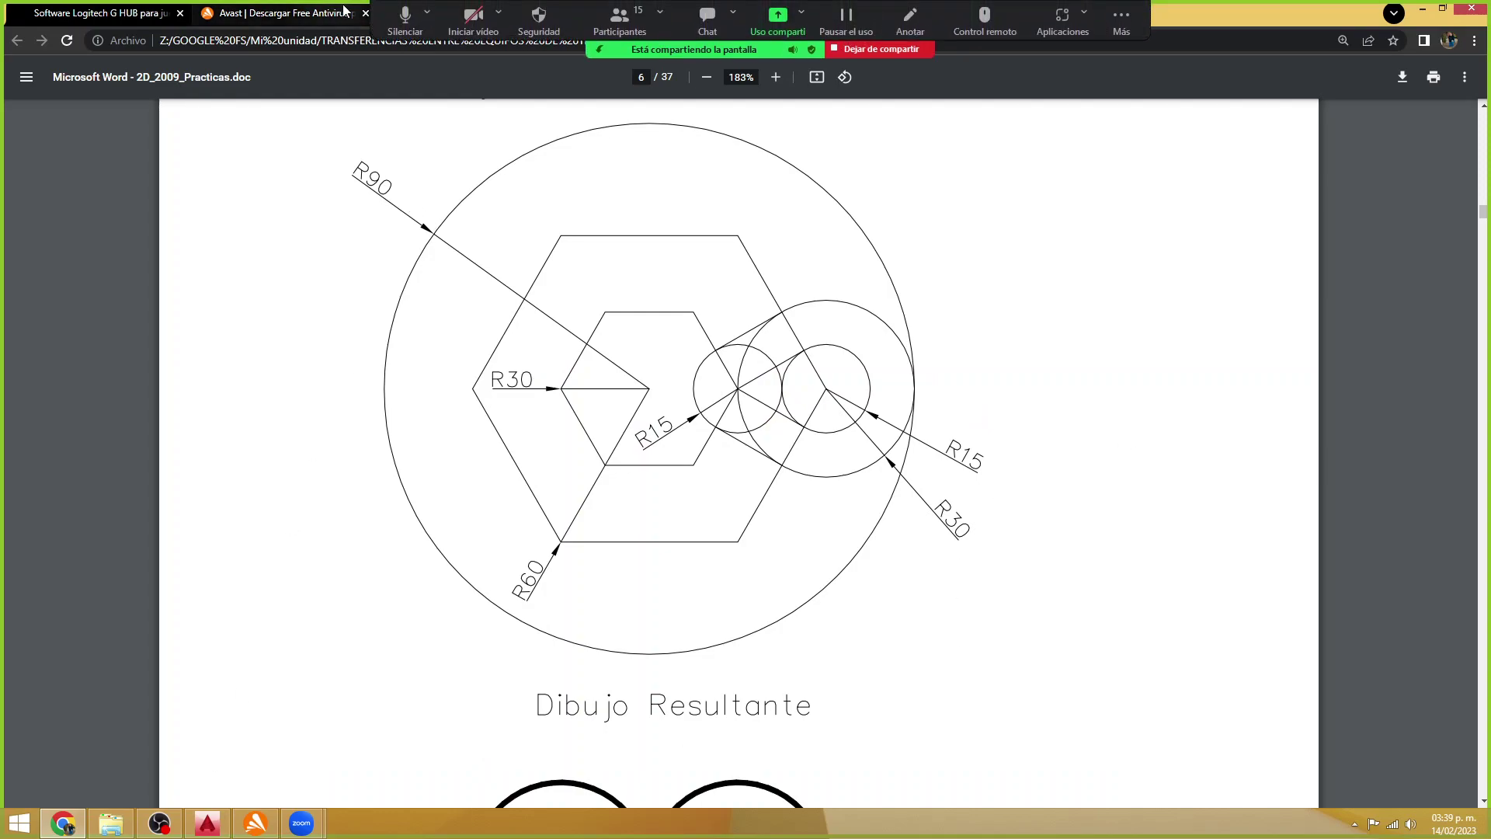
- Zoom the reference PDF to 358% around the vertex circles, then return to AutoCAD
left_click(159, 822)
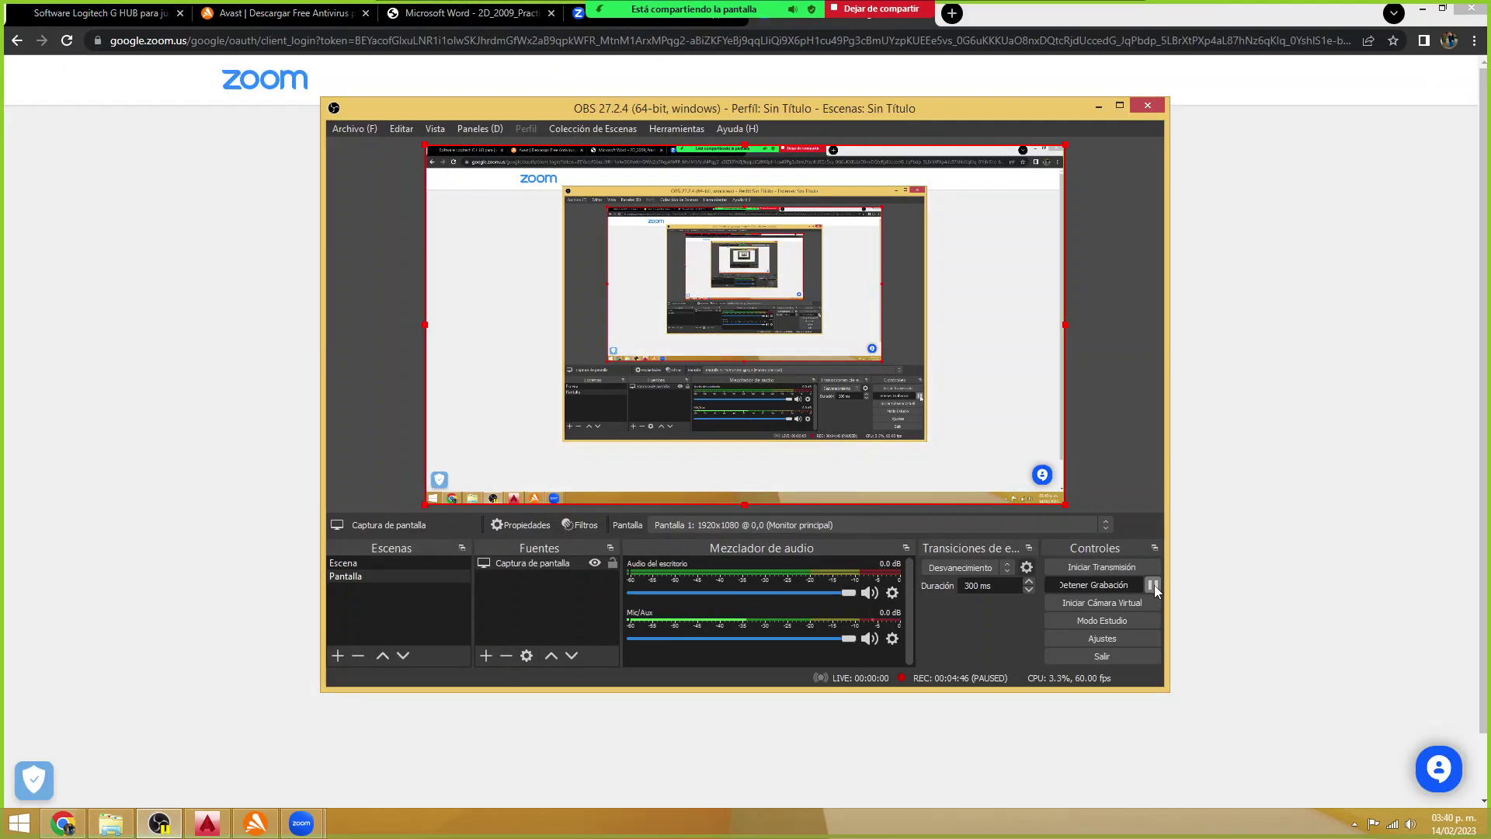
mouse_move(207, 823)
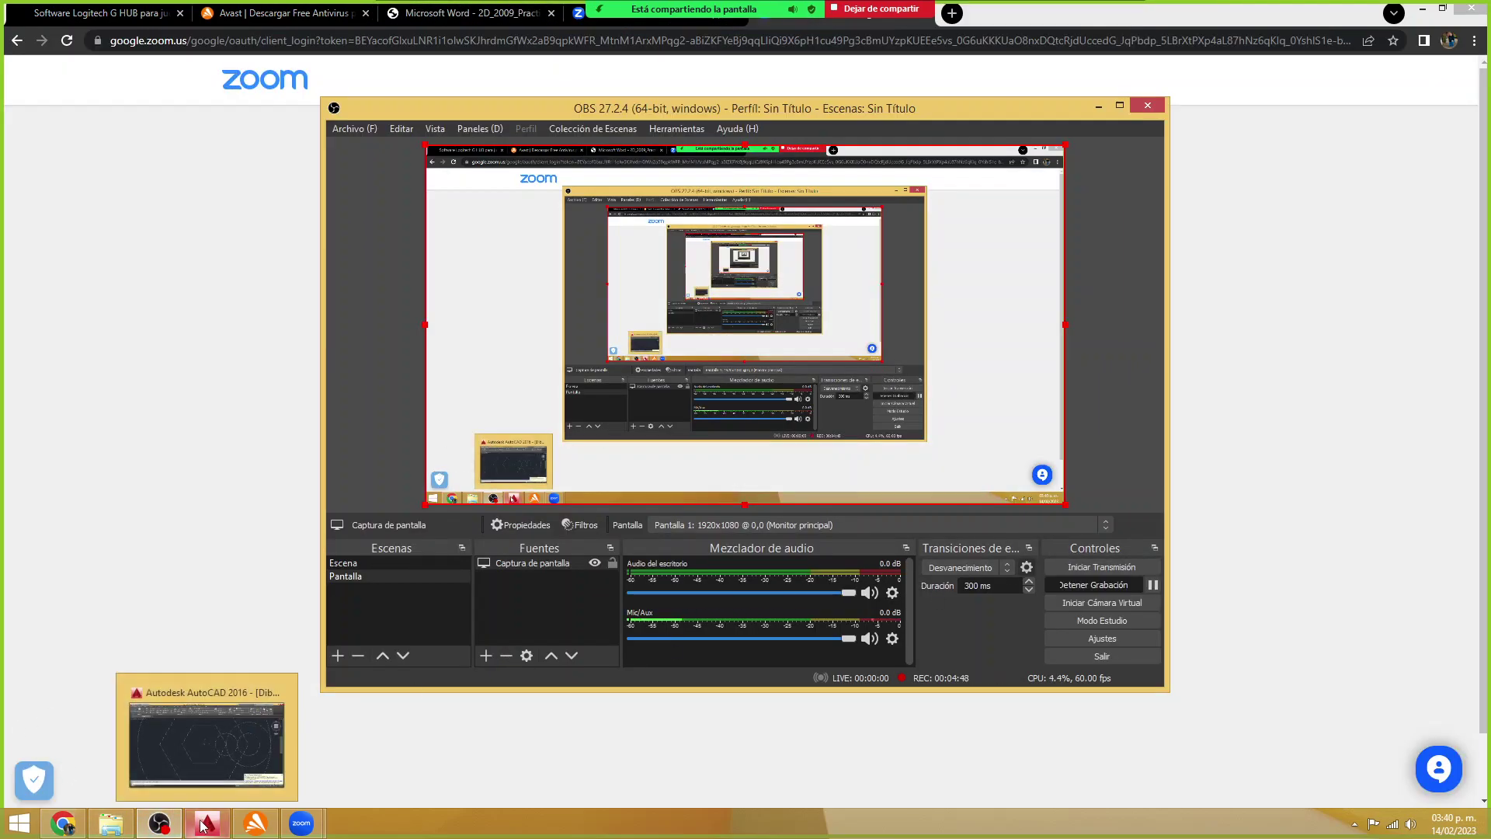
left_click(195, 825)
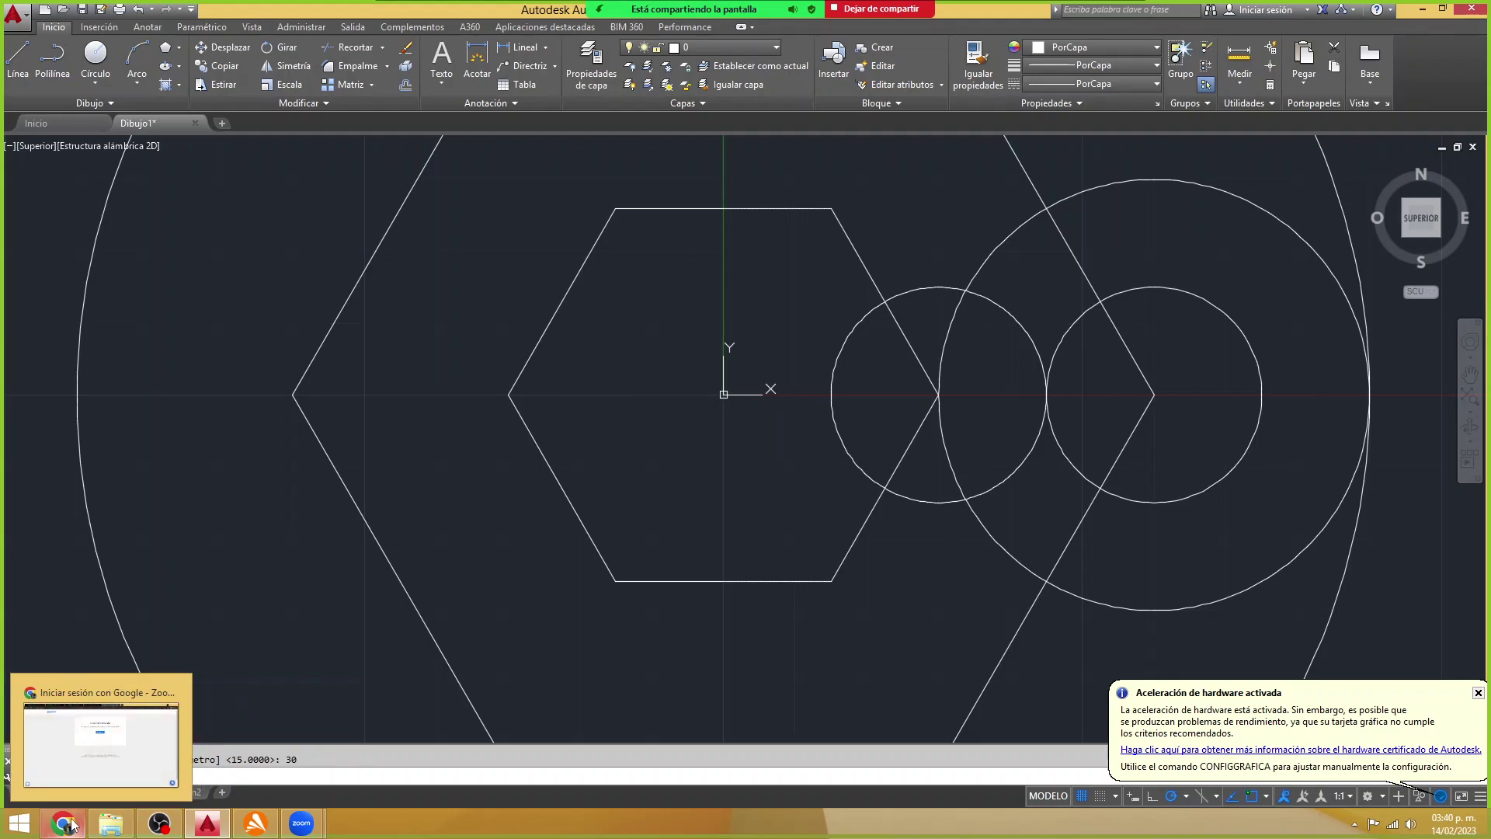
mouse_move(110, 823)
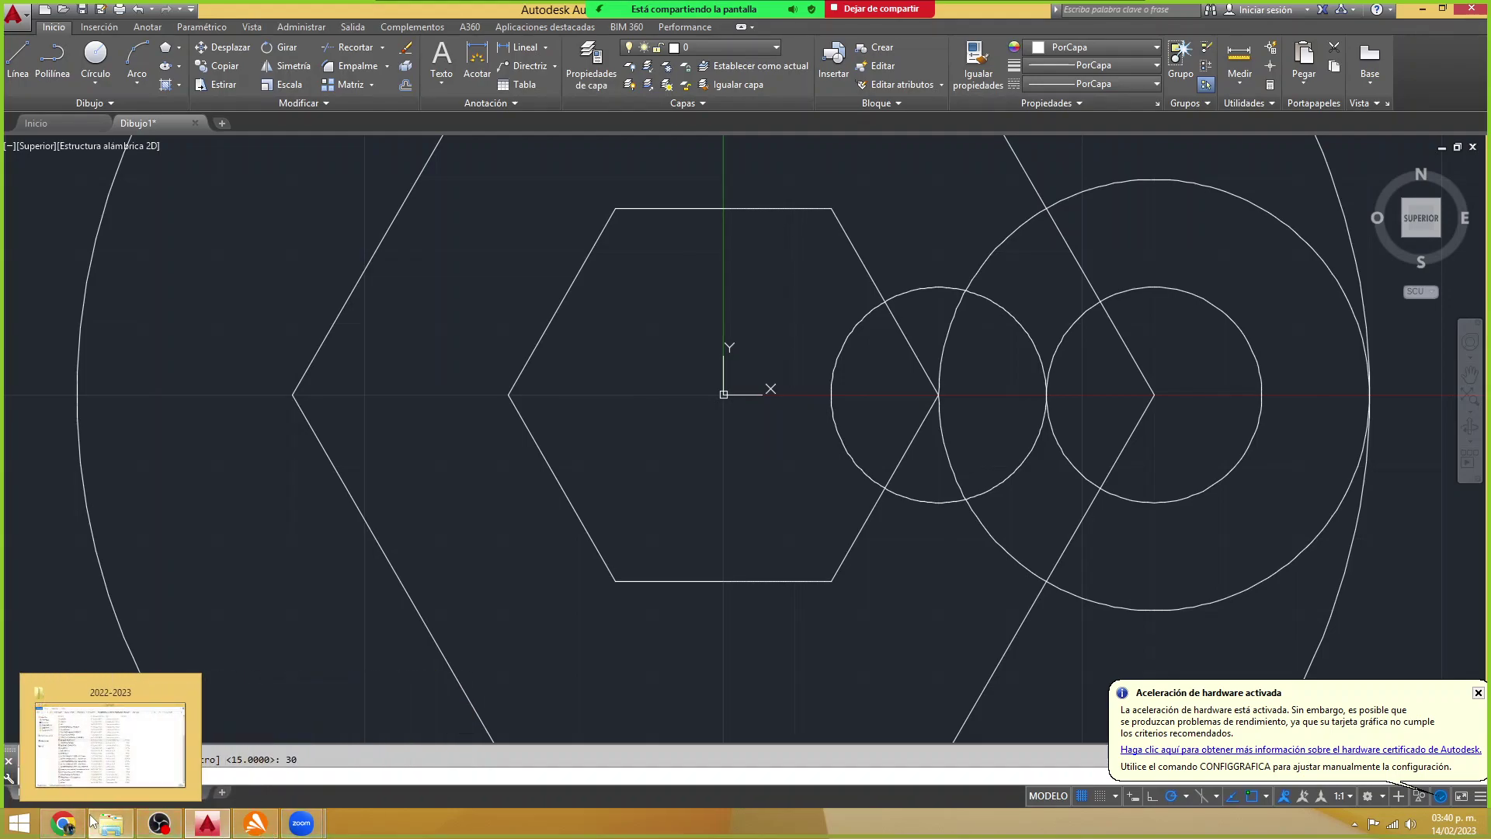
left_click(66, 823)
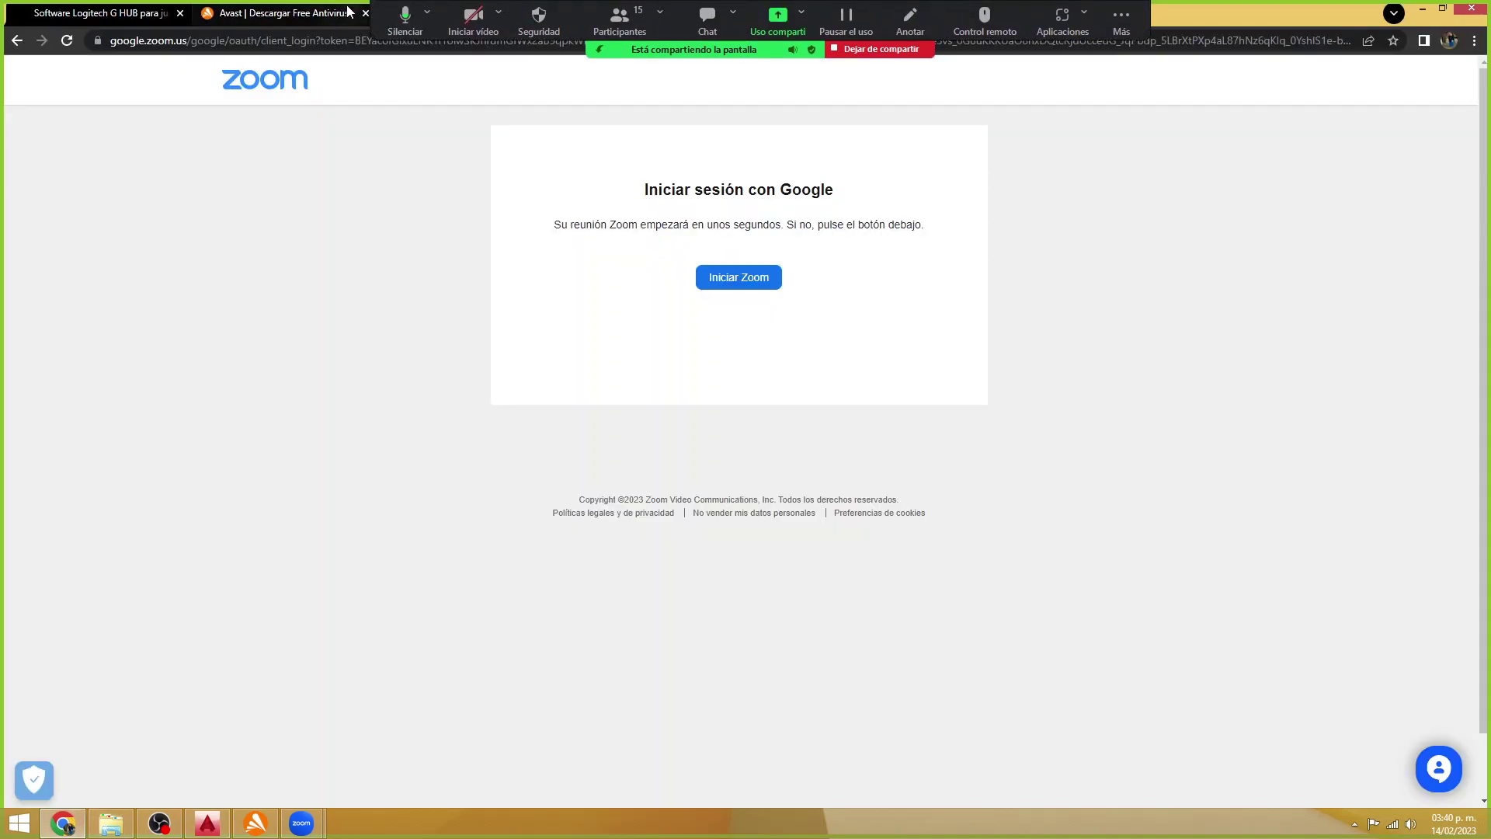
left_click(491, 18)
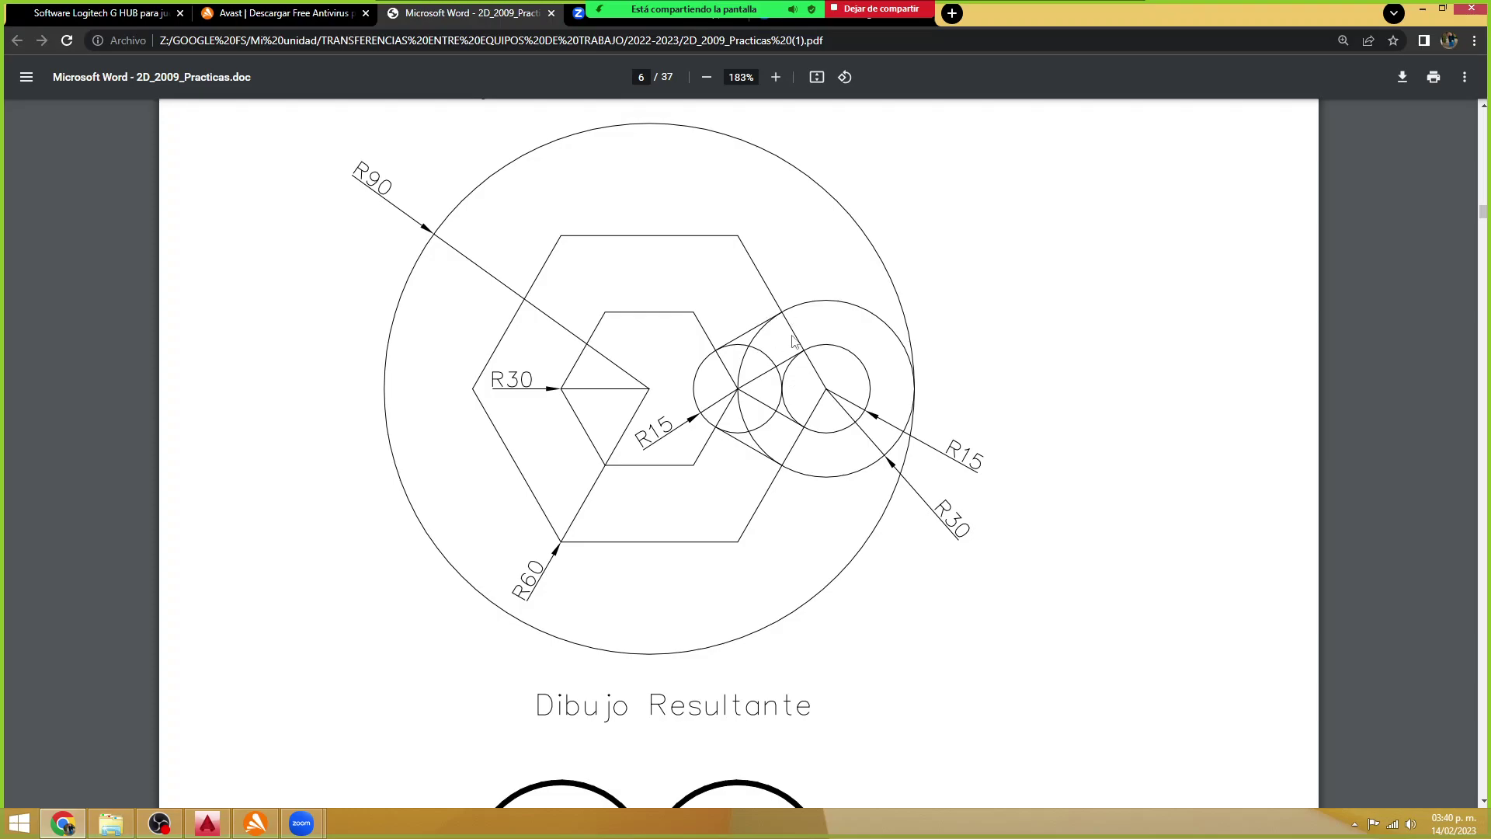
scroll(808, 330, "up", 2)
scroll(808, 333, "down", 2)
scroll(800, 371, "up", 1, "ctrl")
scroll(800, 371, "up", 1, "ctrl")
scroll(800, 371, "up", 1, "ctrl")
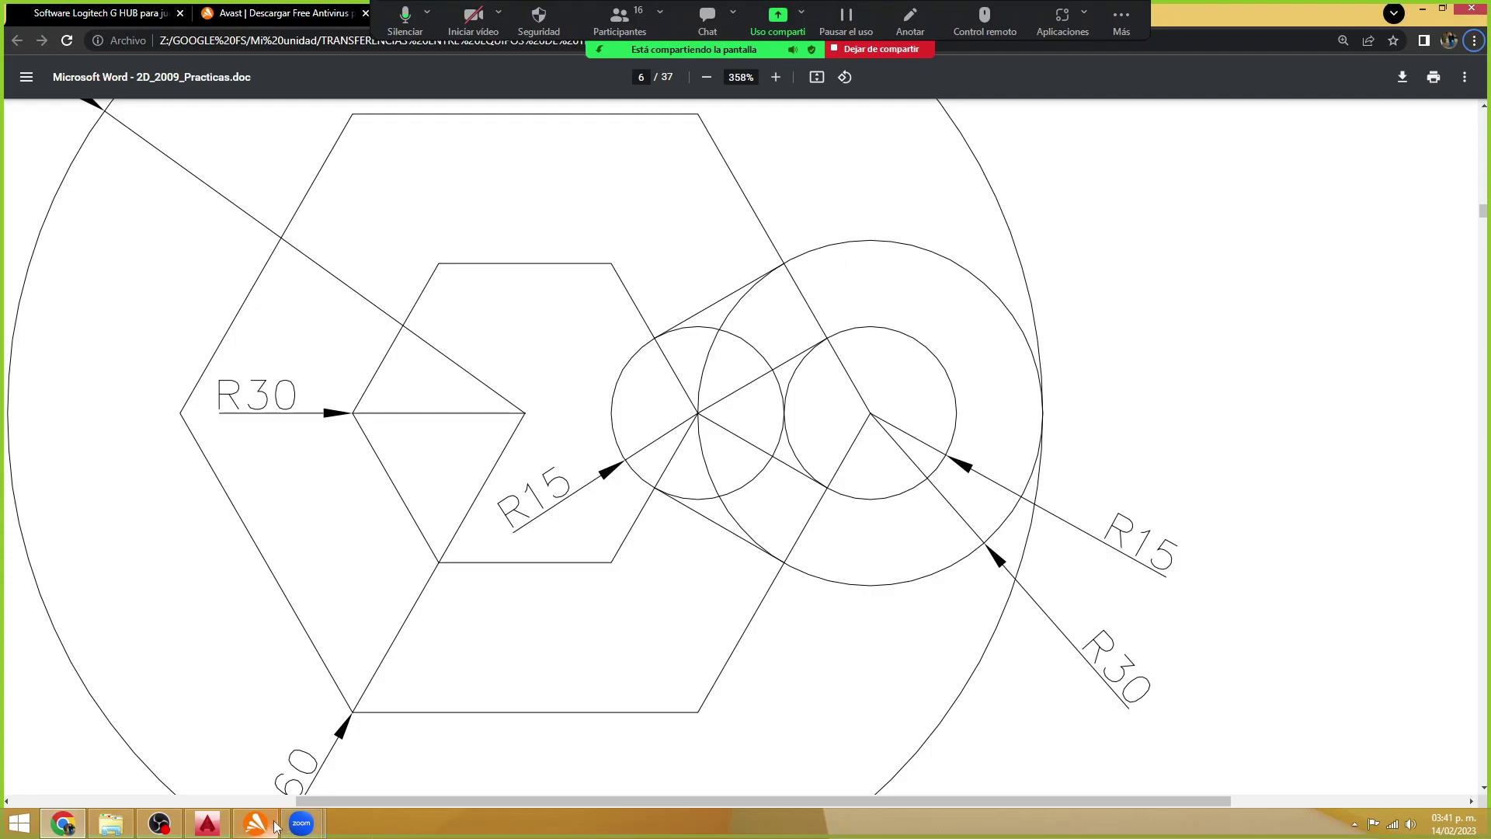
left_click(207, 823)
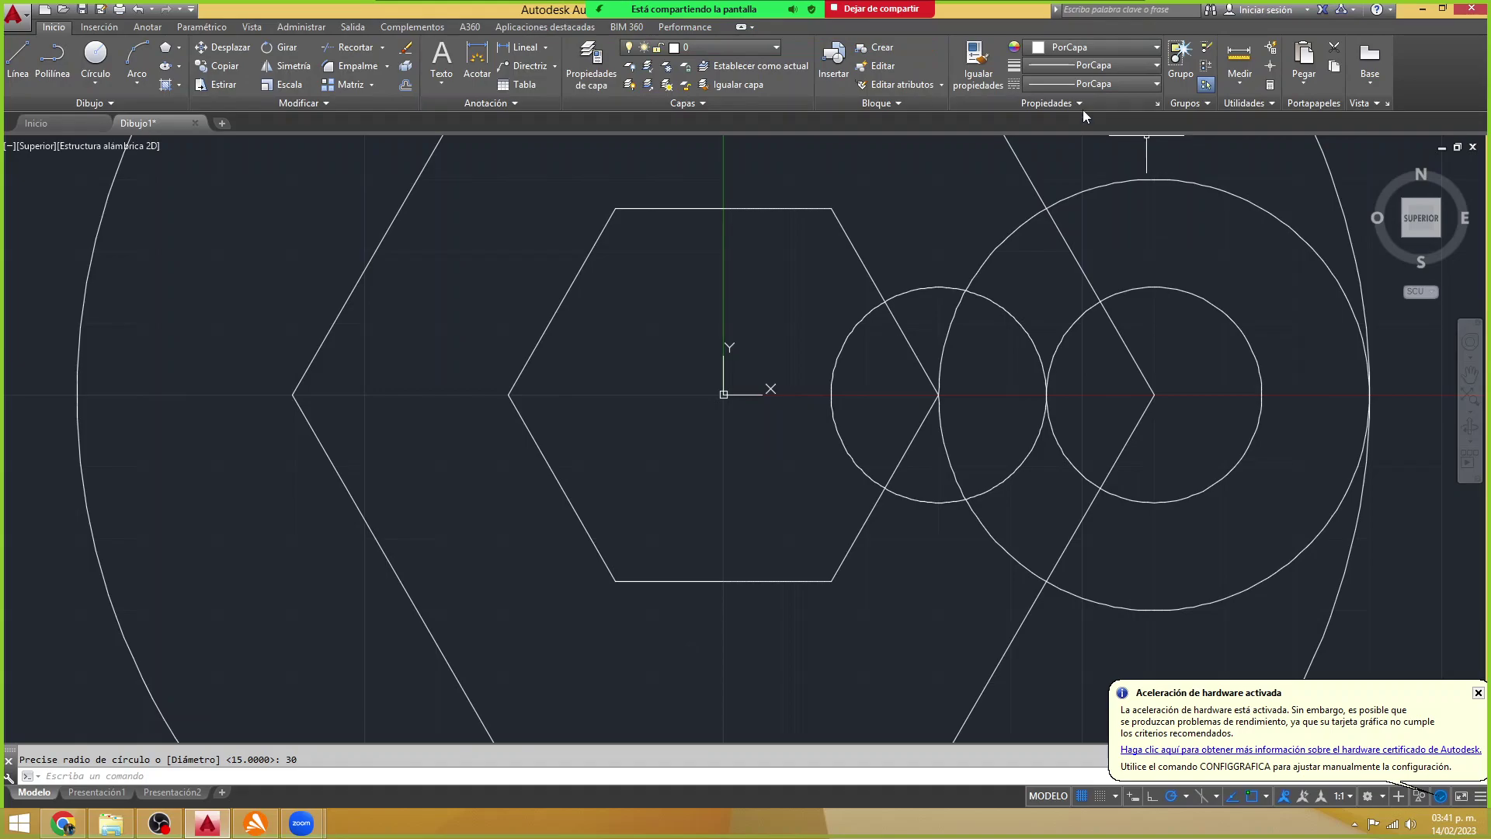
- Draw upper and lower lines from the R30 circle–hexagon intersections tangent to the left R15 circle
left_click(21, 59)
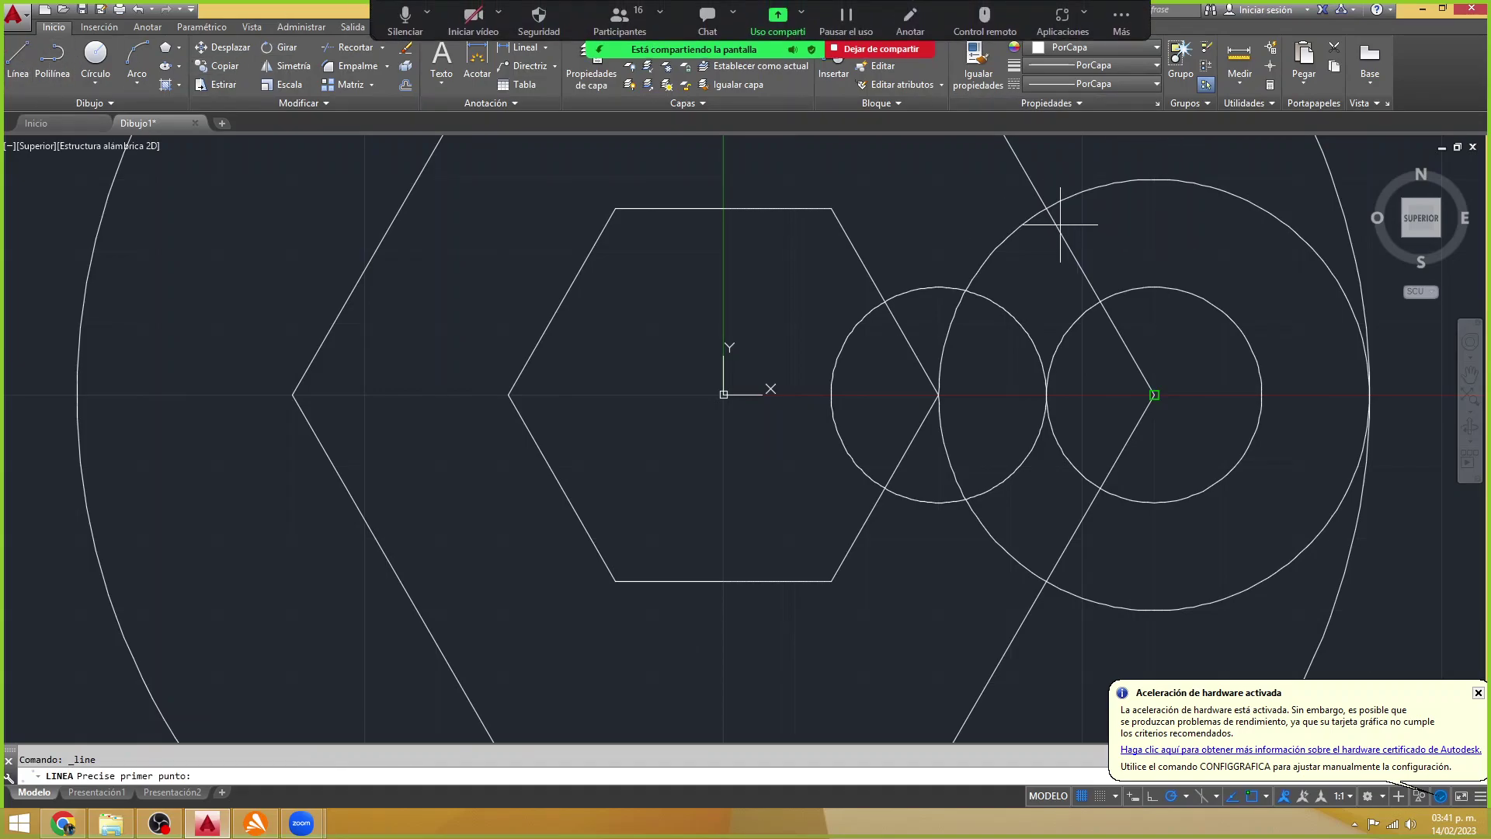
key("alt+Tab")
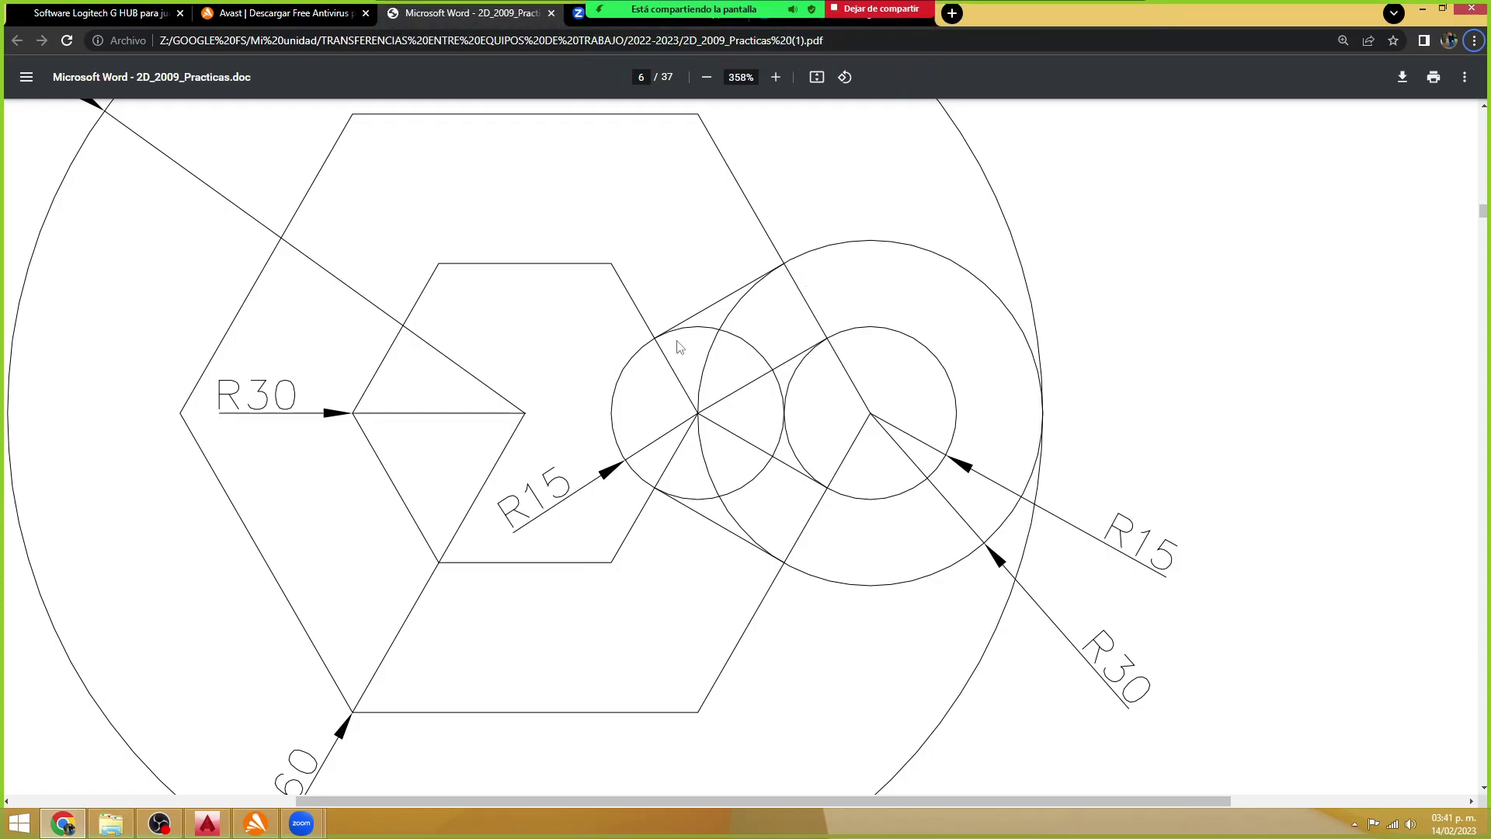
key("alt+Tab")
left_click(1046, 208)
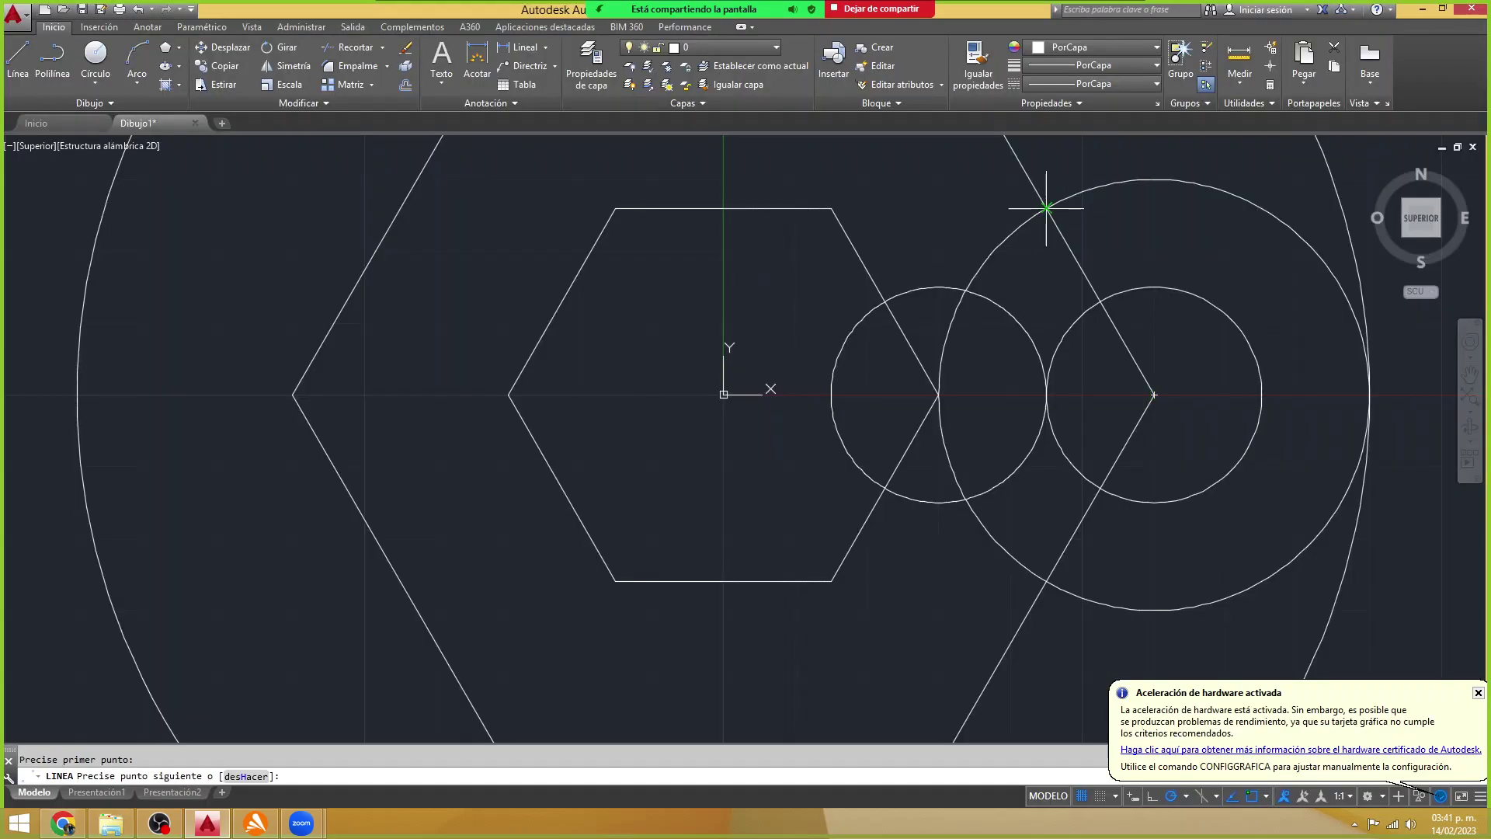
left_click(885, 301)
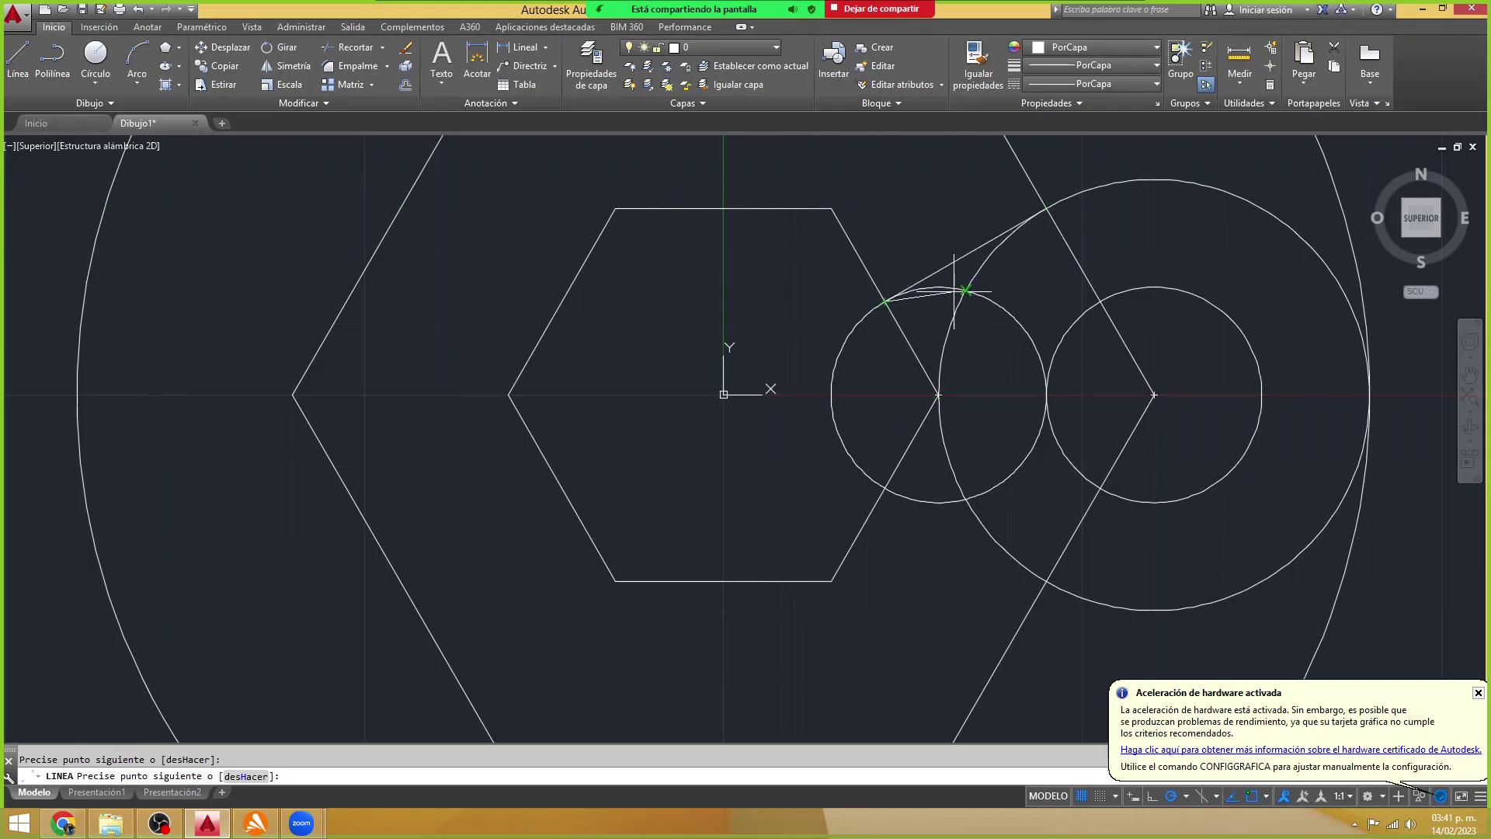
key("Return")
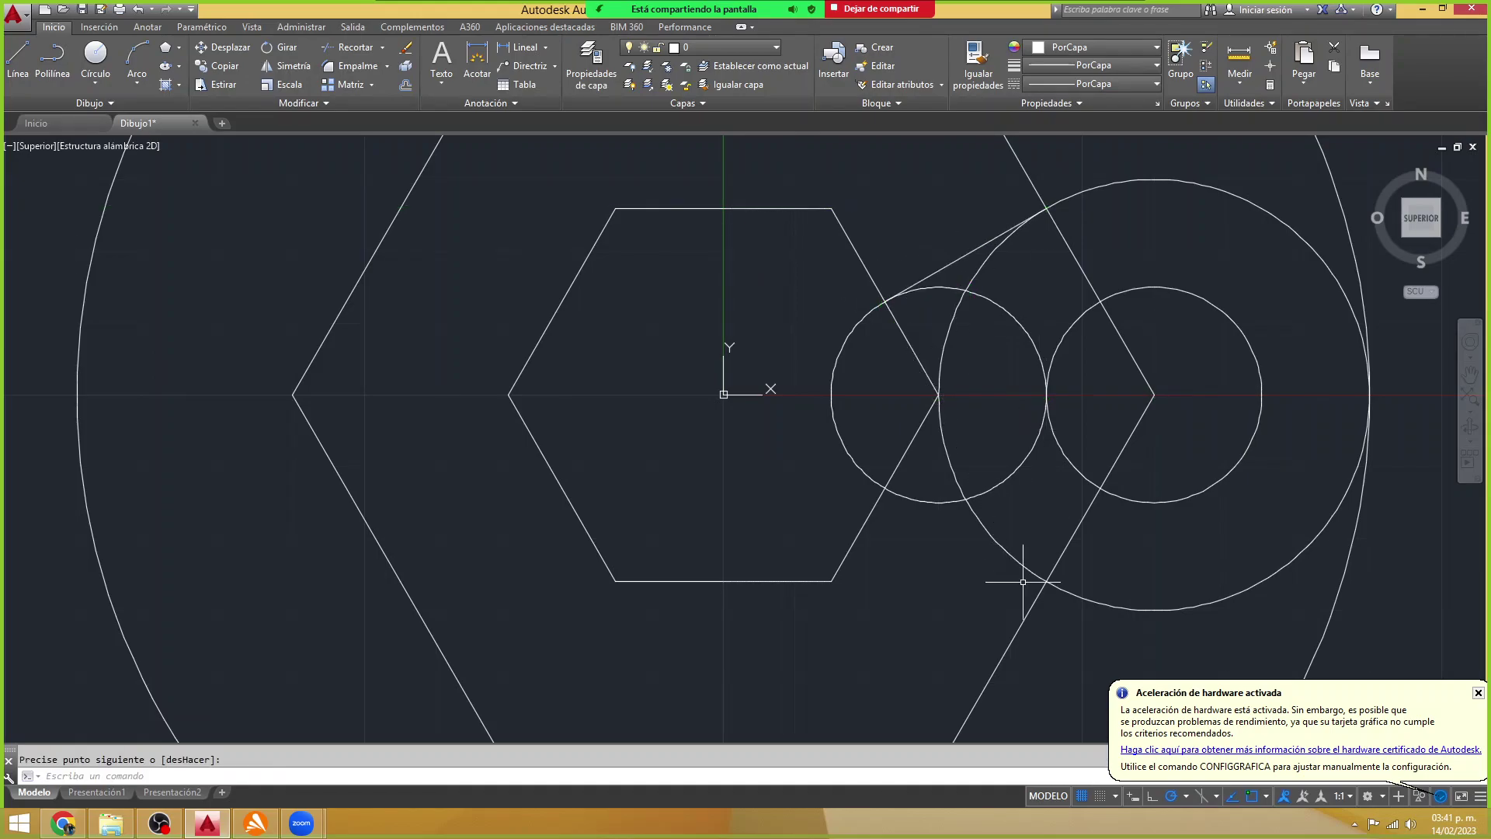
key("Return")
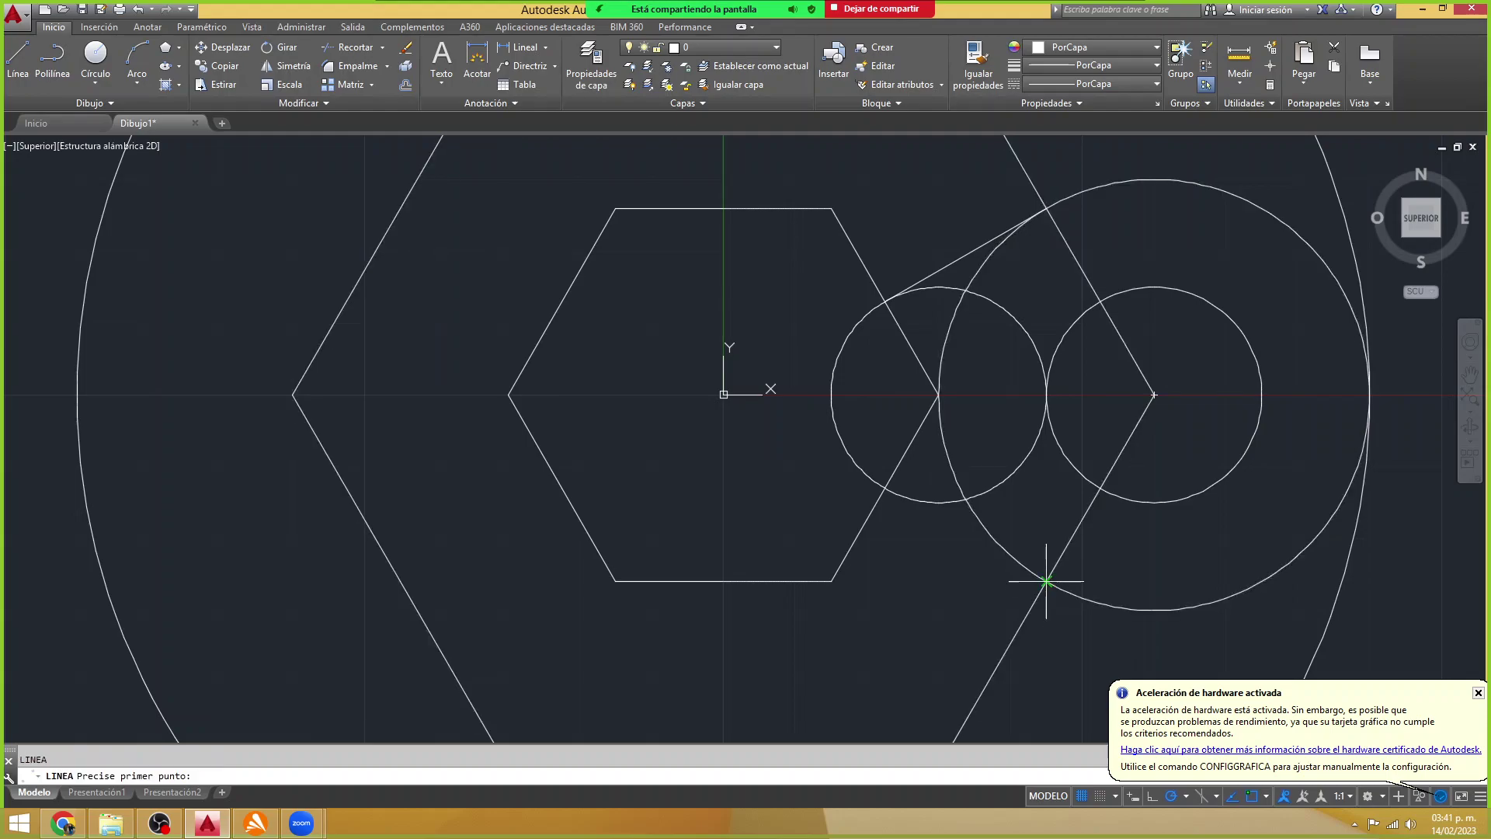
left_click(1046, 581)
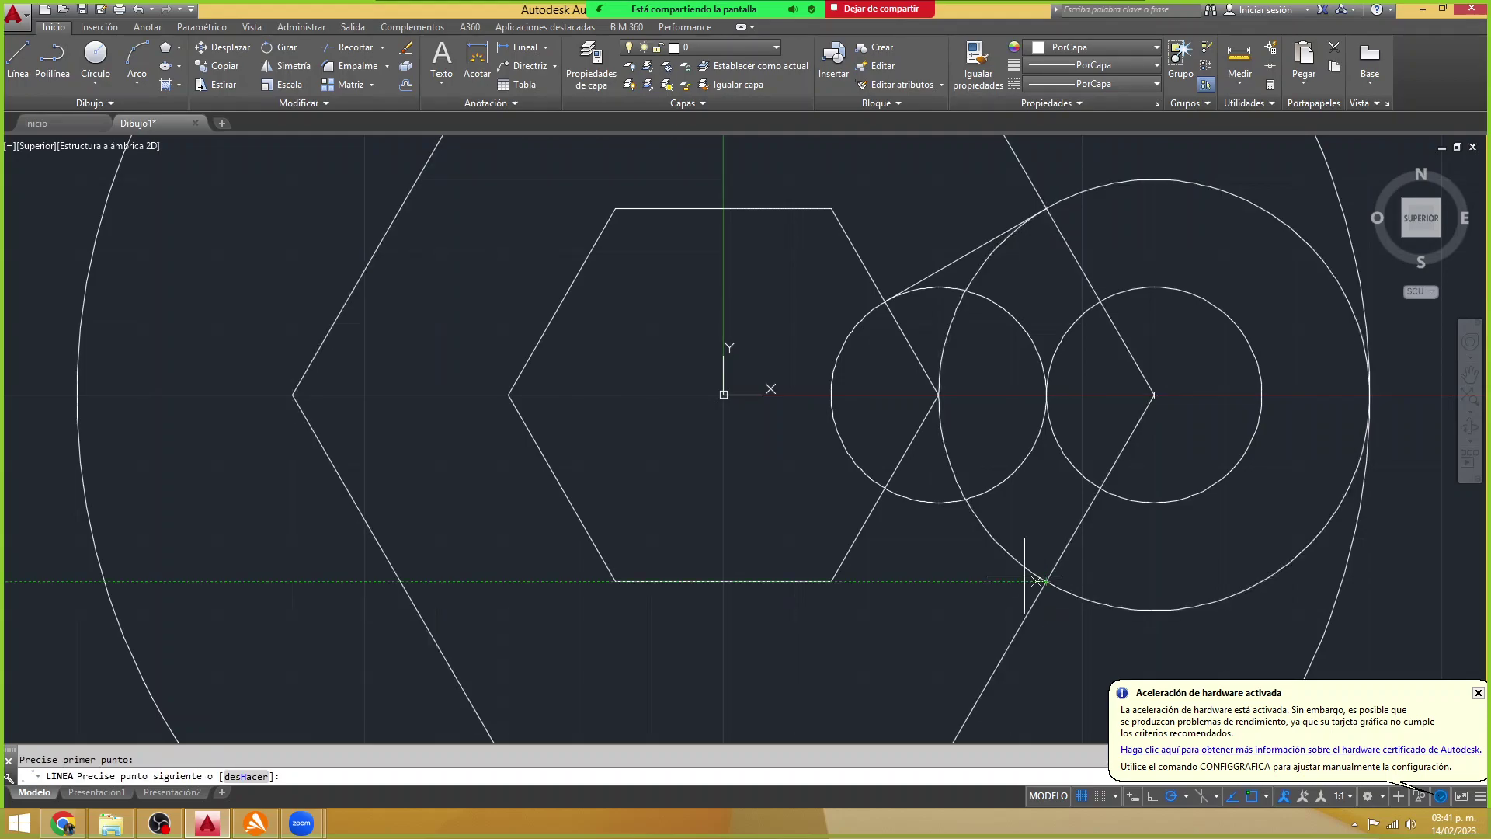
left_click(885, 488)
key("Return")
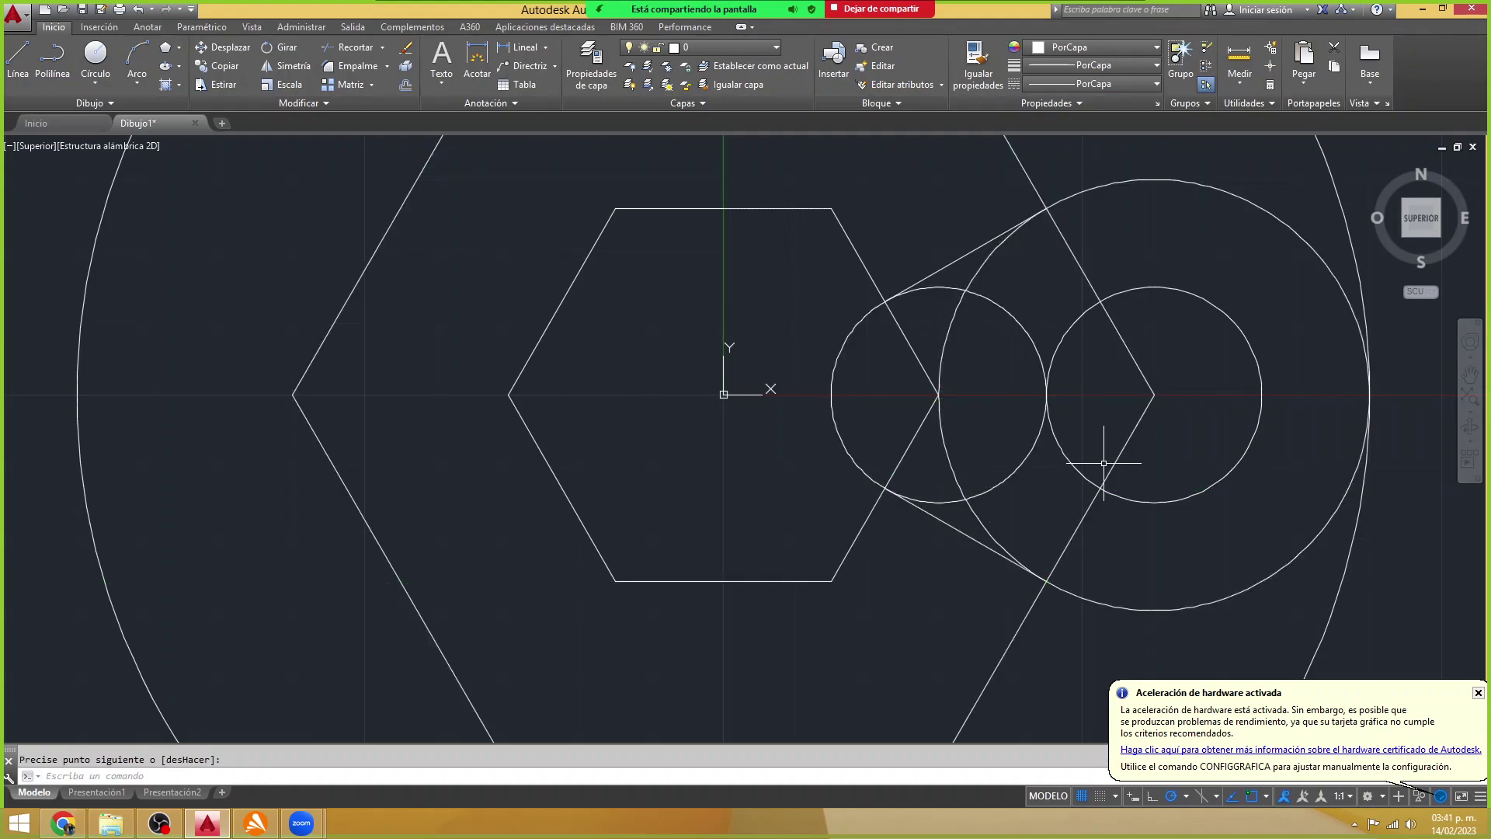
- Draw lines from the right circle's tangent points to the left circle's centre
key("Return")
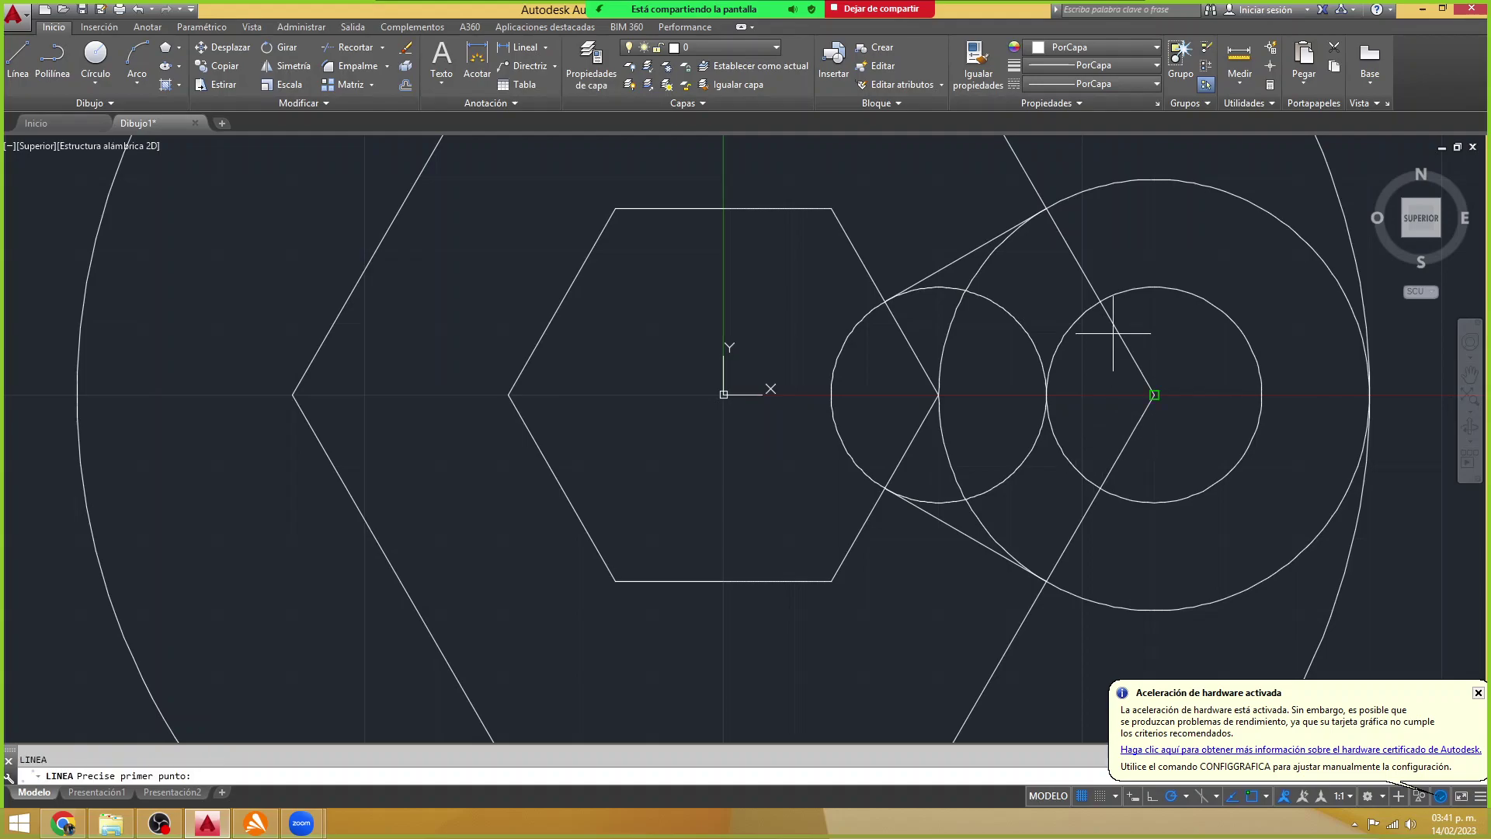
left_click(1101, 301)
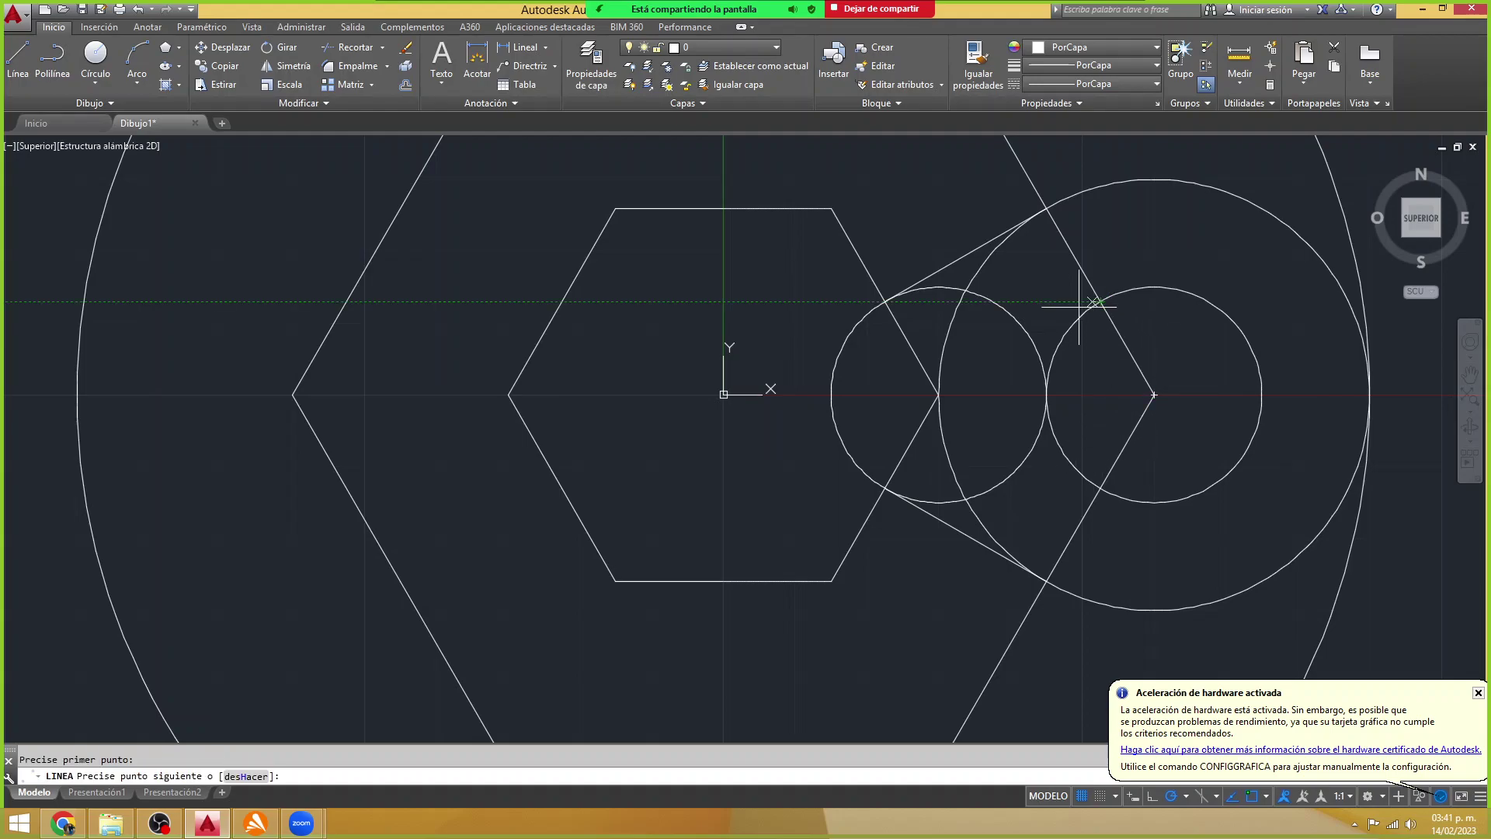
left_click(940, 395)
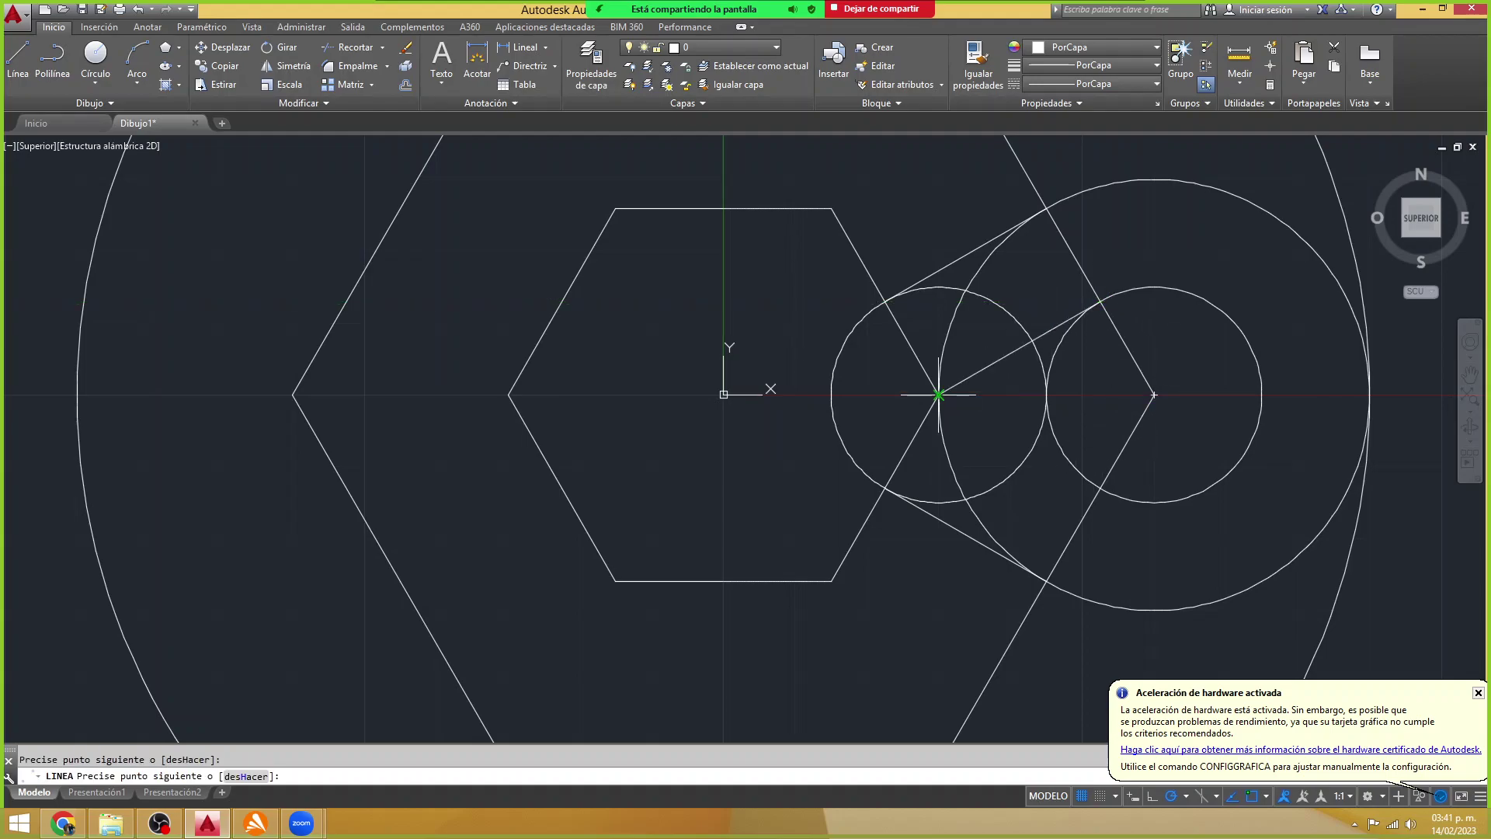
left_click(1101, 488)
key("Escape")
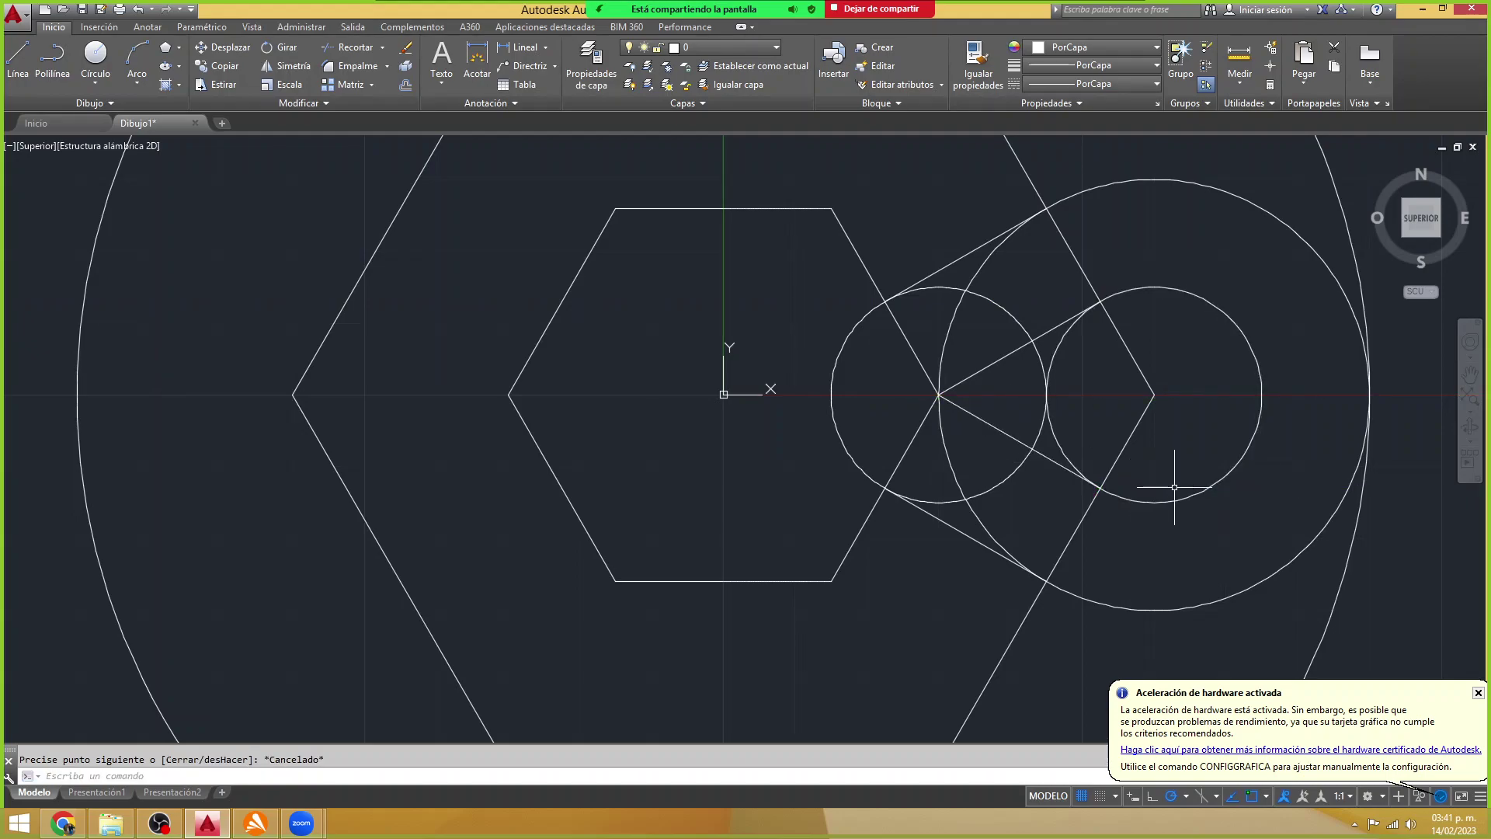
key("alt+Tab")
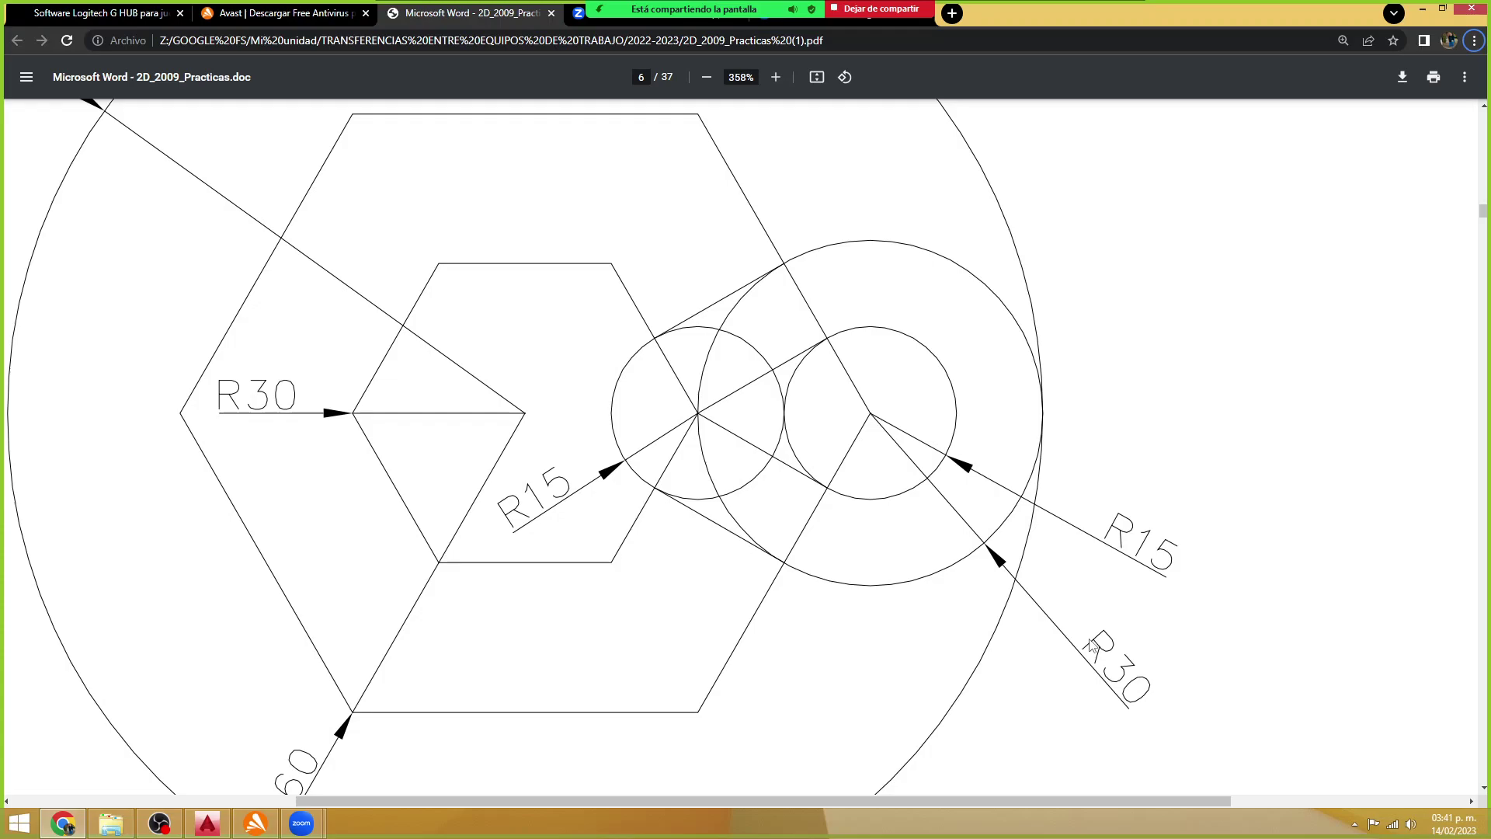
- Recentre the view and erase the large outer circle
key("alt+Tab")
scroll(1085, 629, "down", 2)
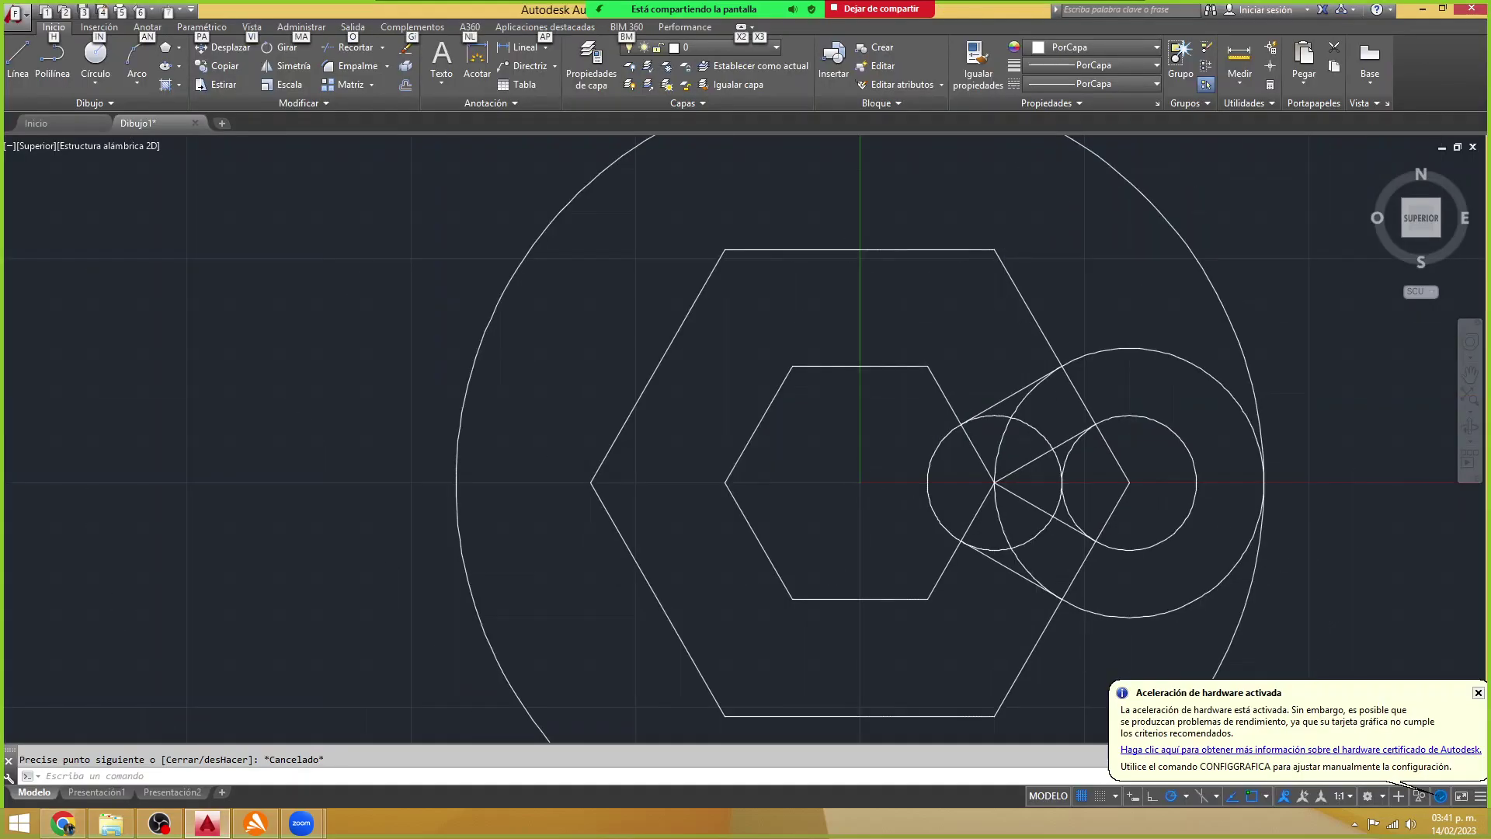
scroll(1085, 629, "down", 2)
mouse_move(965, 495)
middle_mouse_down()
mouse_move(891, 488)
mouse_move(826, 445)
middle_mouse_up()
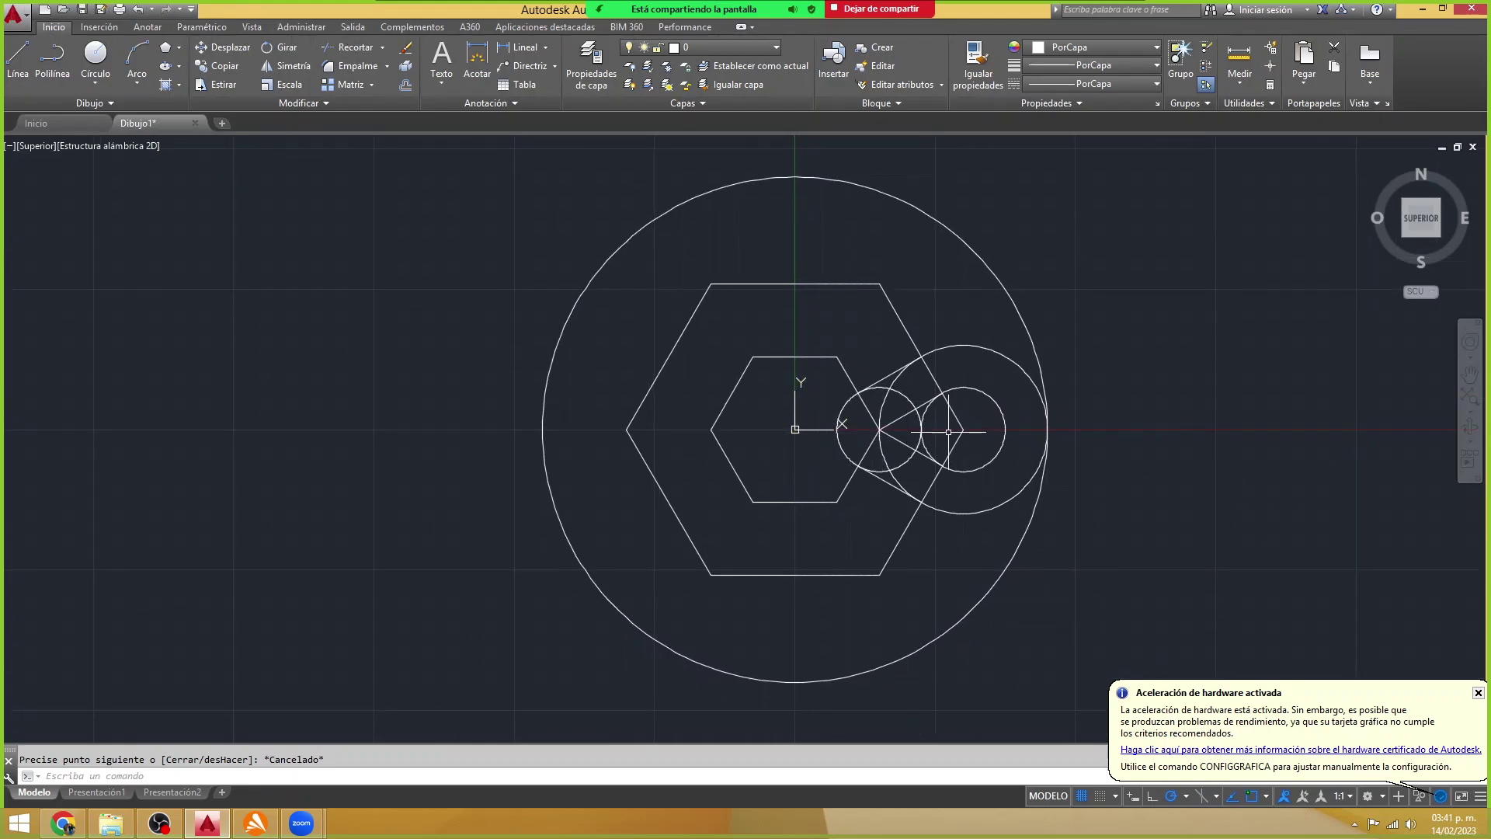
scroll(948, 436, "up", 1)
scroll(948, 437, "down", 1)
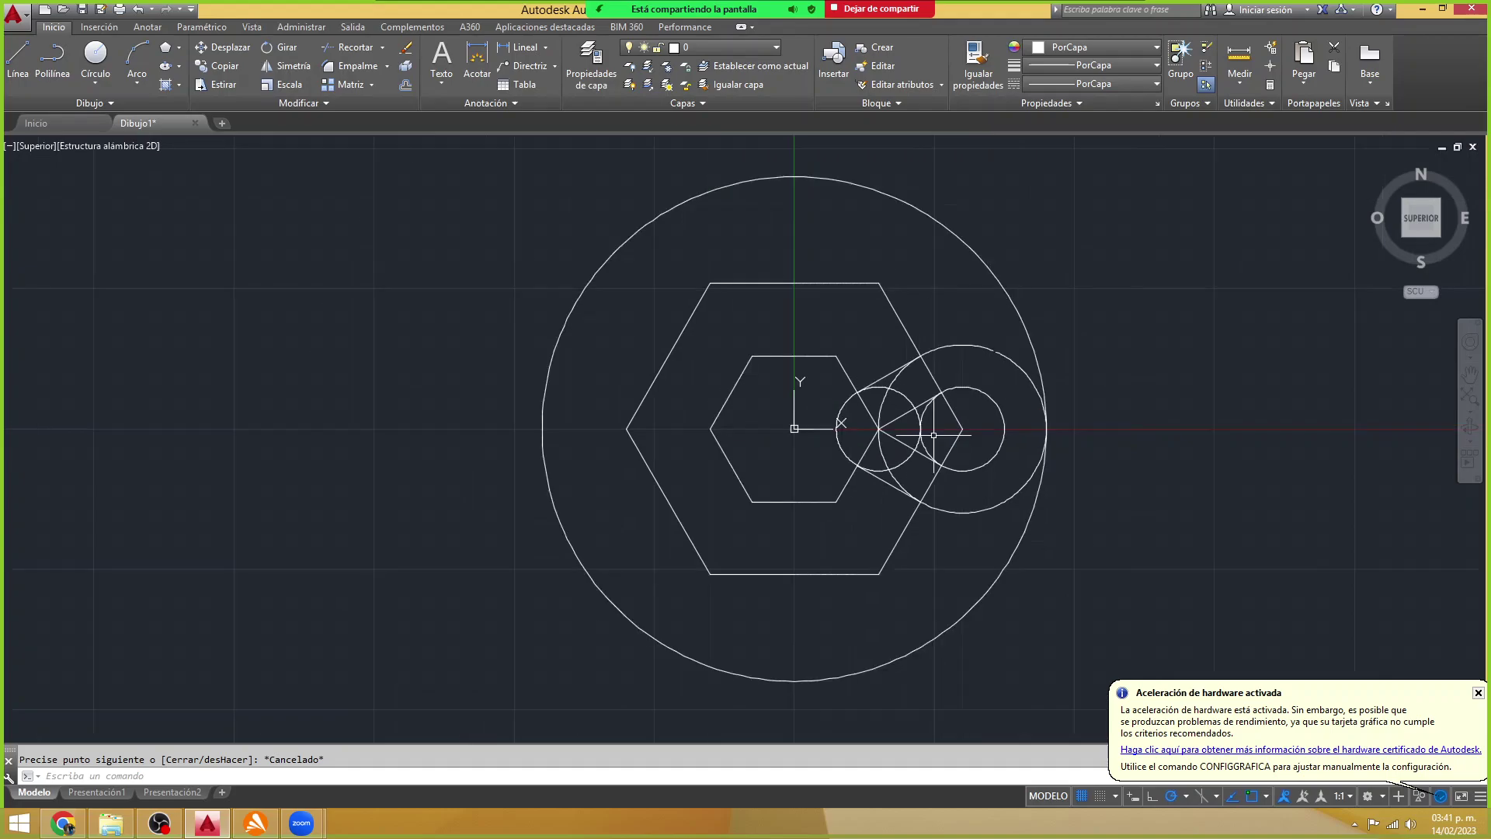
left_click(1082, 543)
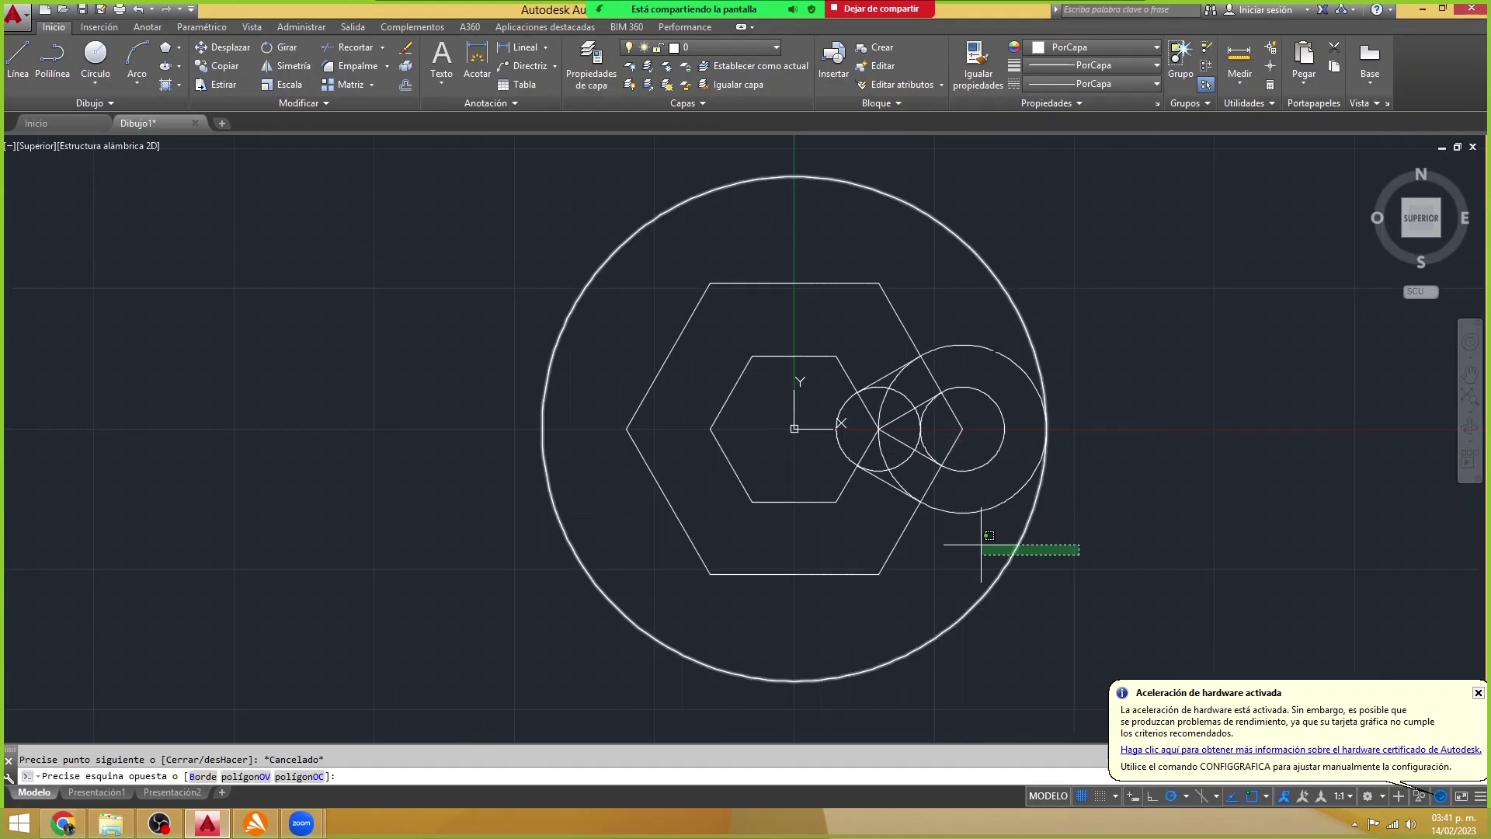
left_click(985, 544)
key("Delete")
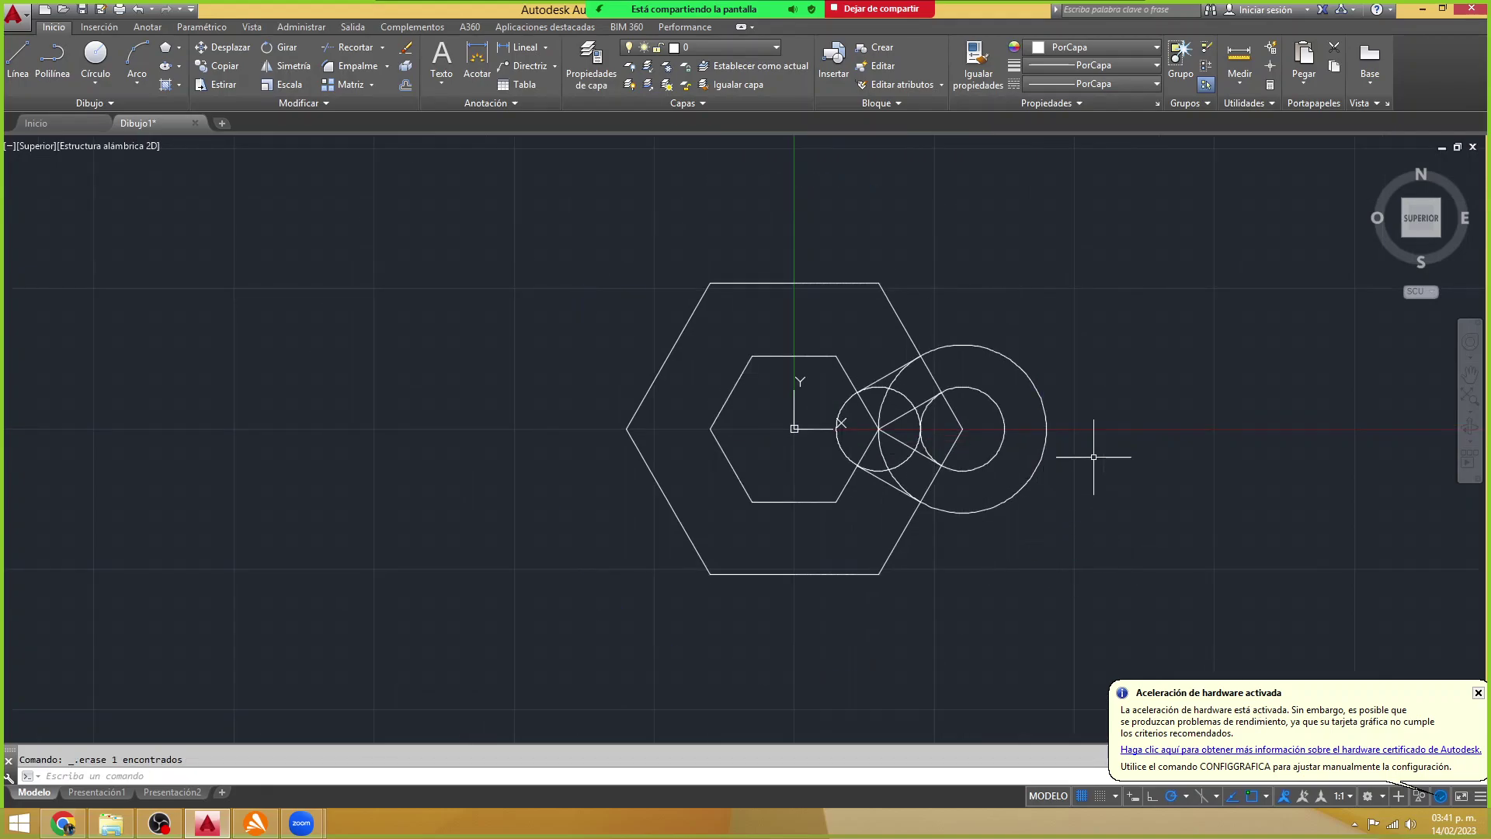
- Window-select the whole construction, check it against the PDF, then clear the selection
scroll(965, 467, "up", 2)
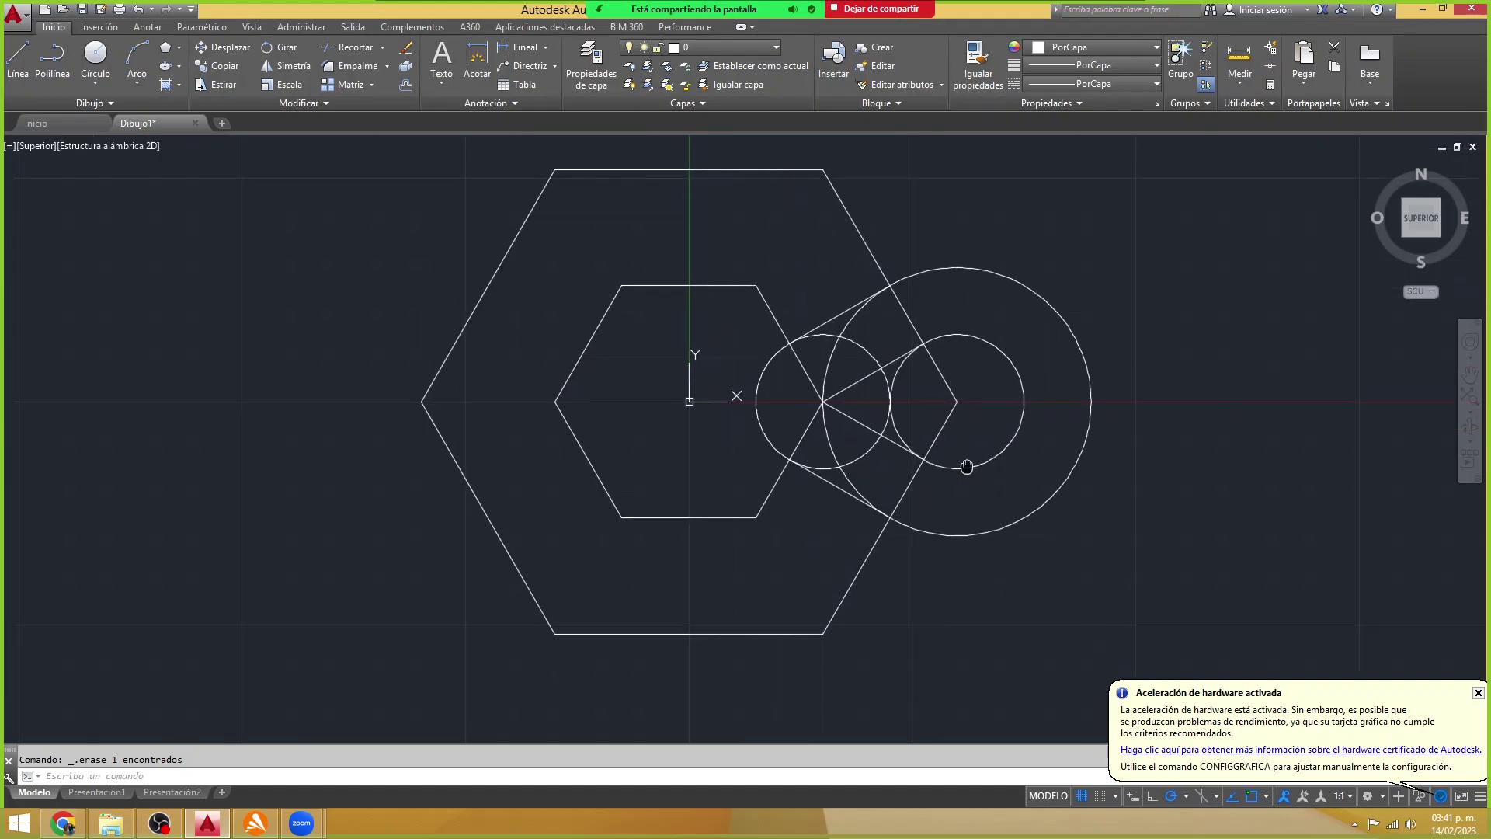
middle_click_drag(965, 466, 1045, 482)
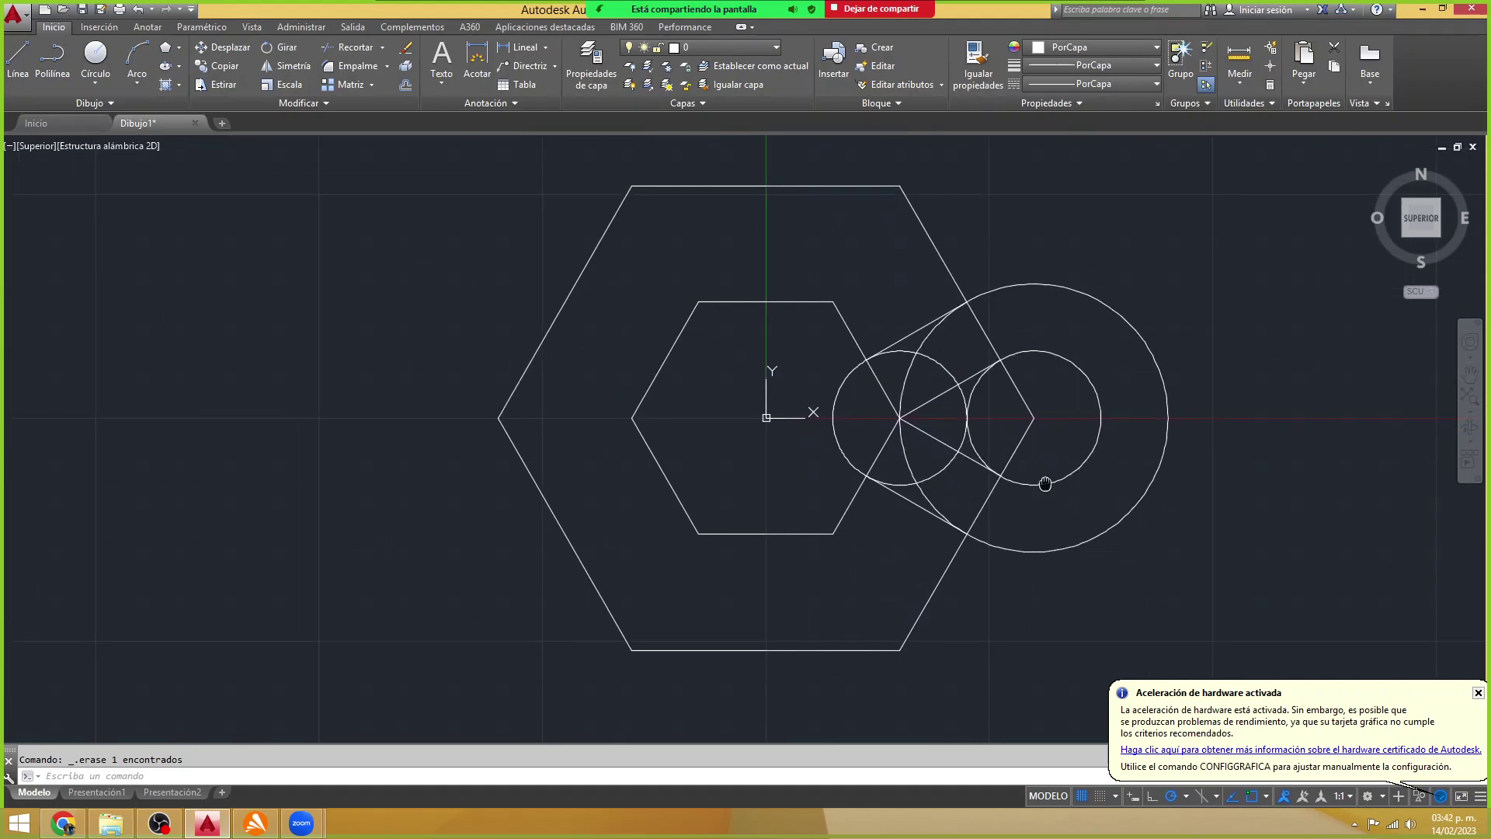
left_click(1226, 555)
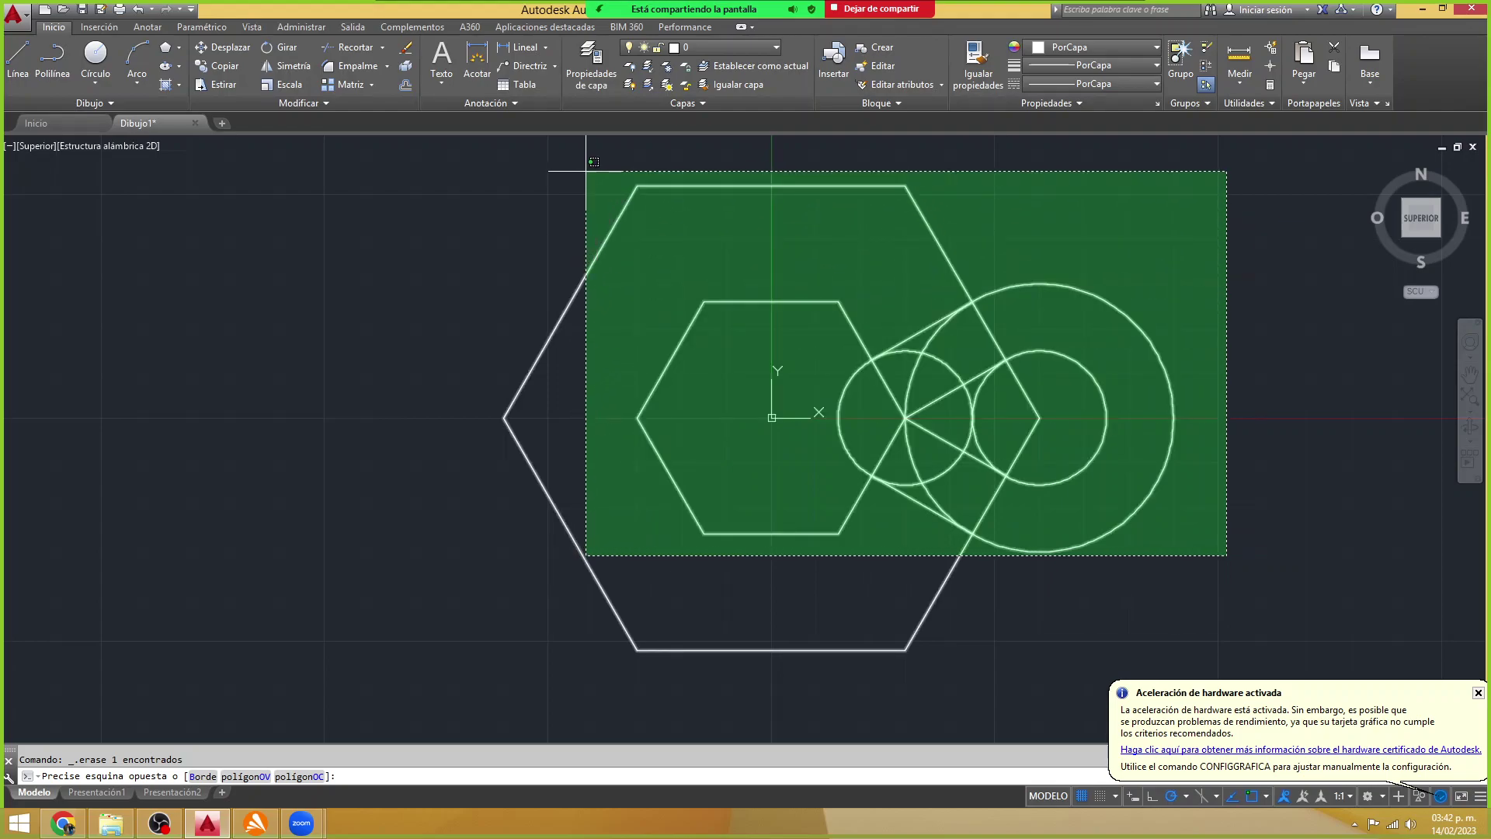
left_click(588, 165)
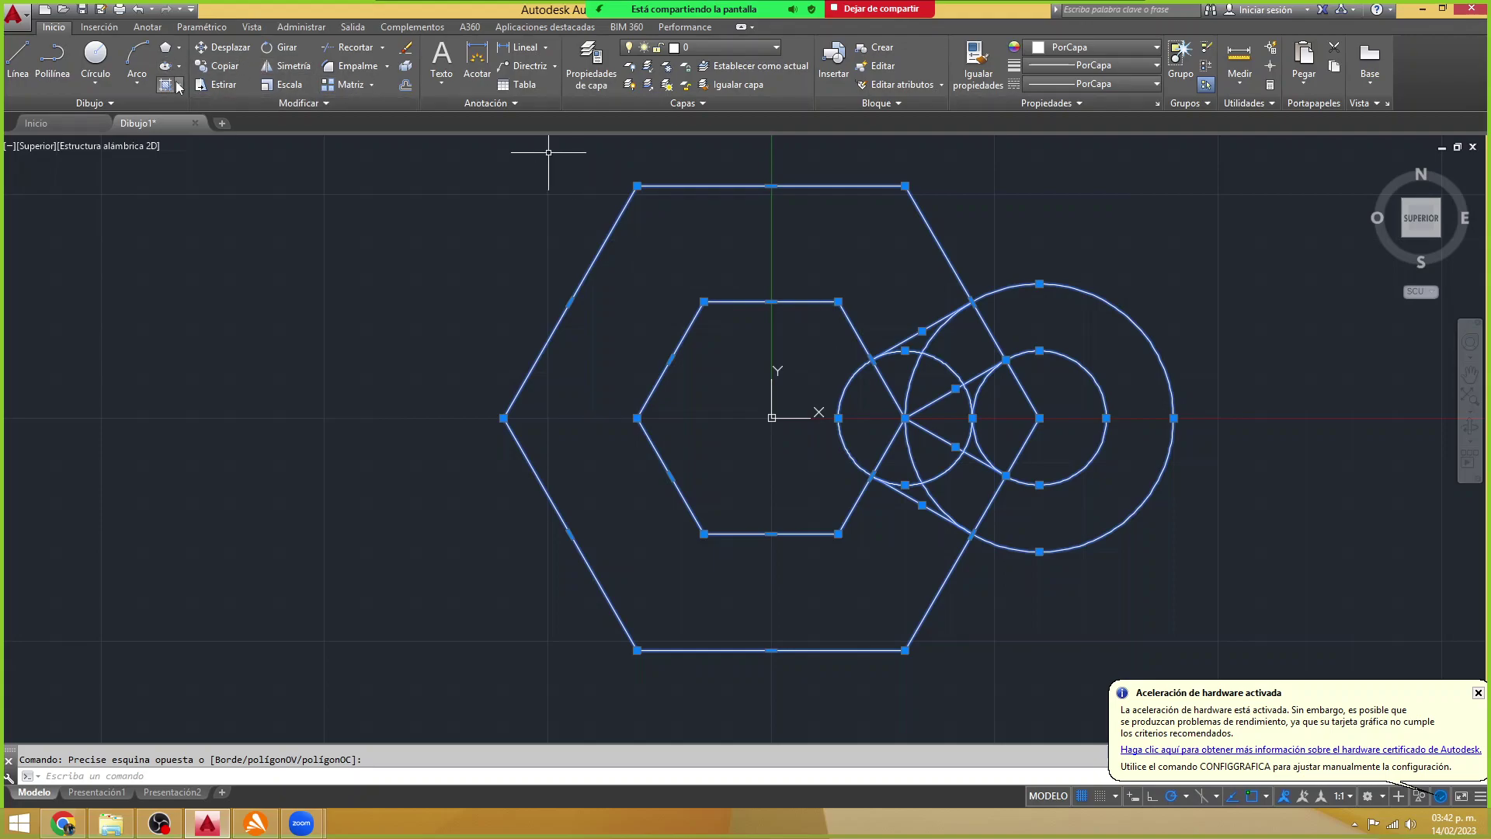
key("alt+Tab")
scroll(730, 501, "down", 2)
scroll(632, 476, "down", 5)
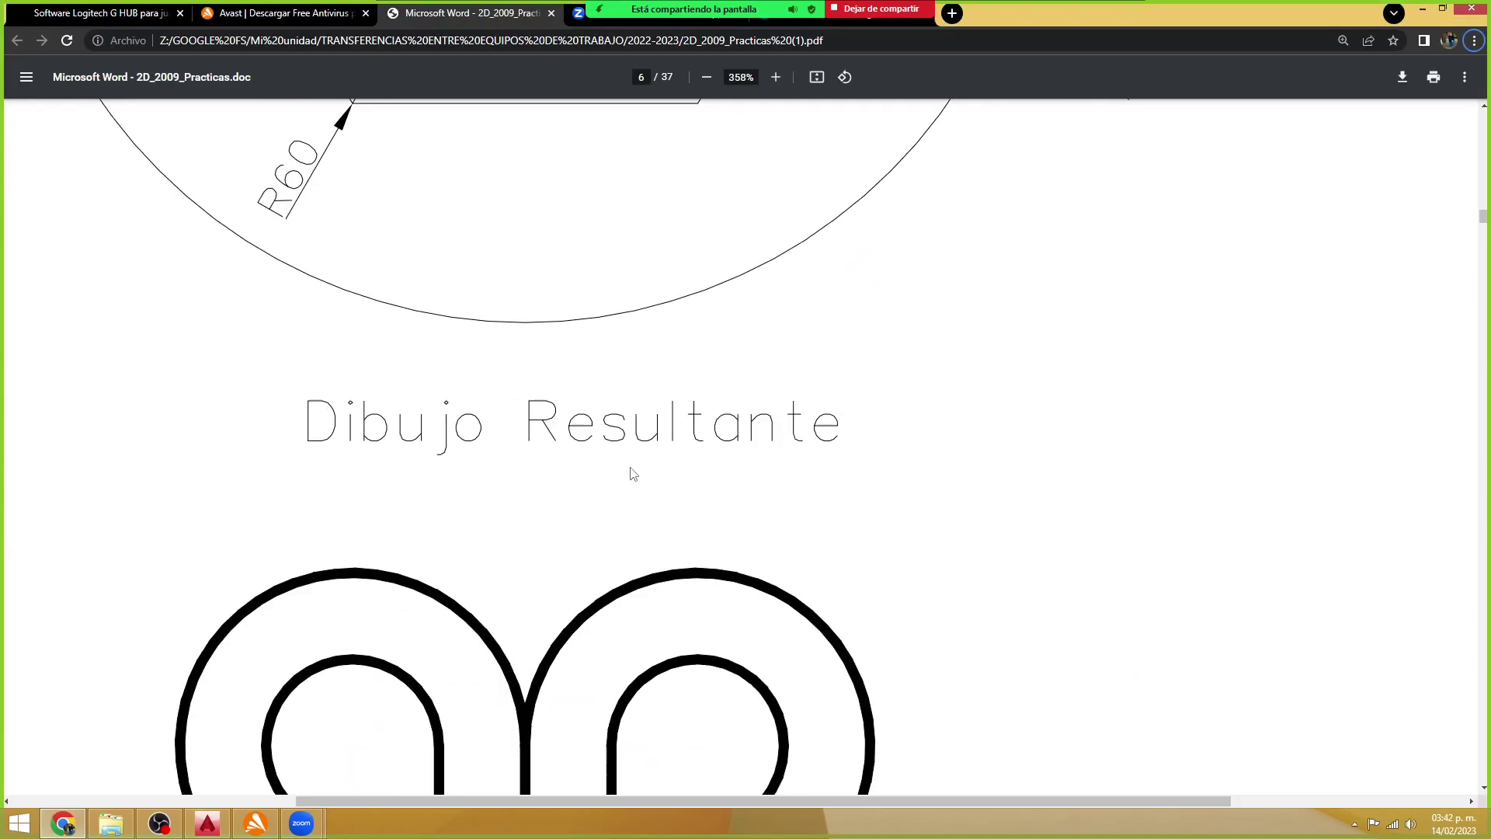
scroll(632, 474, "down", 4)
scroll(632, 473, "down", 4)
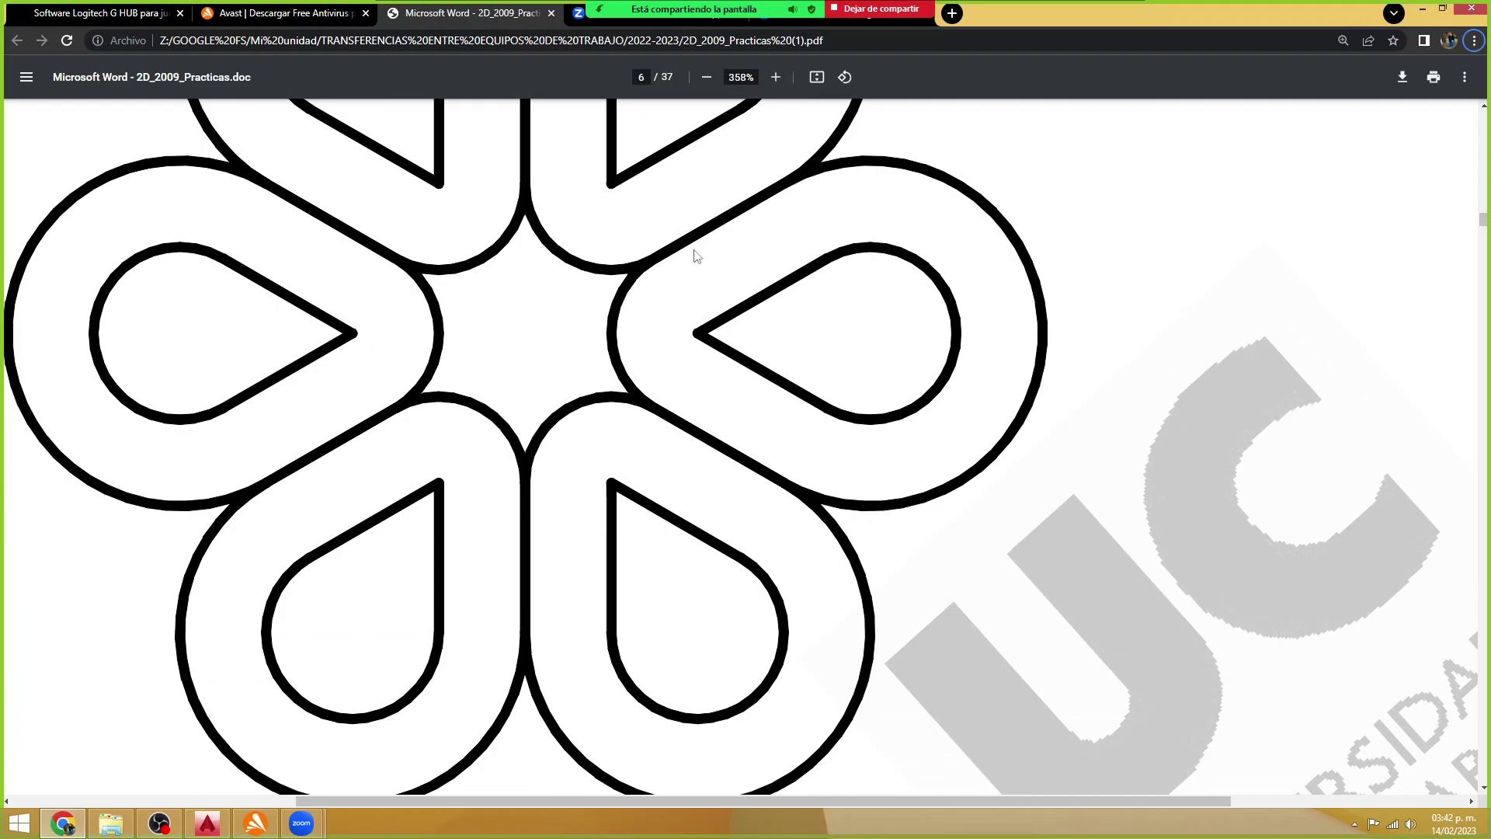
key("alt+Tab")
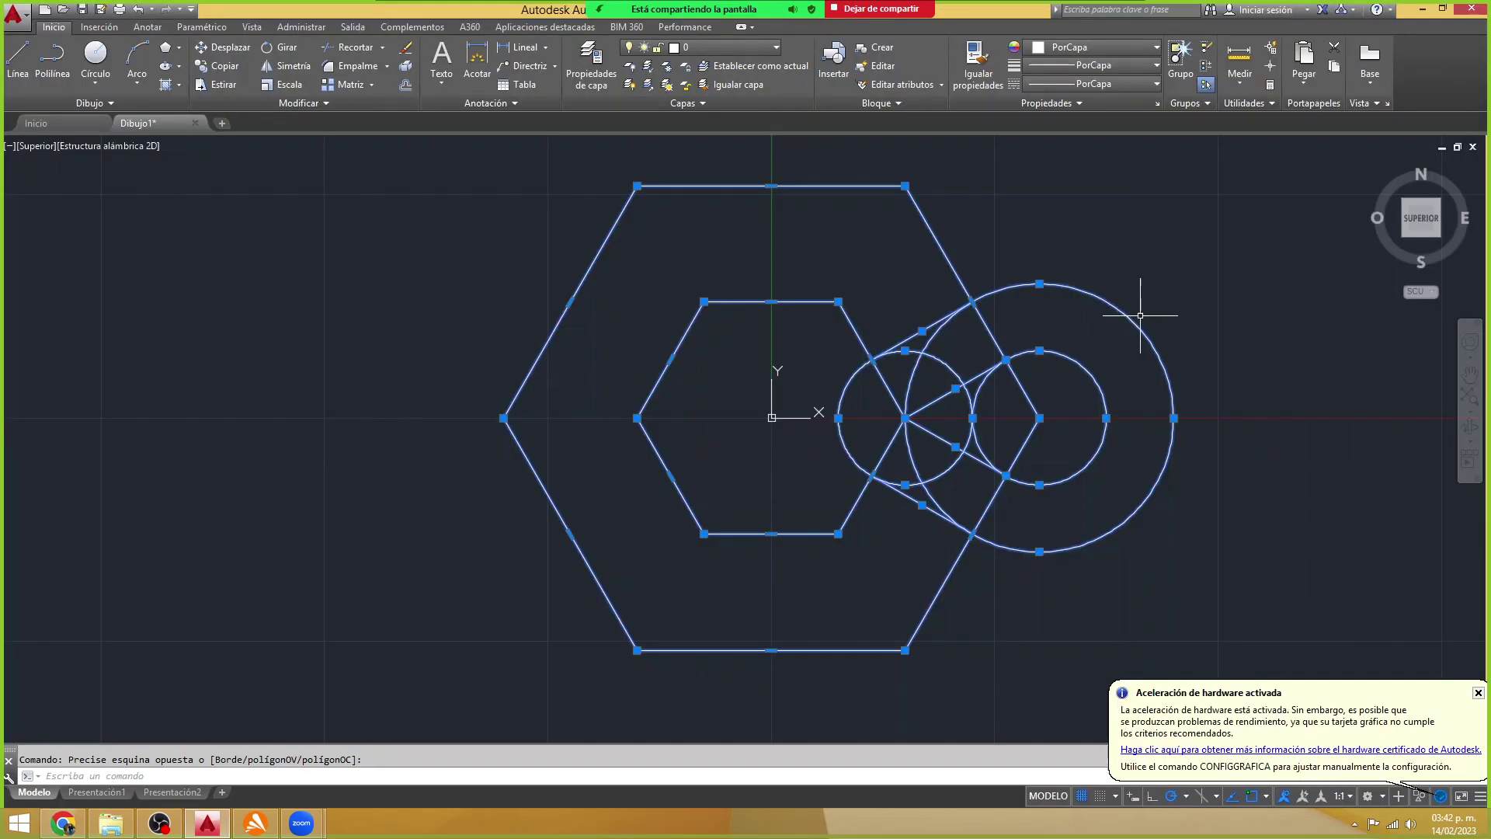
key("Escape")
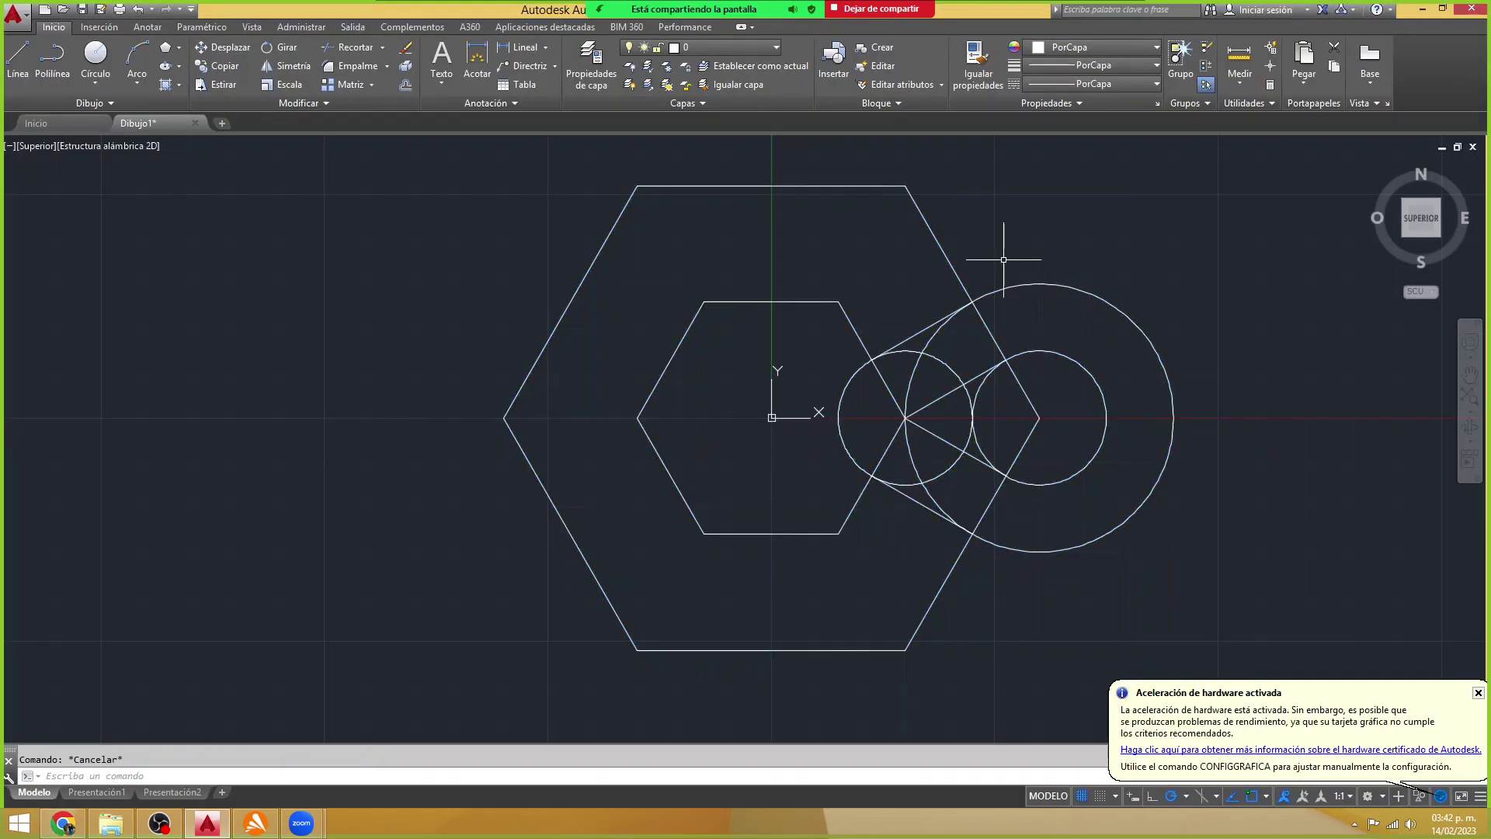
- Window-select both hexagons and erase them
left_click(947, 215)
left_click(730, 324)
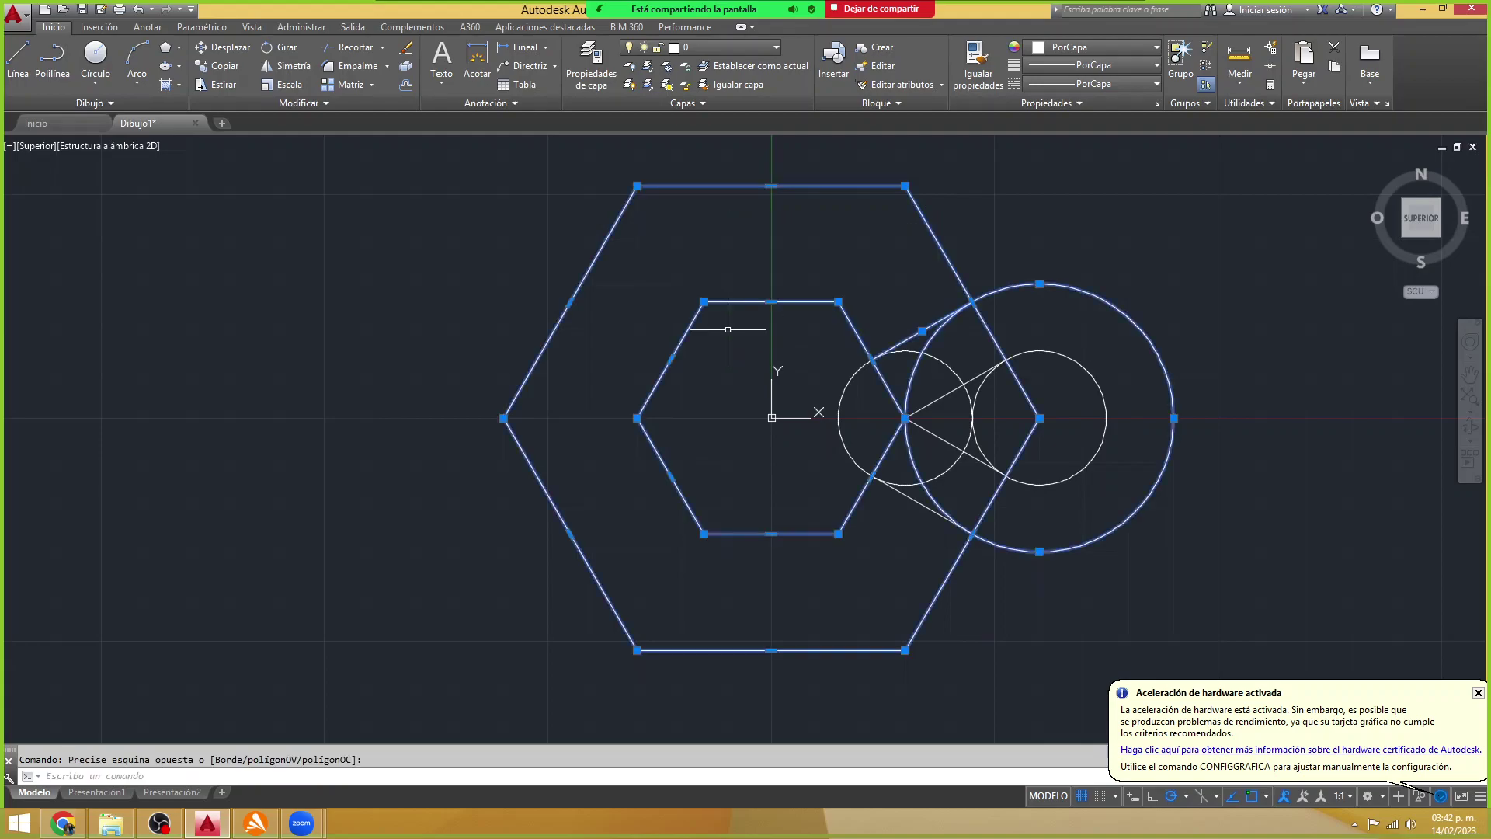
key("Escape")
left_click(728, 328)
left_click(489, 215)
key("Delete")
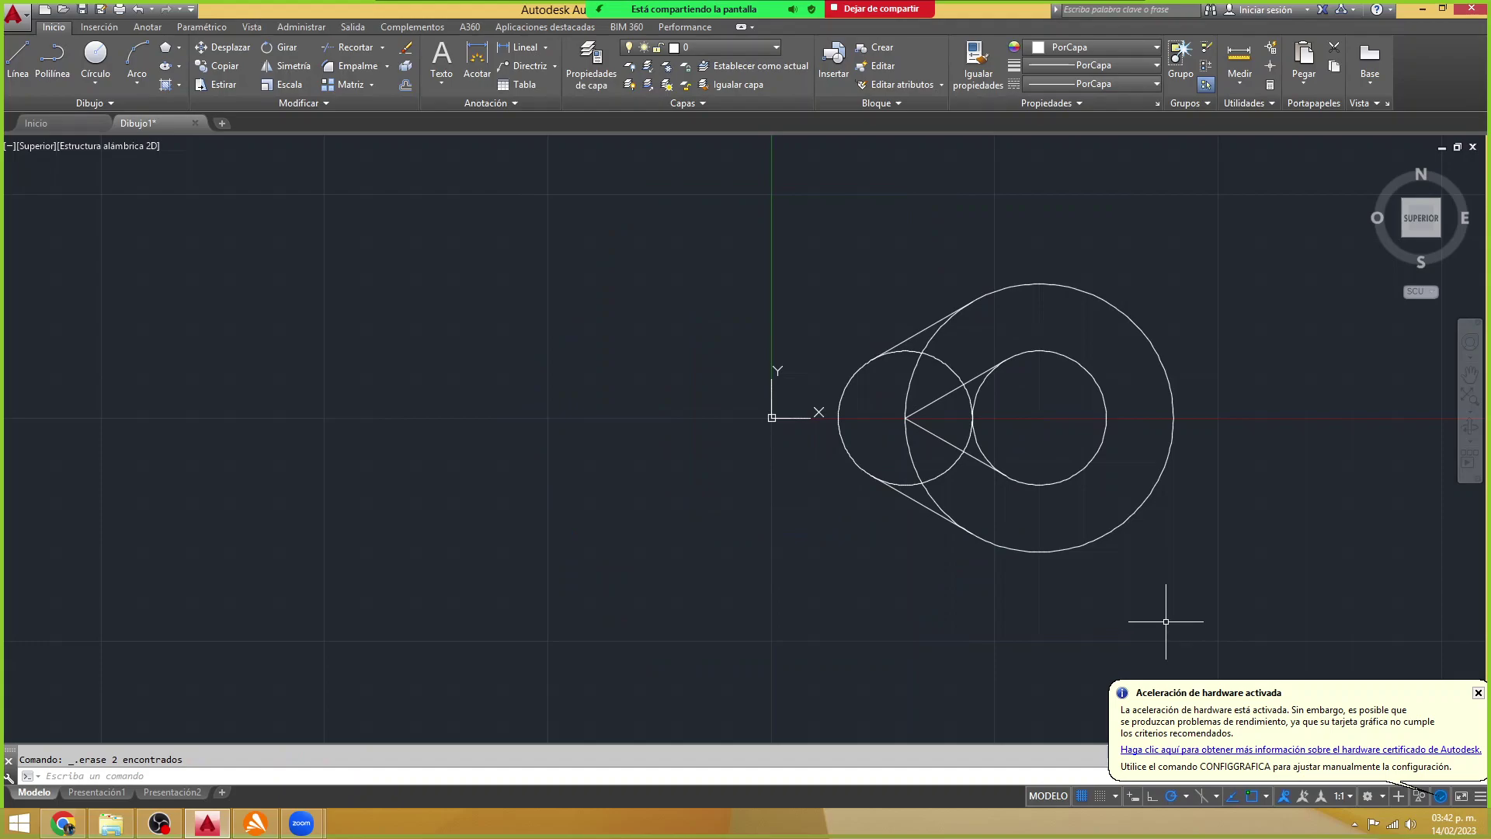
- Select all circles and lines as cutting edges and trim the big circle's arcs near both lines
left_click(1228, 563)
left_click(590, 189)
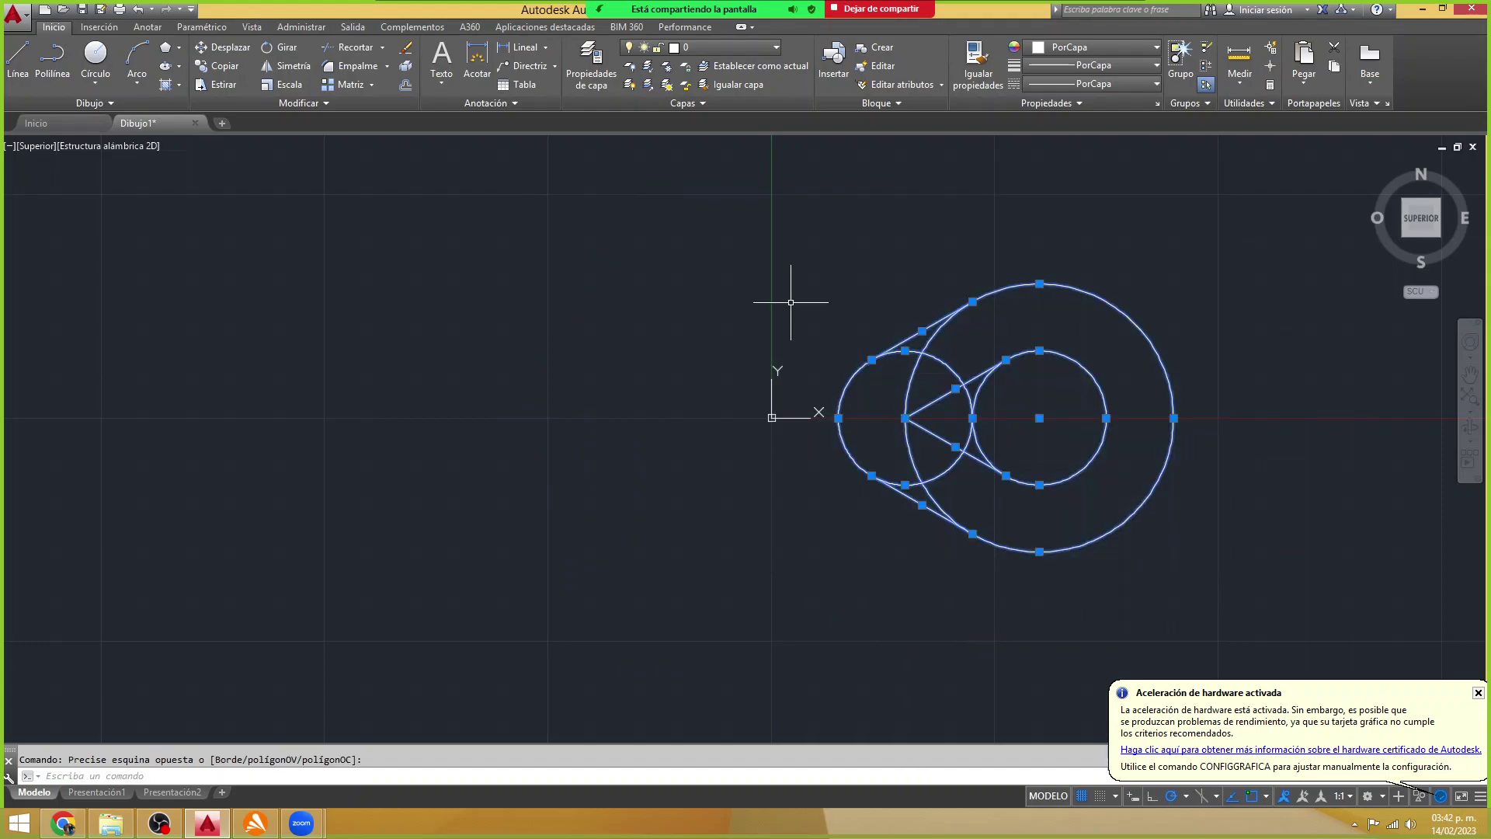
left_click(345, 48)
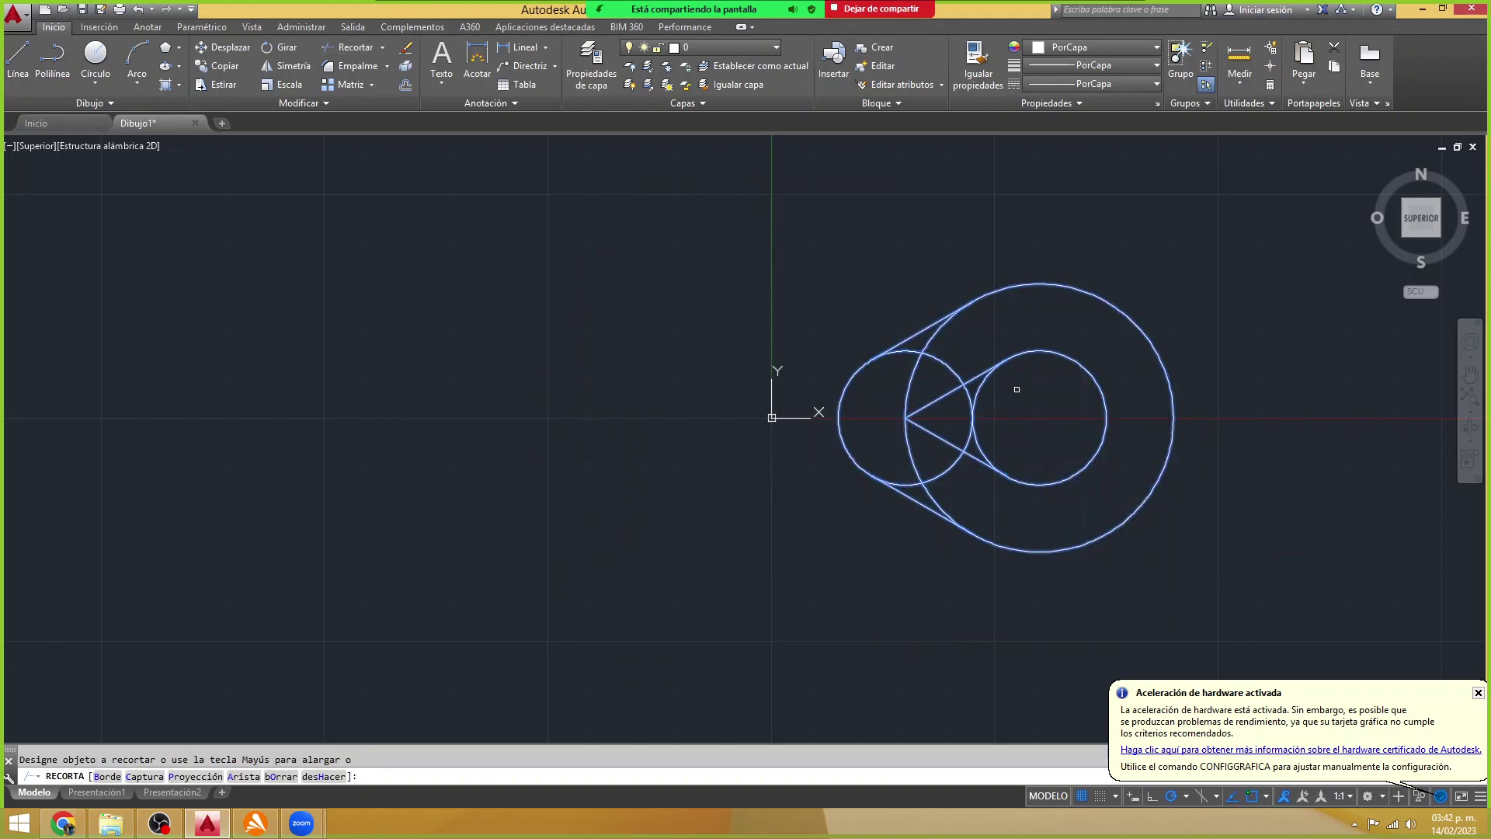
scroll(1006, 397, "up", 4)
scroll(1006, 398, "down", 2)
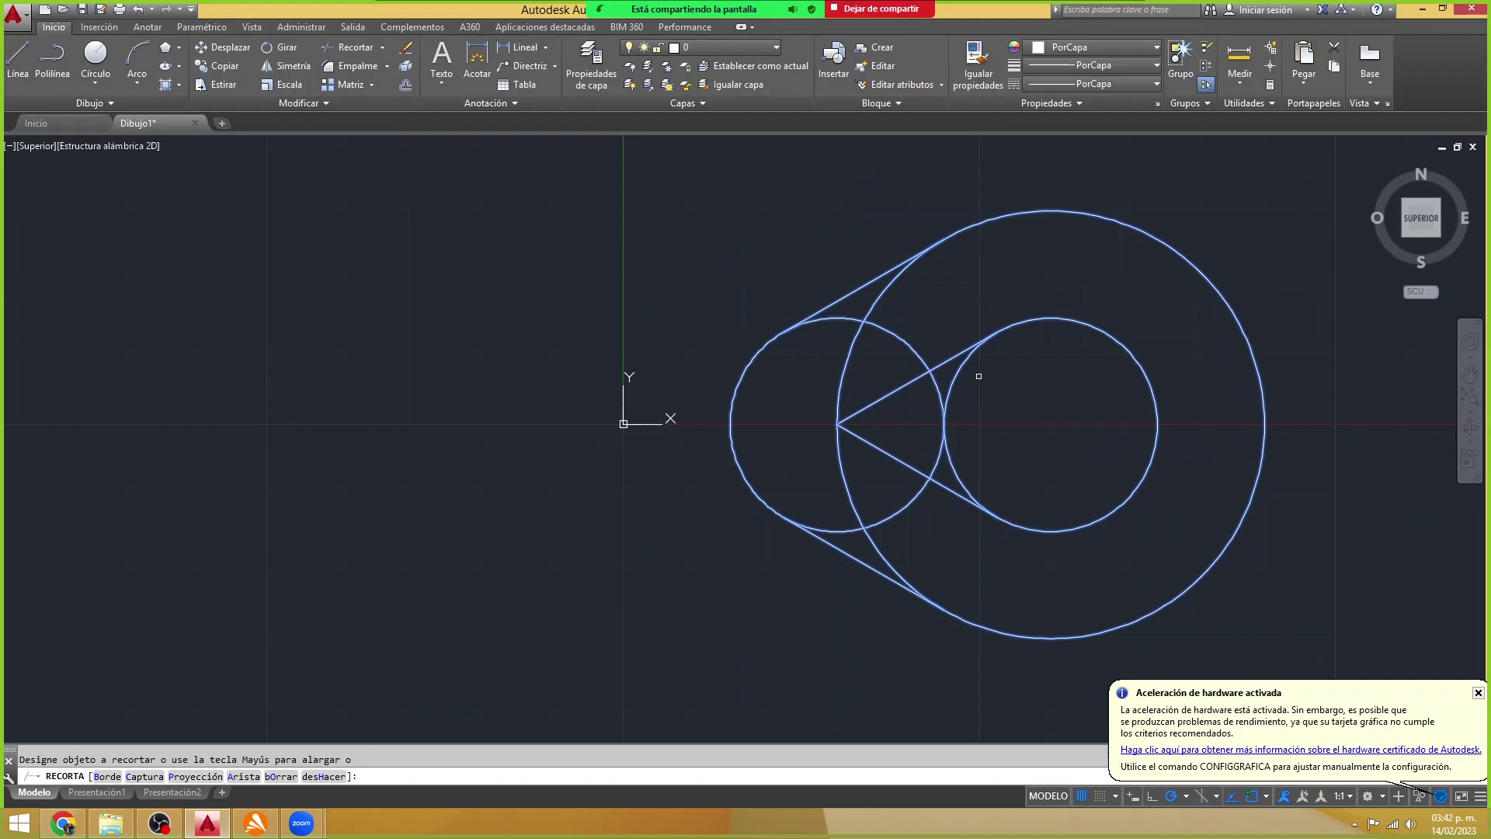
left_click(893, 289)
left_click(884, 547)
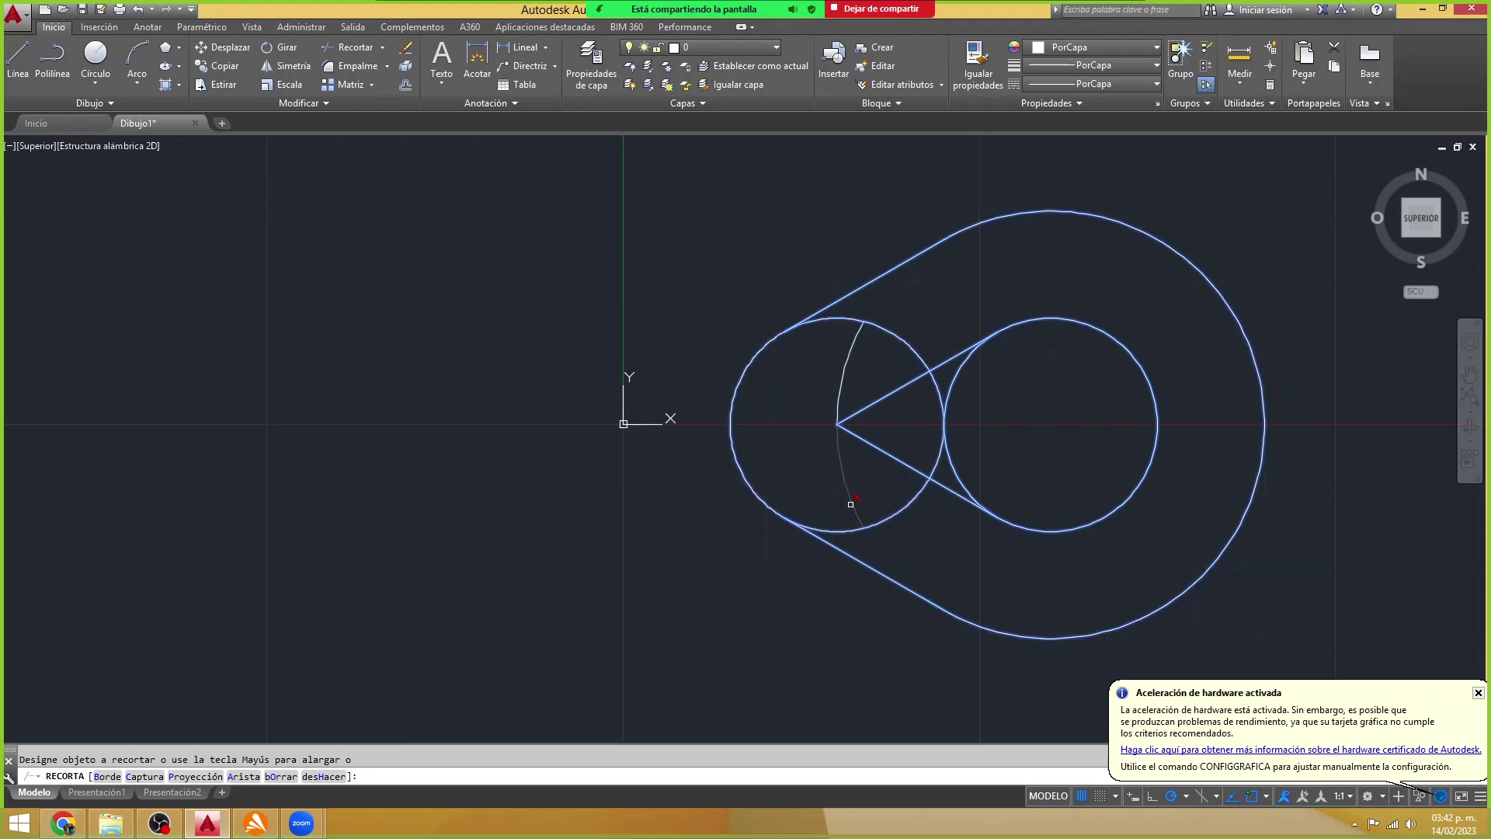
left_click(846, 474)
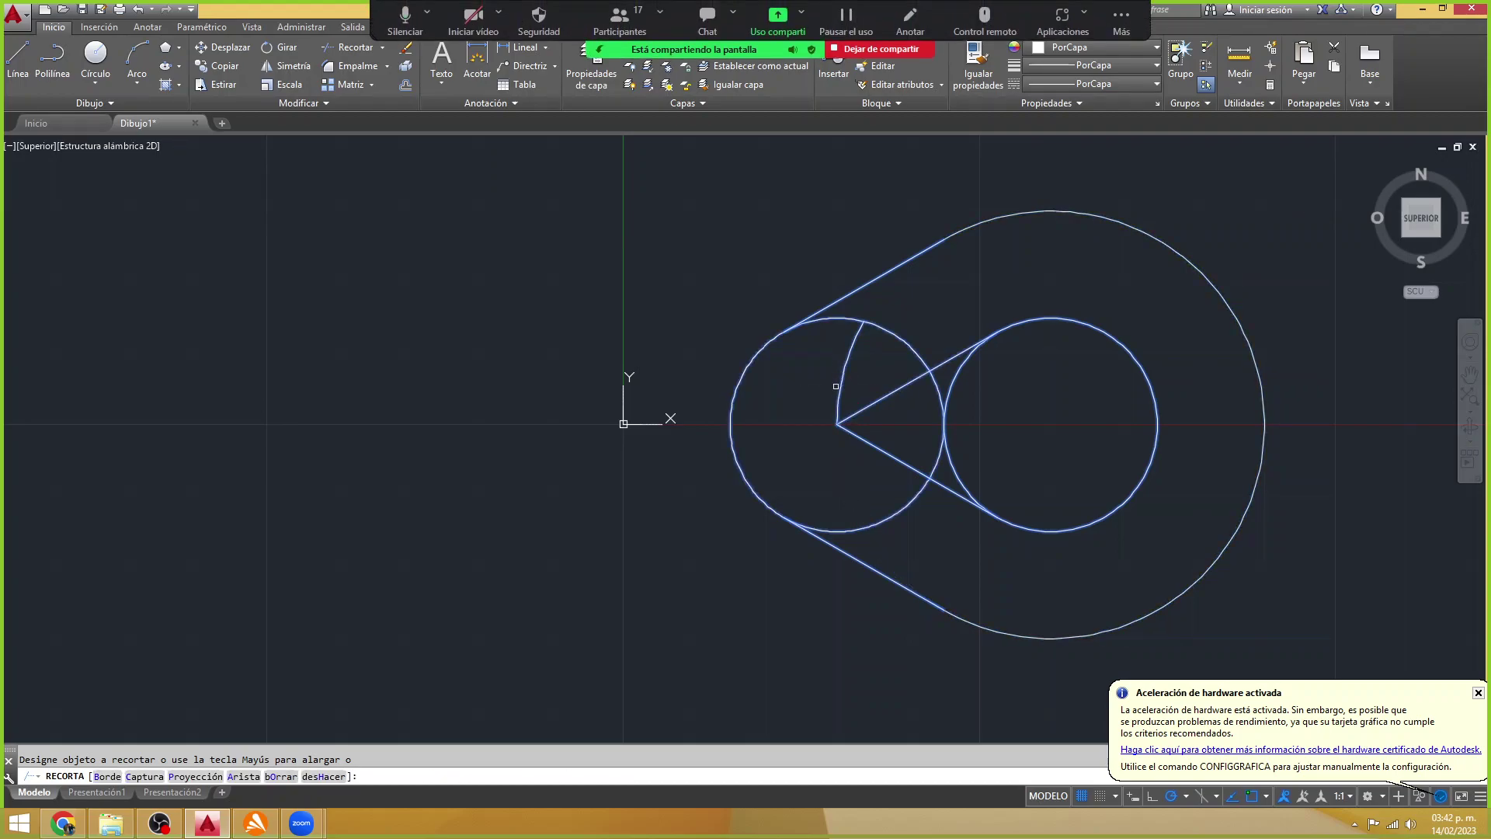
- Trim the left circle's and inner circle's unwanted arcs between the tangent lines
left_click(870, 320)
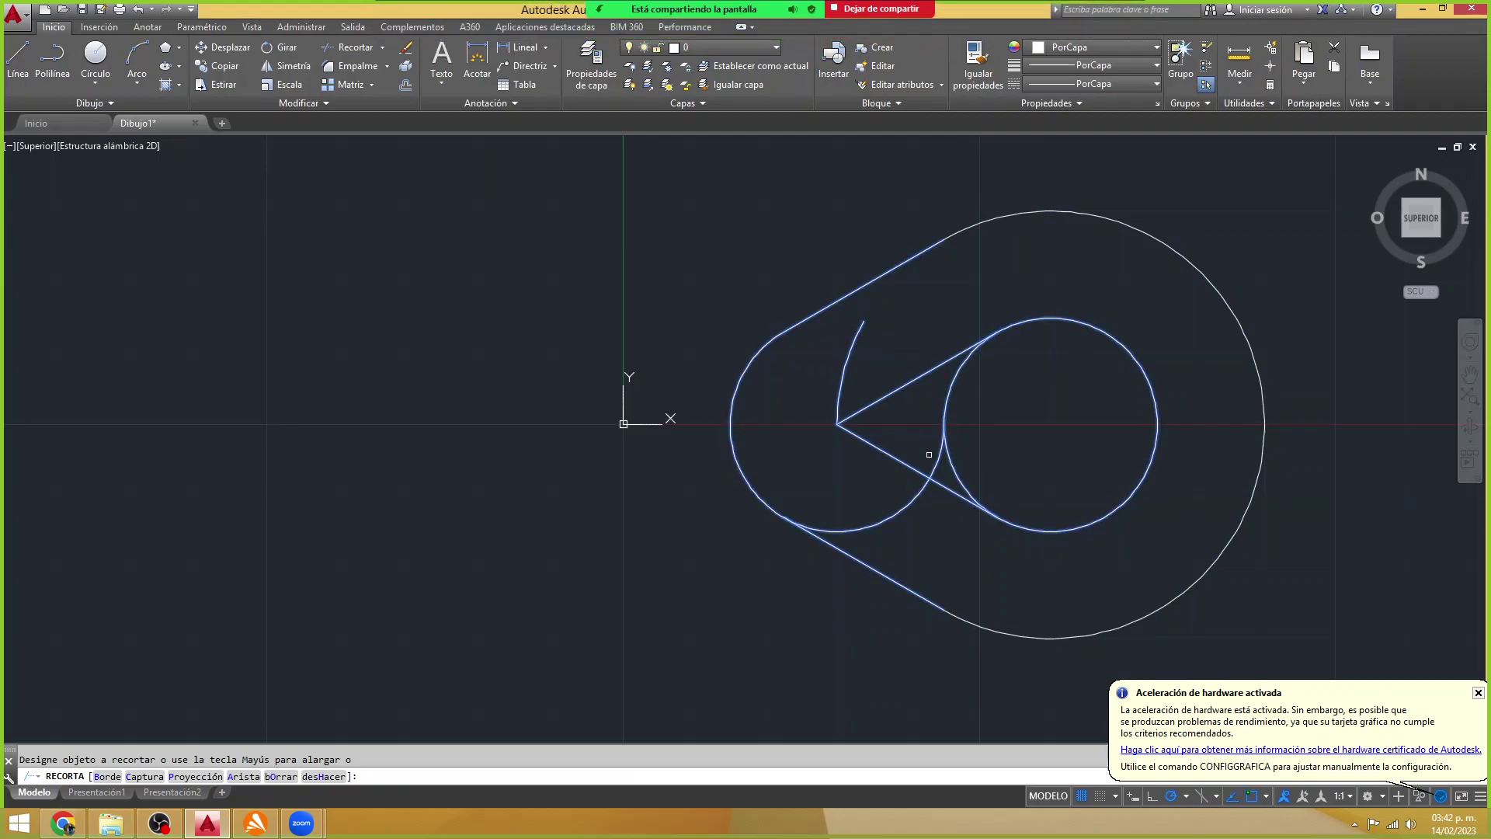
left_click(935, 459)
left_click(895, 511)
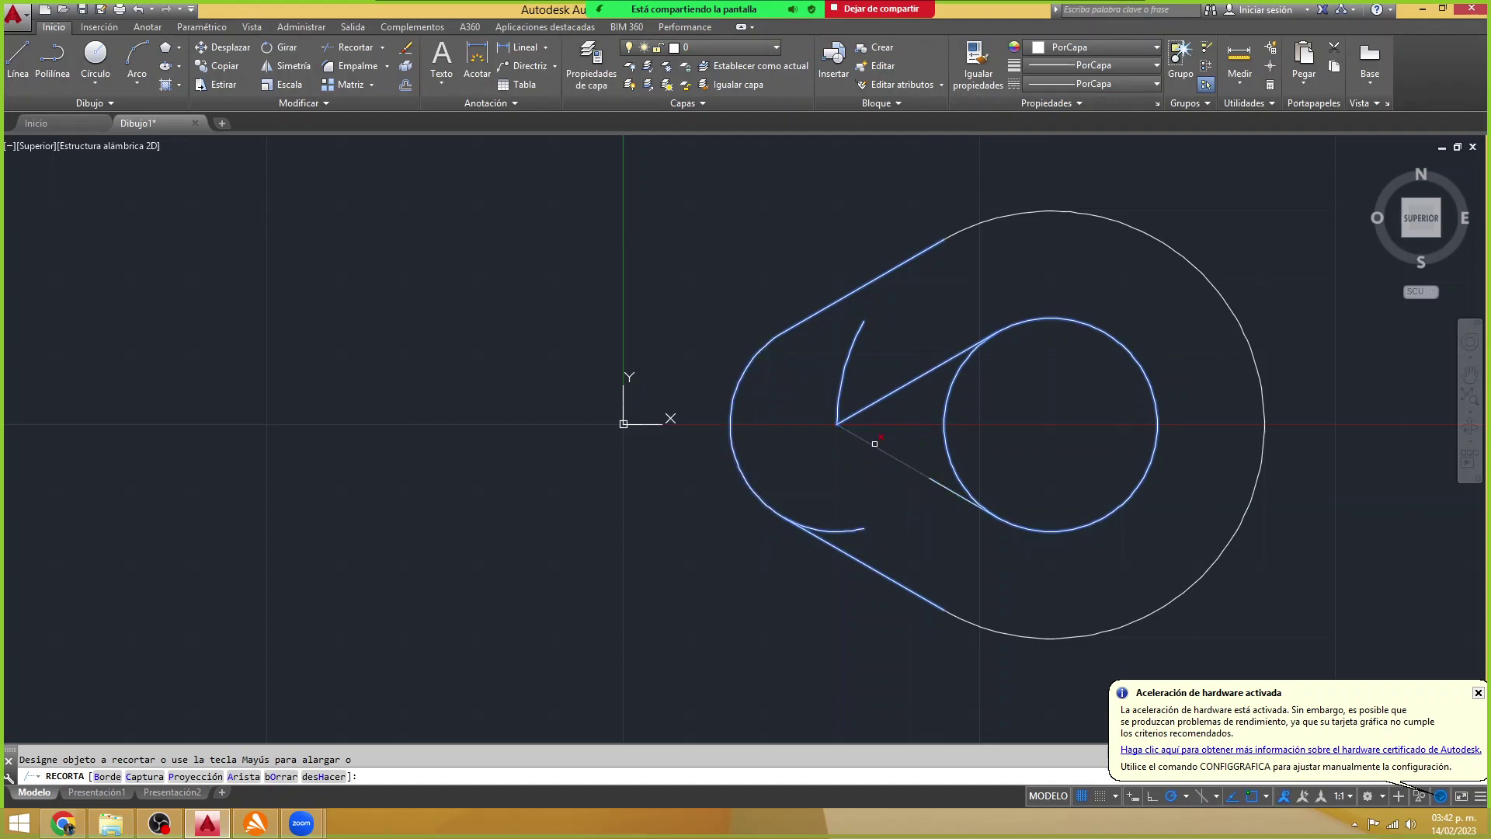
left_click(854, 525)
left_click(949, 388)
left_click(942, 398)
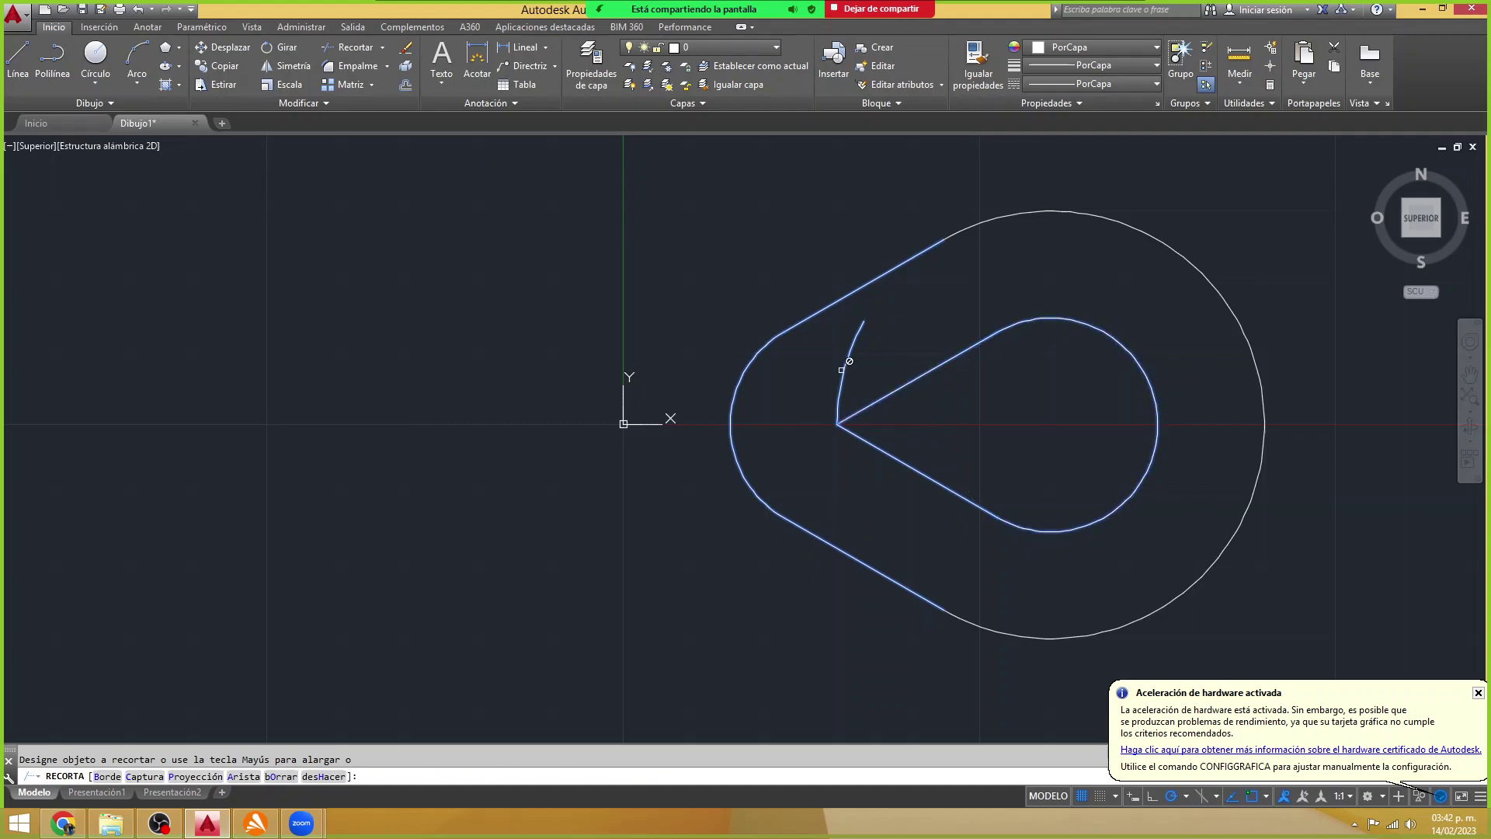
key("Escape")
- Delete the leftover arc stub so only the two teardrop outlines remain
left_click(866, 365)
left_click(806, 330)
key("Delete")
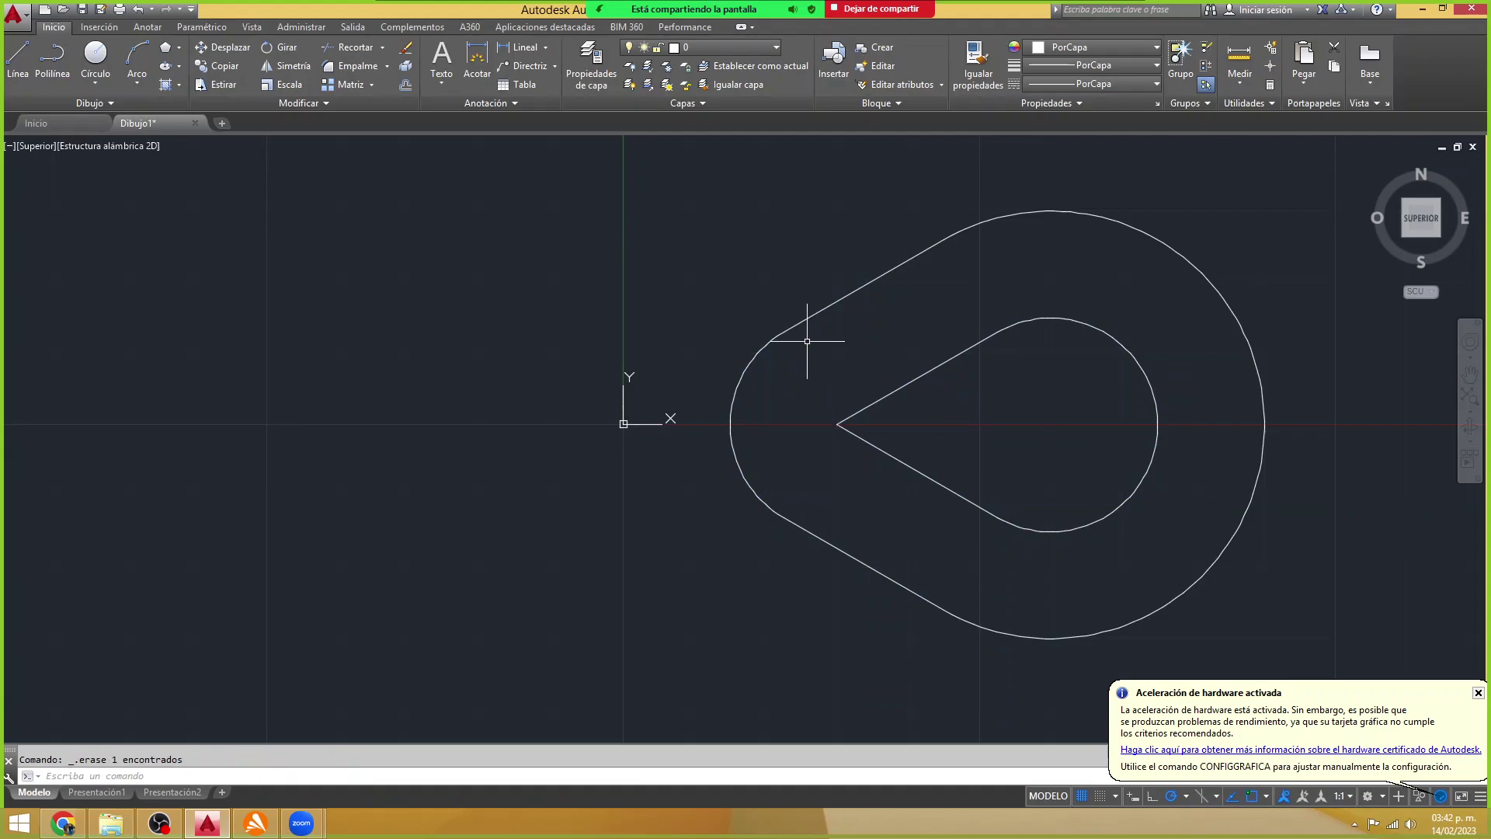
scroll(807, 341, "down", 2)
- View the six-petal flower reference PDF unobstructed, then return to the AutoCAD drawing
key("alt+Tab")
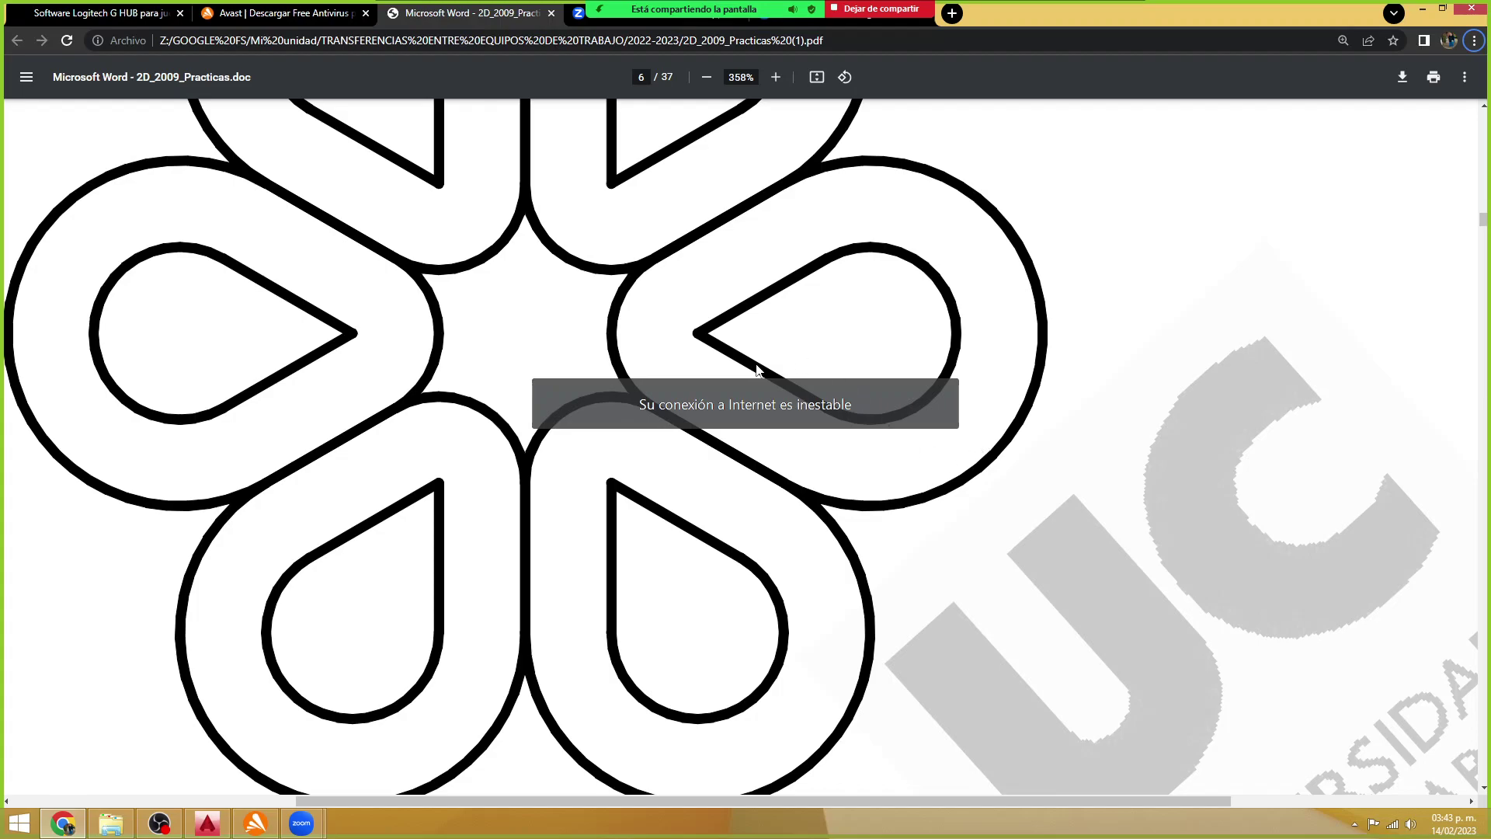
mouse_move(381, 23)
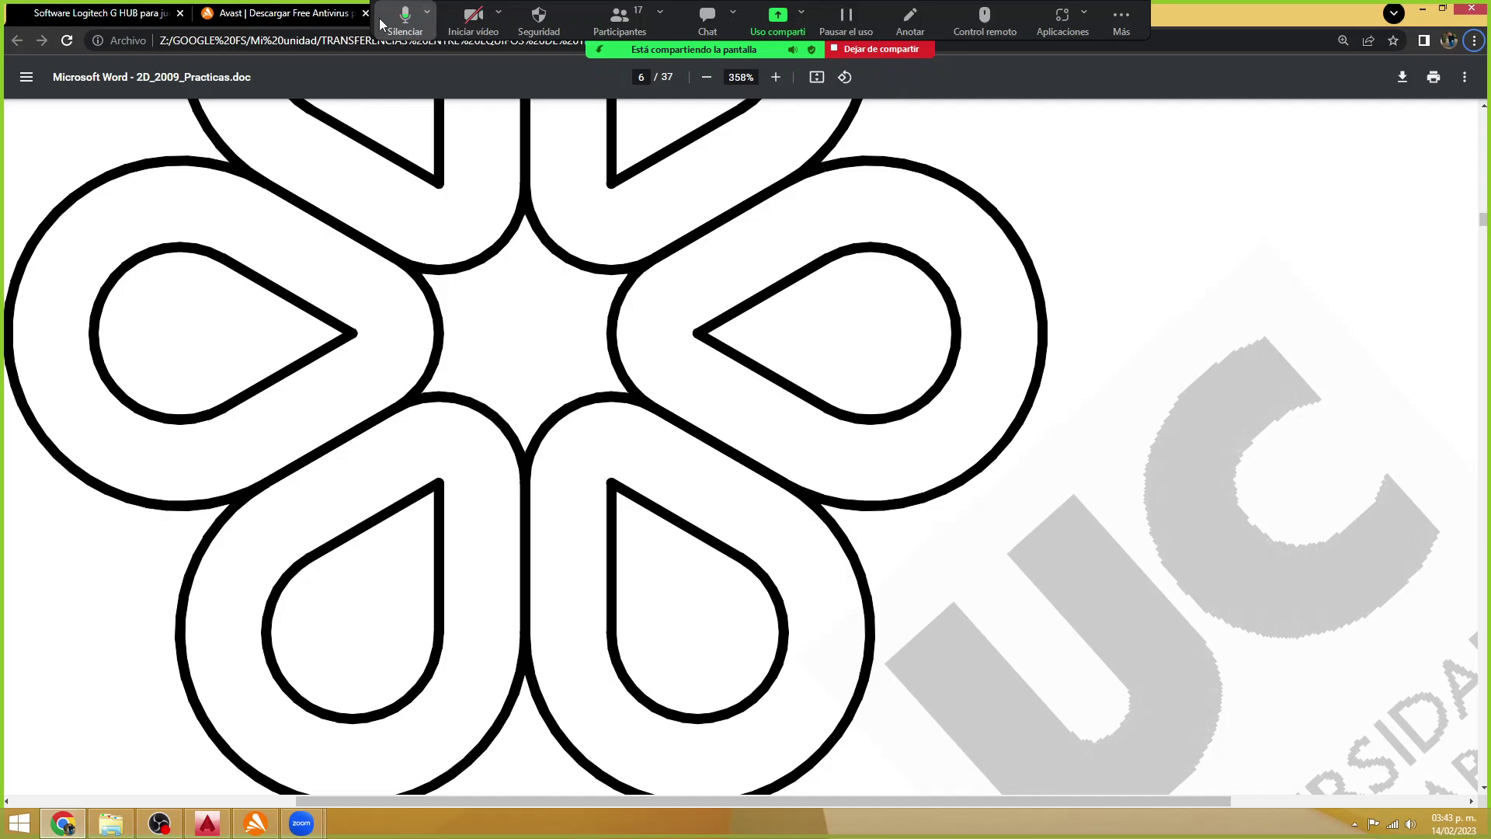
left_click(159, 823)
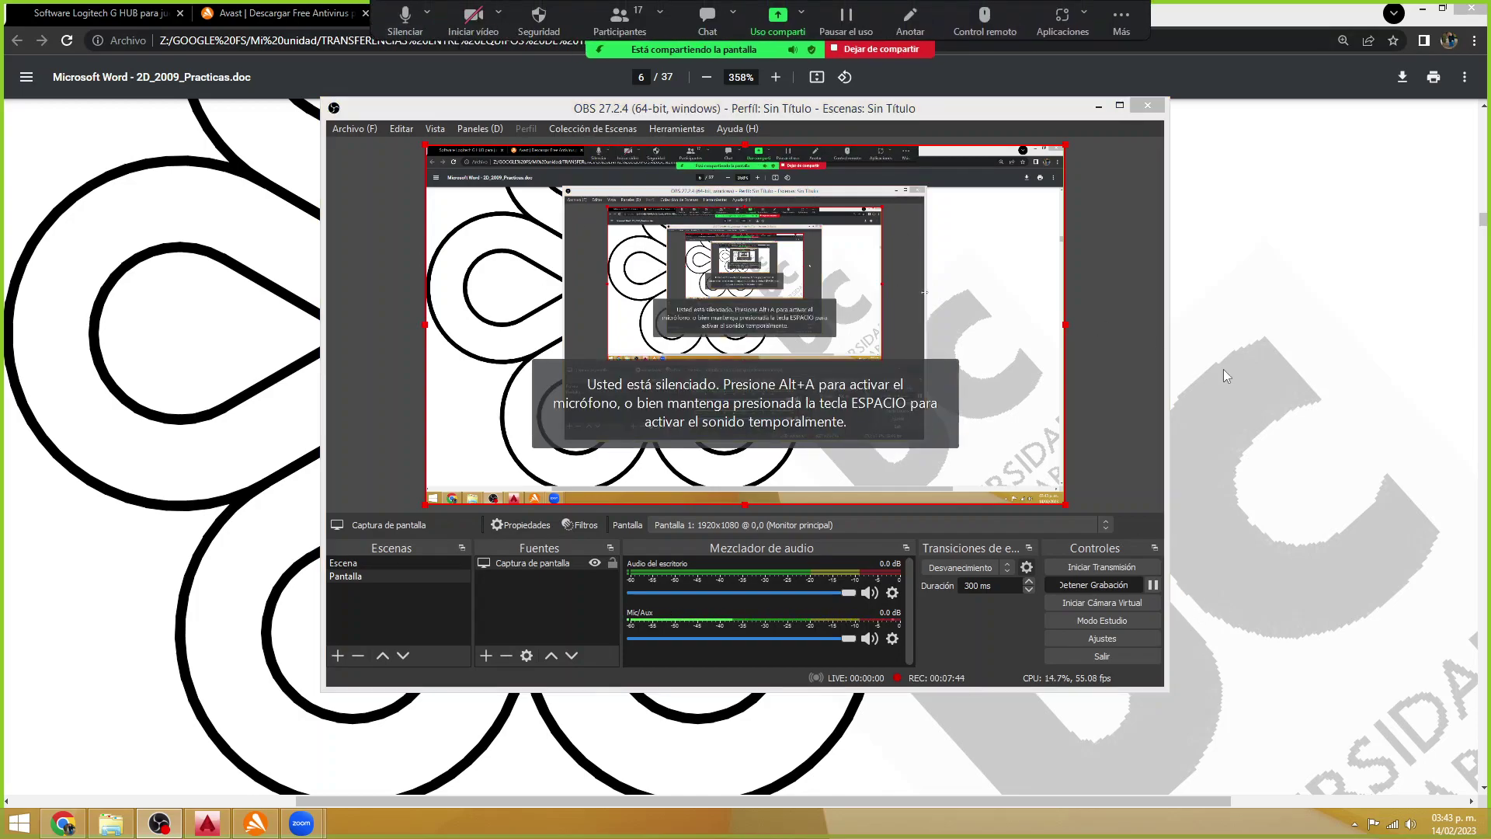
left_click(1359, 460)
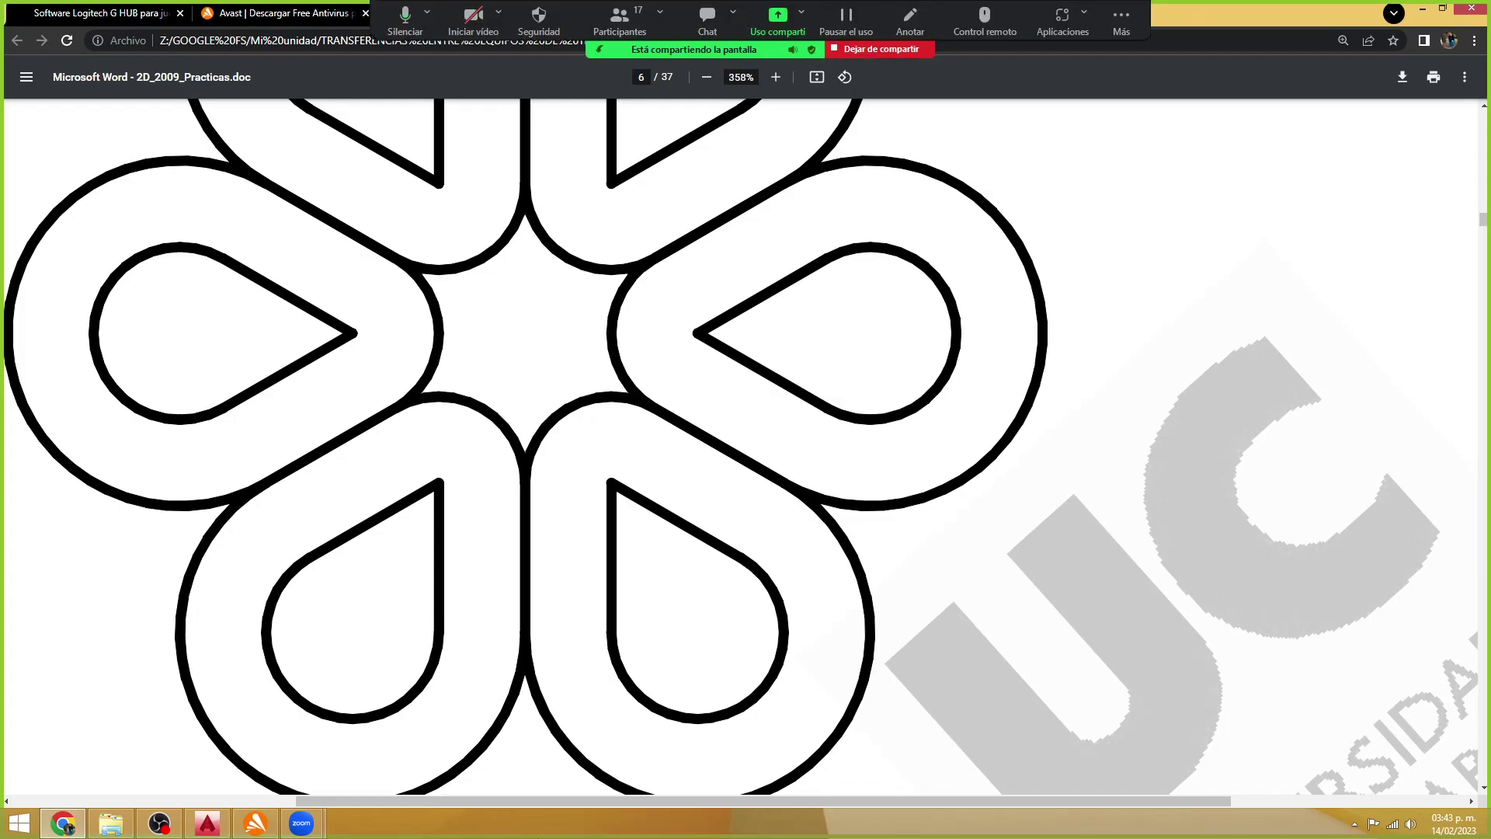
left_click(211, 825)
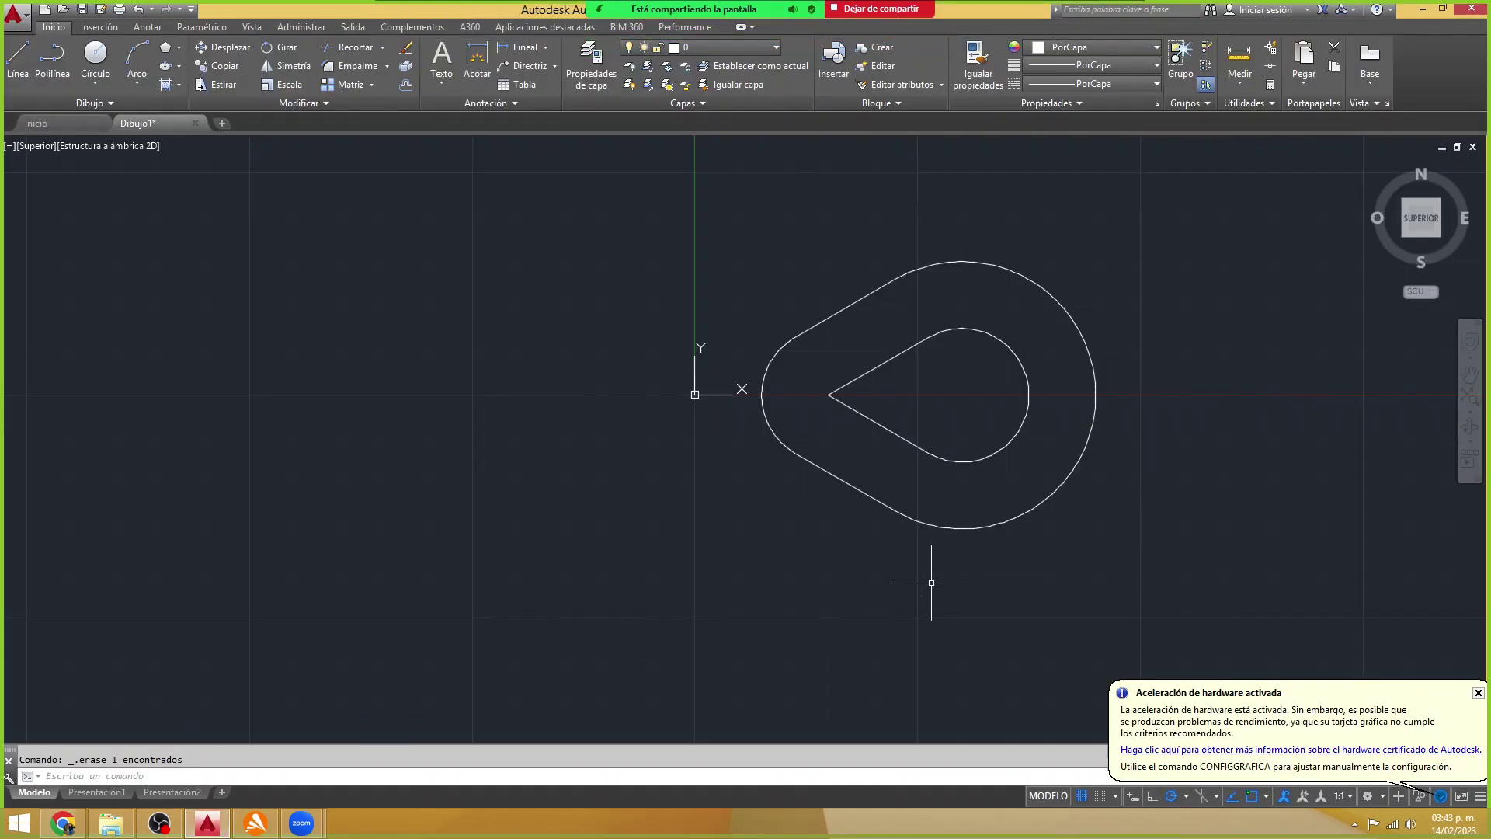
- Dismiss the hardware notice, window-select both teardrop outlines and begin a polar array
left_click(1477, 694)
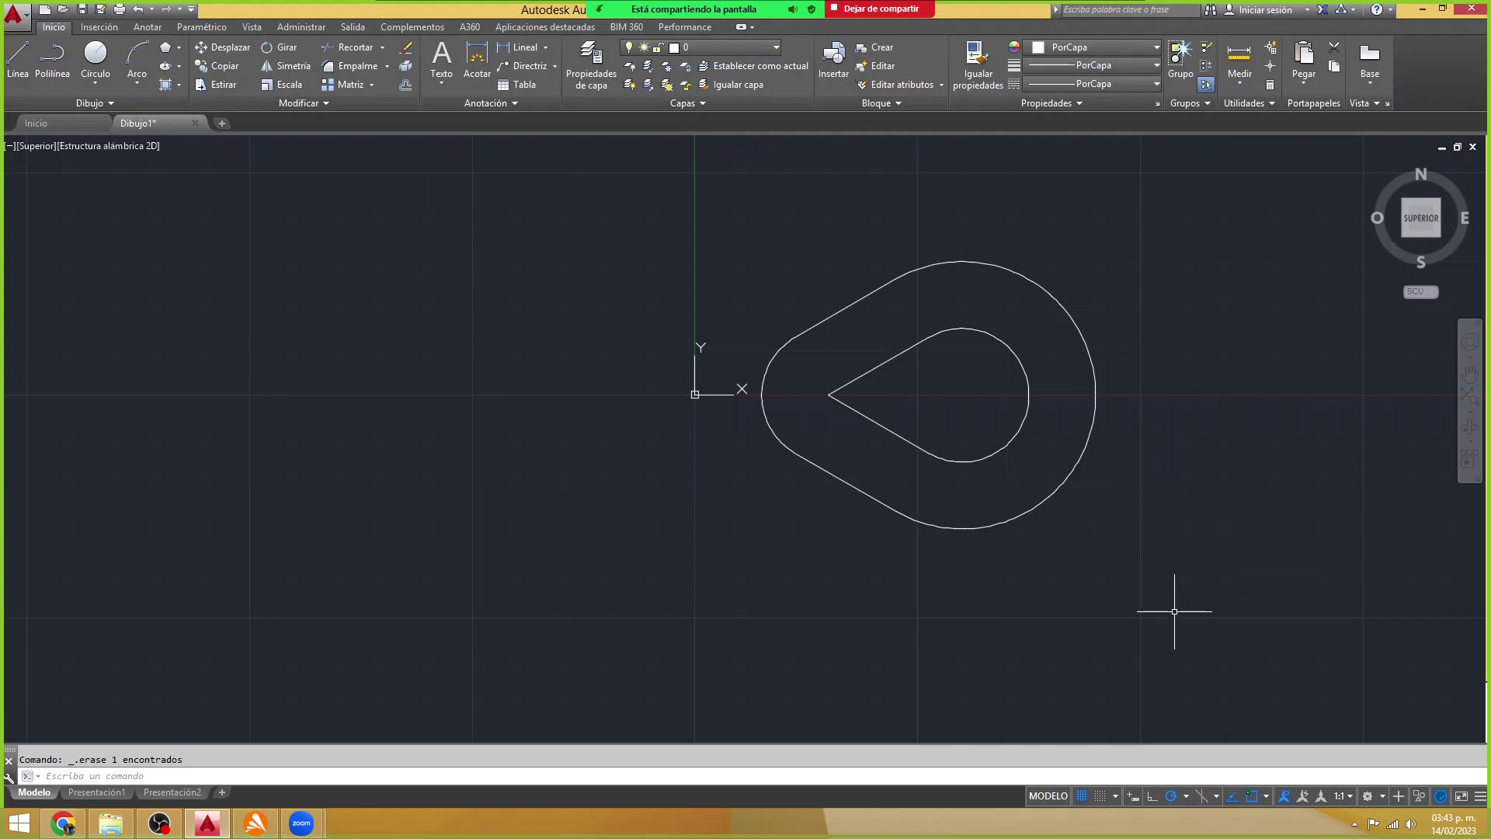
left_click(1190, 598)
left_click(460, 152)
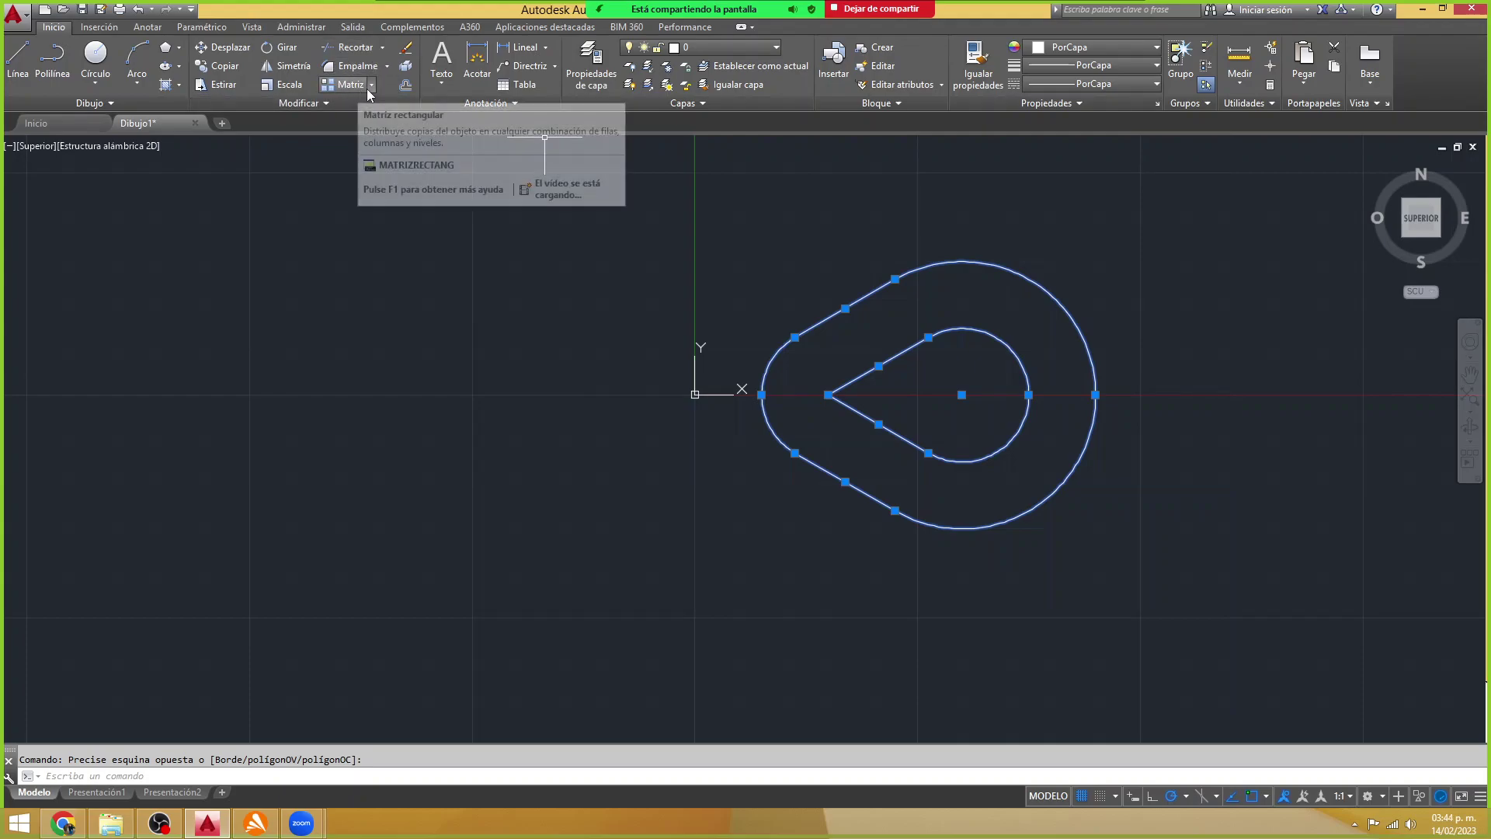
left_click(371, 85)
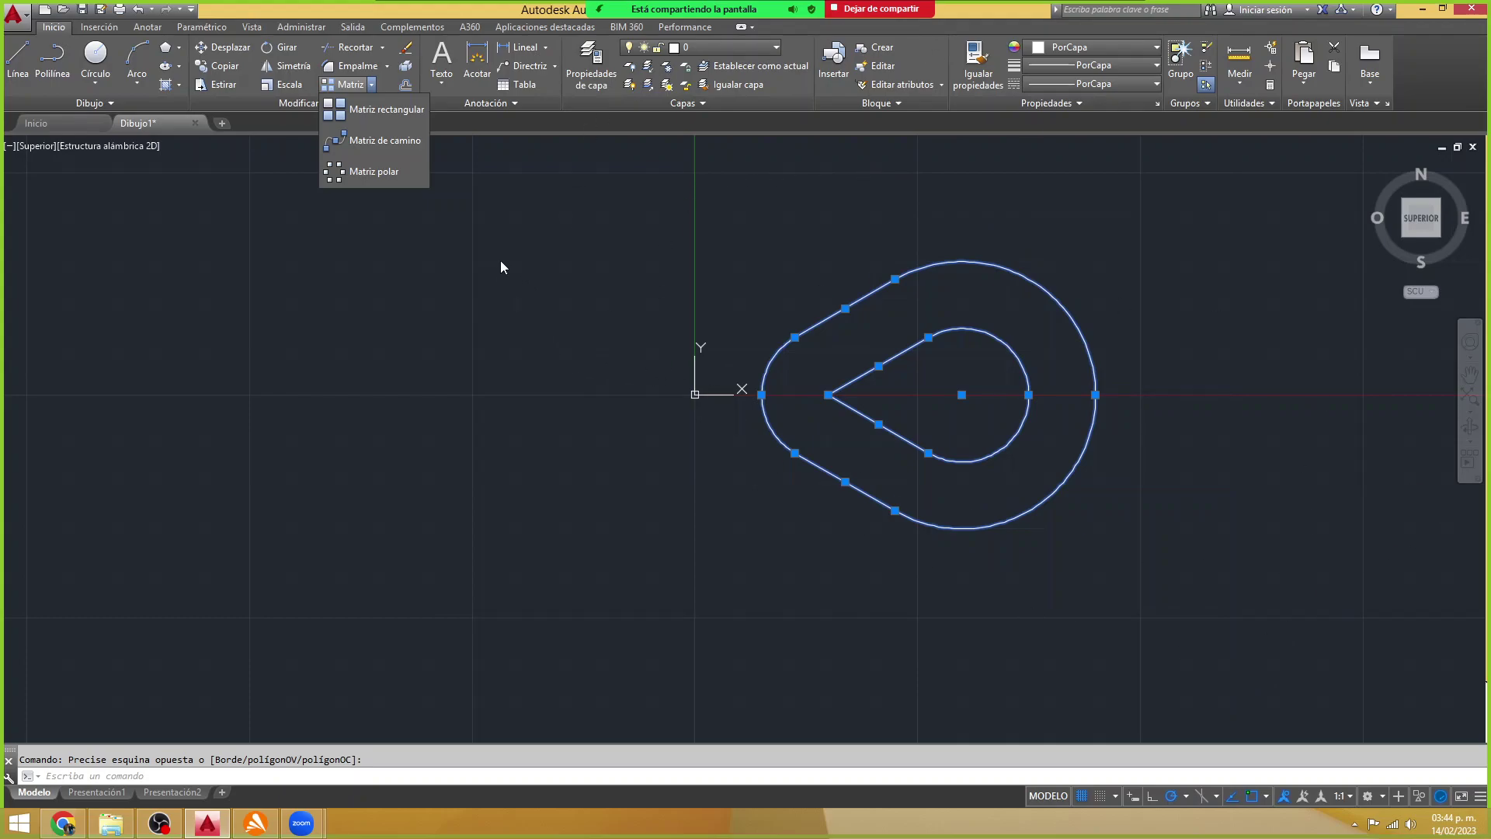
left_click(399, 172)
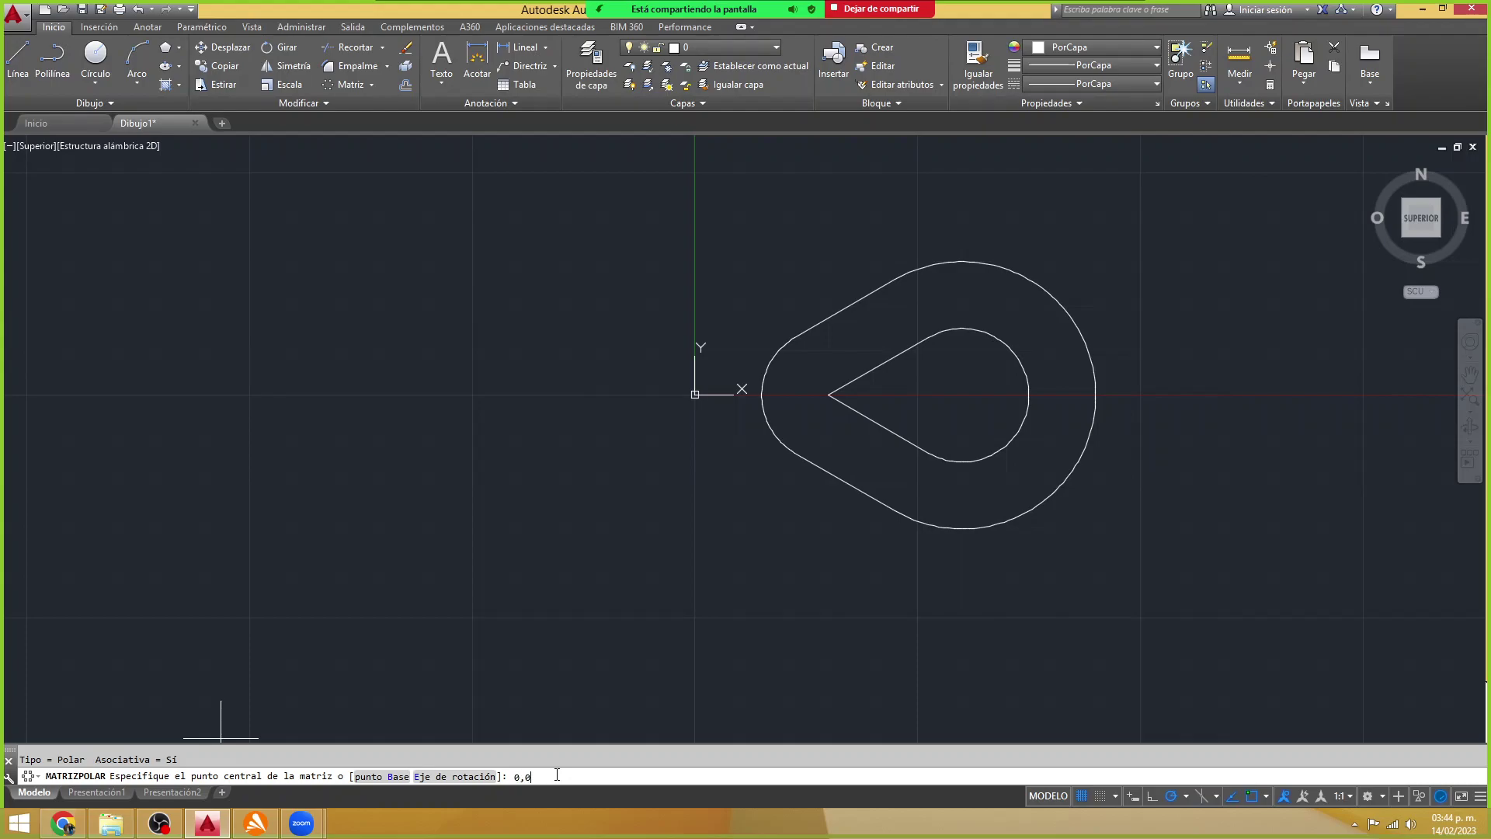
- Centre the polar array at 0,0 and try 4, 5 and 6 items
key("Return")
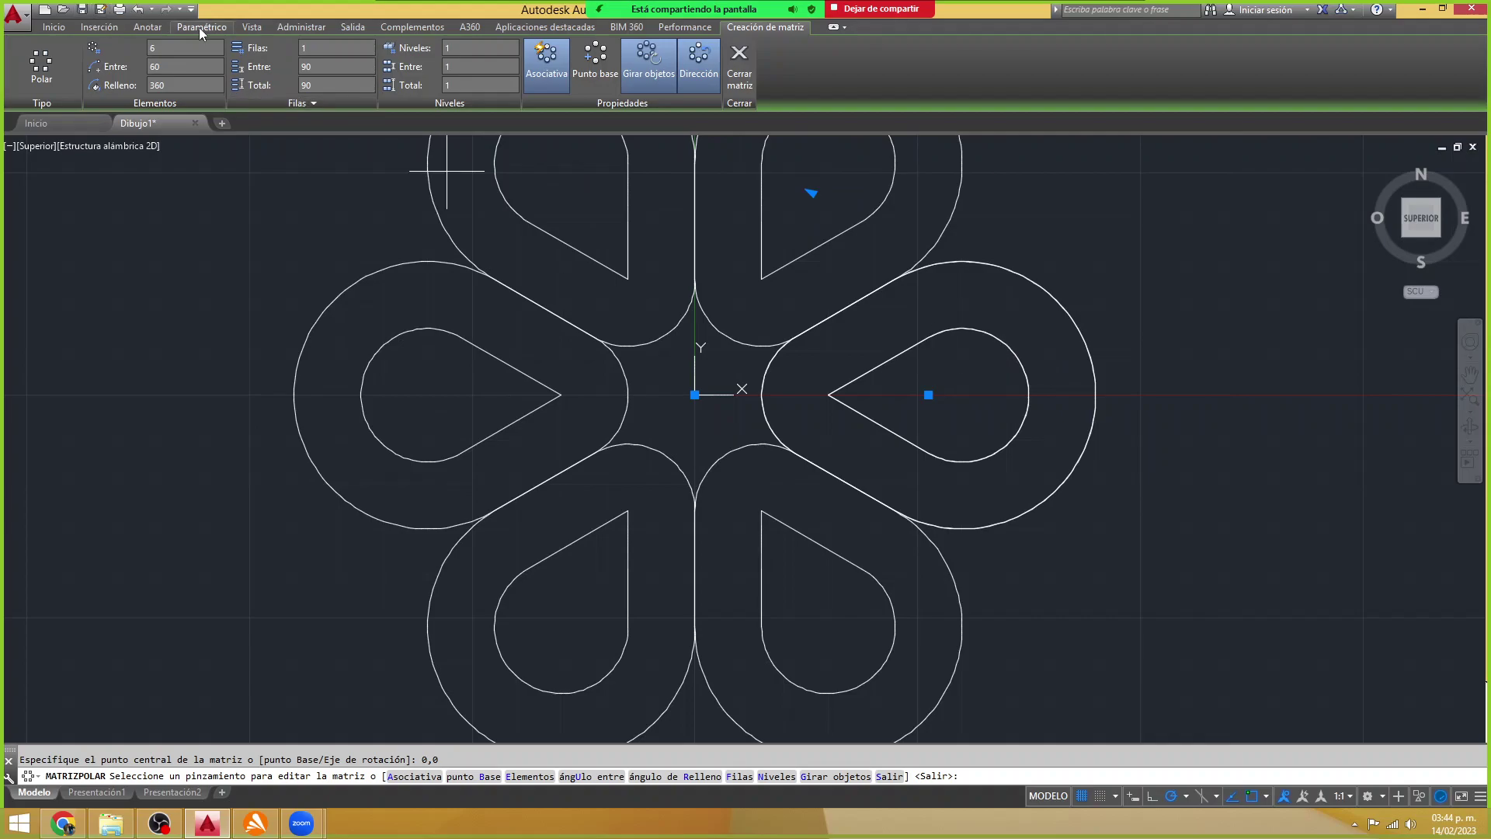
left_click(201, 48)
type("4")
key("Return")
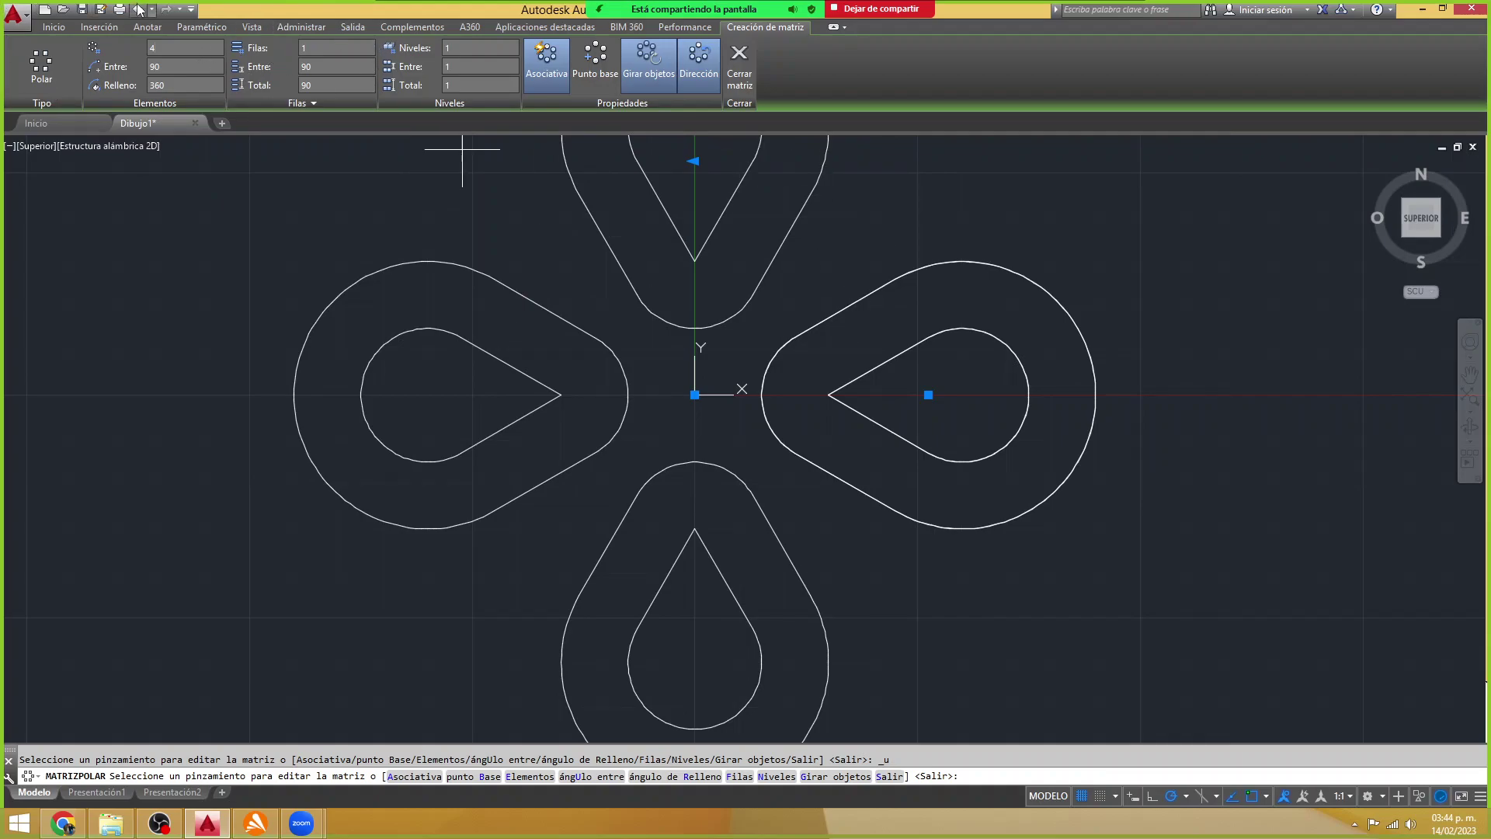
left_click(190, 48)
key("Return")
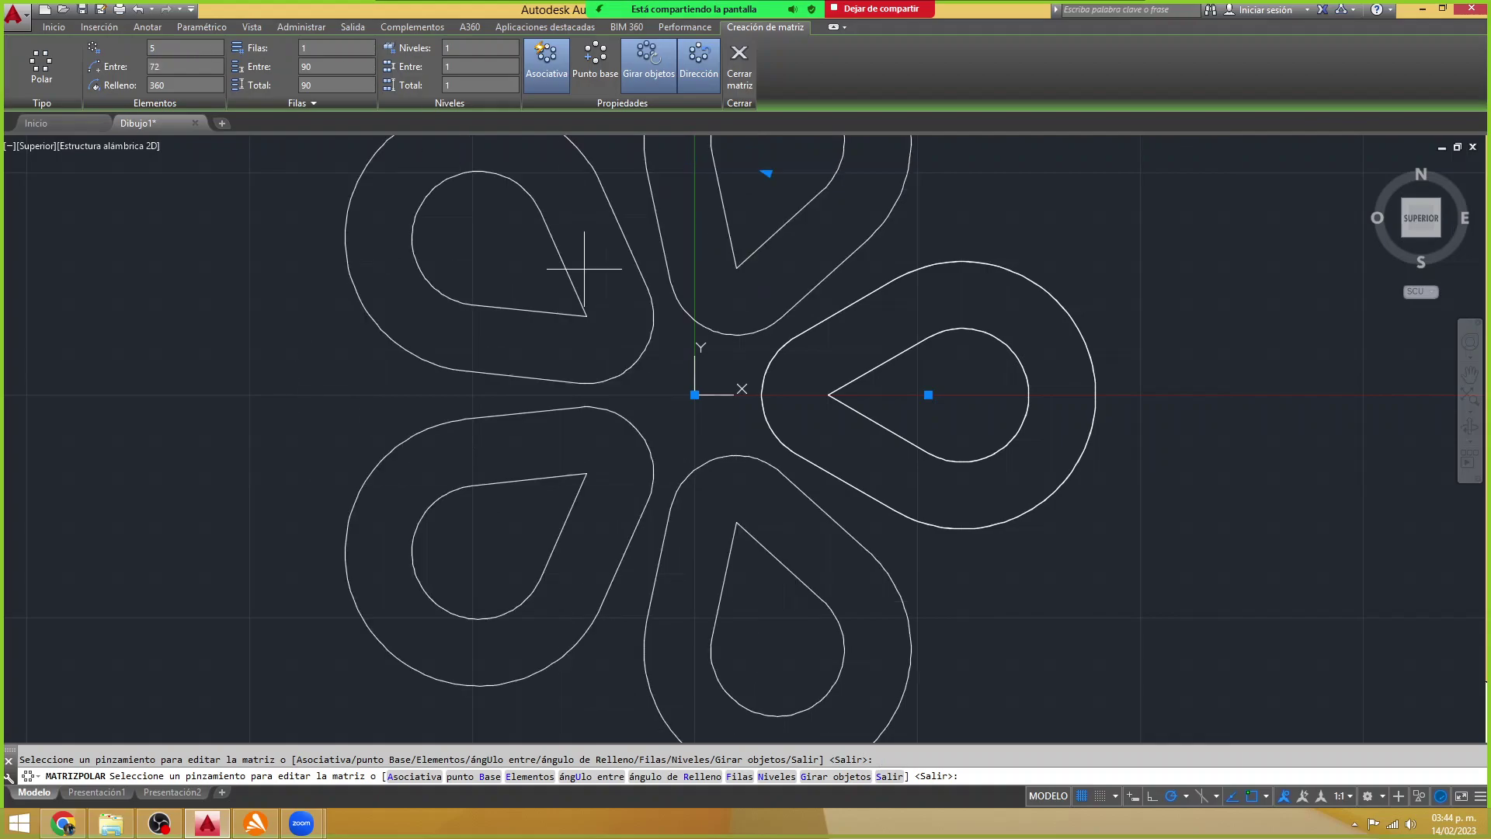
mouse_move(184, 48)
type("6")
key("Return")
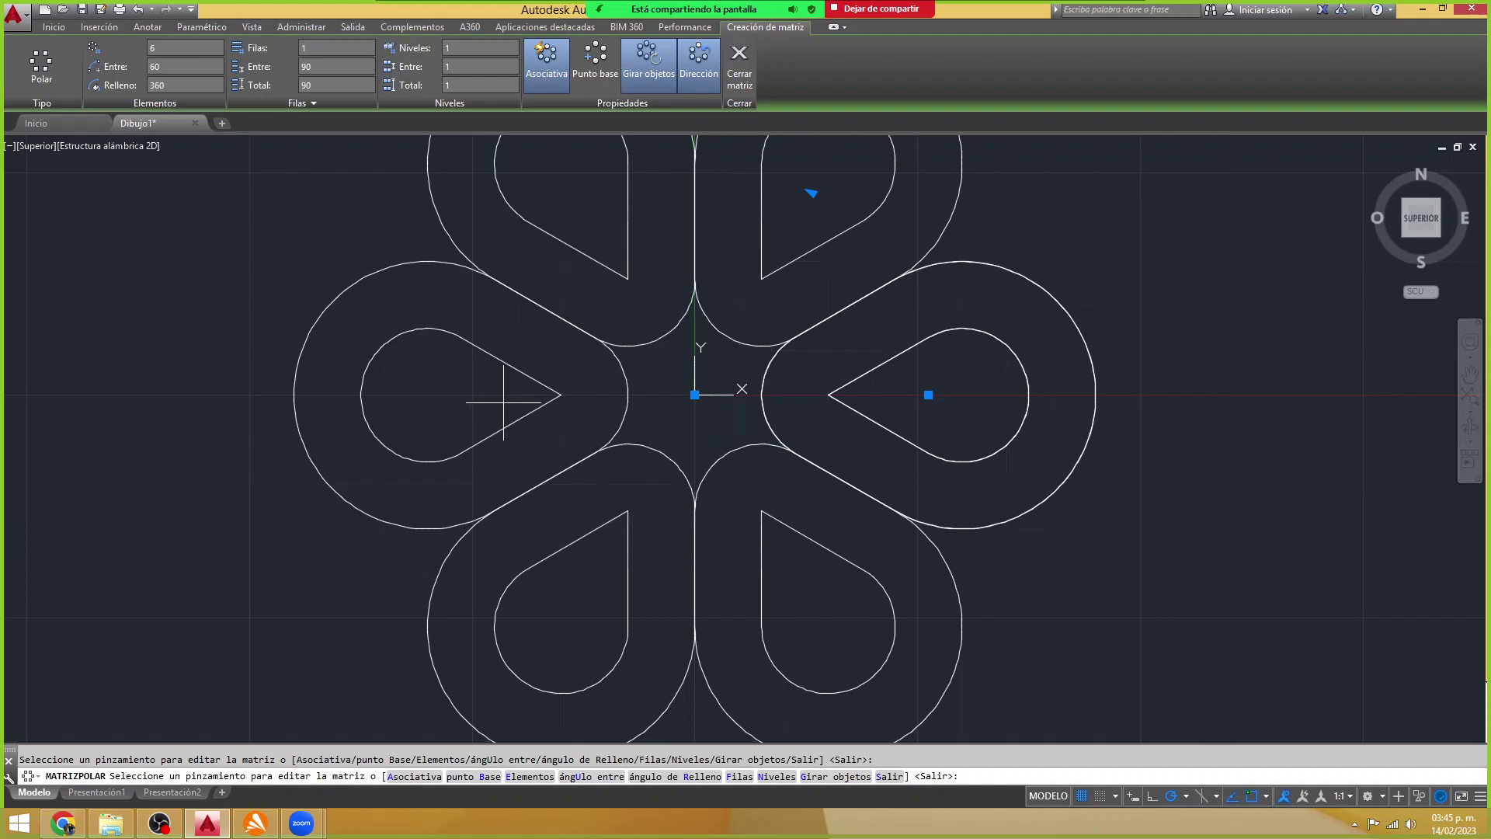
- Try 7 and 12 items, then settle on 6 petals and finish the array
left_click(186, 44)
key("Return")
scroll(189, 147, "up", 2)
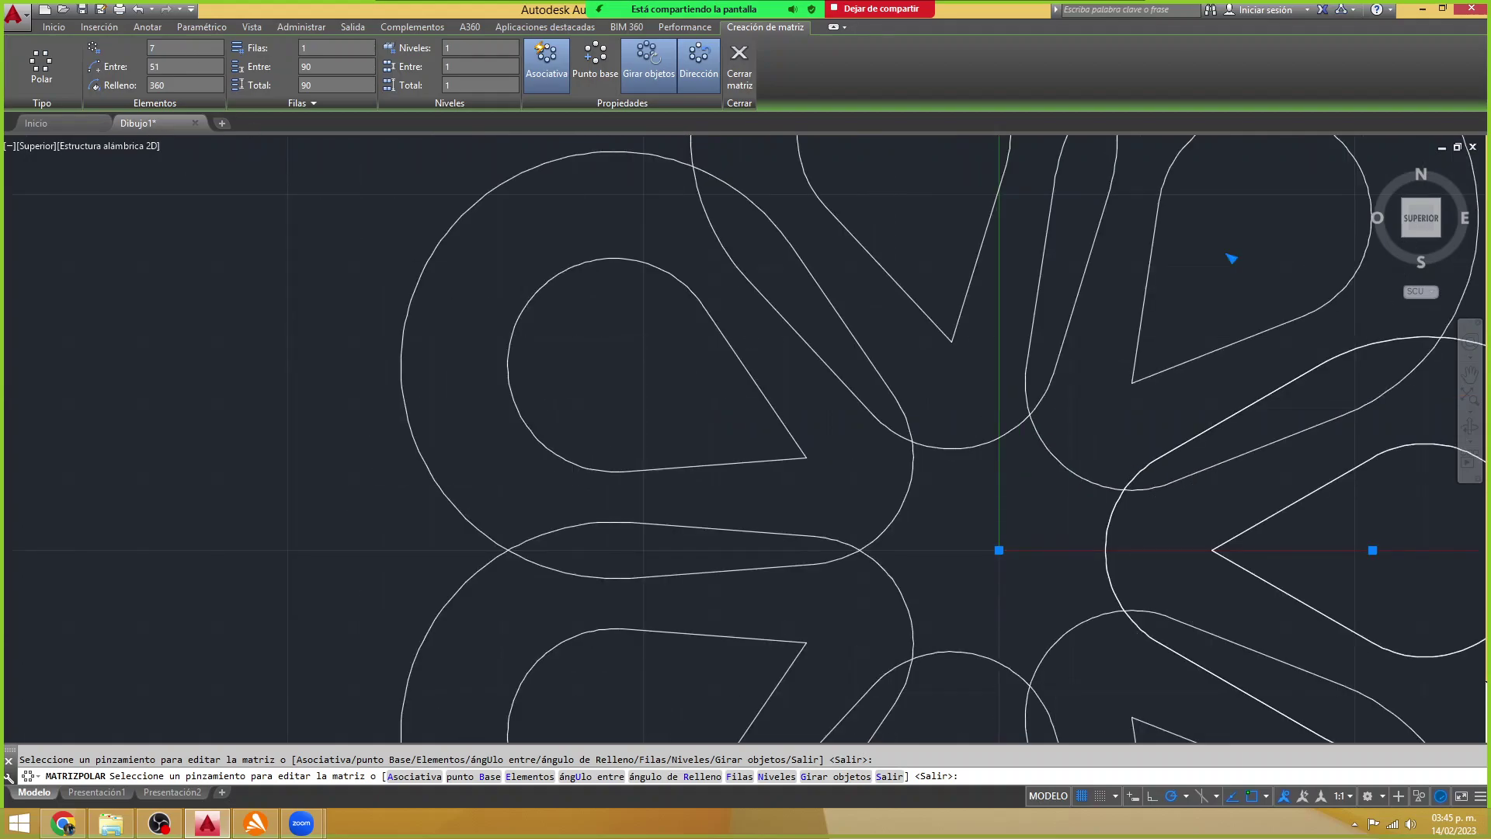
scroll(621, 344, "down", 6)
scroll(620, 337, "up", 4)
scroll(619, 337, "down", 2)
mouse_move(184, 48)
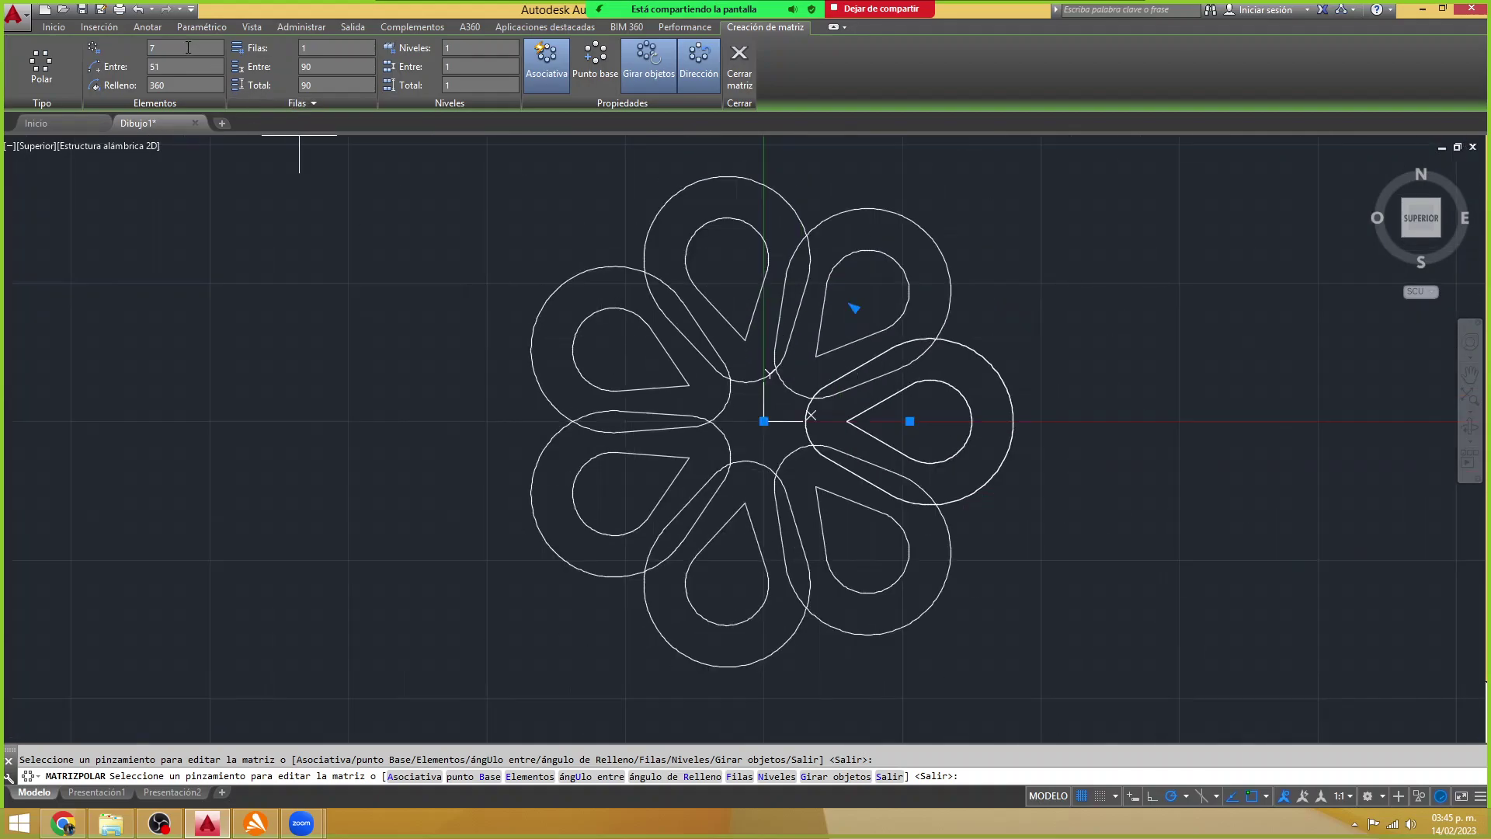
left_click(187, 48)
key("Return")
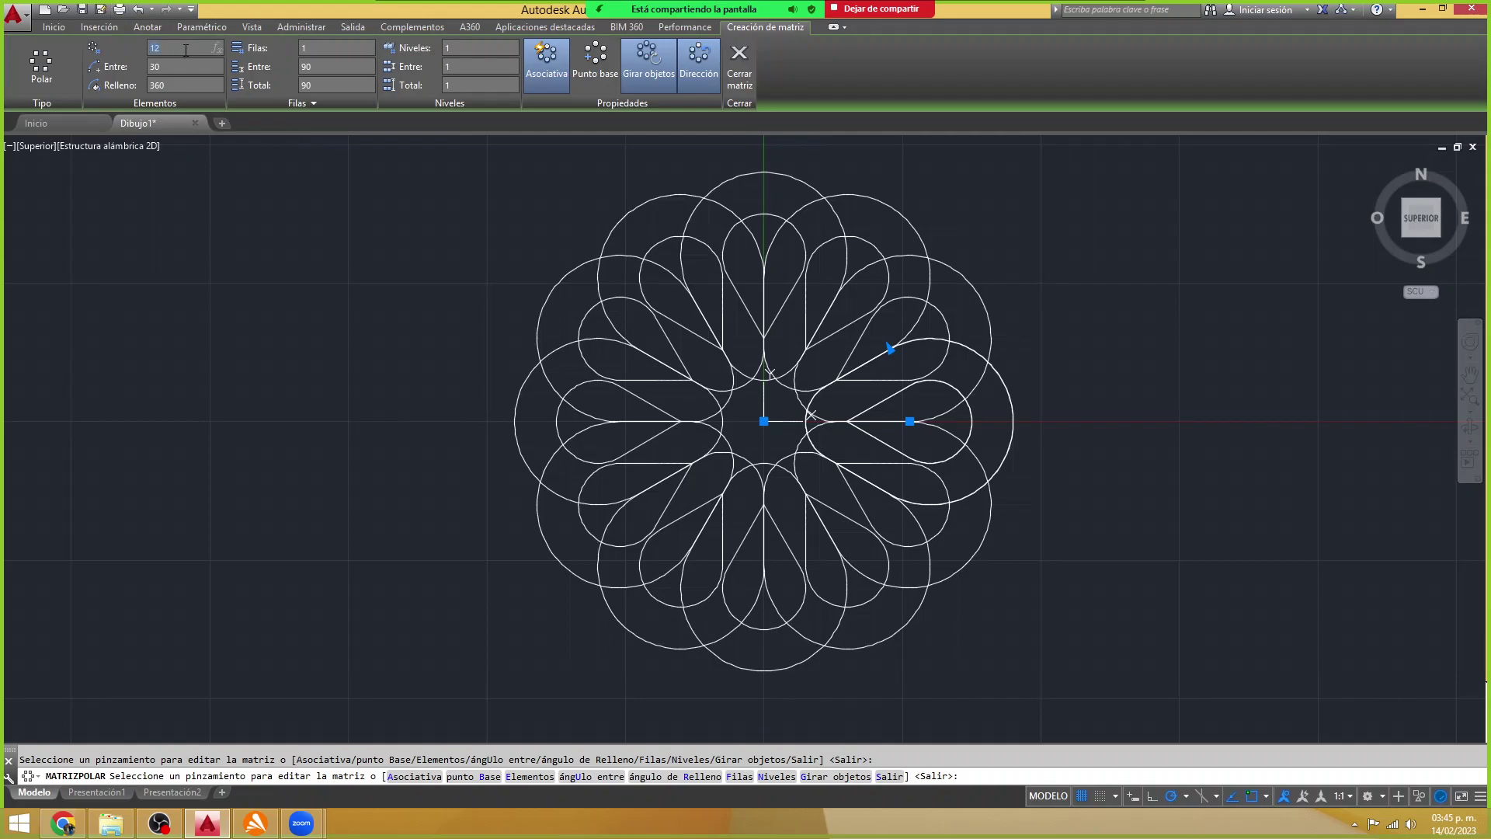
type("6")
key("Return")
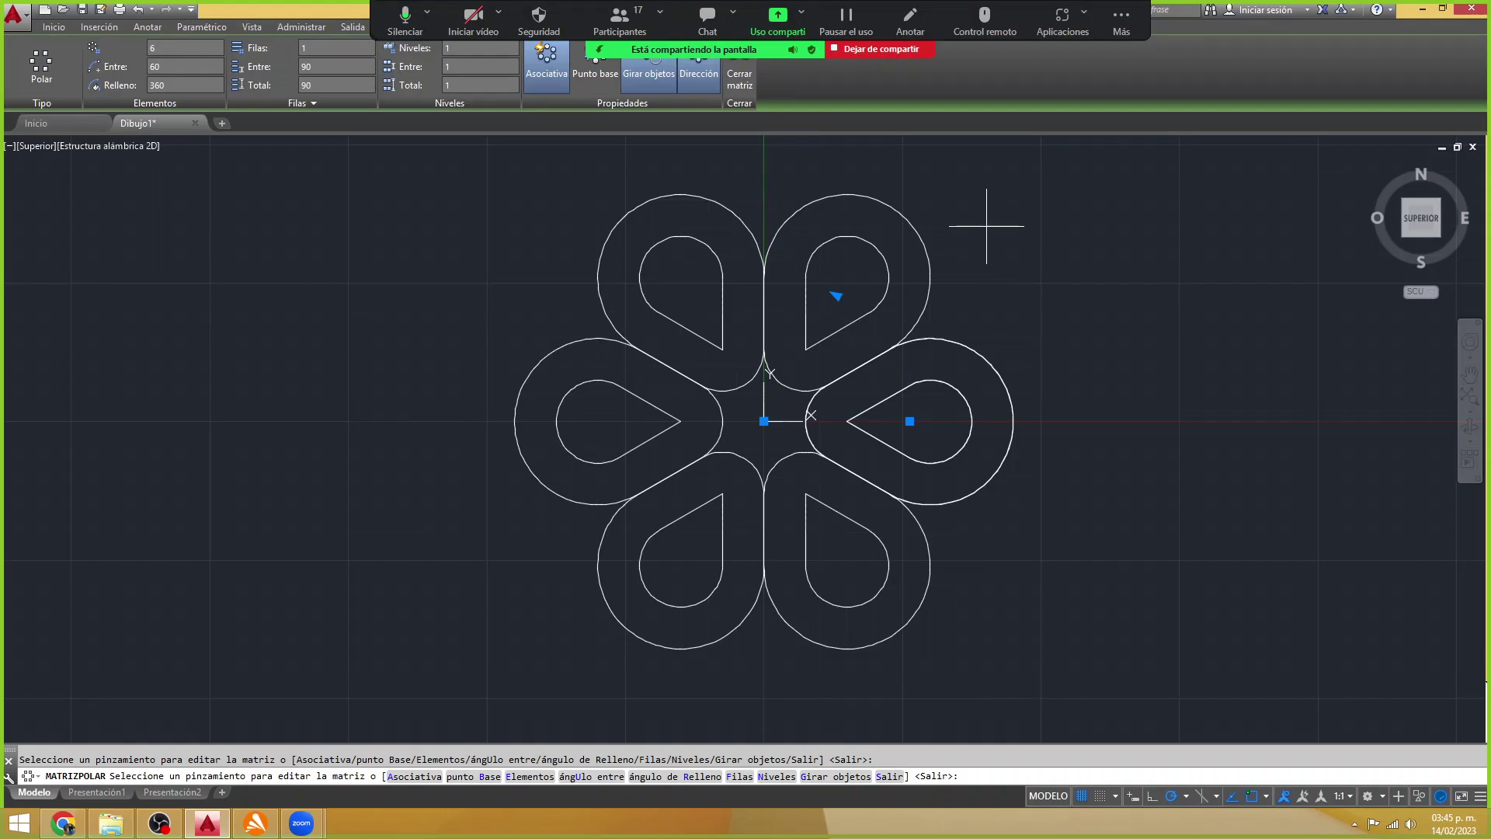
key("Escape")
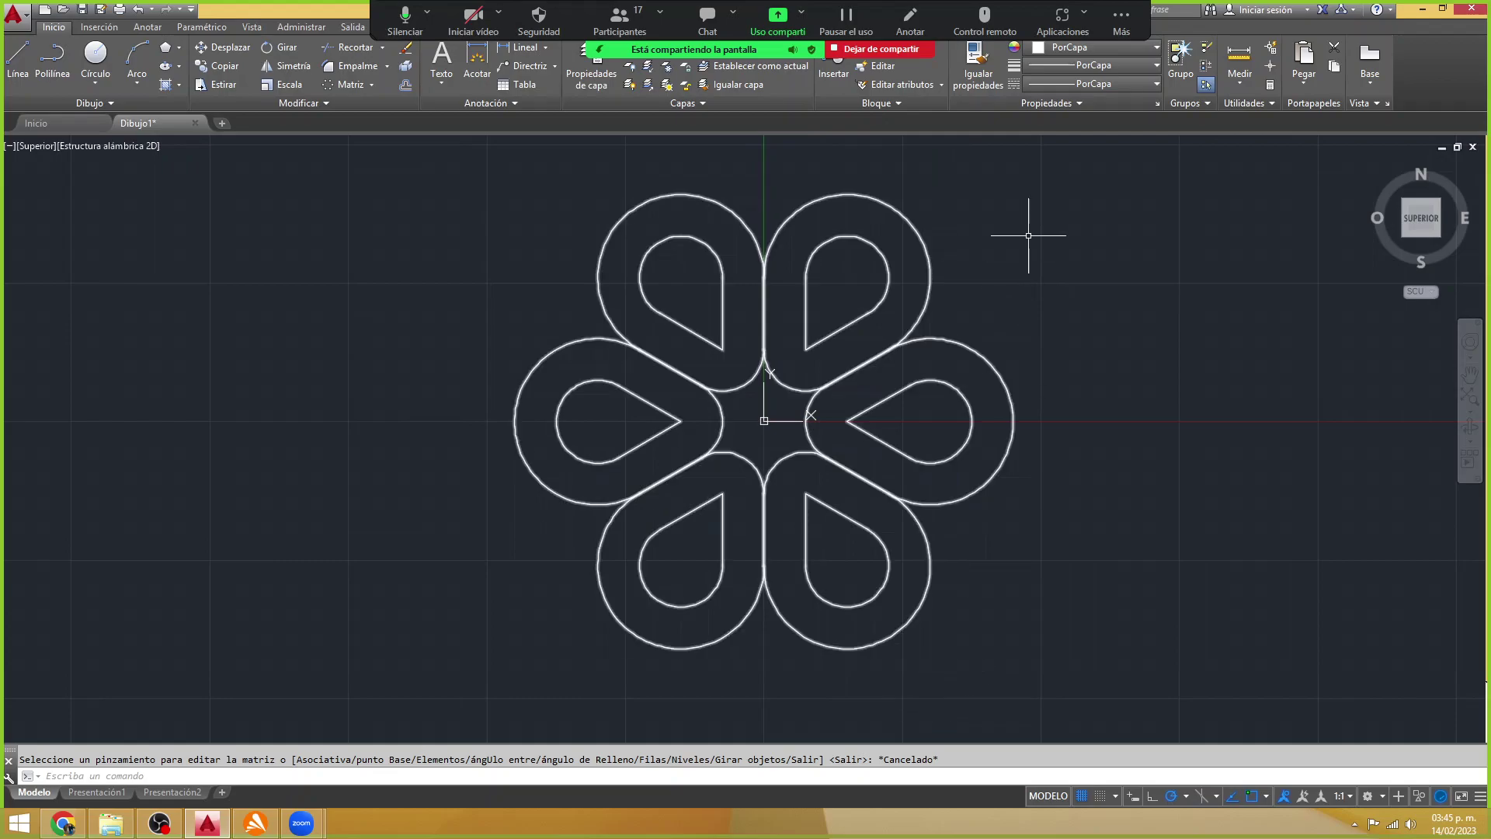
- Turn on lineweight display and set the current lineweight to 0.30 mm
left_click(1028, 68)
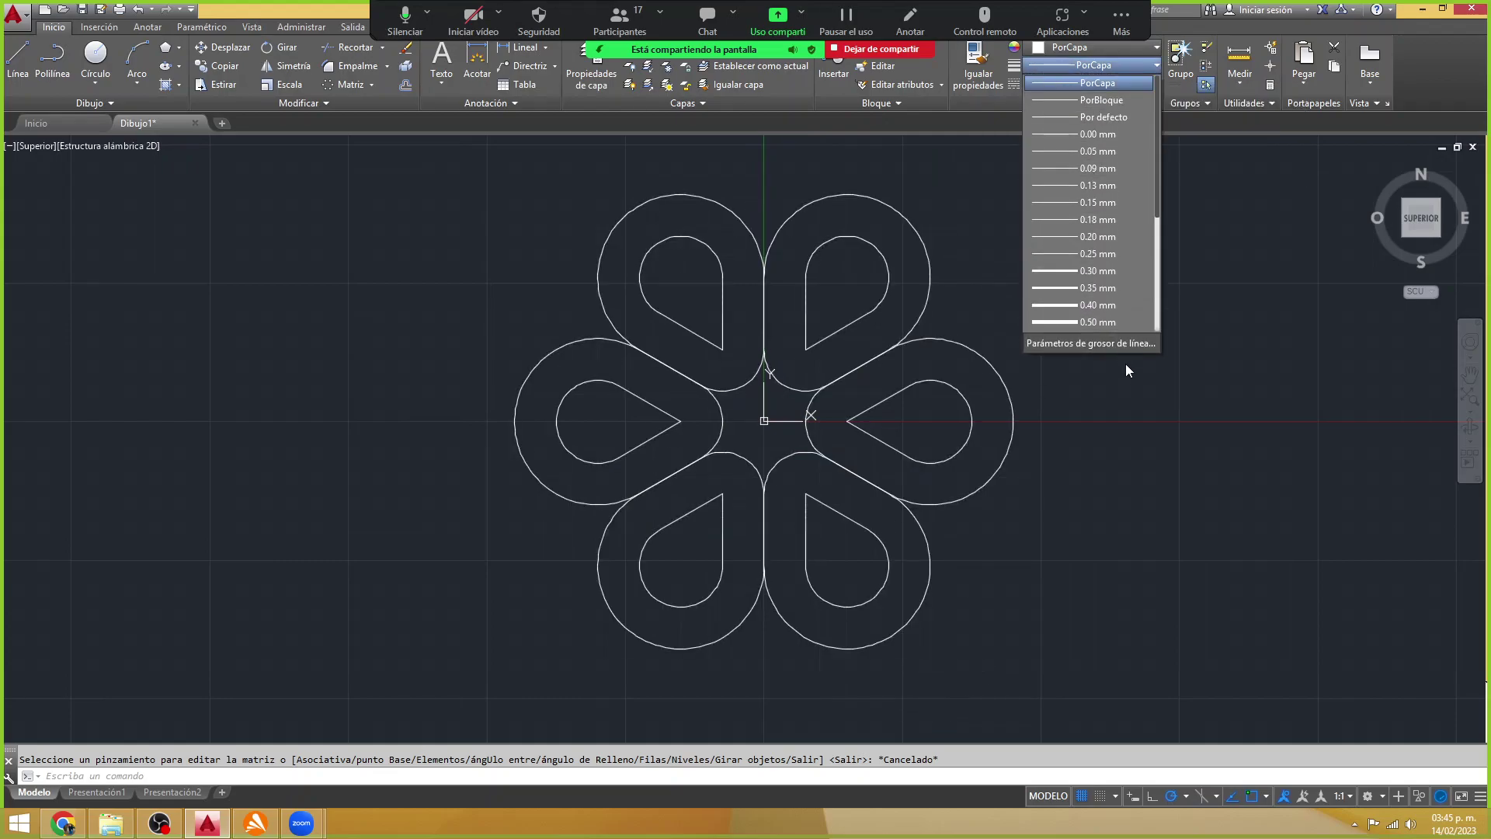
left_click(1046, 345)
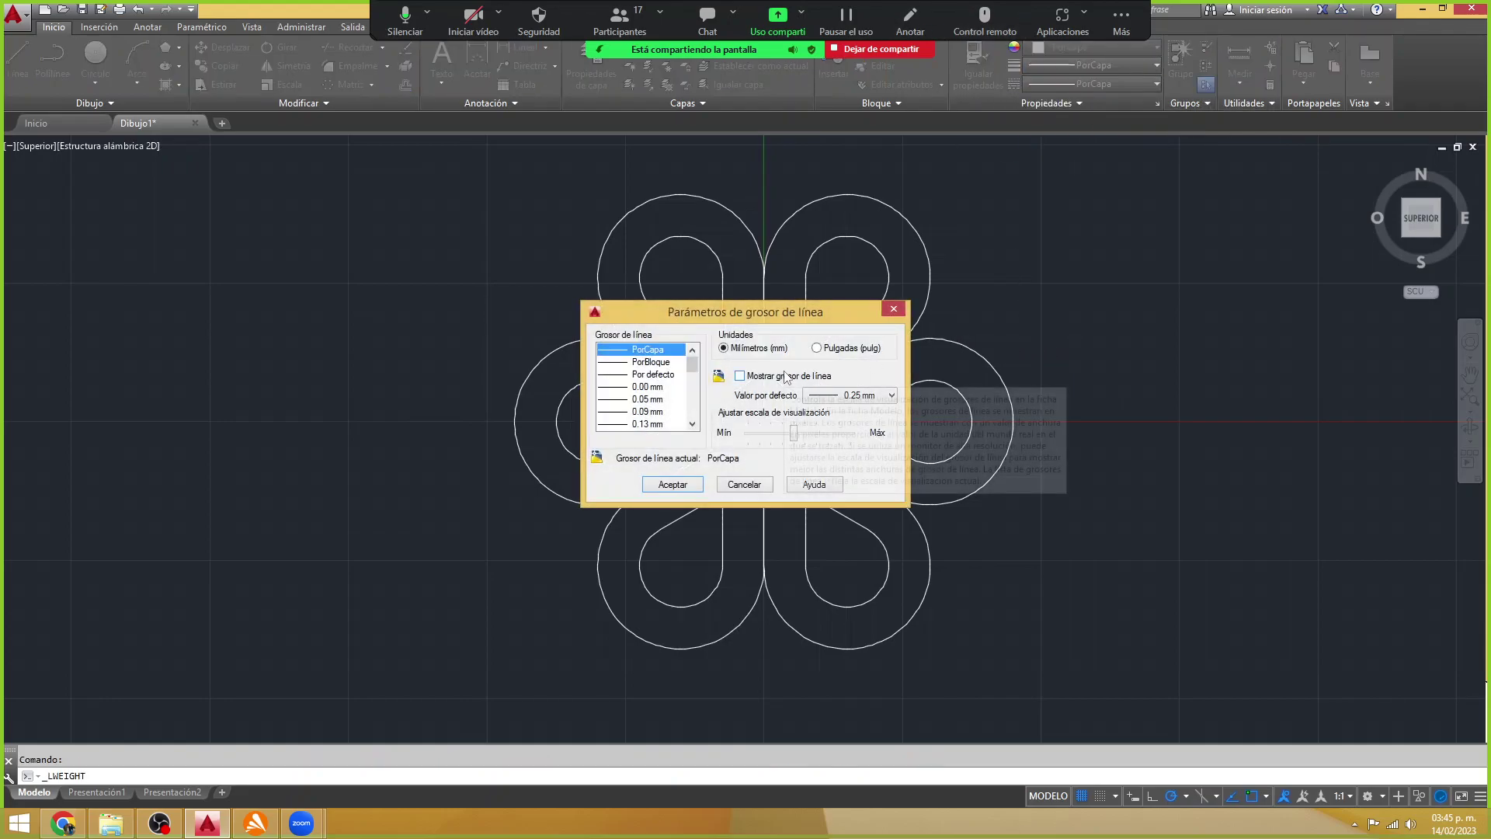
left_click(784, 375)
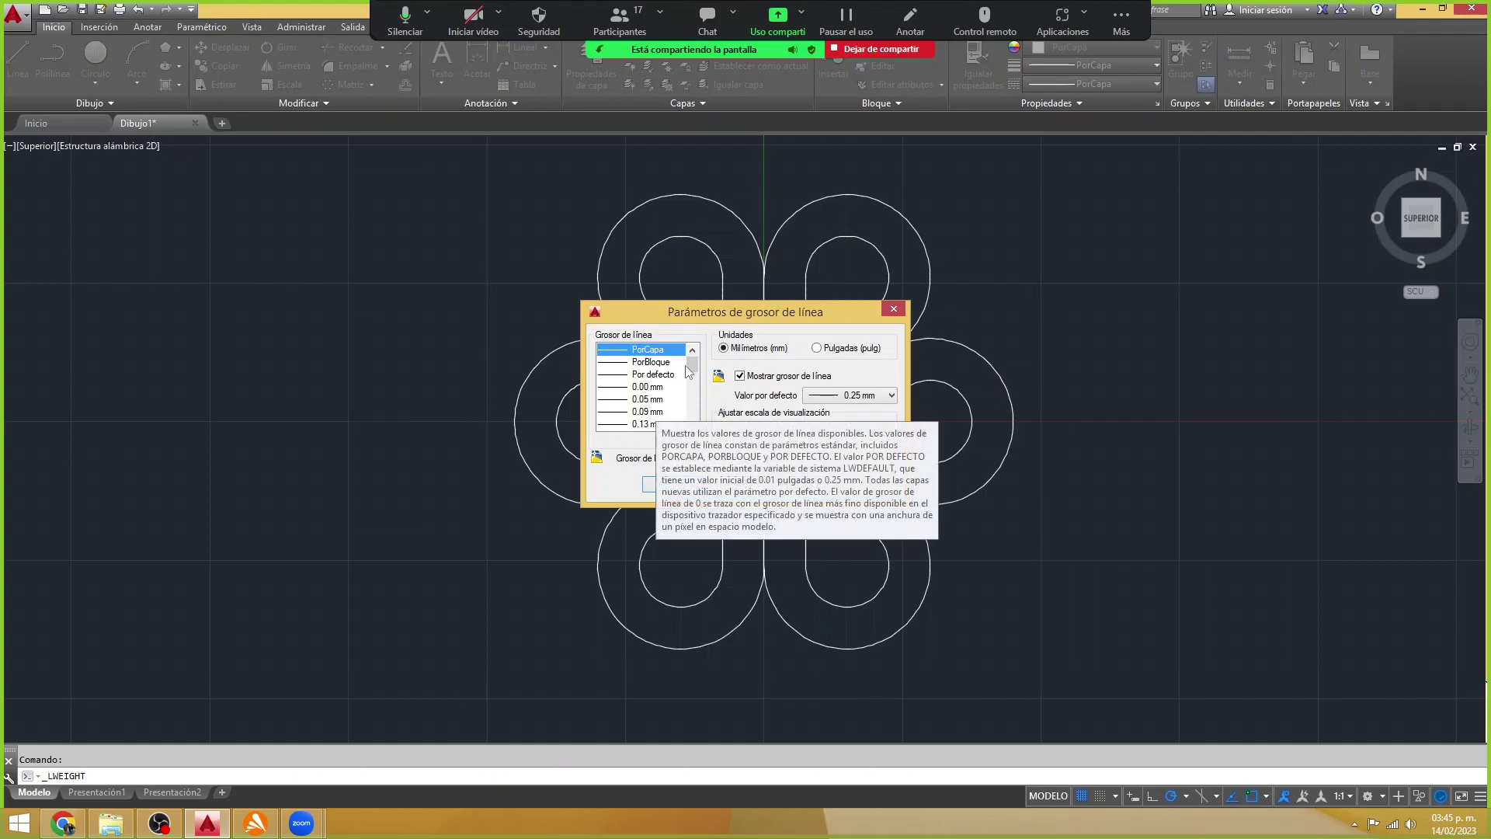
scroll(692, 377, "down", 1)
scroll(693, 376, "down", 1)
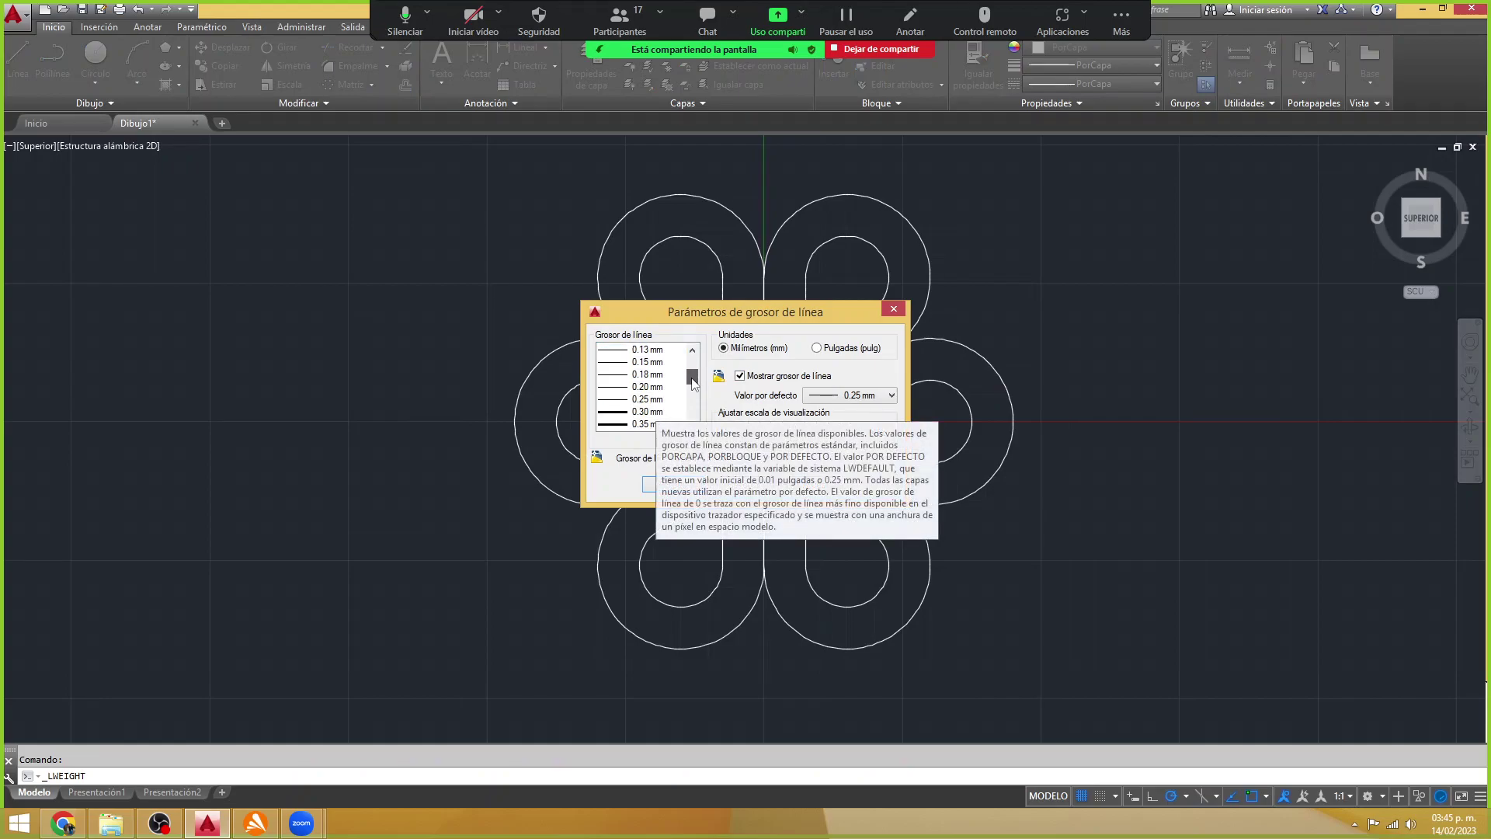
left_click(659, 411)
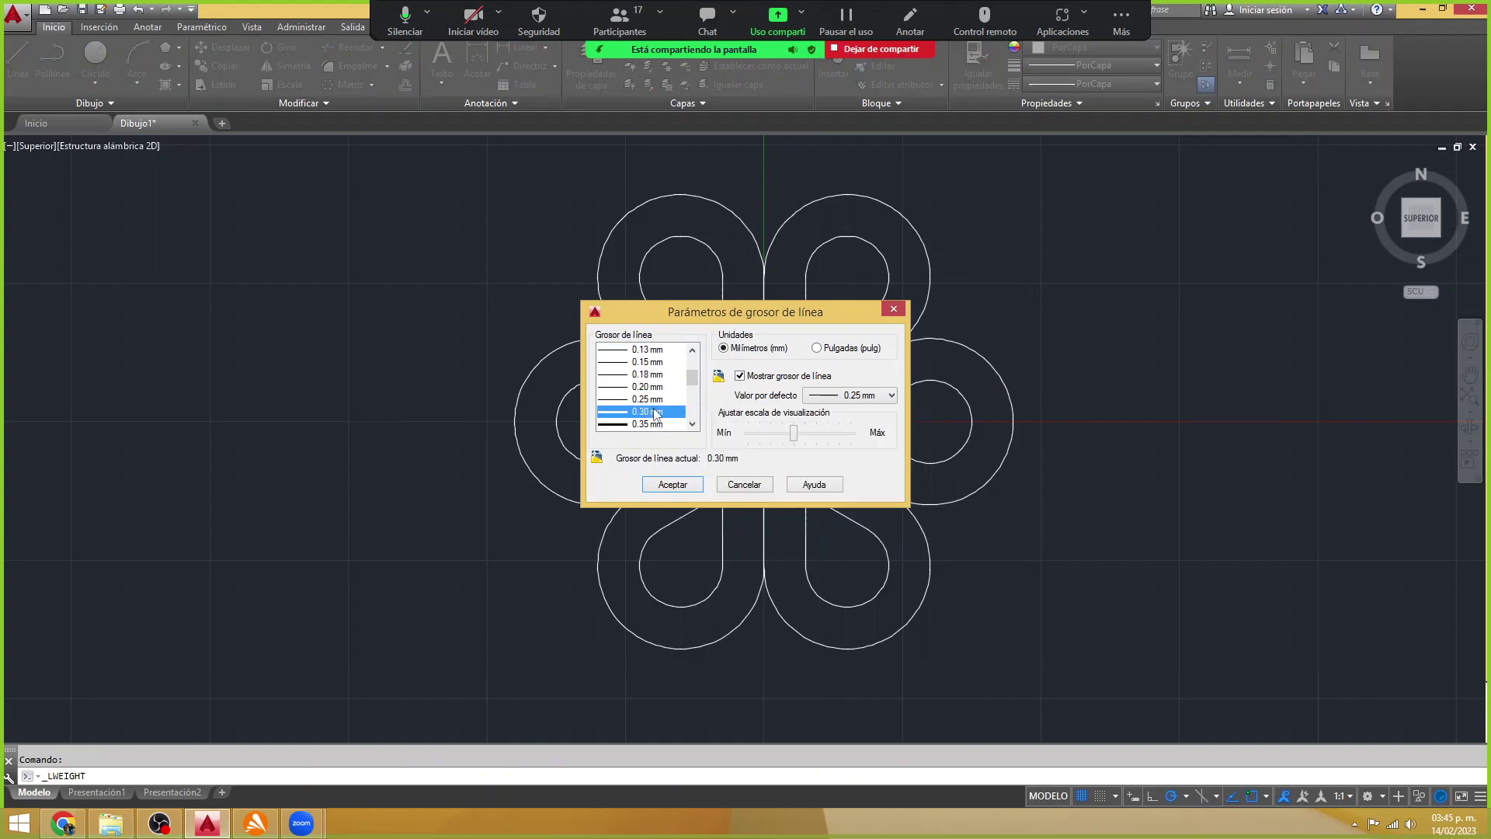
left_click(672, 484)
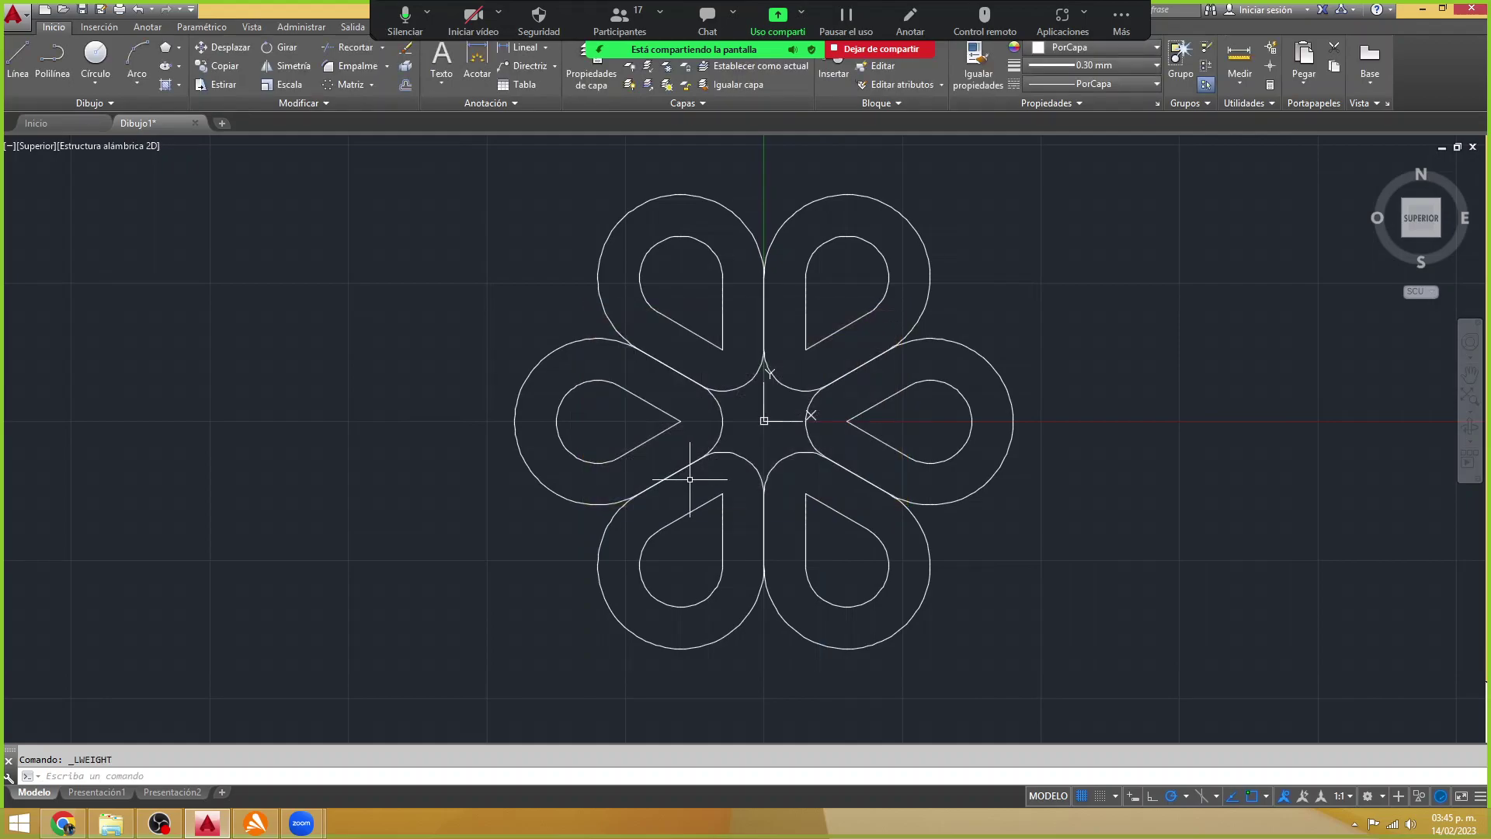
left_click(906, 226)
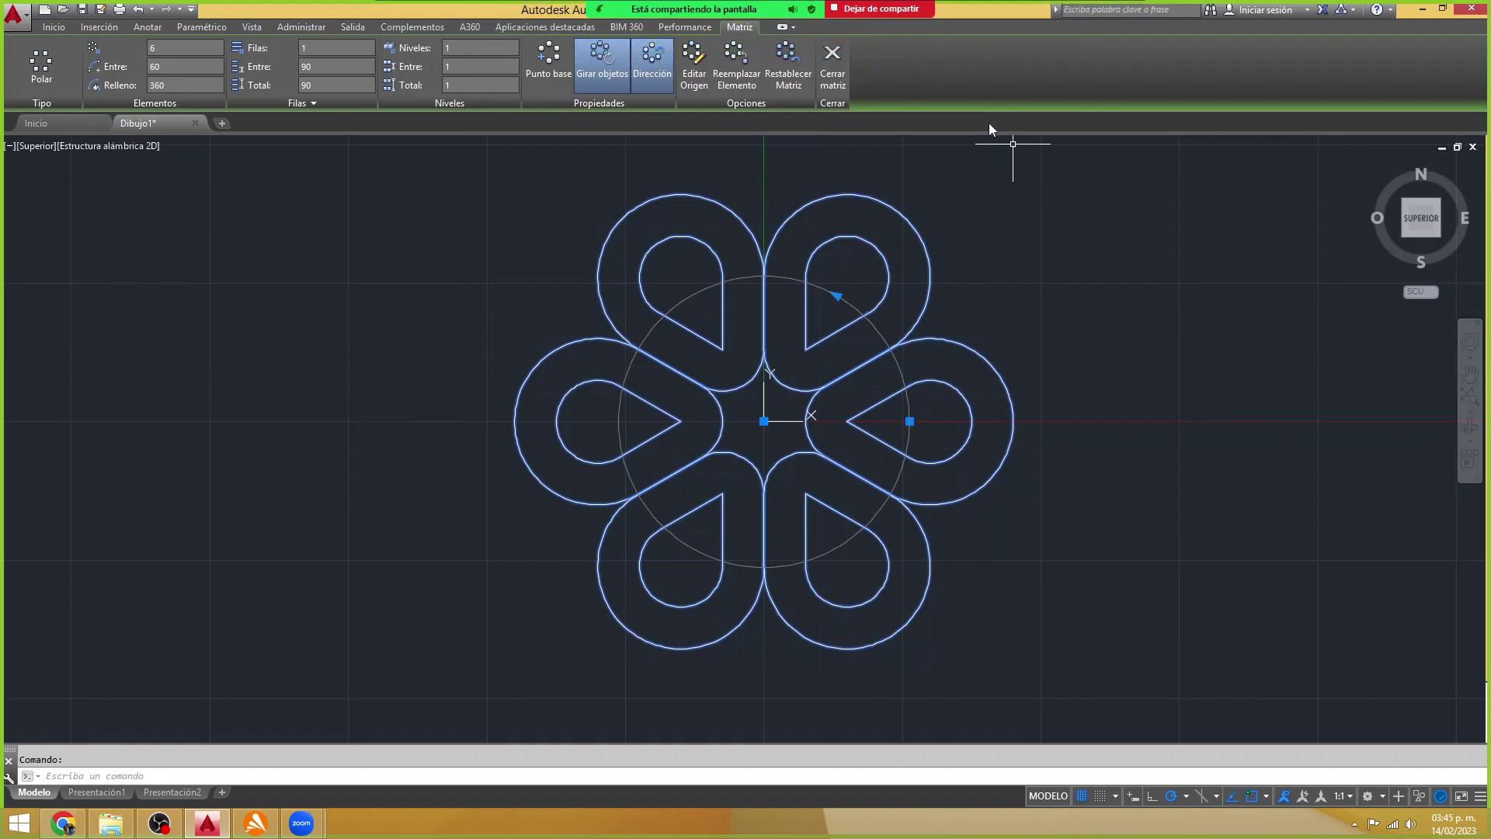
- Window-select the flower array, showing 6 items 60° apart over 360°
left_click(831, 53)
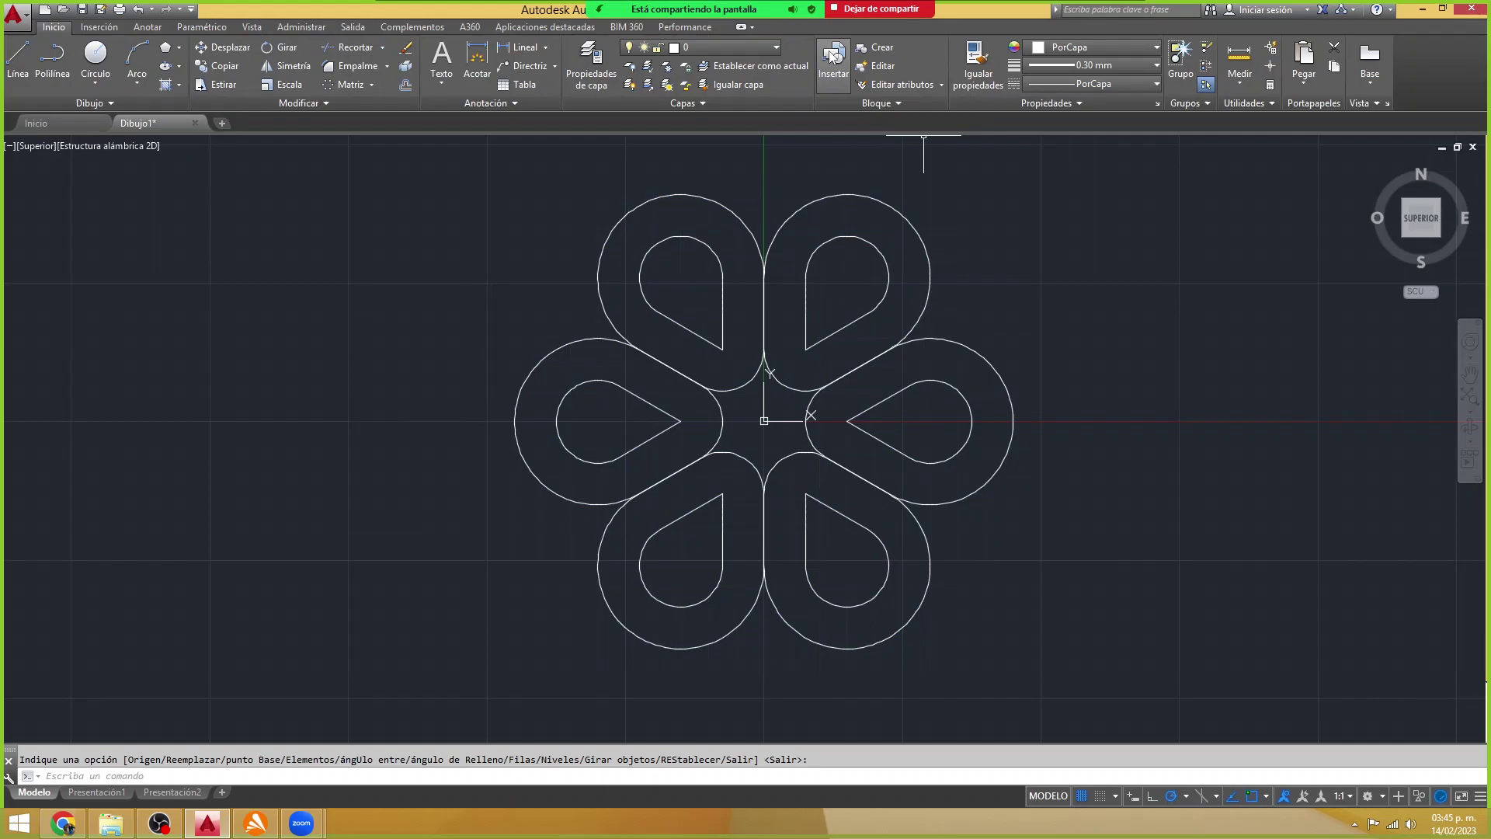
left_click(893, 208)
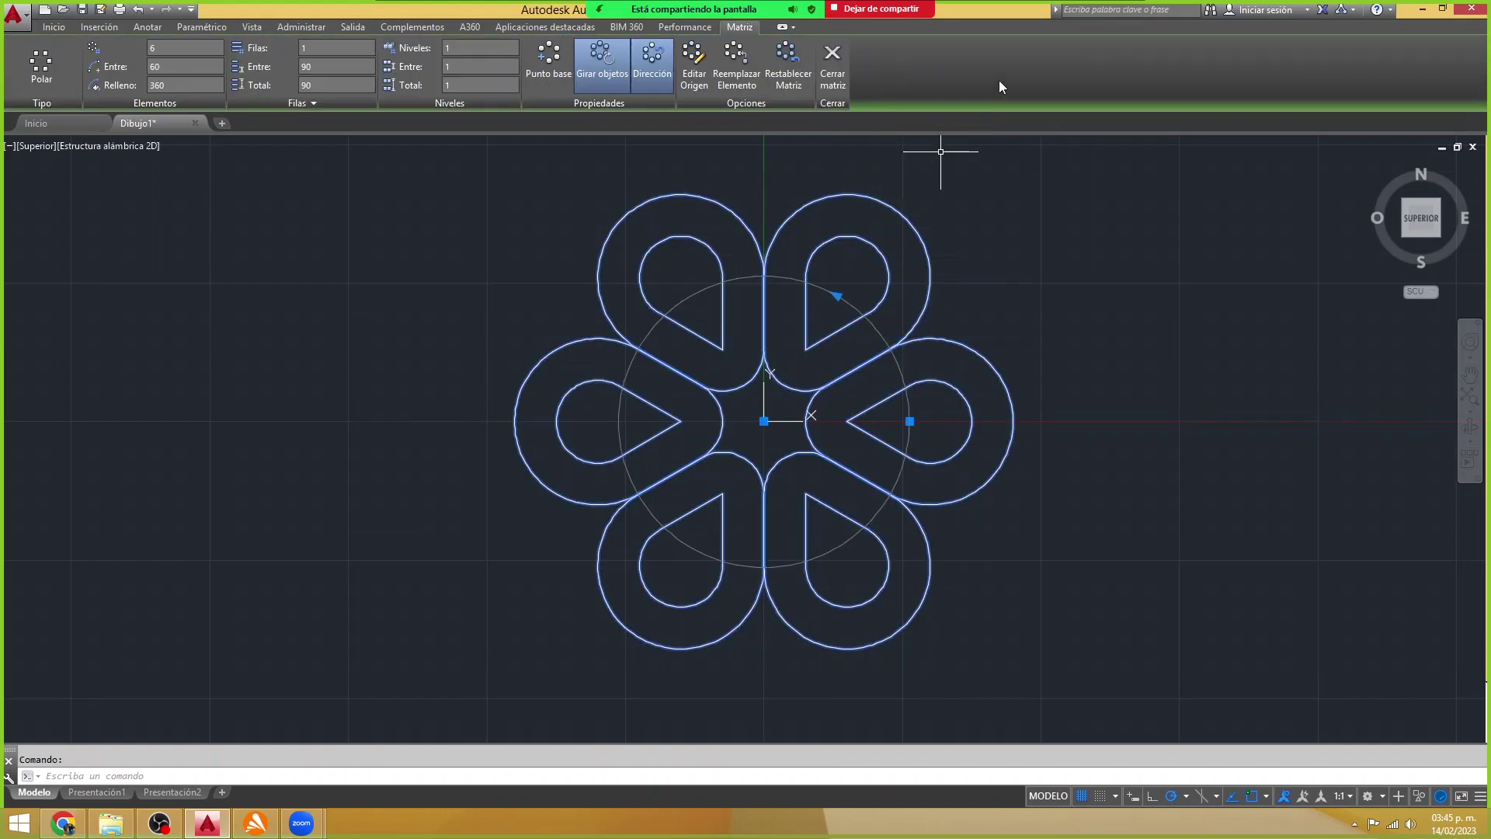
left_click(833, 60)
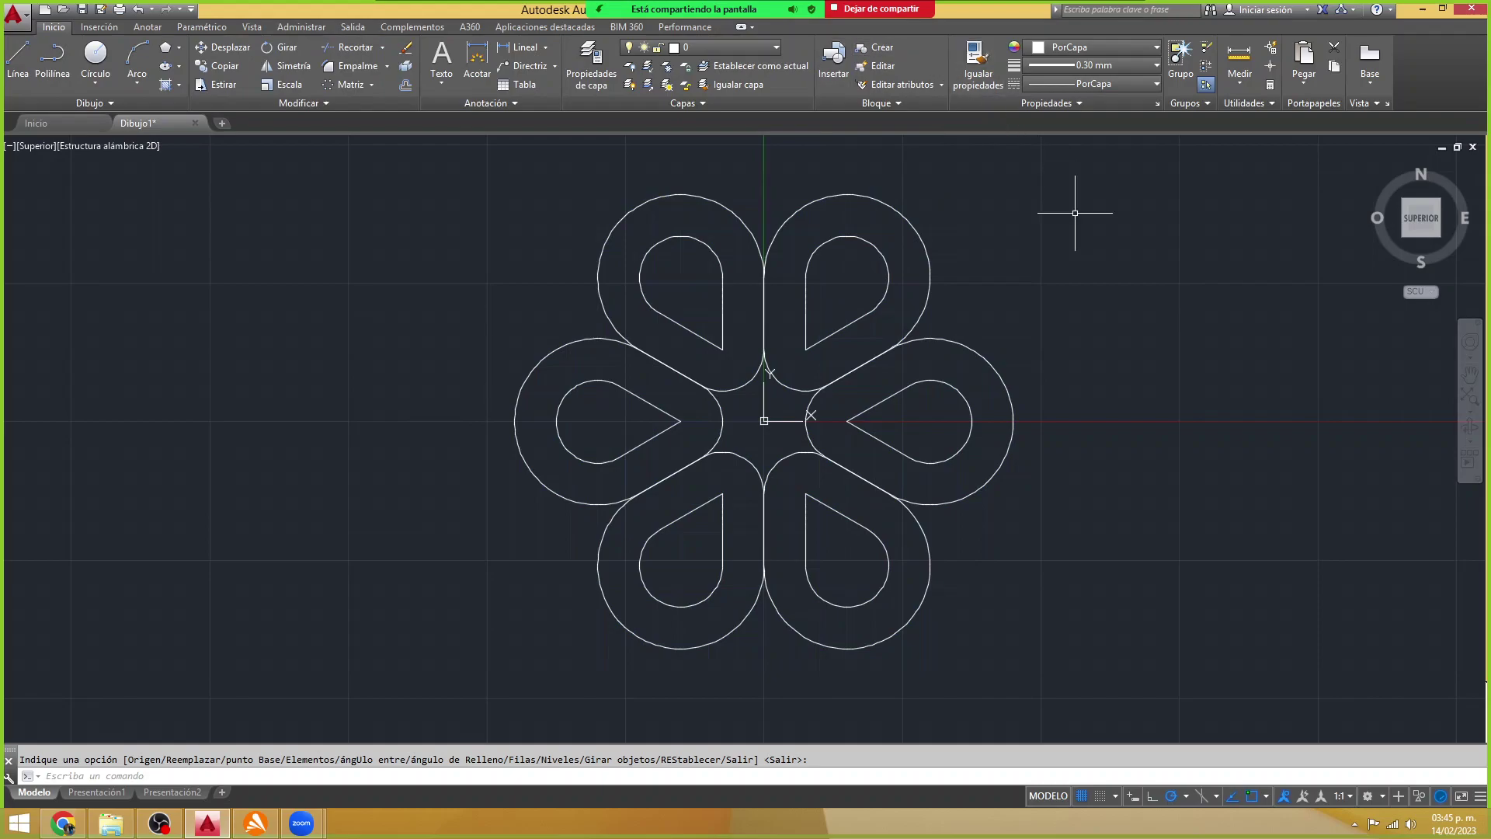
left_click(1250, 681)
left_click(253, 140)
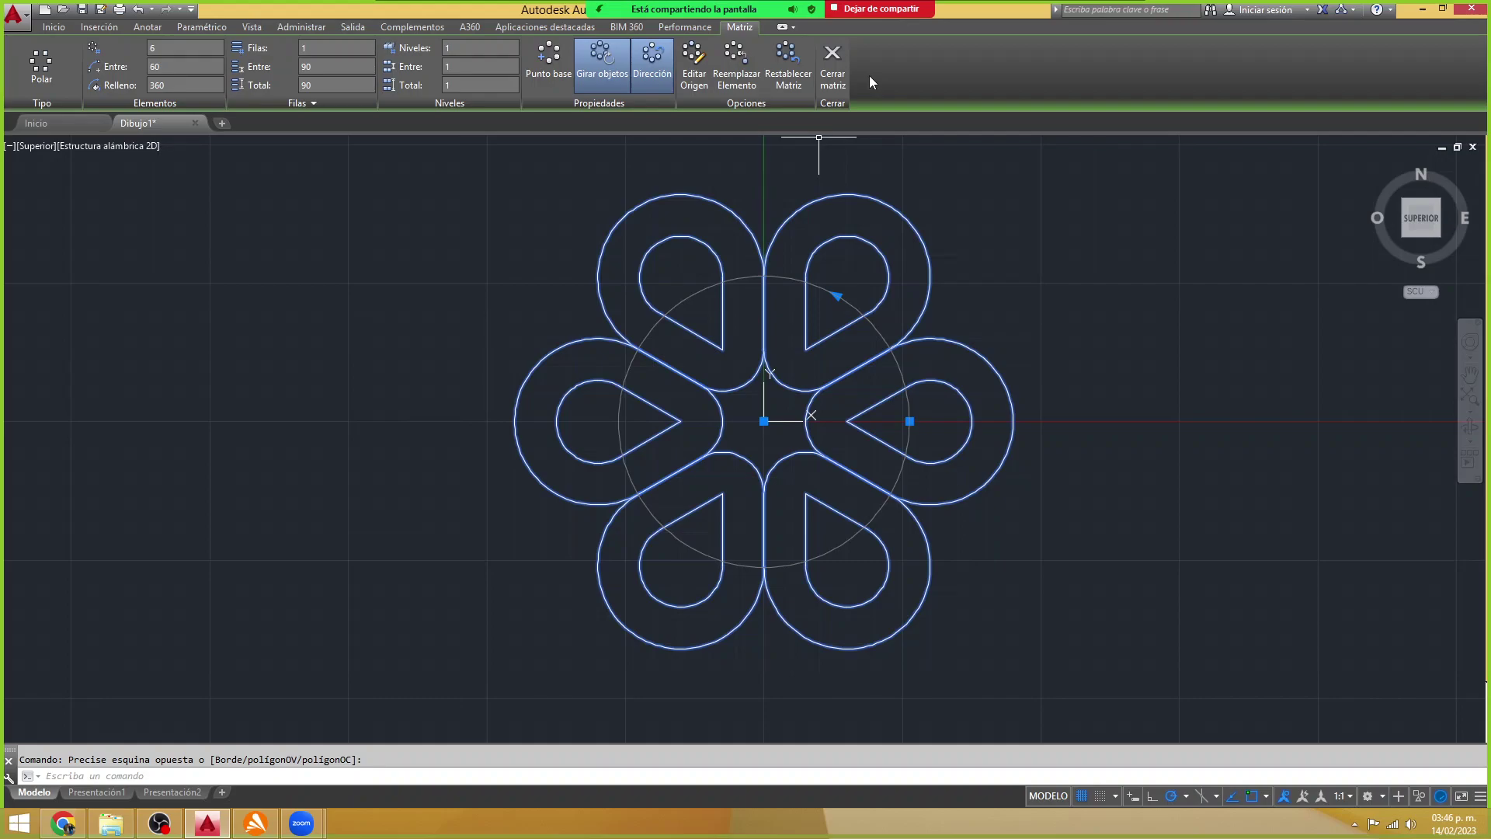
left_click(827, 70)
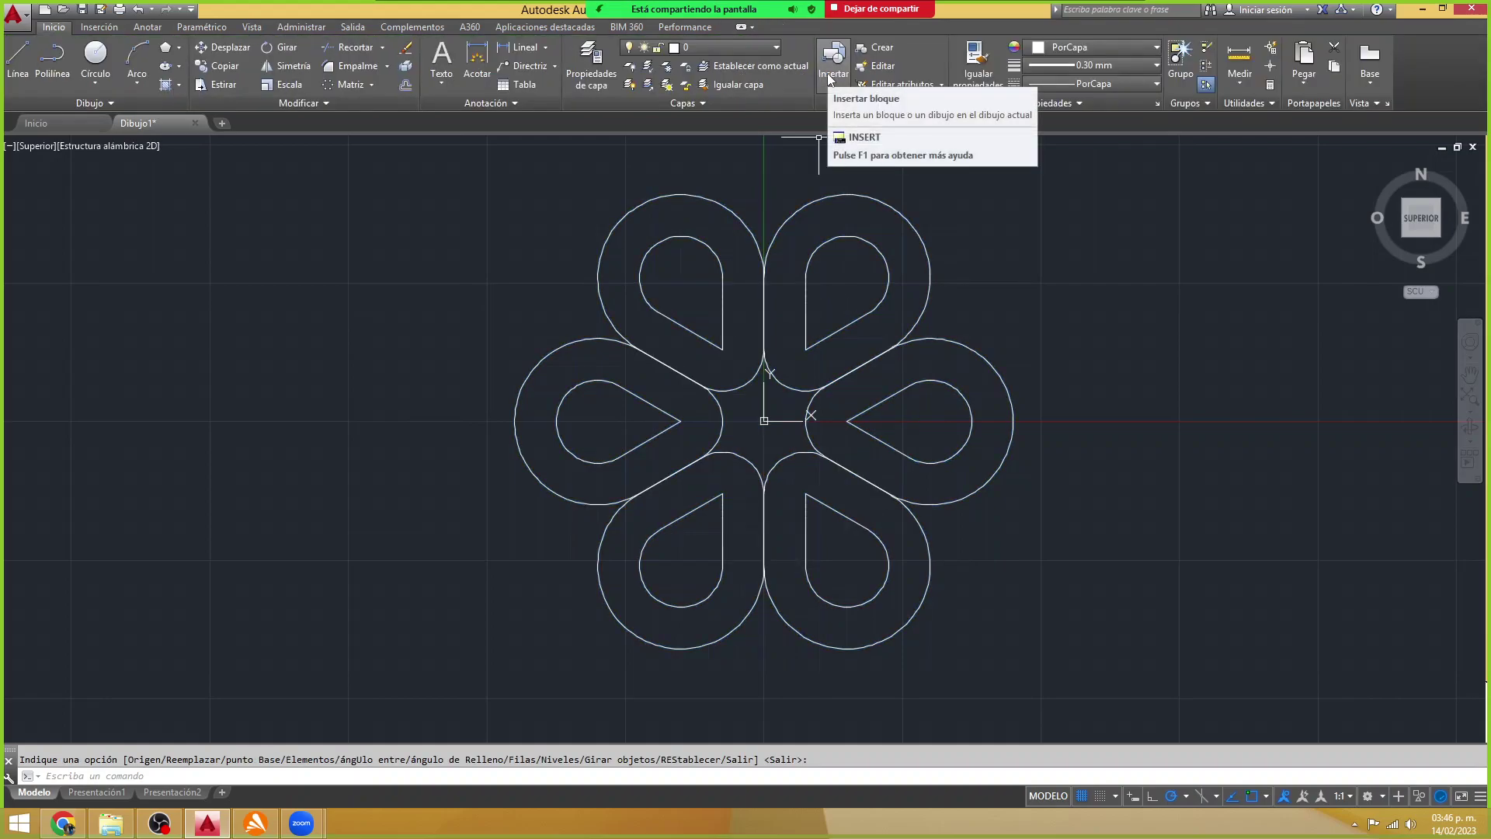
- Keep 0.30 mm as the lineweight and select the flower polar array again
left_click(1061, 66)
left_click(1059, 64)
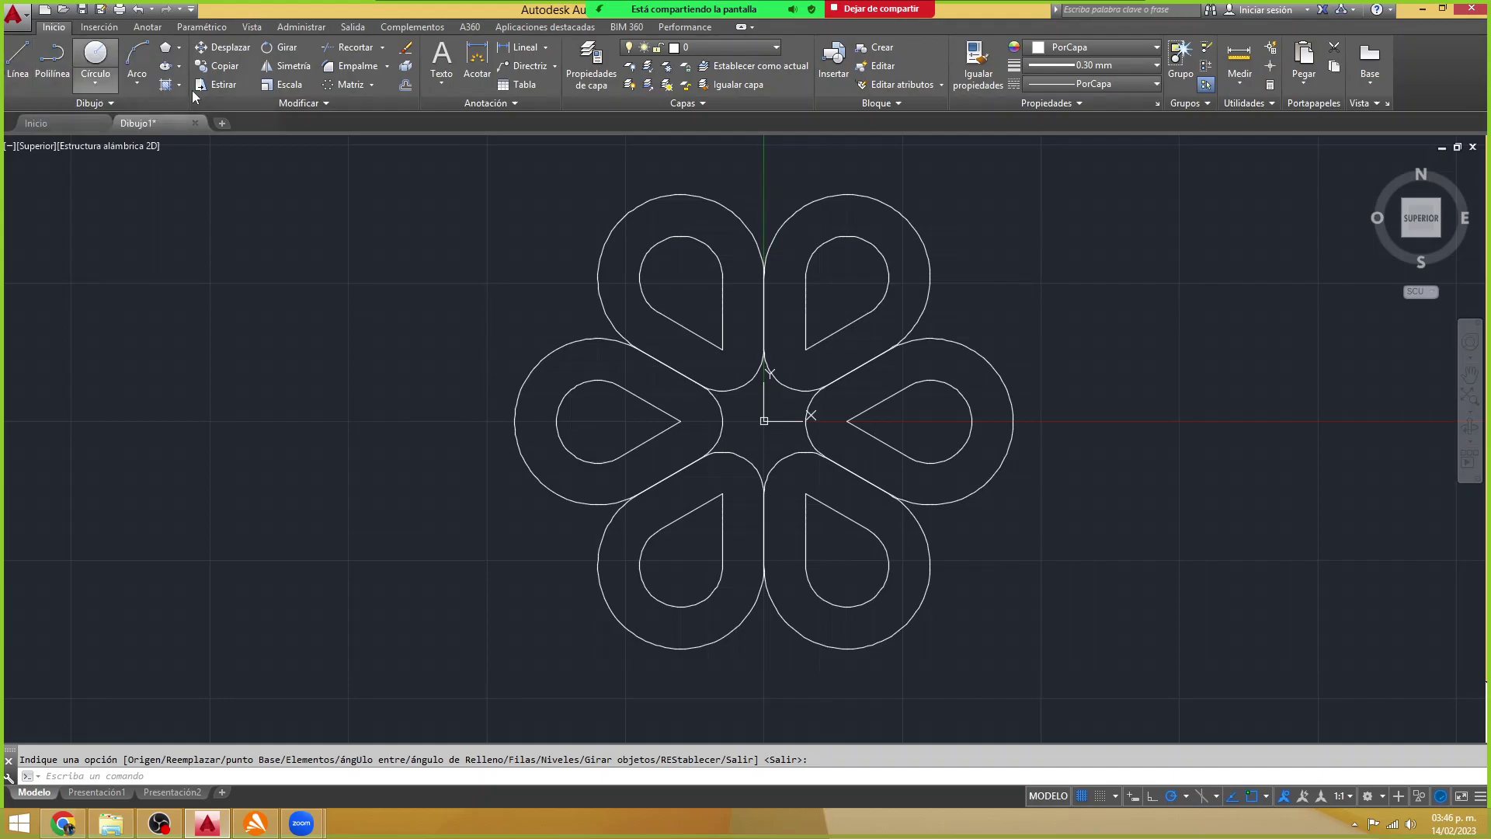
left_click(606, 320)
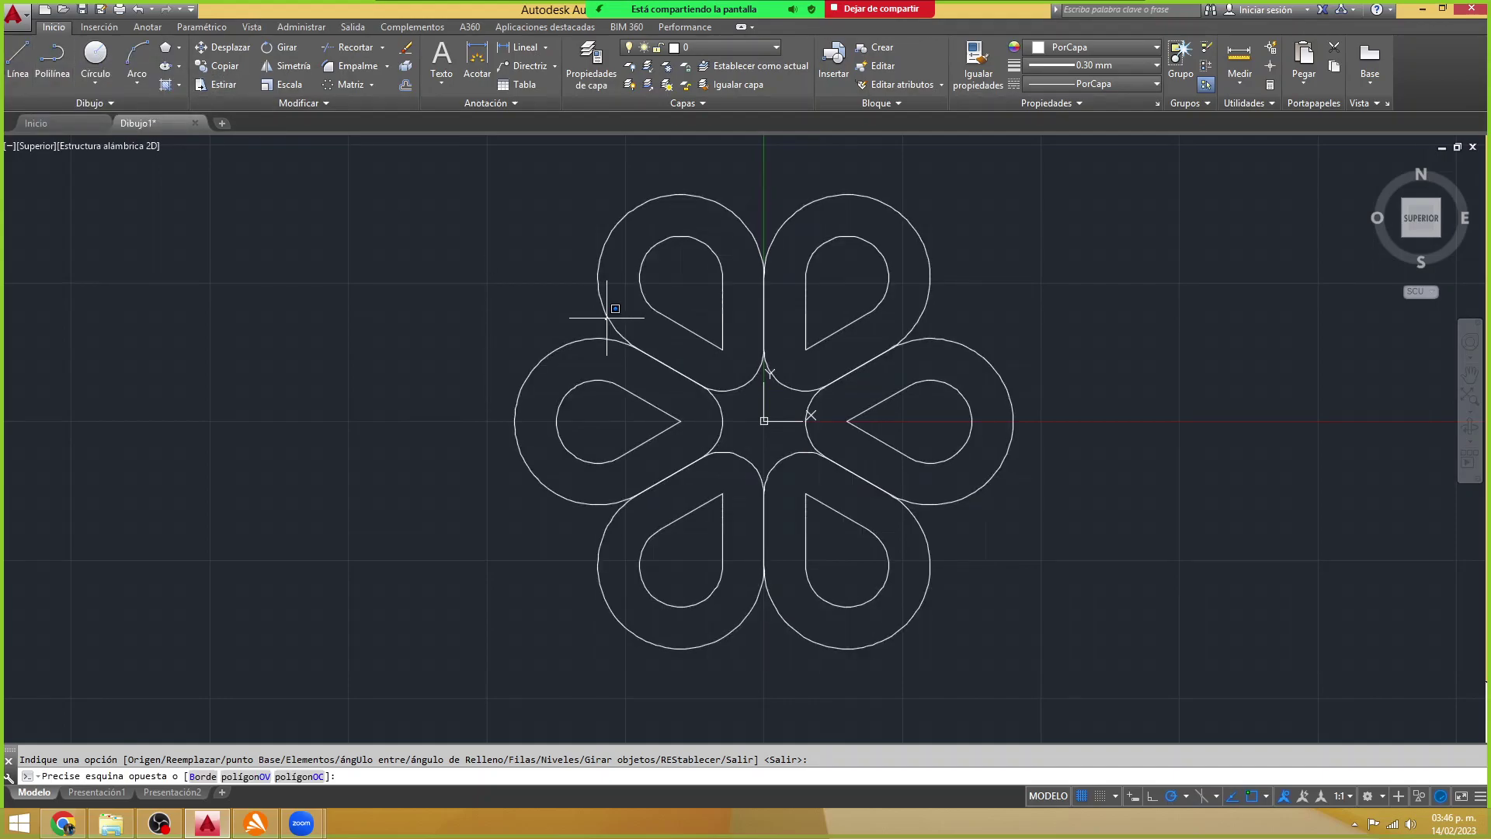
left_click(690, 314)
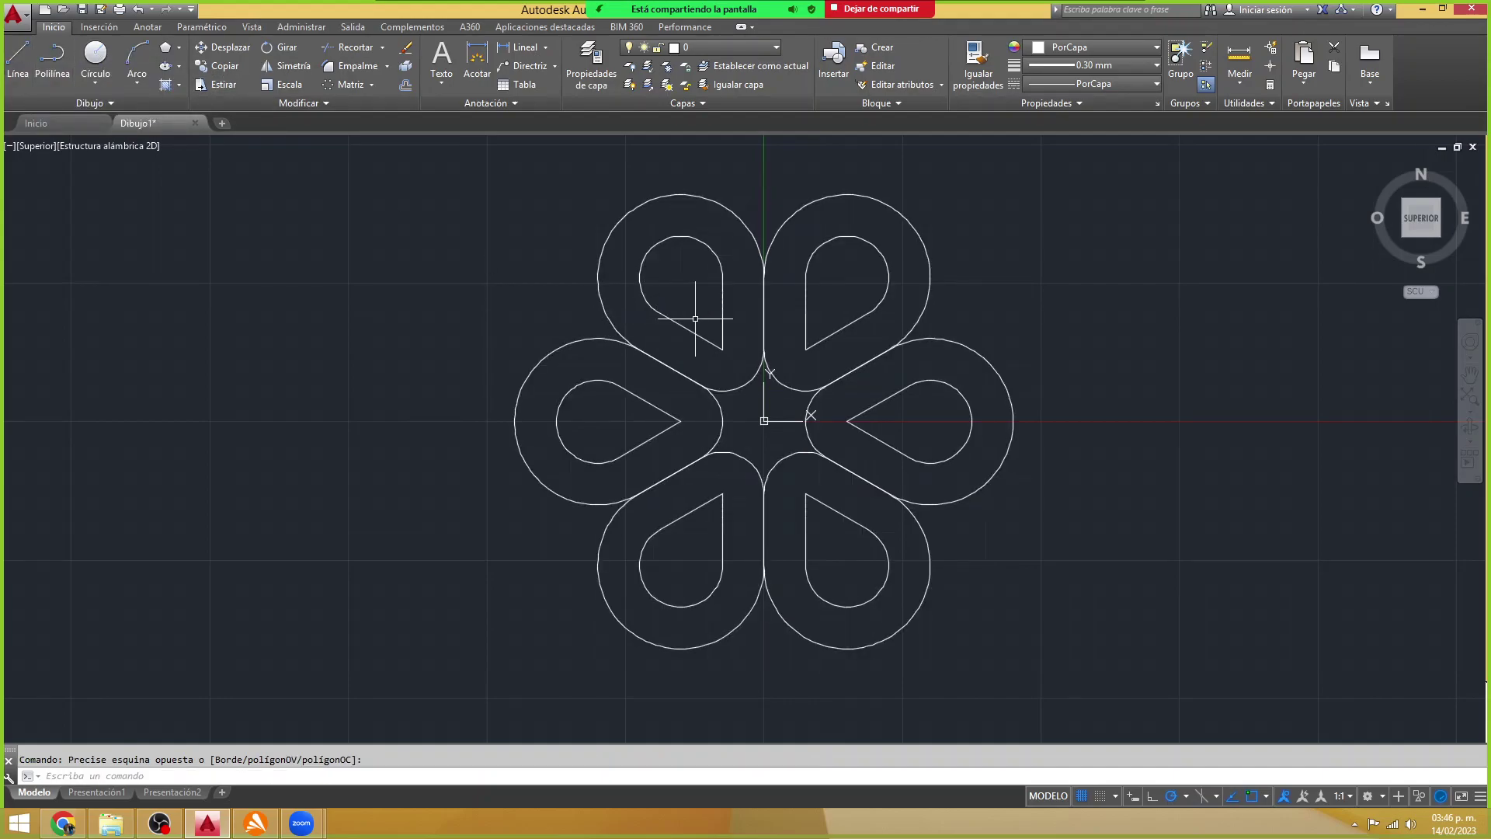
left_click(635, 255)
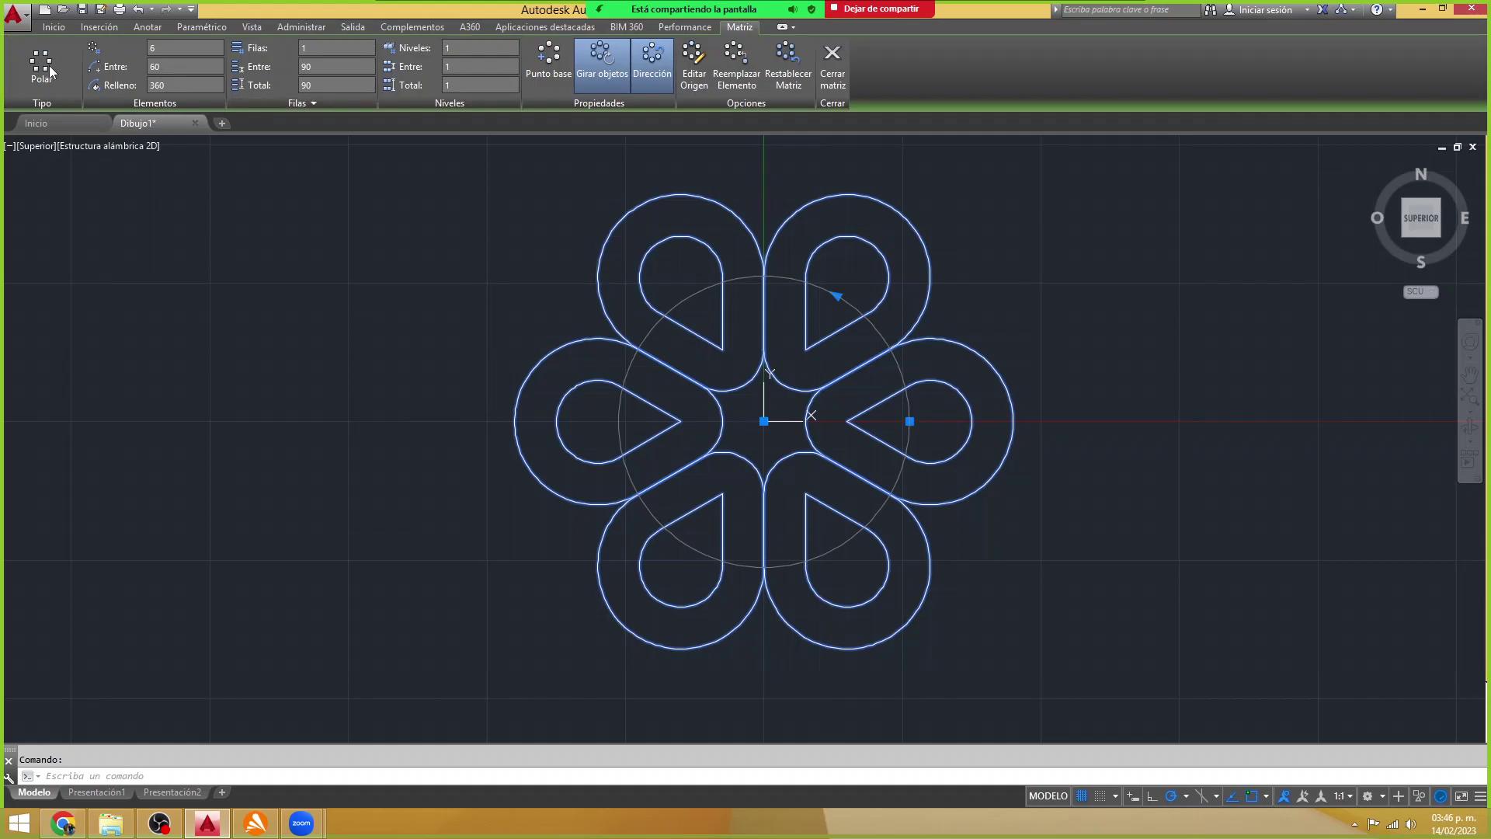
- Give the flower array a 0.30 mm lineweight from the Properties panel
left_click(54, 26)
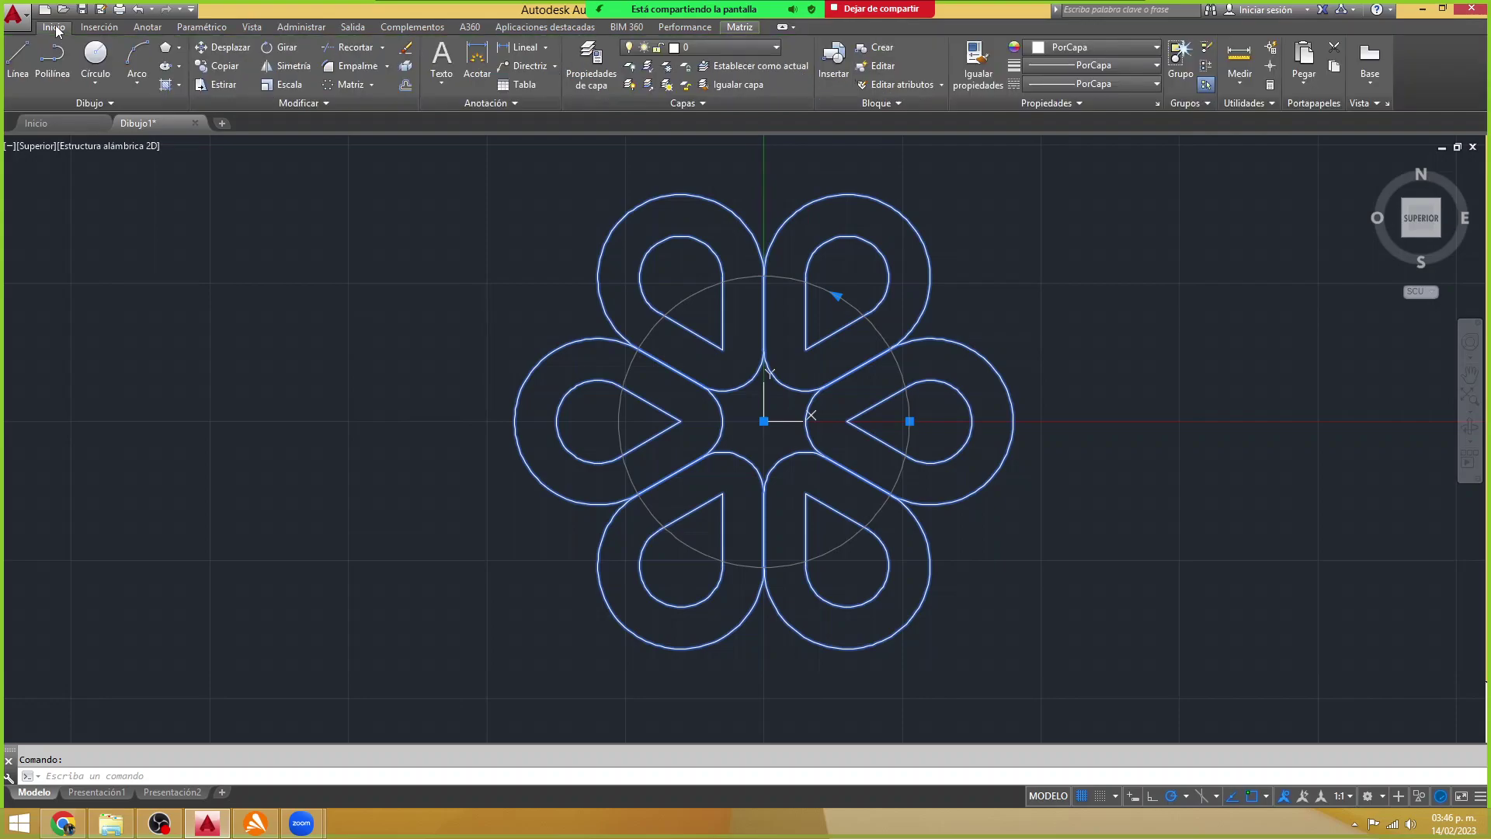
left_click(1102, 65)
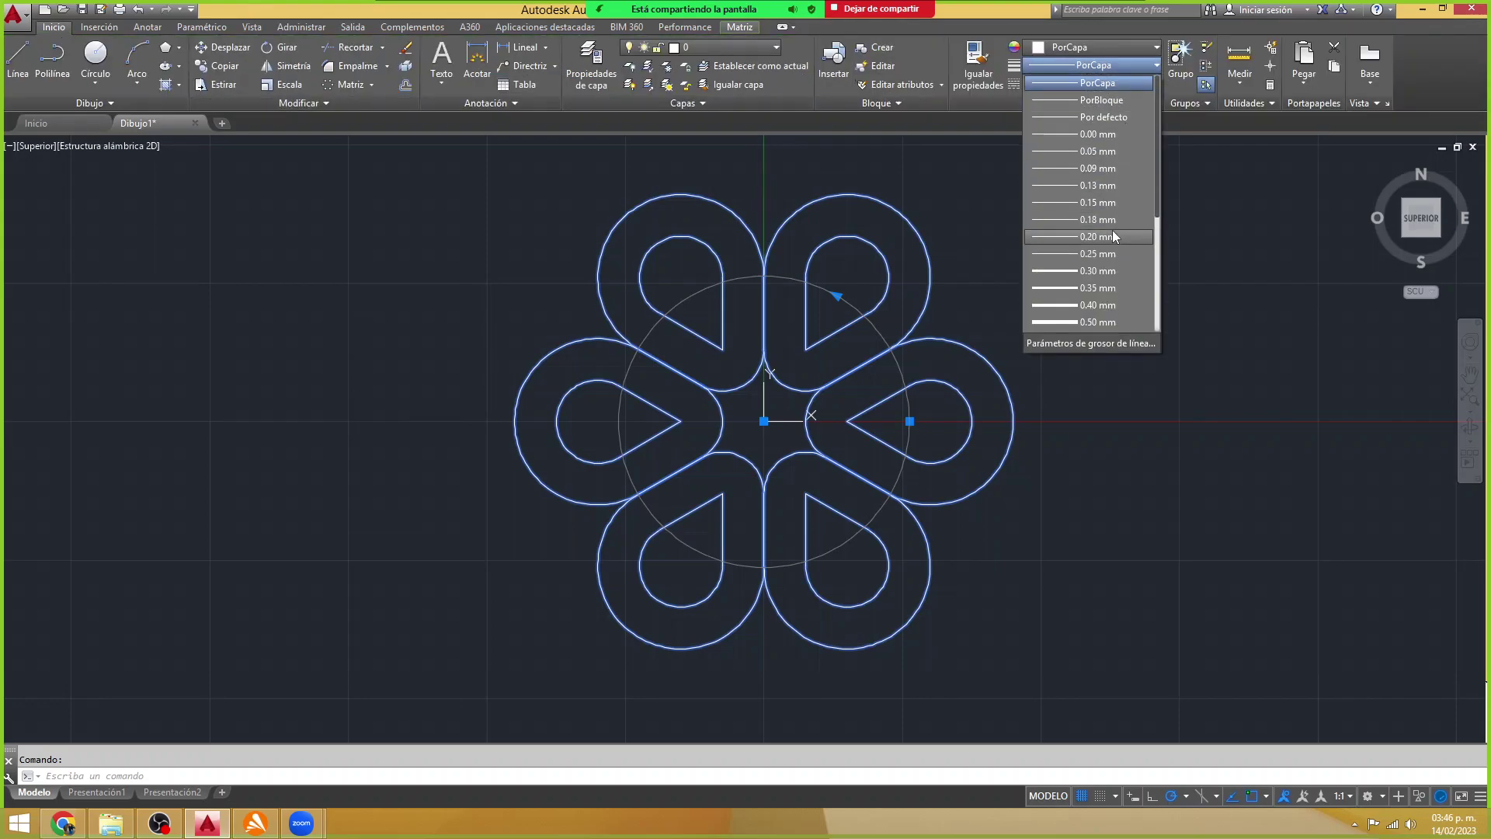
left_click(1095, 270)
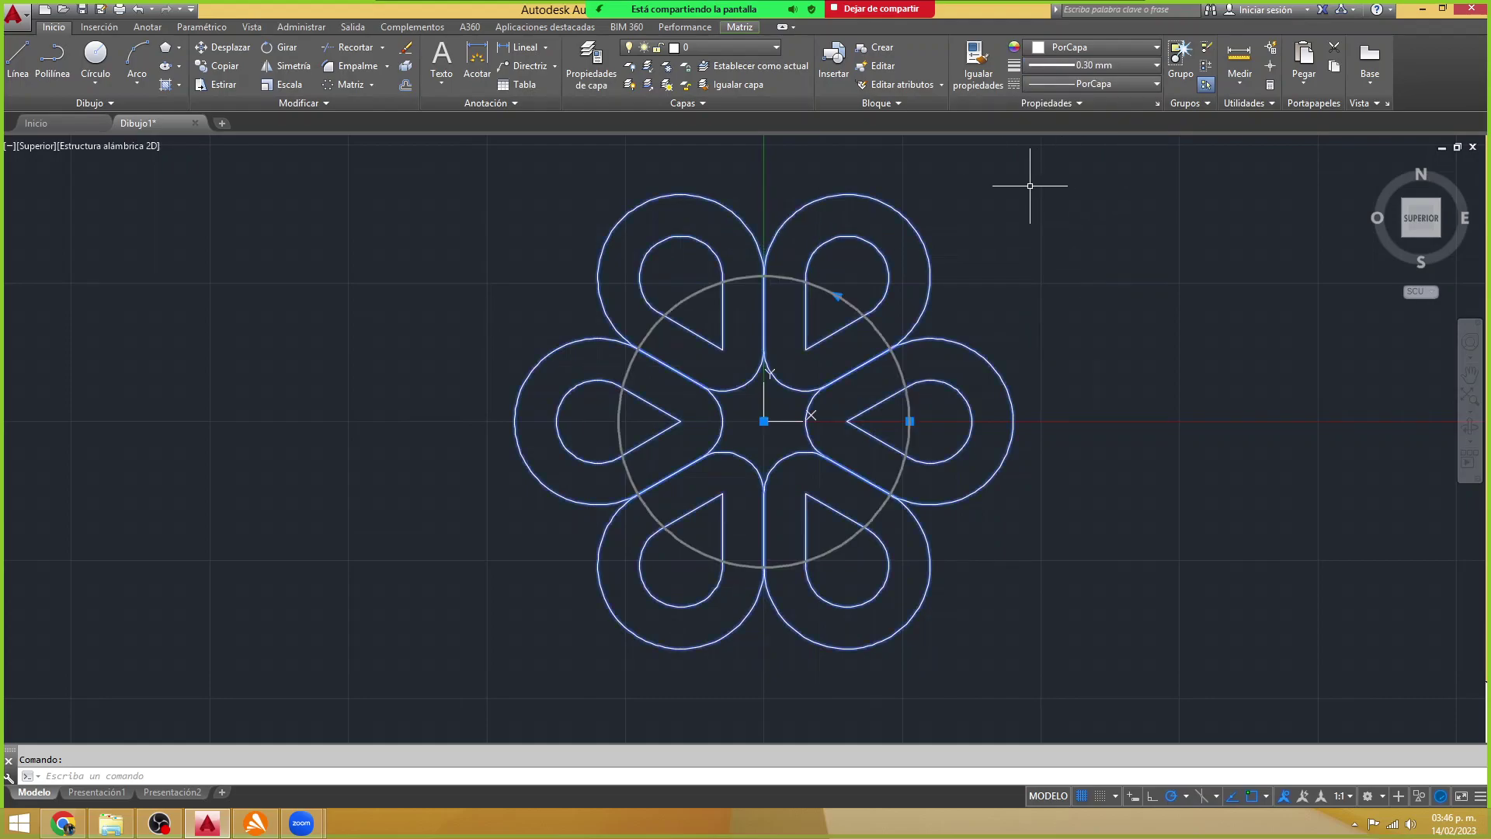
key("Escape")
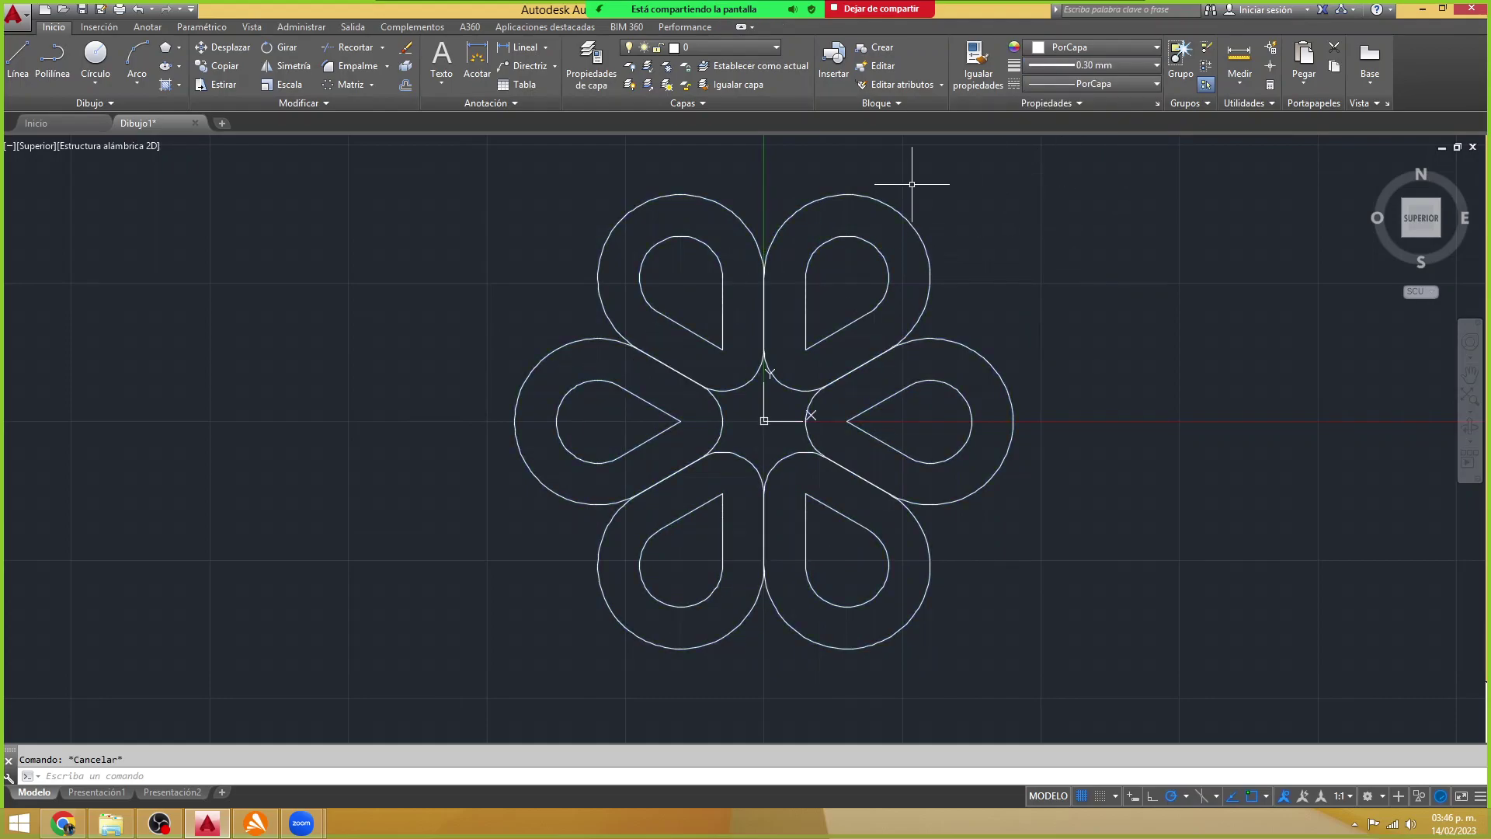
- Make 0.40 mm the current lineweight in Lineweight Settings, keeping display on
left_click(904, 222)
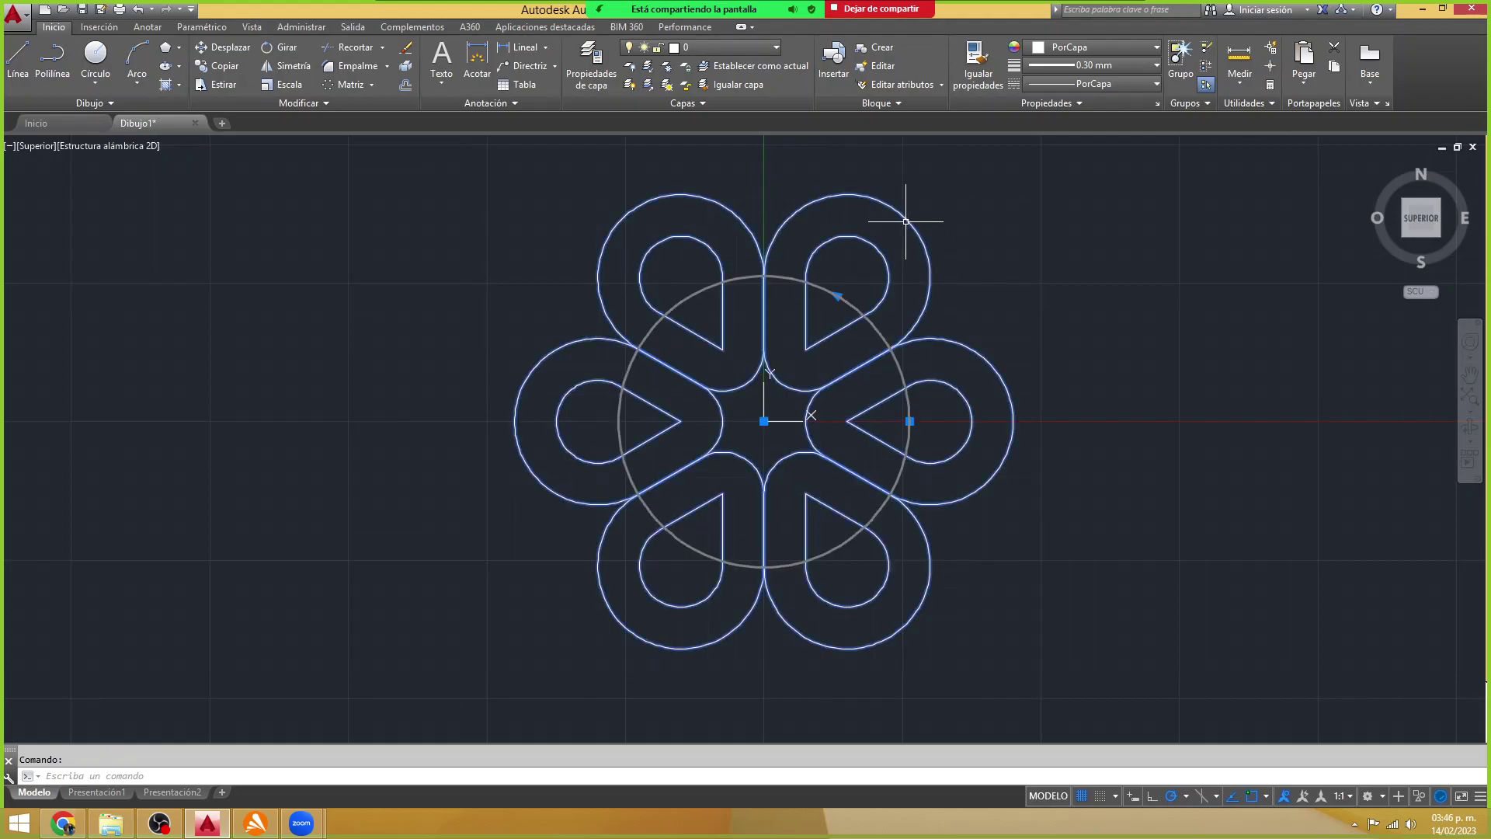
left_click(51, 30)
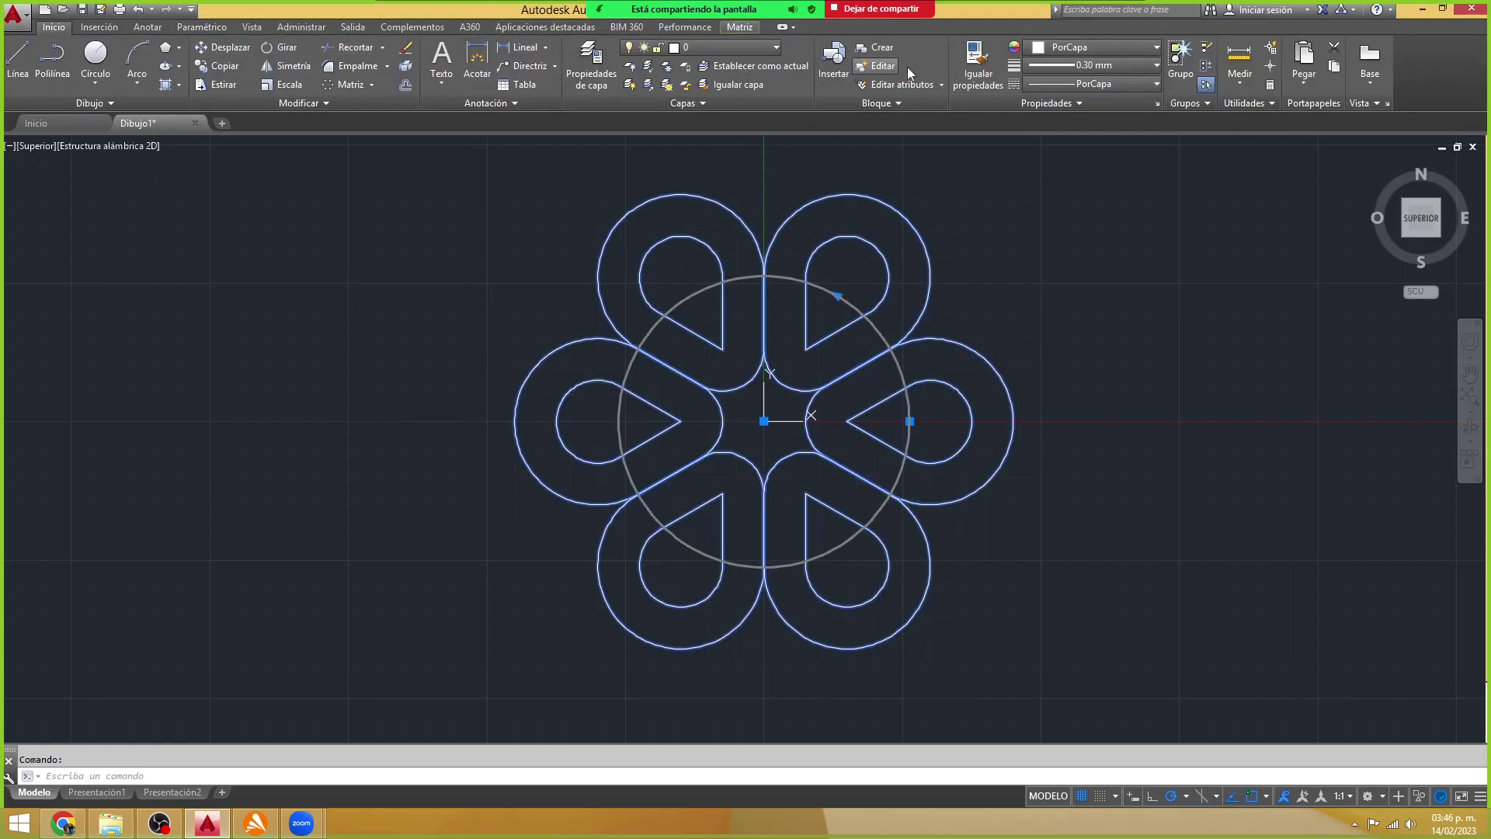
left_click(1054, 66)
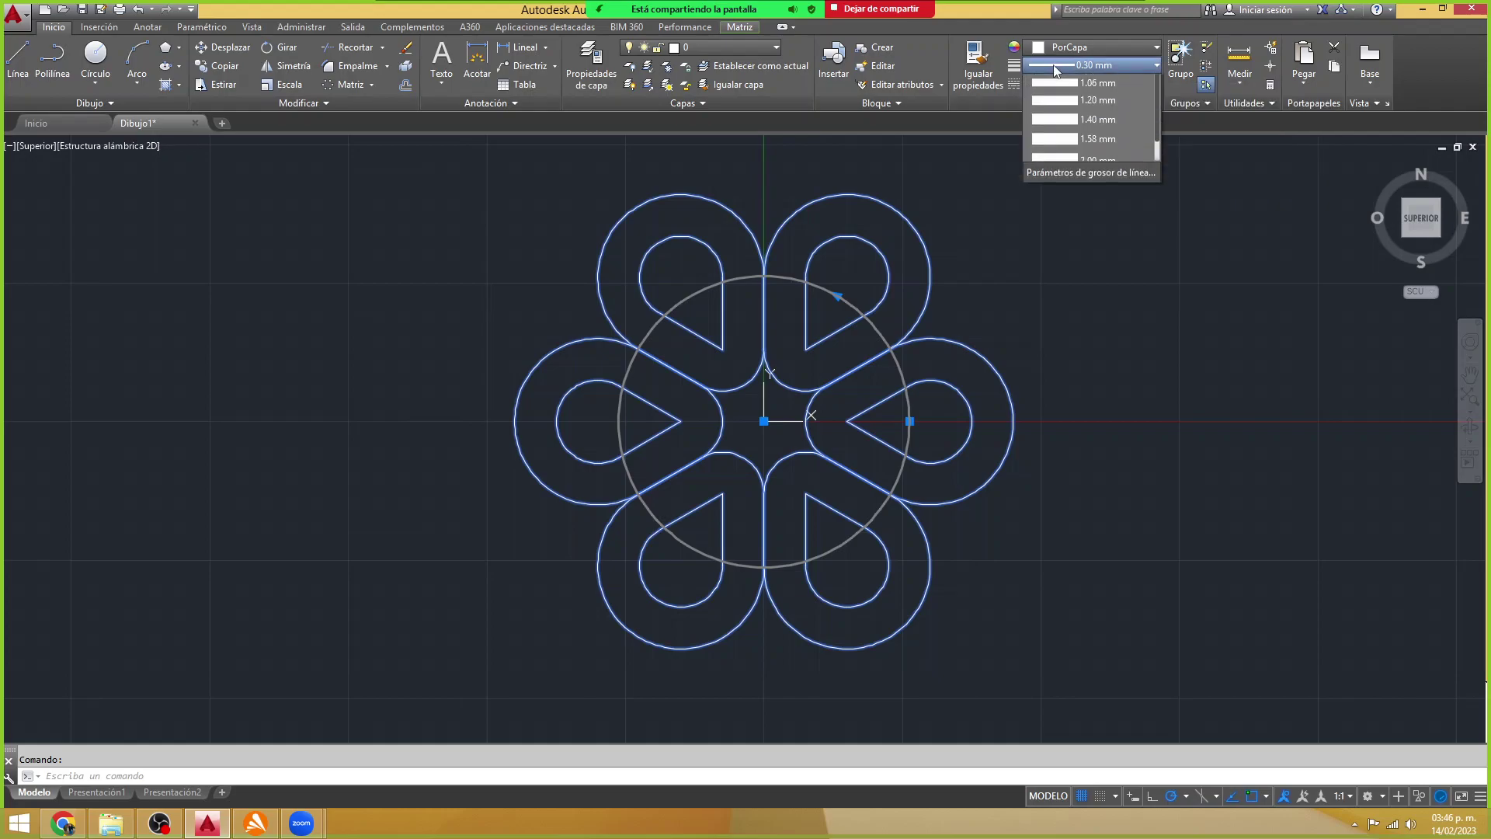
left_click(1053, 347)
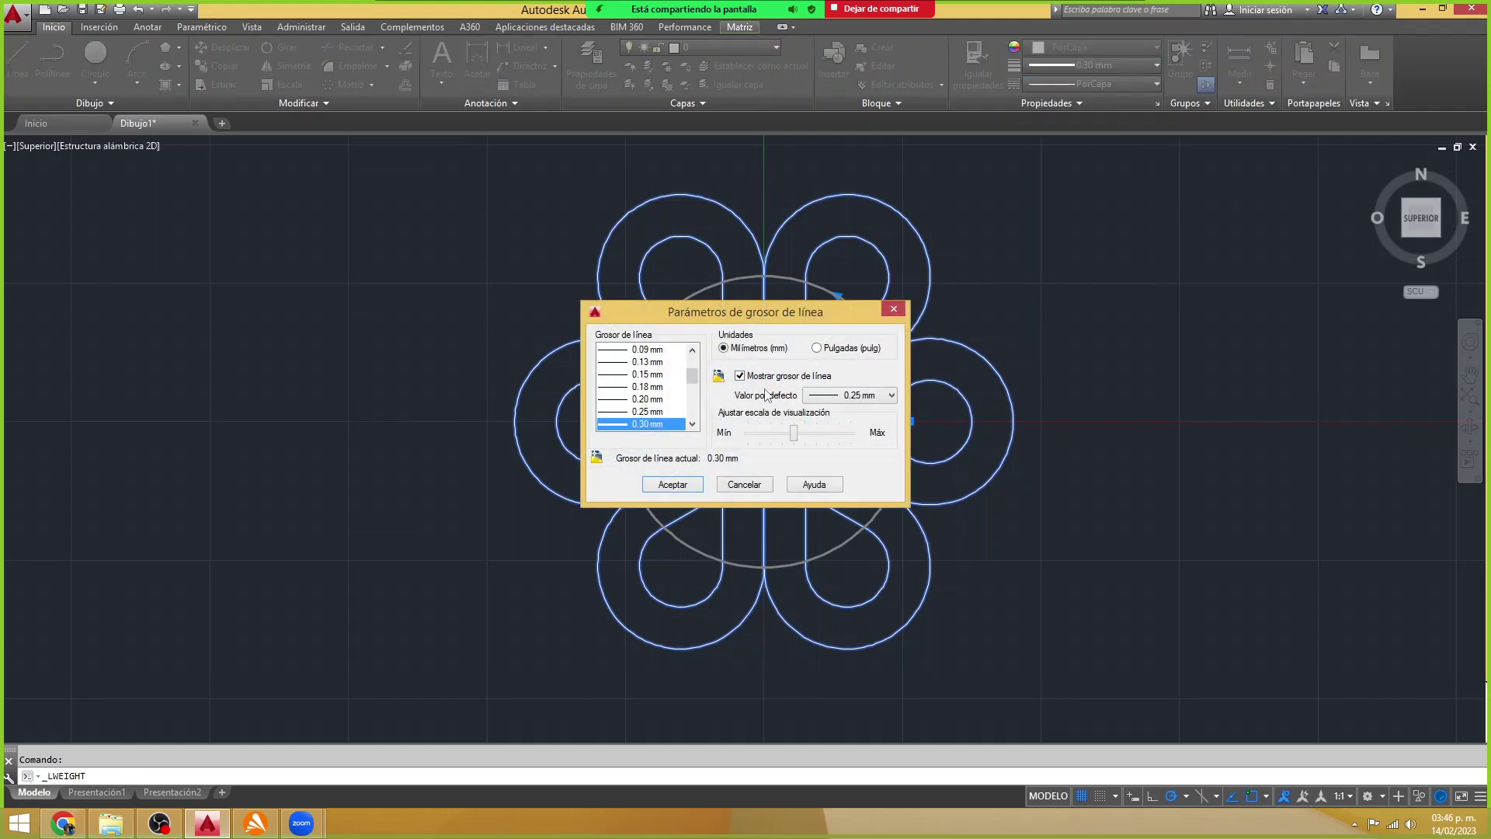
scroll(654, 409, "down", 1)
left_click(655, 411)
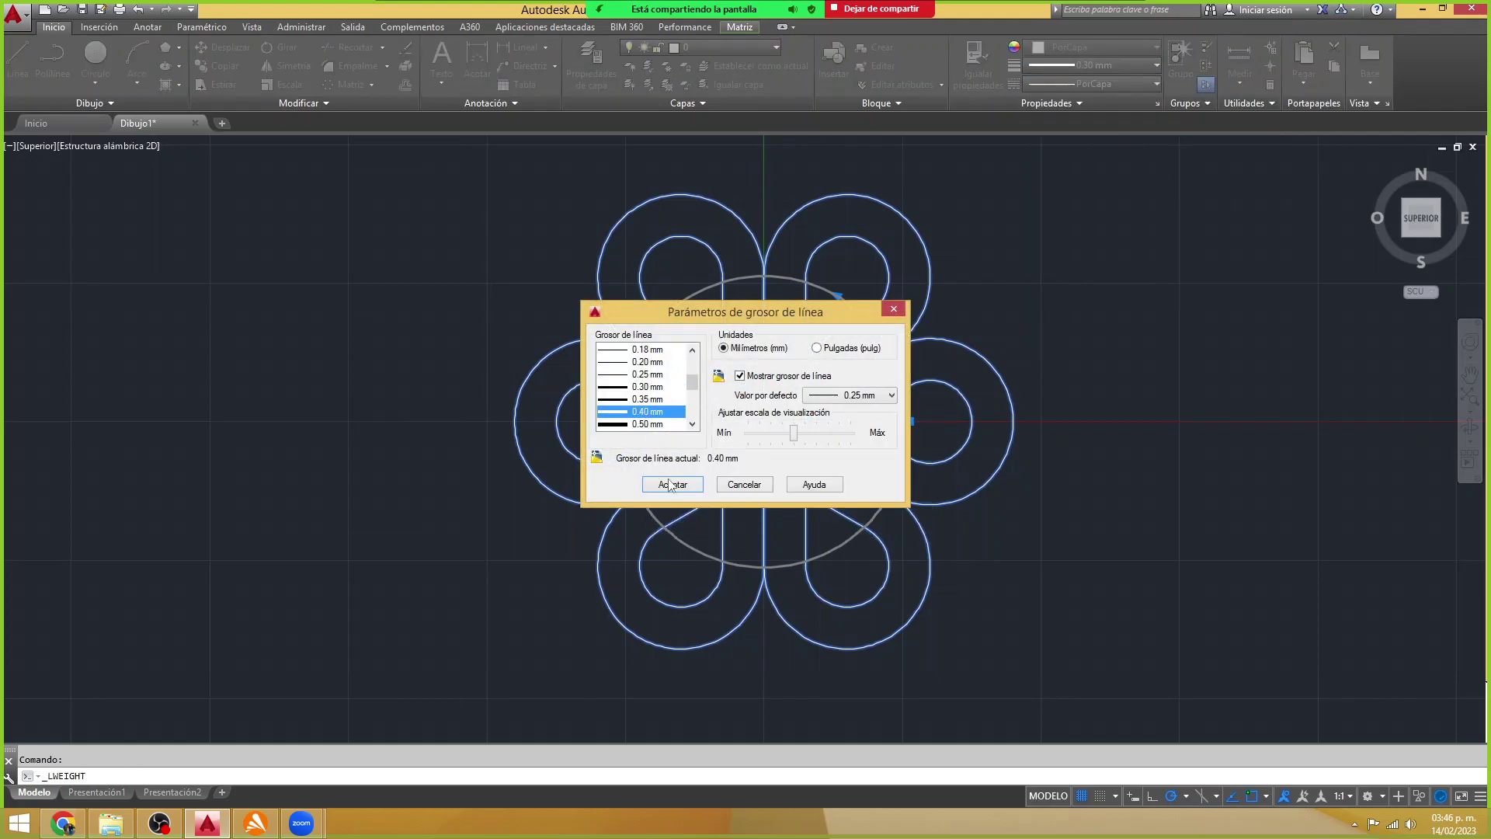
left_click(670, 483)
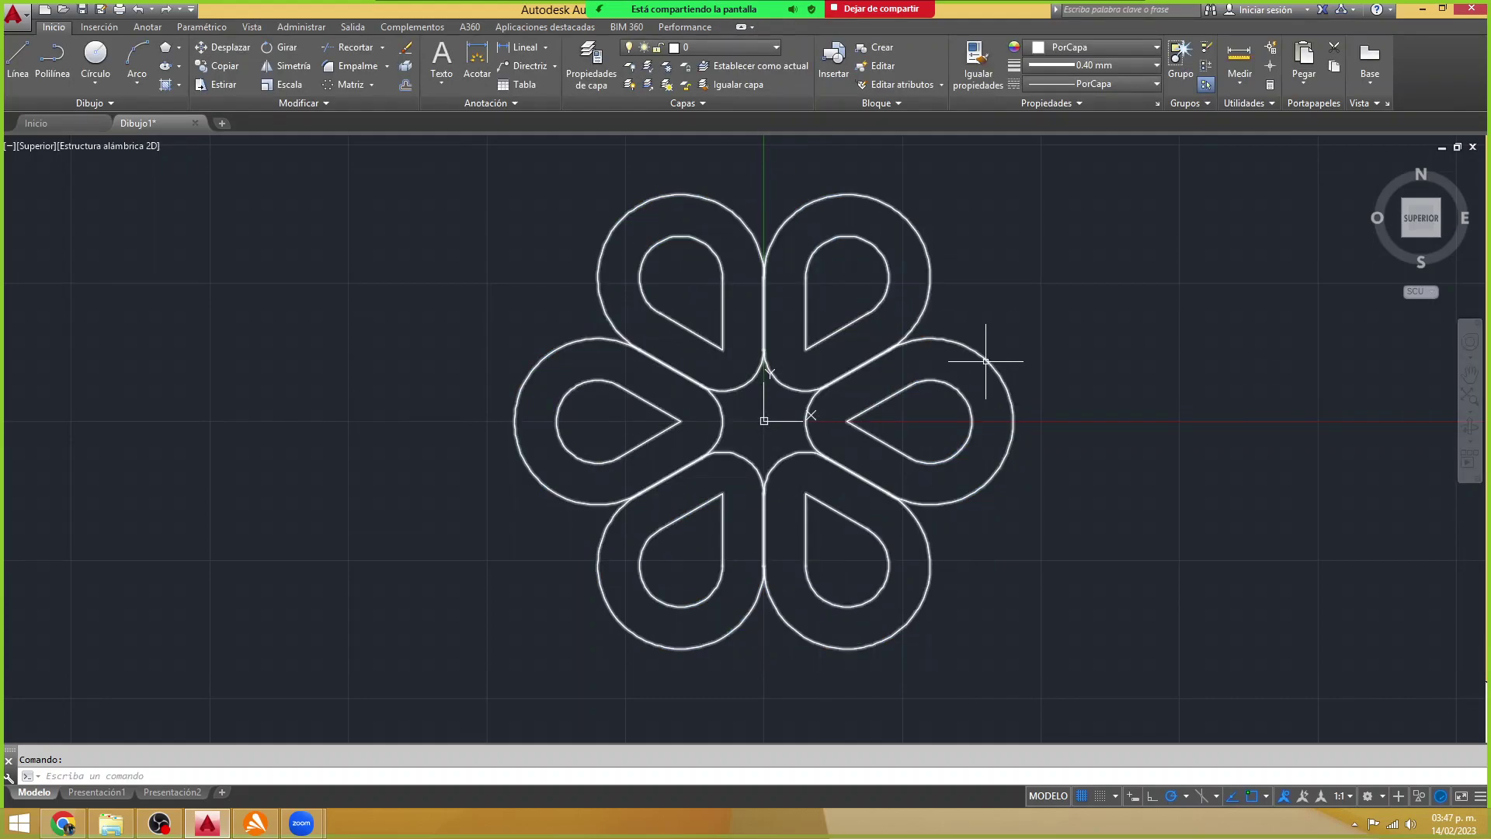
- Select the whole six-petal flower polar array
scroll(1031, 348, "down", 1)
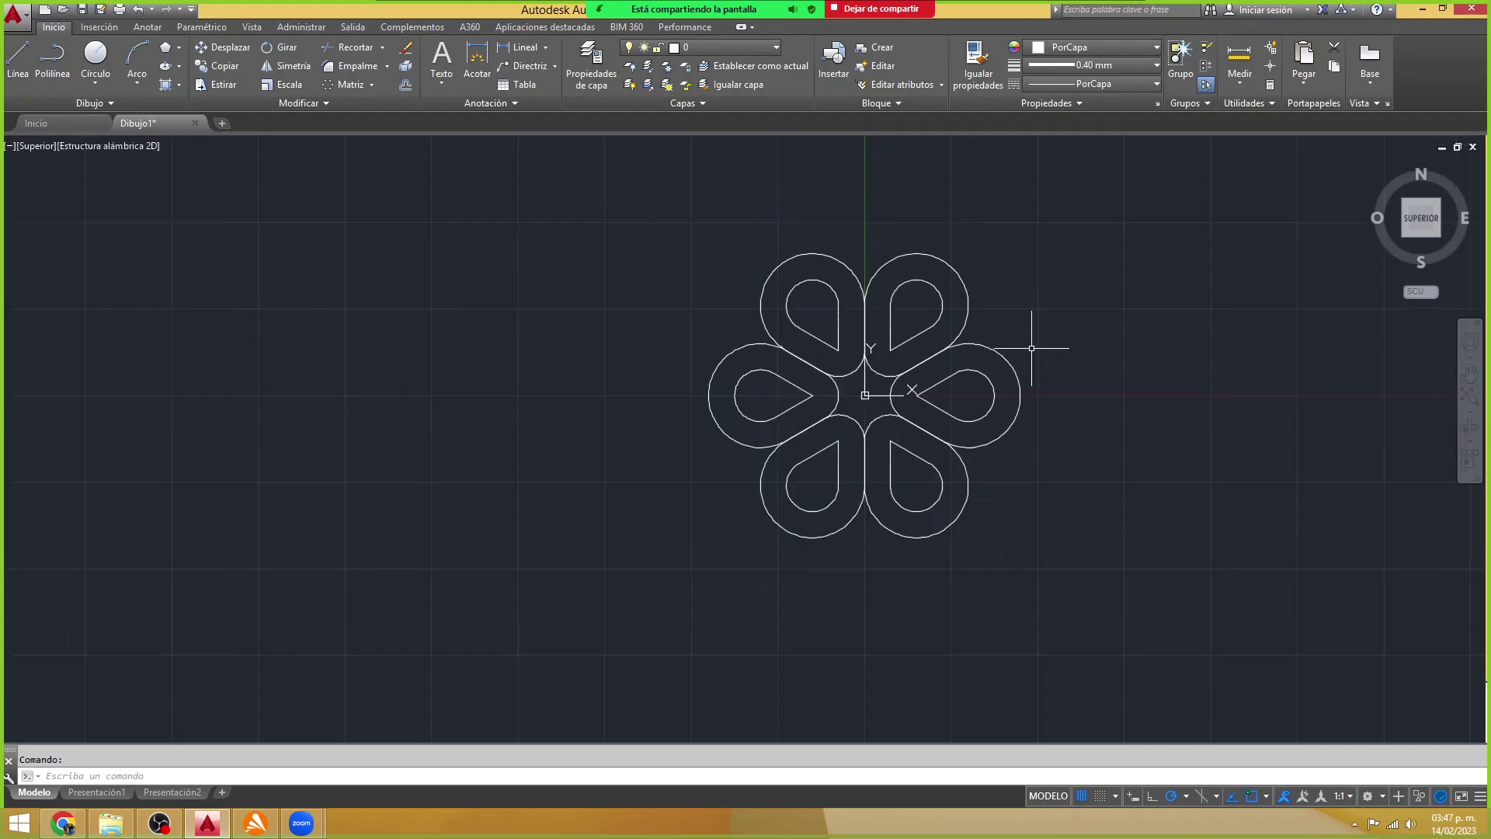
scroll(1046, 493, "up", 1)
scroll(1037, 502, "down", 1)
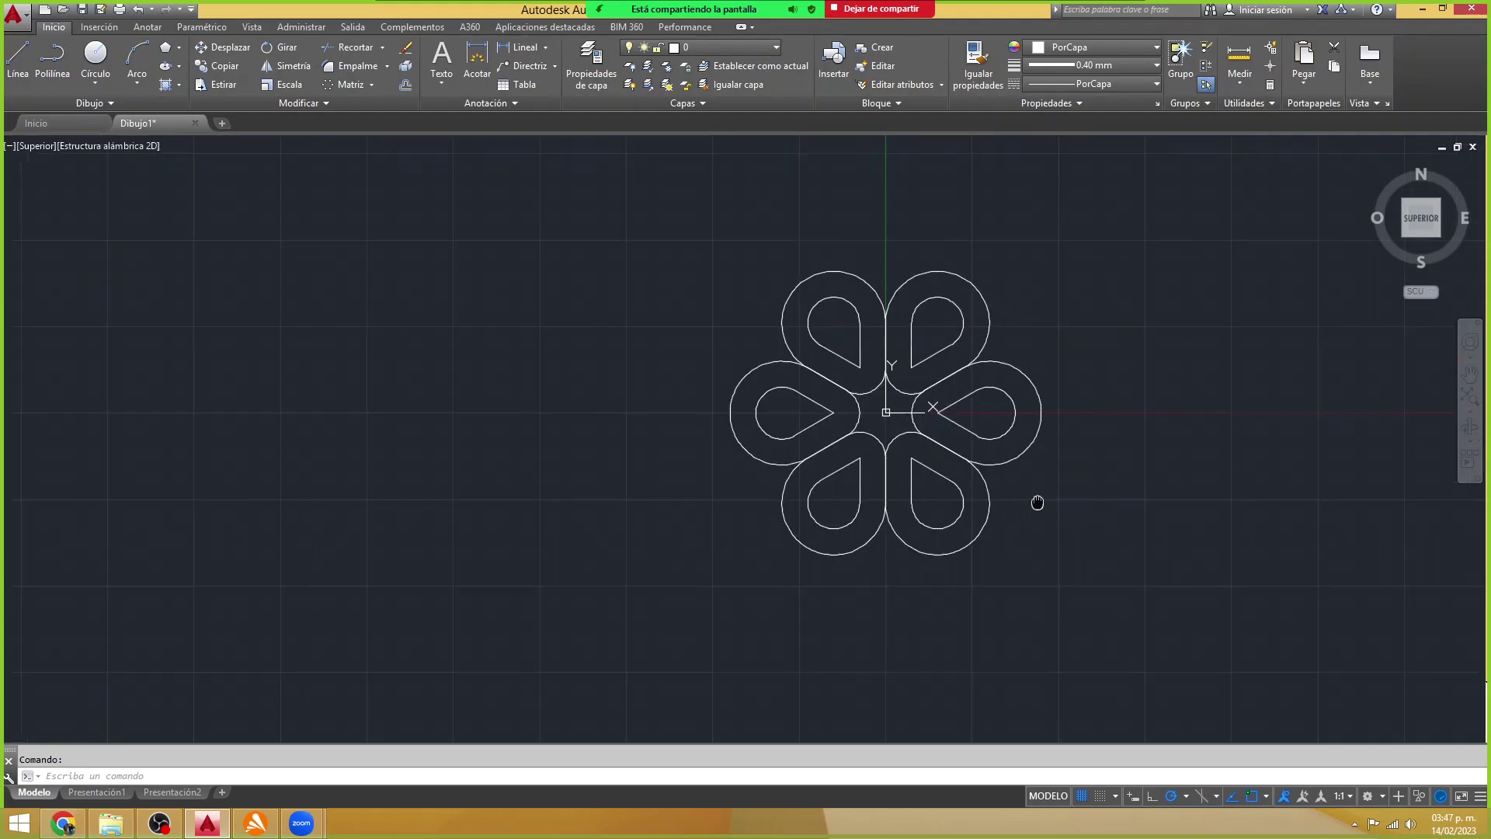
middle_click_drag(1037, 502, 965, 505)
left_click(1058, 591)
left_click(732, 333)
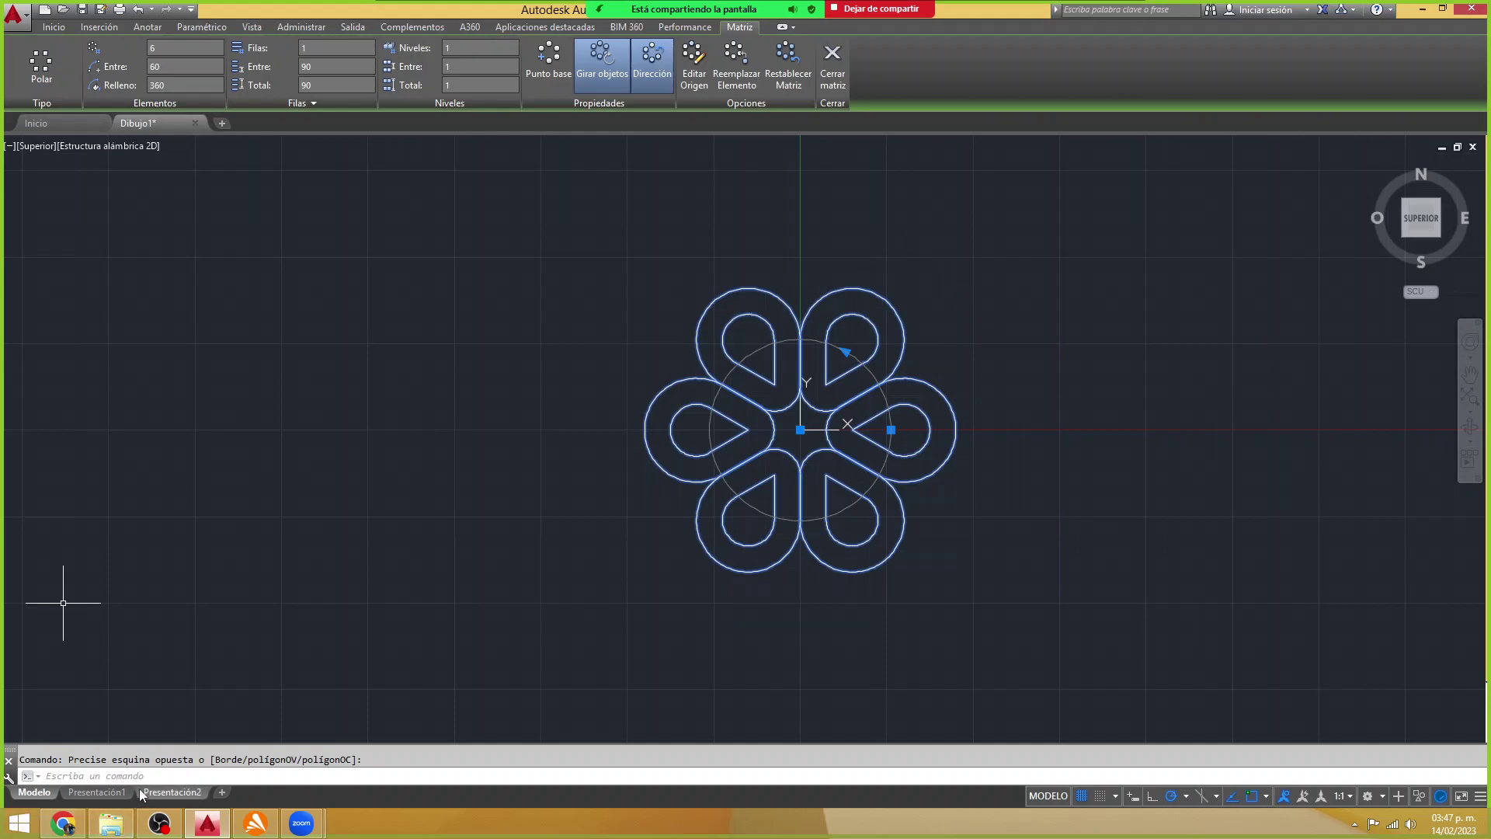
mouse_move(97, 792)
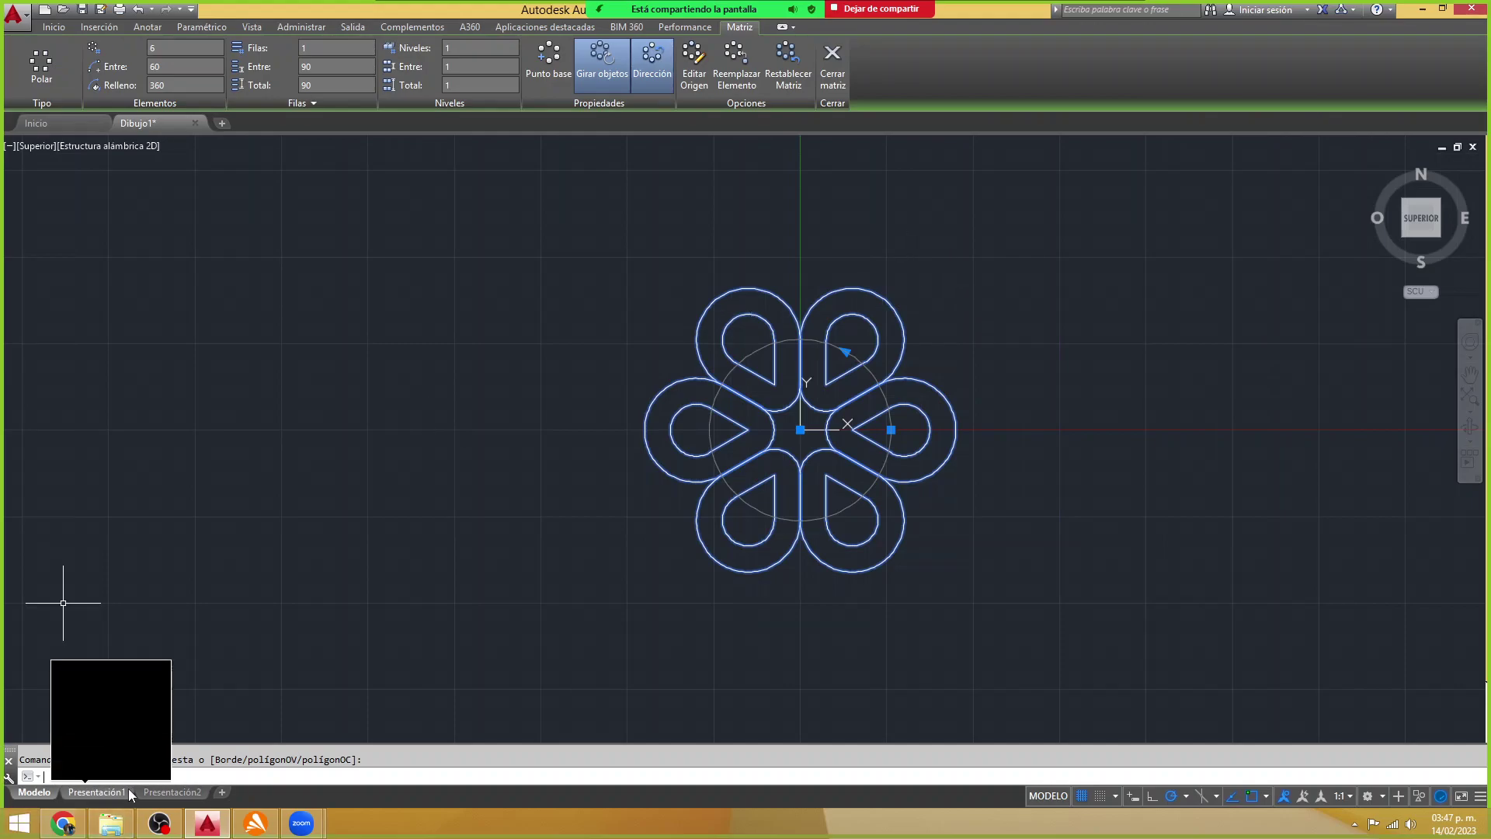
- Explode the array with DESCOM and select all the resulting flower pieces
type("descomponer")
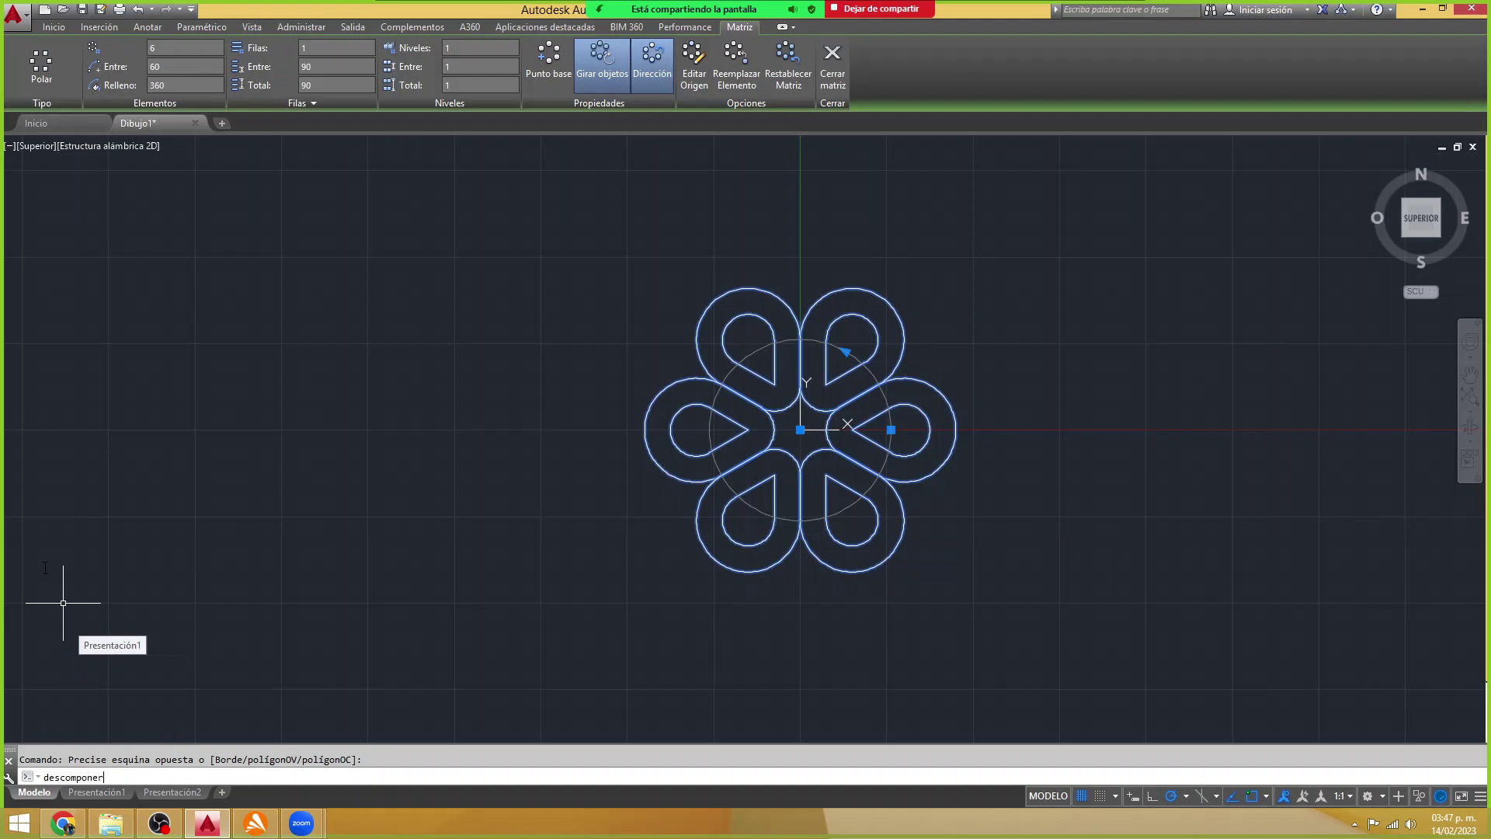
key("Return")
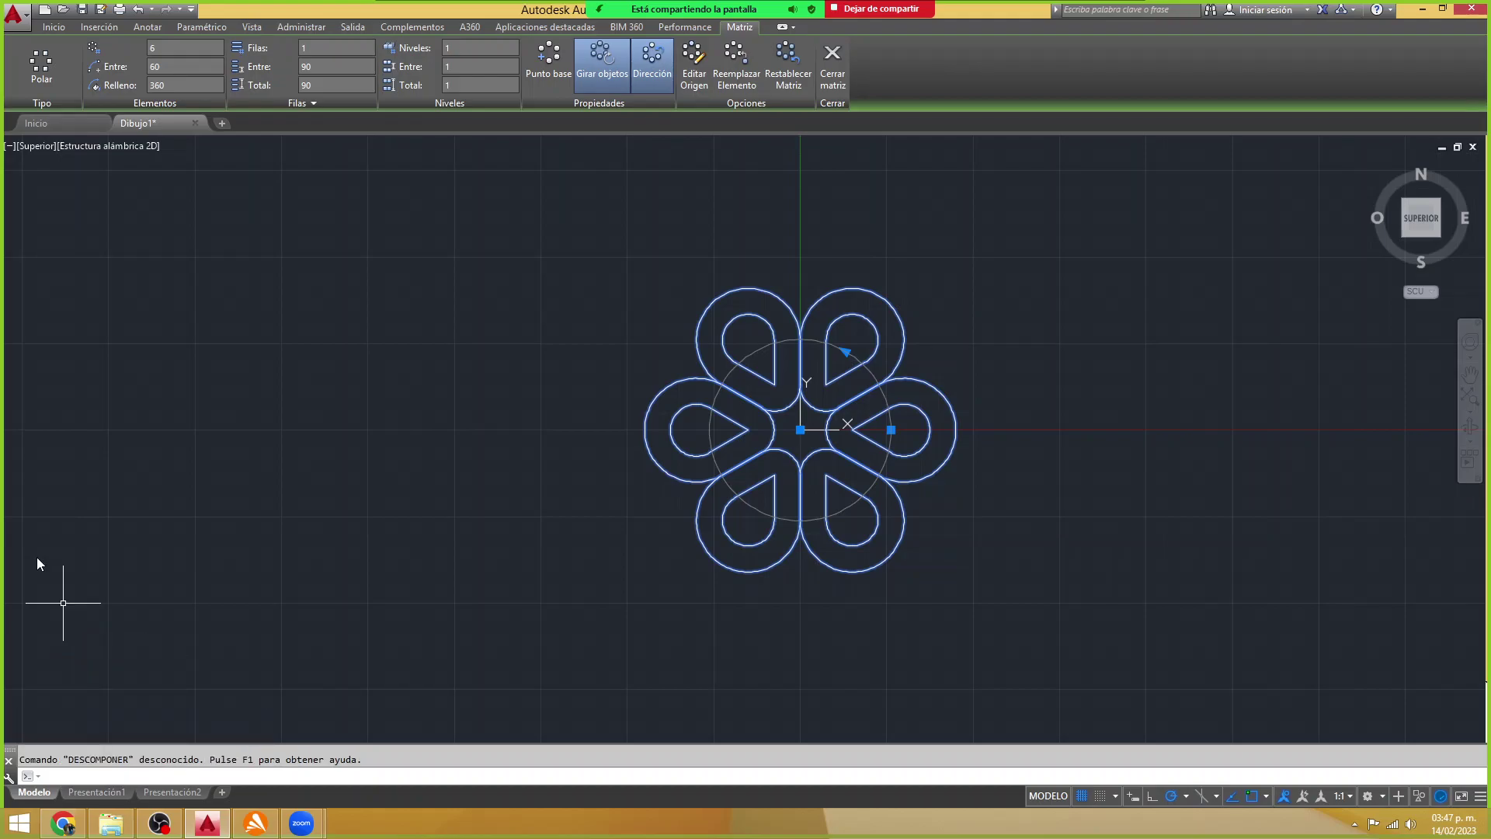
type("descom")
key("Return")
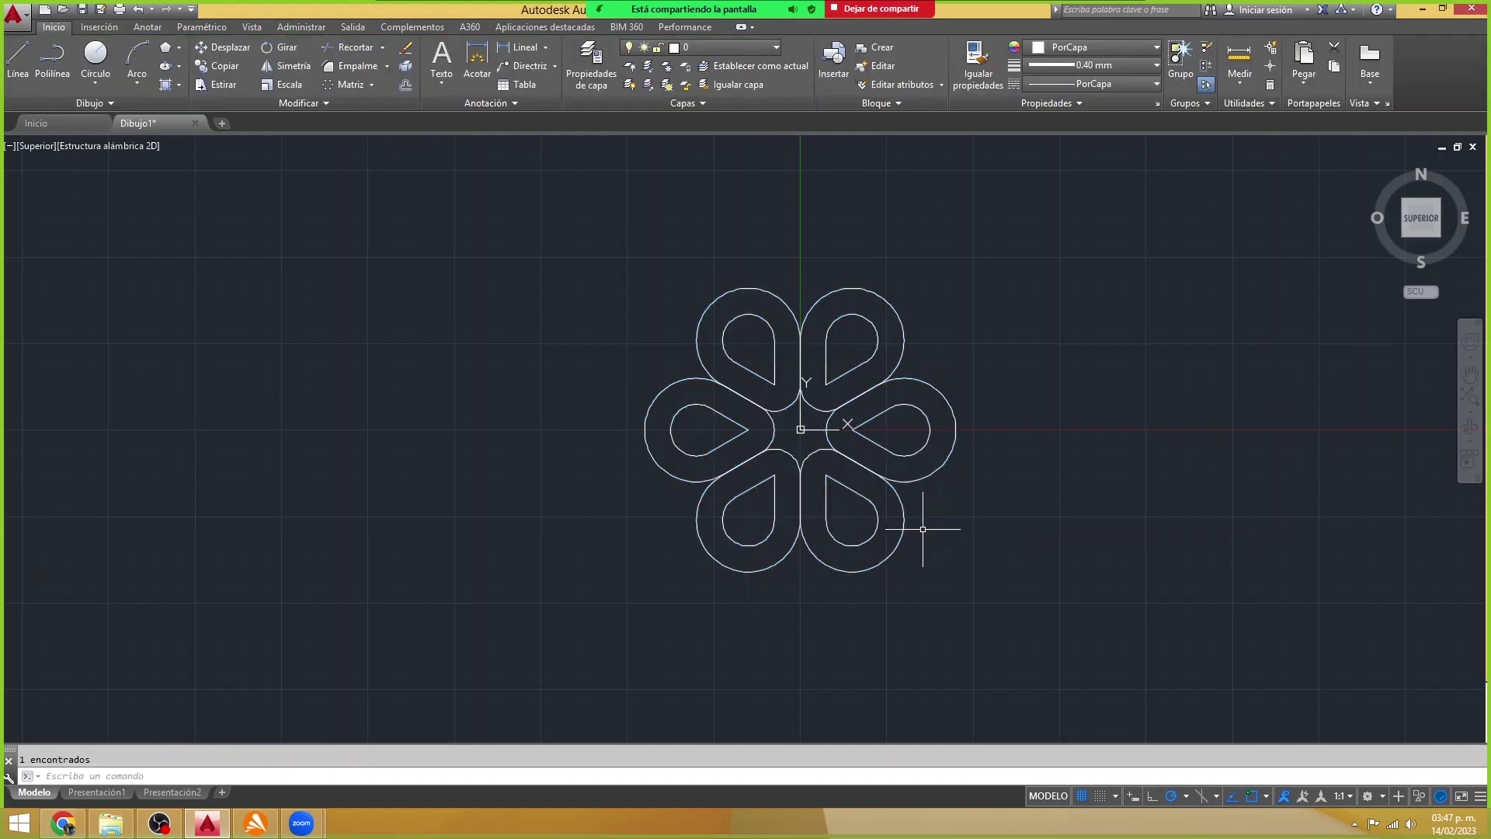
left_click(922, 529)
left_click(893, 536)
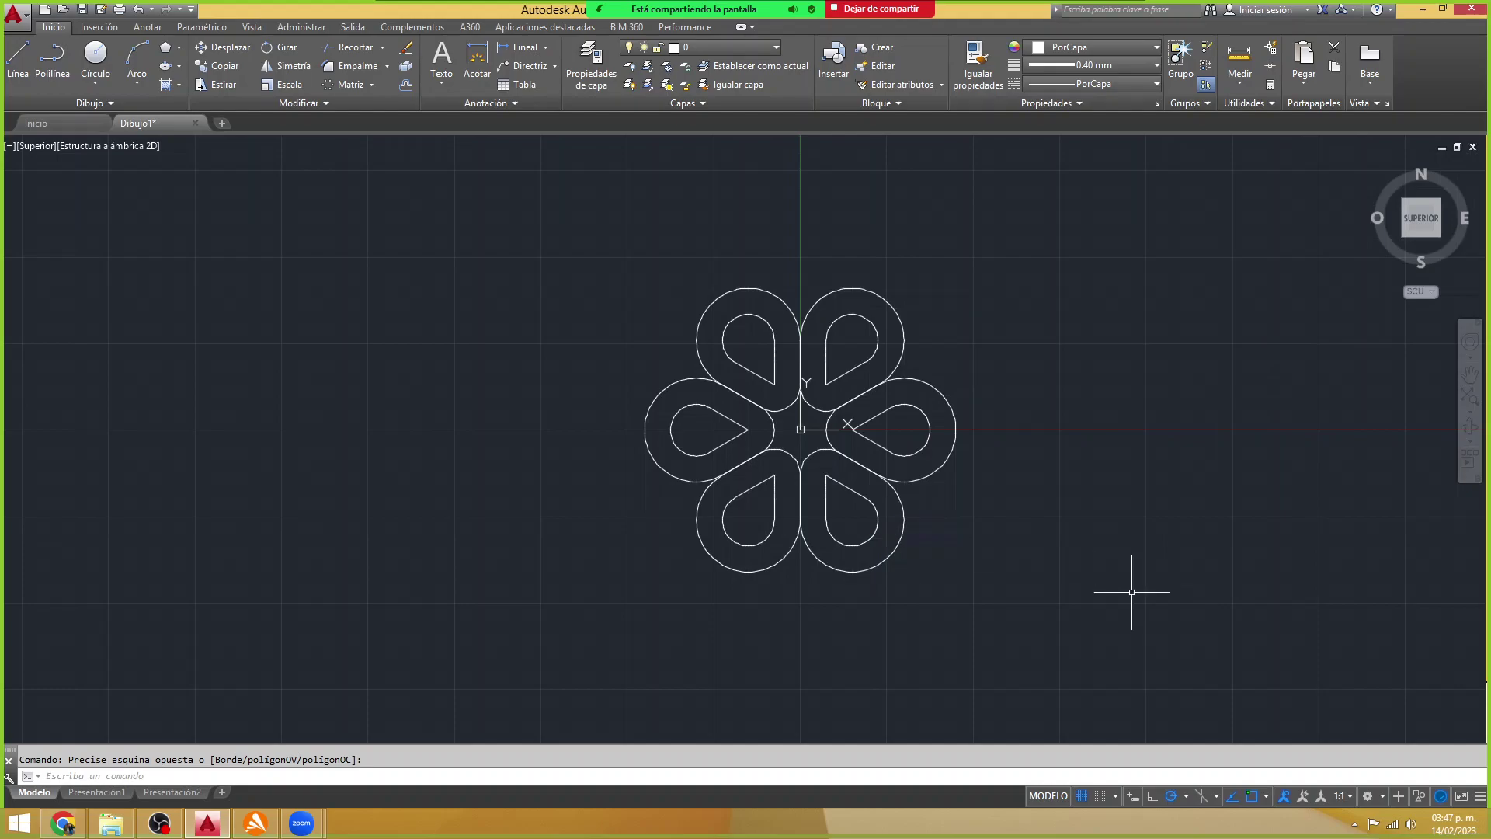
left_click(632, 542)
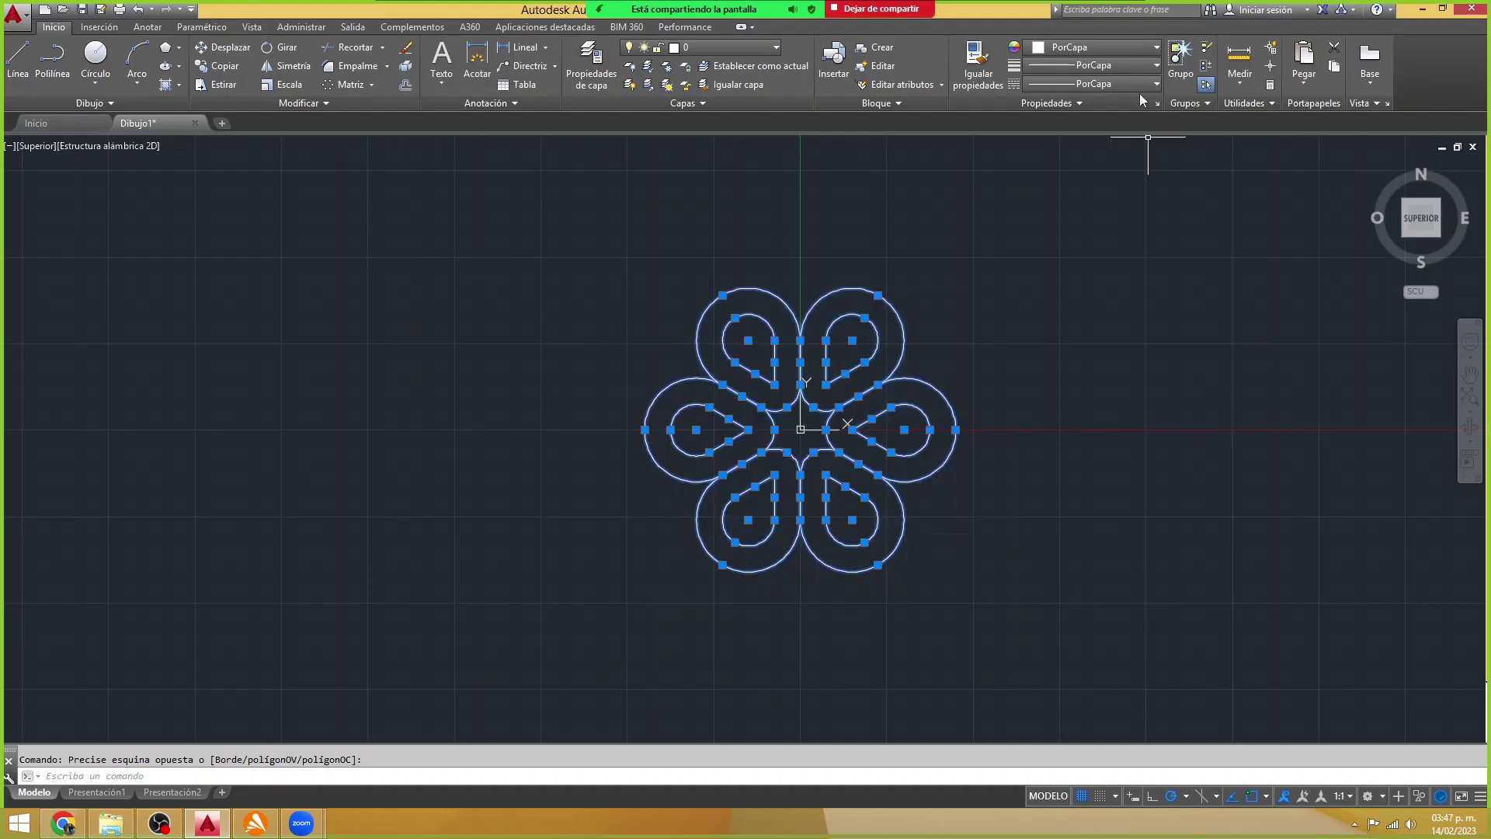
- Give all exploded flower lines a 0.30 mm lineweight and enlarge the view
left_click(1141, 65)
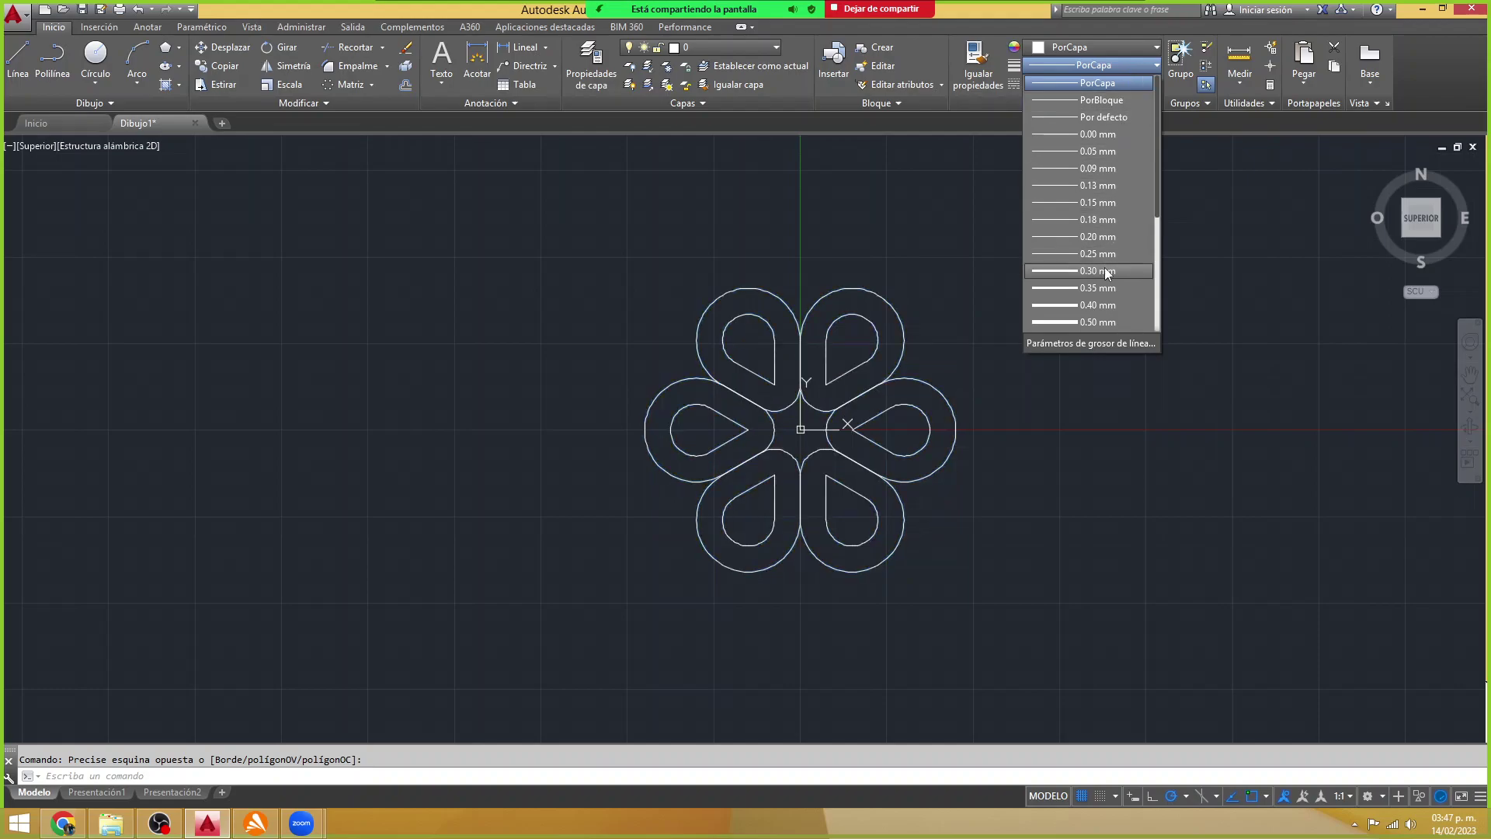
left_click(1104, 269)
key("Escape")
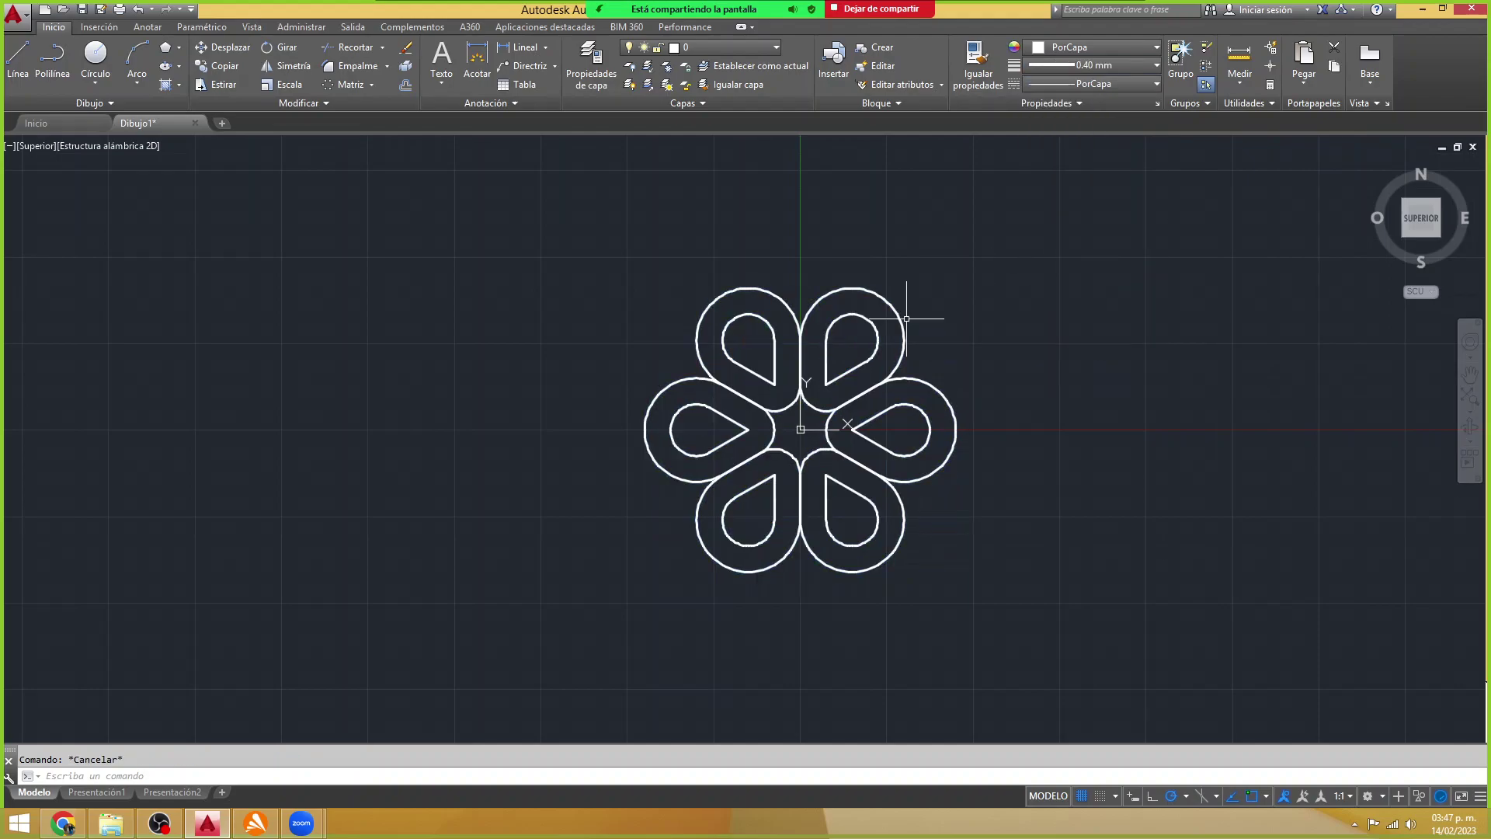
scroll(953, 344, "up", 2)
mouse_move(935, 385)
middle_mouse_down()
mouse_move(936, 334)
mouse_move(989, 349)
middle_mouse_up()
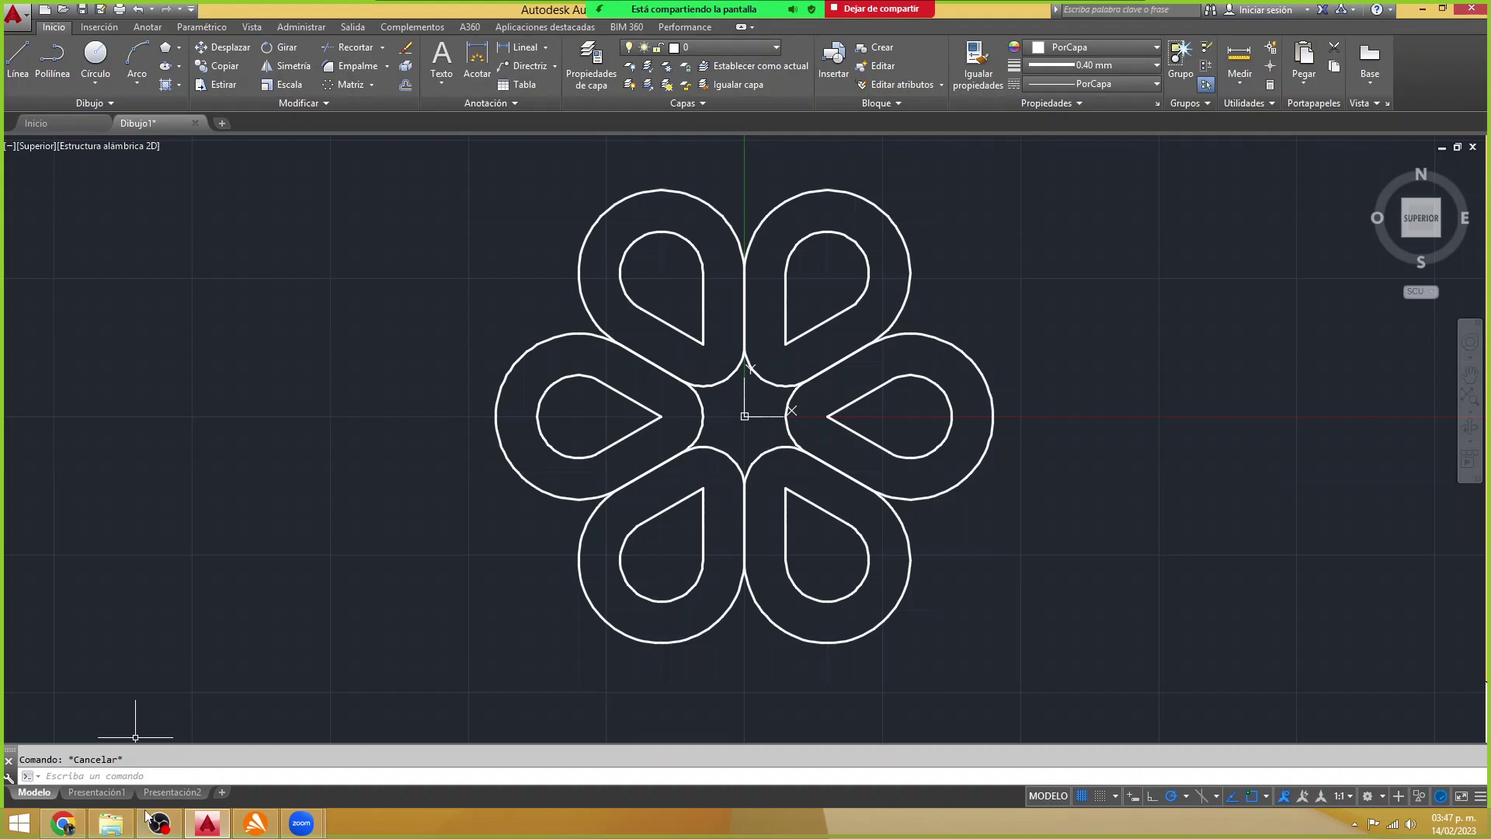
mouse_move(158, 823)
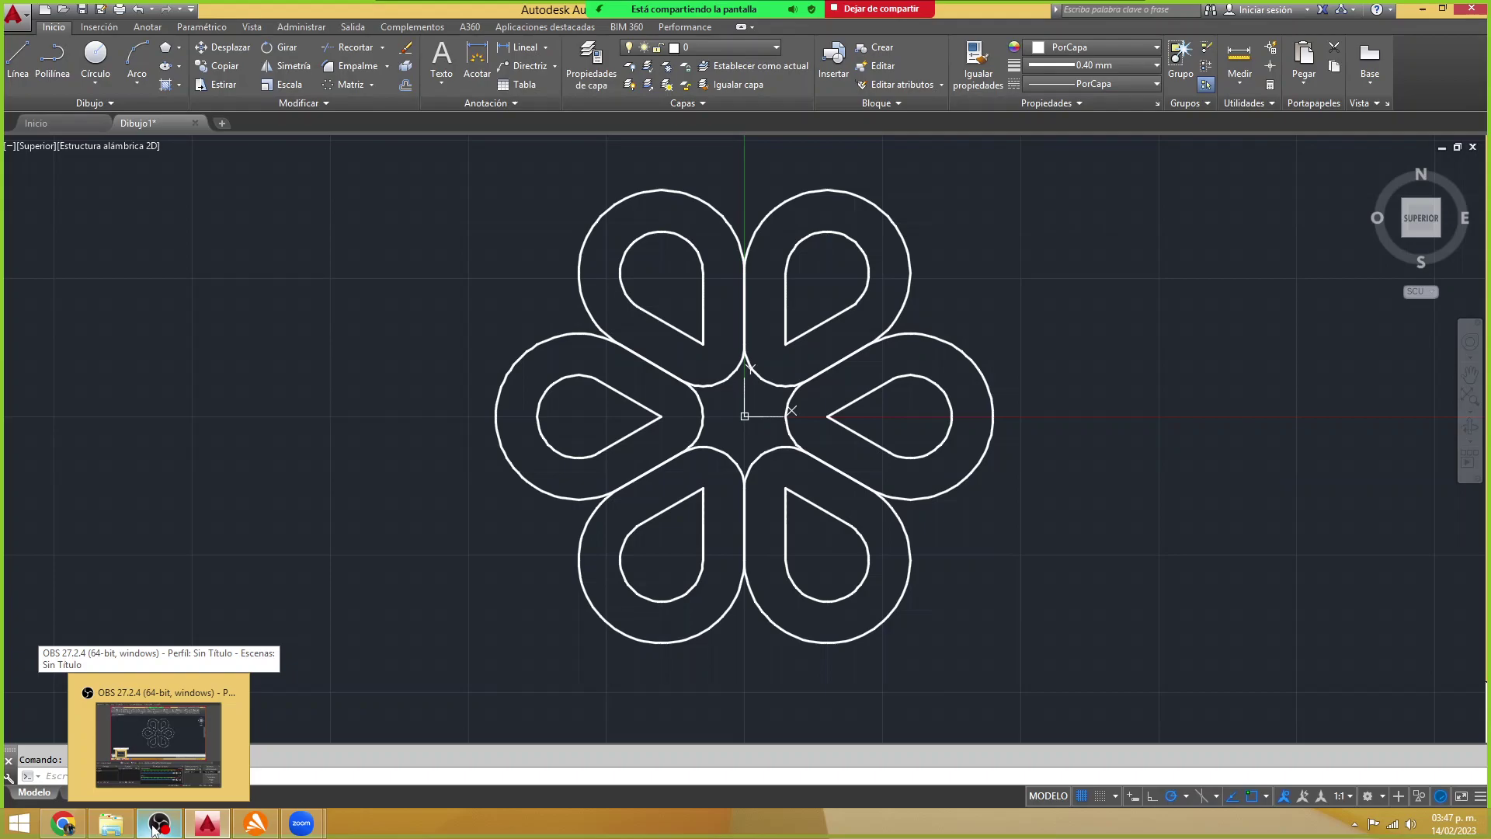
- Bring the OBS Studio recorder window to the front
left_click(155, 829)
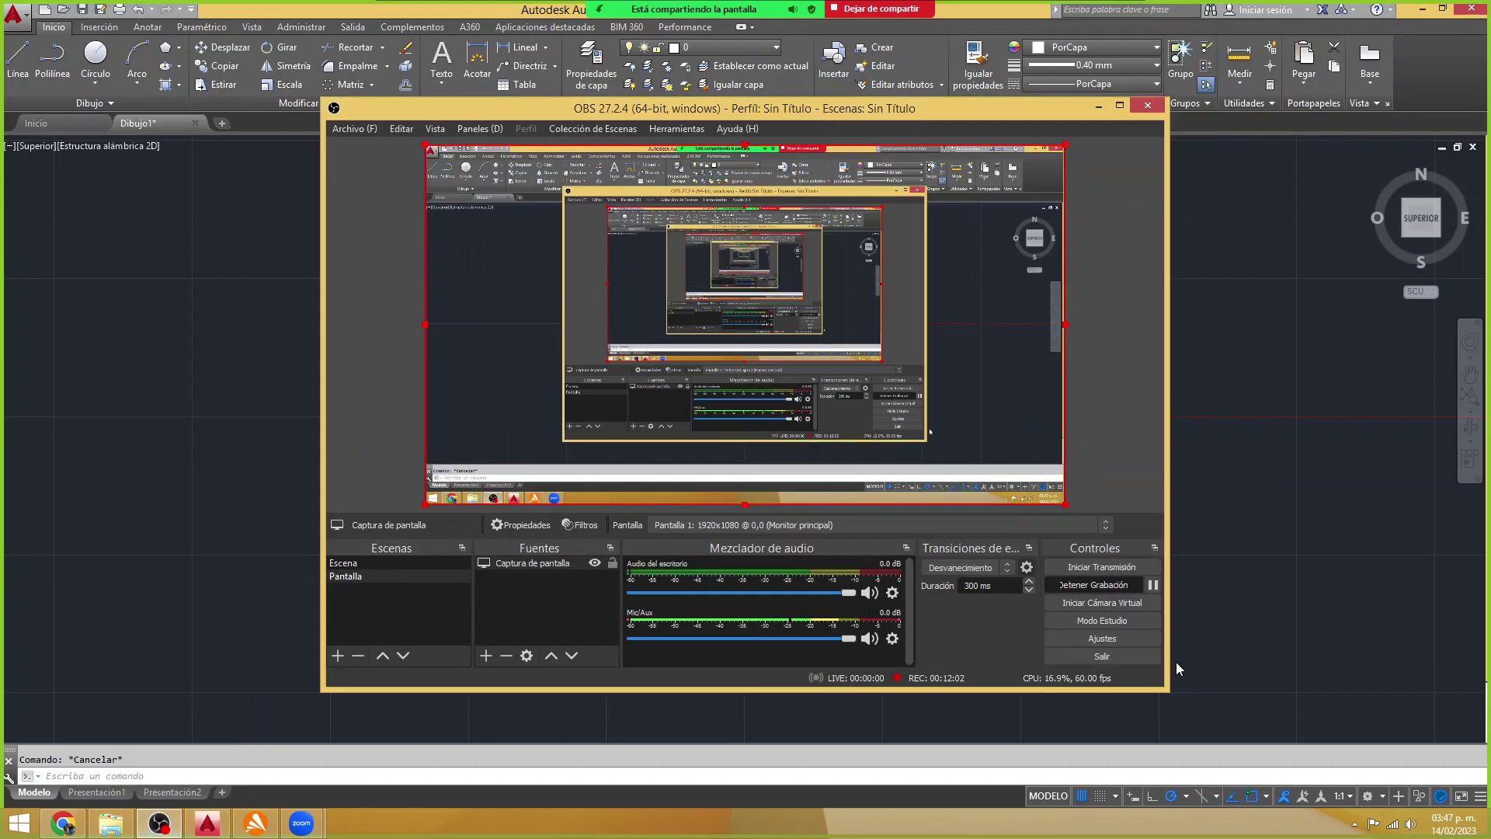